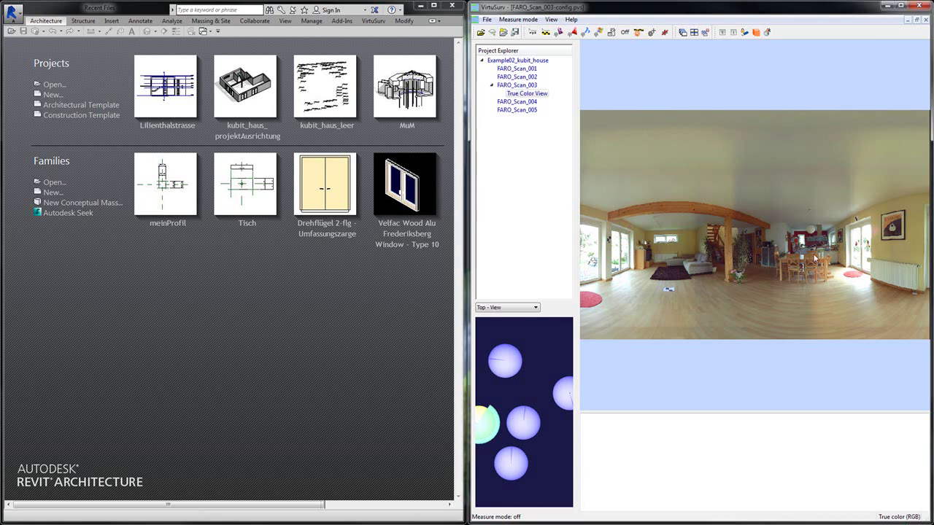
Examine the small window above the radiator in the FARO_Scan_003 panorama
{"action": "scroll", "coordinate": [817, 258], "scroll_direction": "up", "scroll_amount": 2}
{"action": "scroll", "coordinate": [779, 249], "scroll_direction": "down", "scroll_amount": 4}
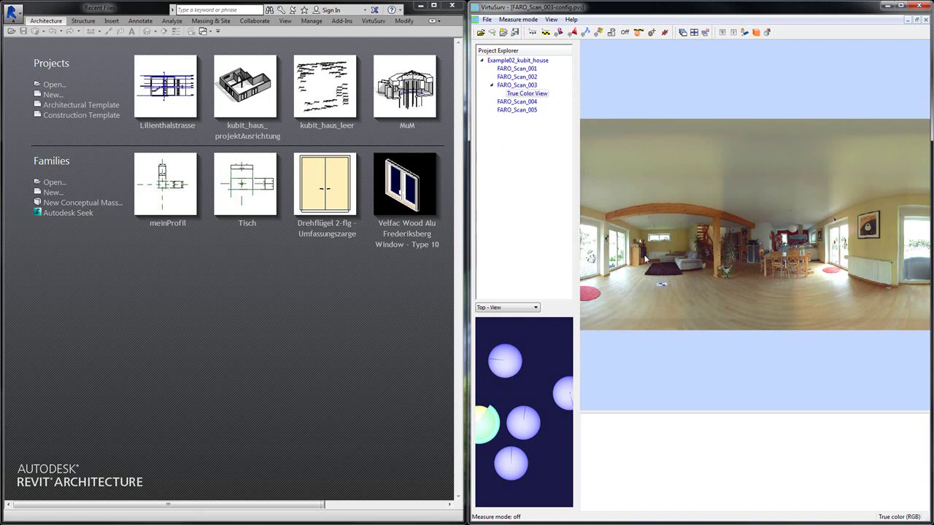
{"action": "scroll", "coordinate": [664, 285], "scroll_direction": "up", "scroll_amount": 3}
{"action": "scroll", "coordinate": [663, 282], "scroll_direction": "up", "scroll_amount": 2}
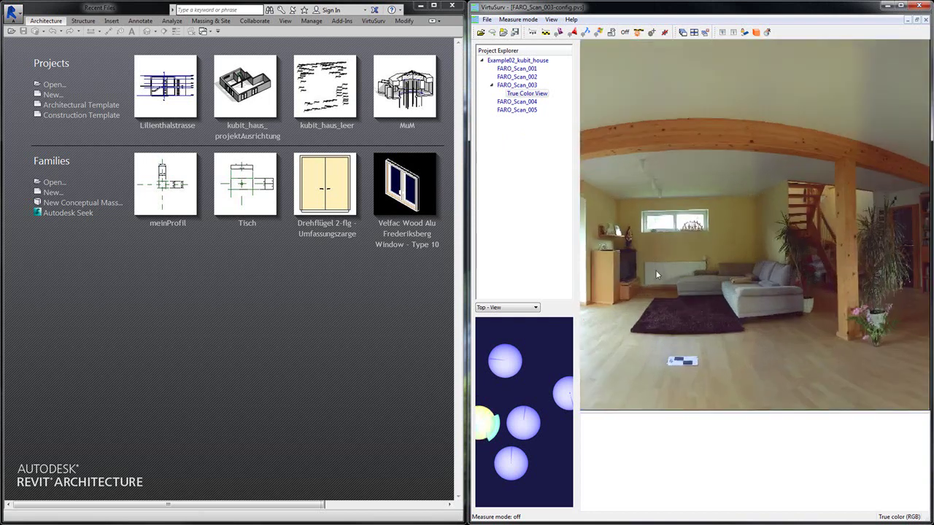
{"action": "scroll", "coordinate": [639, 243], "scroll_direction": "up", "scroll_amount": 2}
{"action": "scroll", "coordinate": [615, 241], "scroll_direction": "up", "scroll_amount": 2}
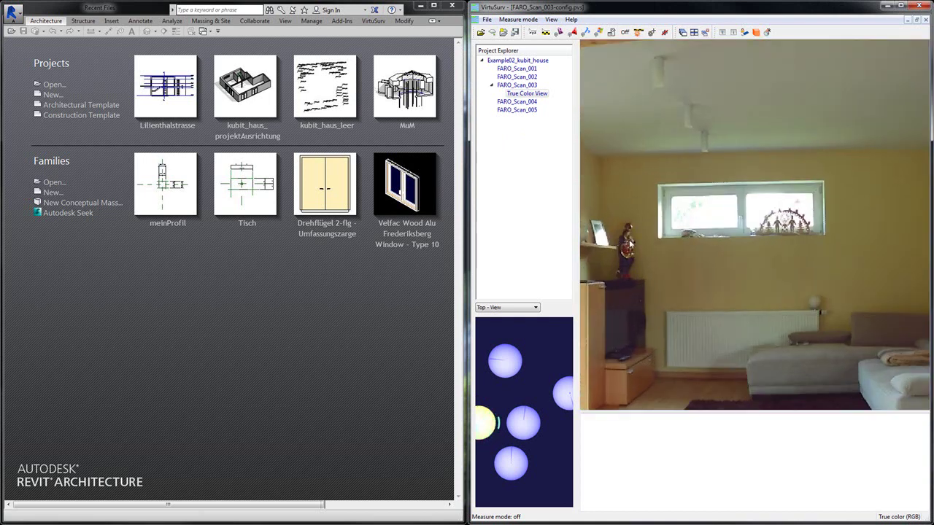
{"action": "scroll", "coordinate": [657, 242], "scroll_direction": "down", "scroll_amount": 1}
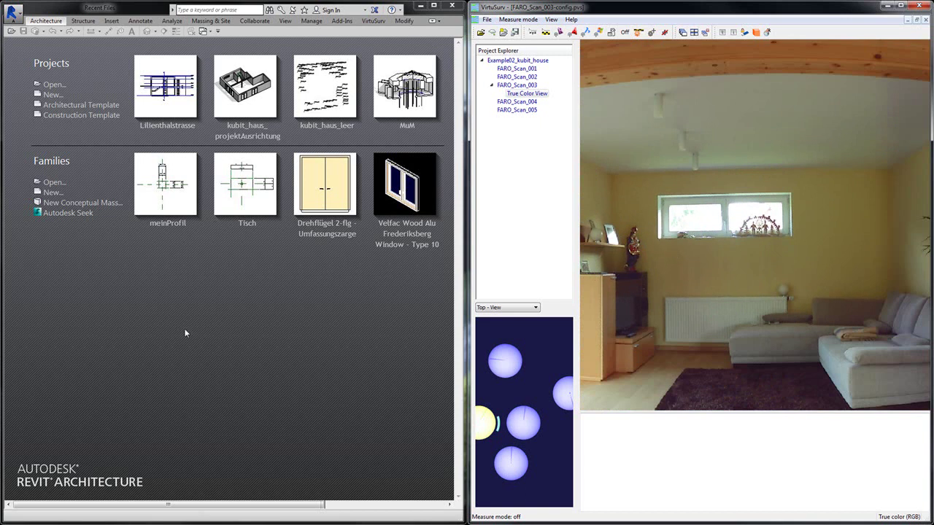
Create a new Revit family from the Metric Window.rft template in the English family templates folder
{"action": "left_click", "coordinate": [58, 192]}
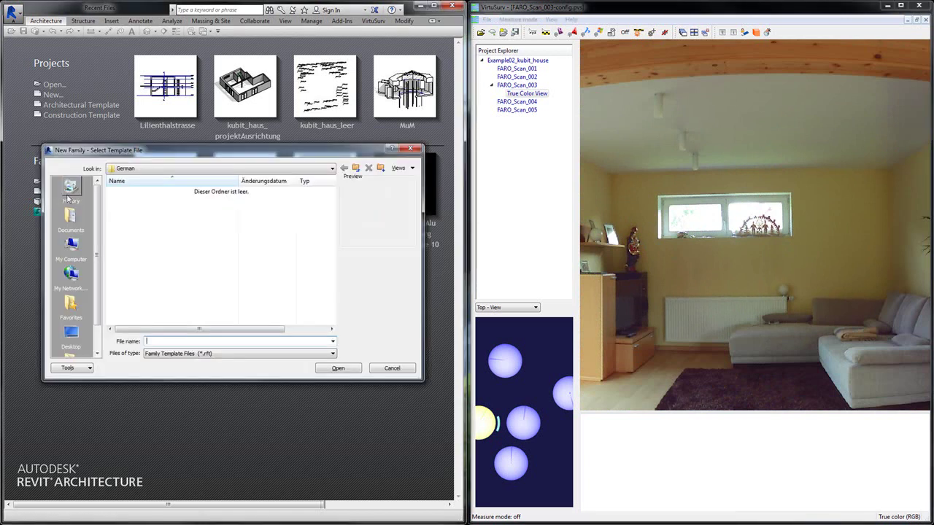
{"action": "left_click", "coordinate": [172, 168]}
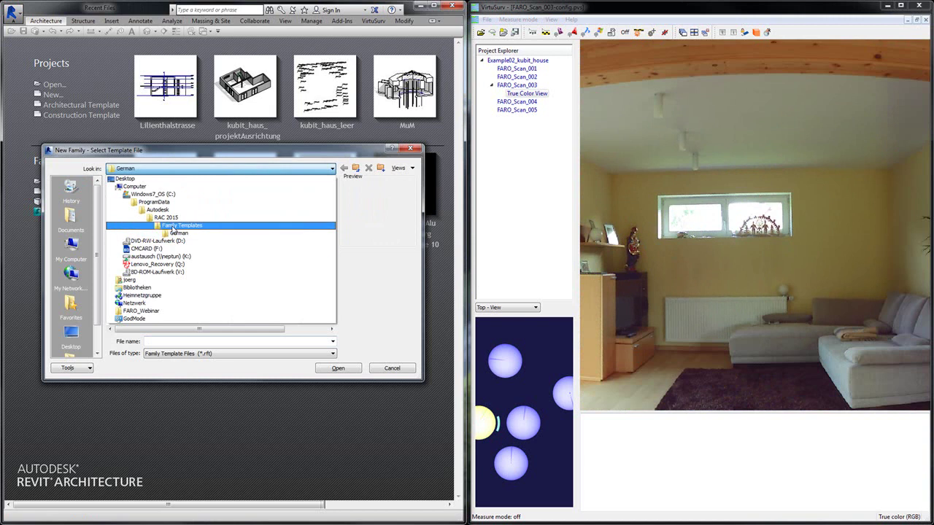
{"action": "left_click", "coordinate": [172, 225]}
{"action": "double_click", "coordinate": [128, 192]}
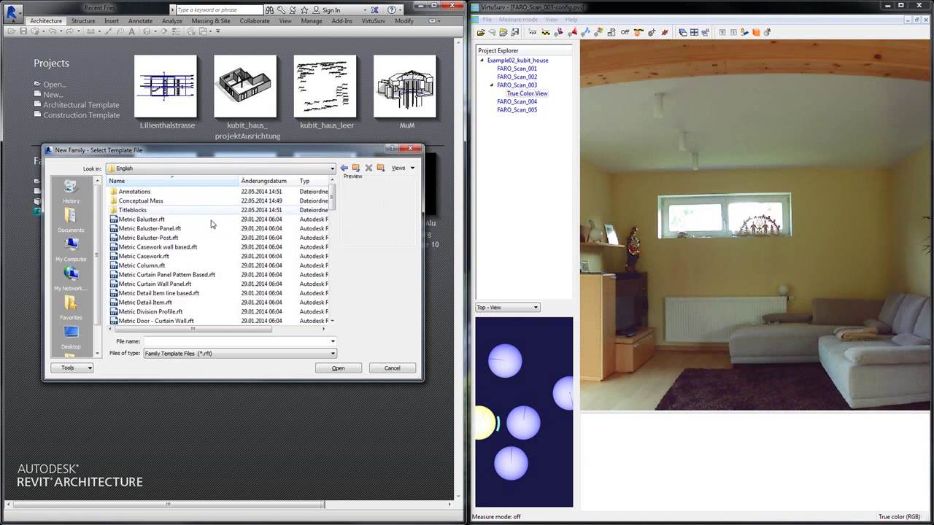
{"action": "left_click_drag", "start_coordinate": [332, 204], "coordinate": [329, 315]}
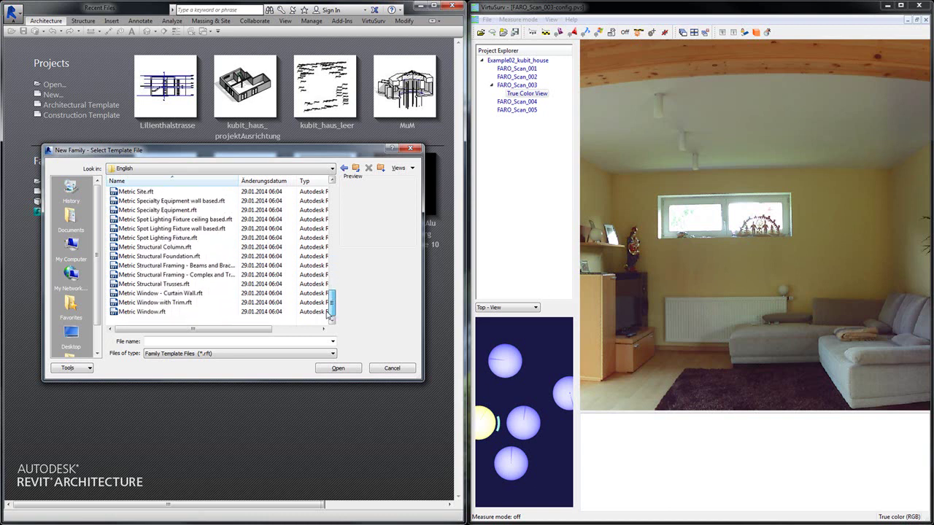
{"action": "left_click", "coordinate": [152, 312]}
{"action": "left_click", "coordinate": [351, 368]}
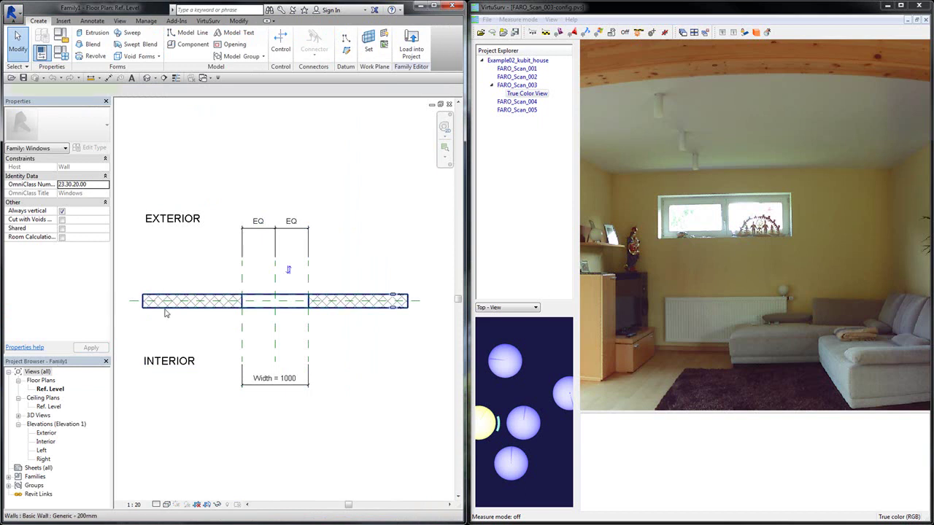
Open the Interior elevation view of the window family
{"action": "left_click", "coordinate": [226, 303]}
{"action": "left_click", "coordinate": [313, 340]}
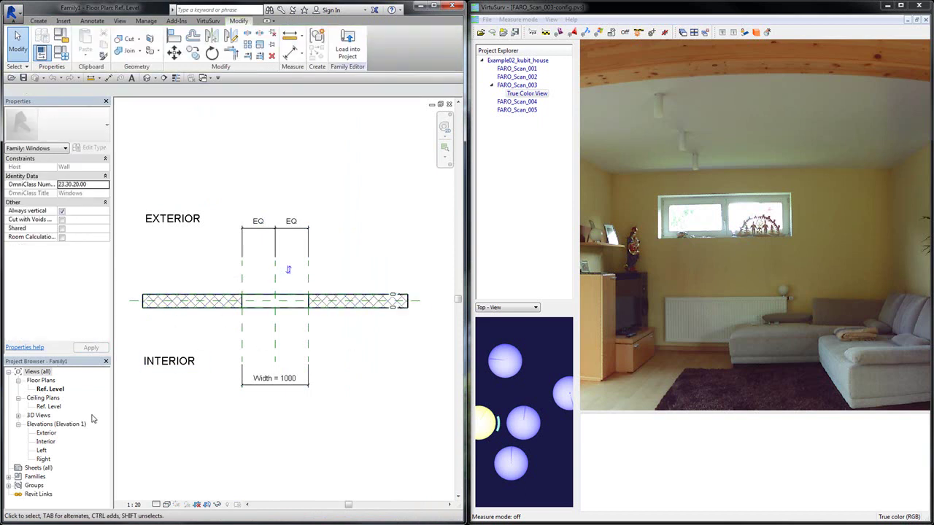
{"action": "double_click", "coordinate": [44, 443]}
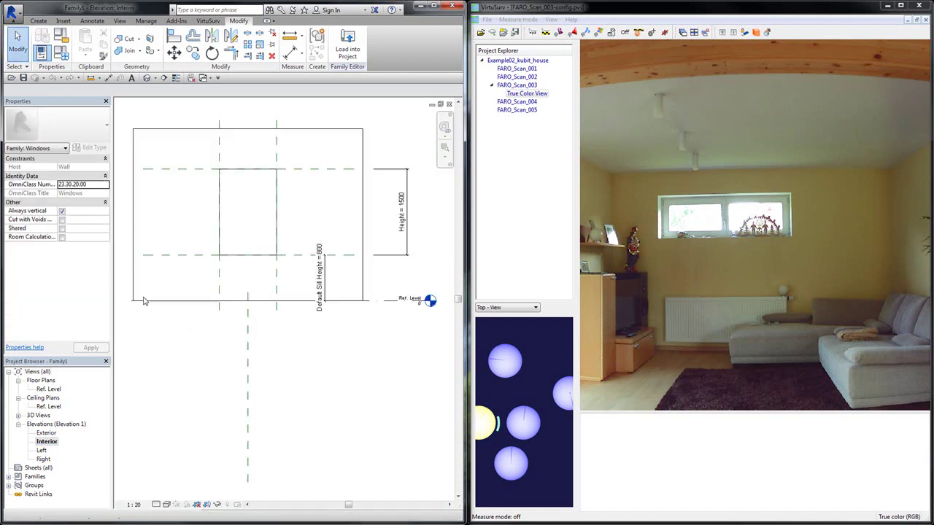
{"action": "scroll", "coordinate": [211, 206], "scroll_direction": "up", "scroll_amount": 2}
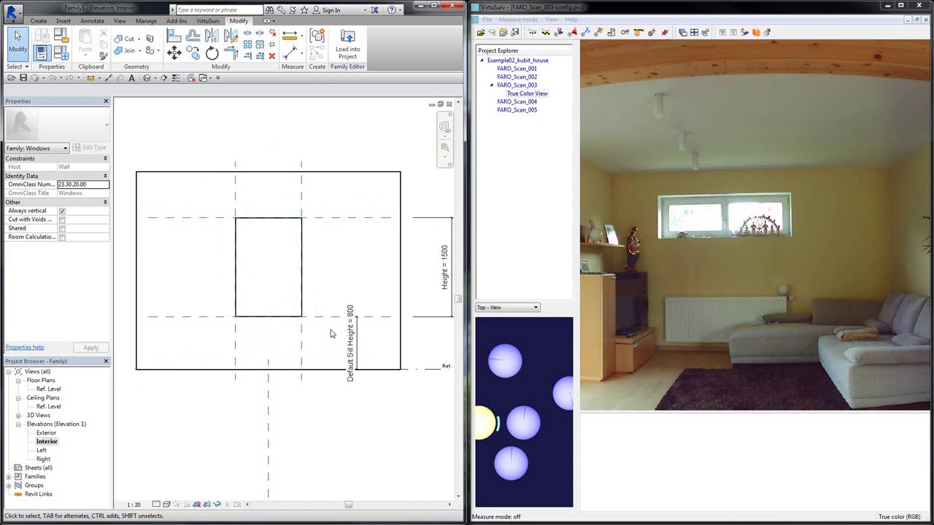
{"action": "scroll", "coordinate": [331, 334], "scroll_direction": "down", "scroll_amount": 1}
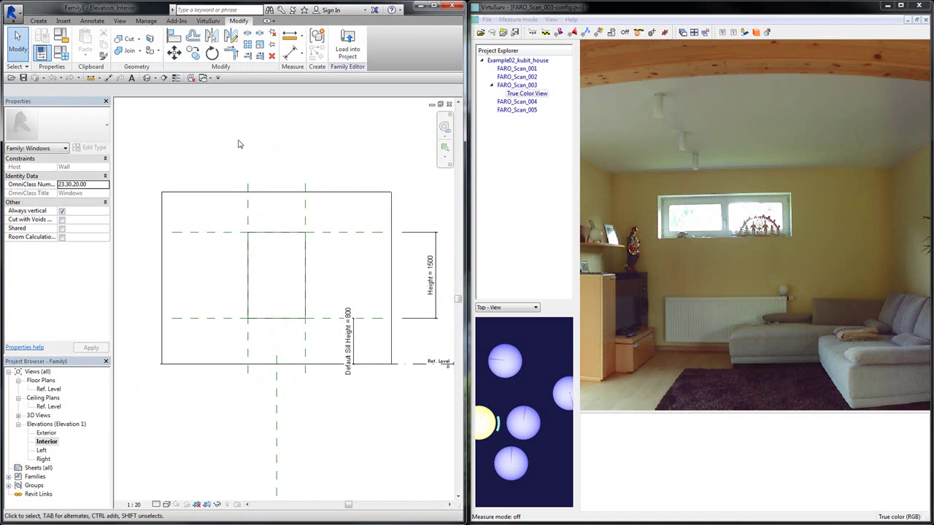
Check the length format in the family's project units without changing it
{"action": "left_click", "coordinate": [147, 21]}
{"action": "left_click", "coordinate": [80, 45]}
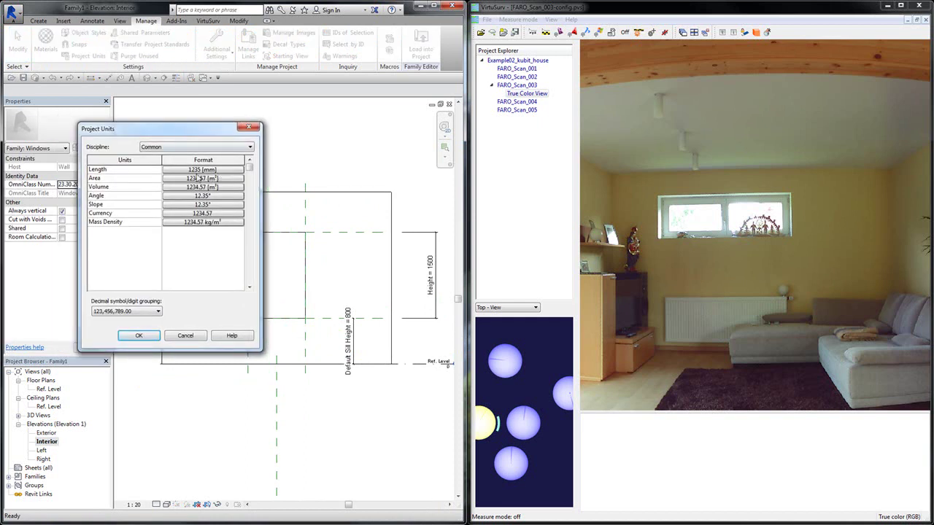
{"action": "left_click", "coordinate": [200, 340]}
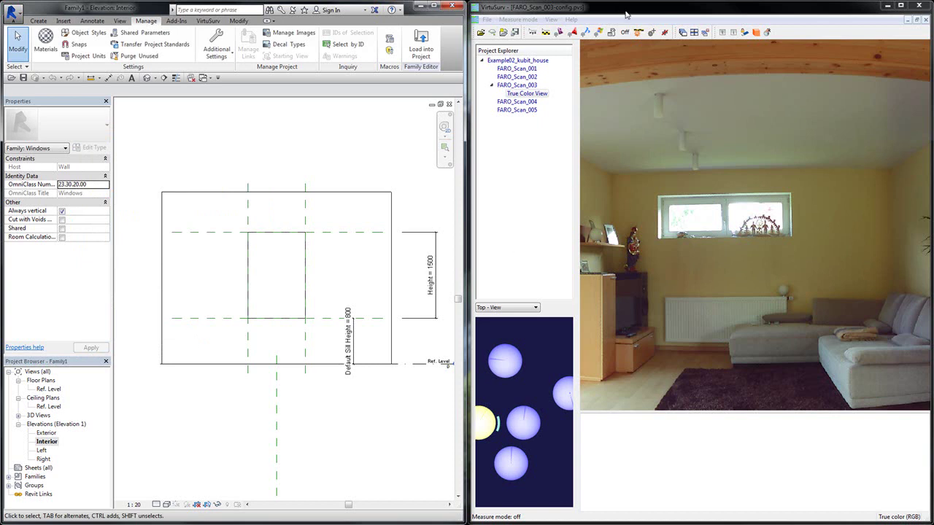
Switch to VirtuSurv and set its measurement unit to Millimeters
{"action": "left_click", "coordinate": [640, 33]}
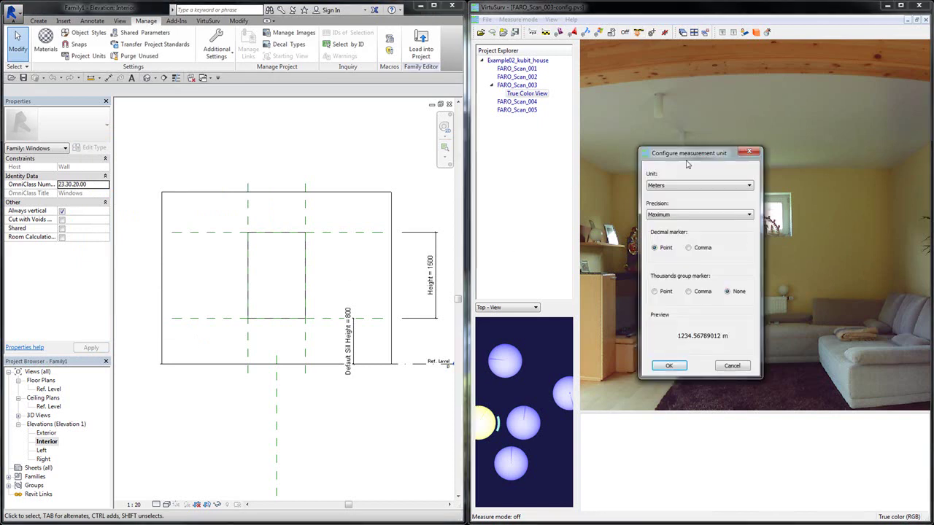
{"action": "left_click", "coordinate": [699, 186]}
{"action": "left_click", "coordinate": [689, 204]}
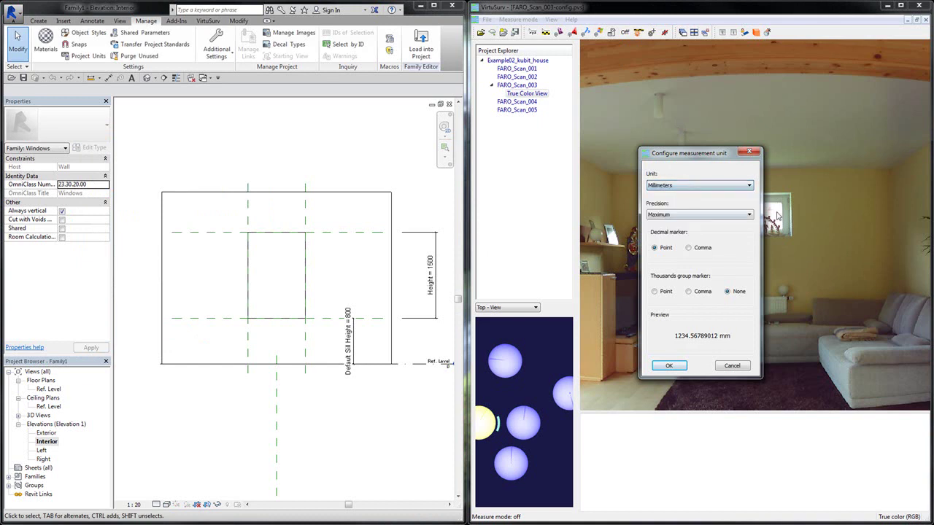
{"action": "left_click", "coordinate": [669, 367]}
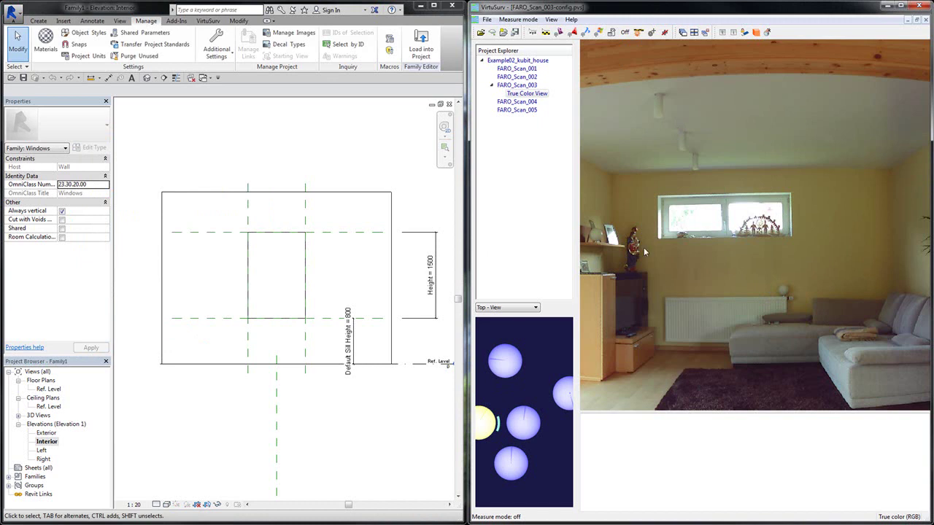
Inspect the Center (Left/Right) reference plane and the Ref. Level in the Revit interior elevation
{"action": "scroll", "coordinate": [764, 314], "scroll_direction": "down", "scroll_amount": 5}
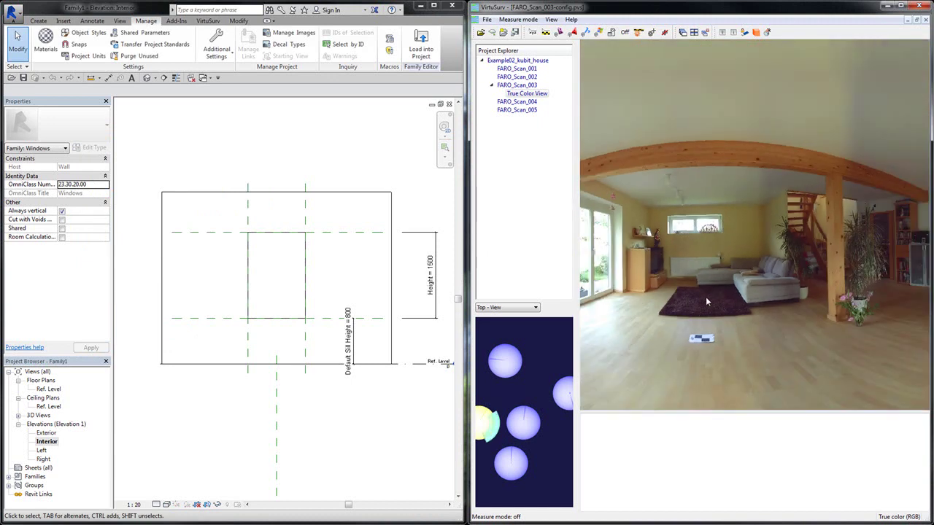
{"action": "left_click", "coordinate": [378, 100]}
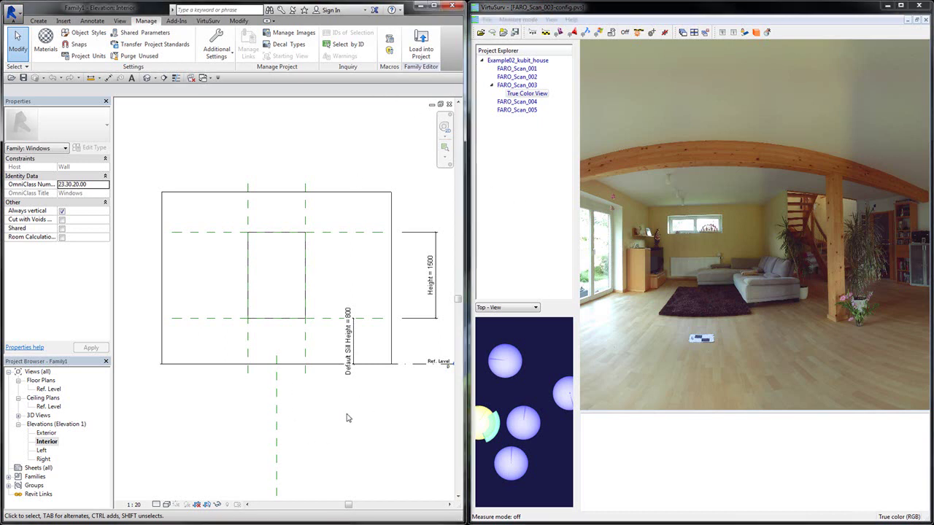
{"action": "left_click", "coordinate": [277, 373]}
{"action": "scroll", "coordinate": [263, 336], "scroll_direction": "down", "scroll_amount": 2}
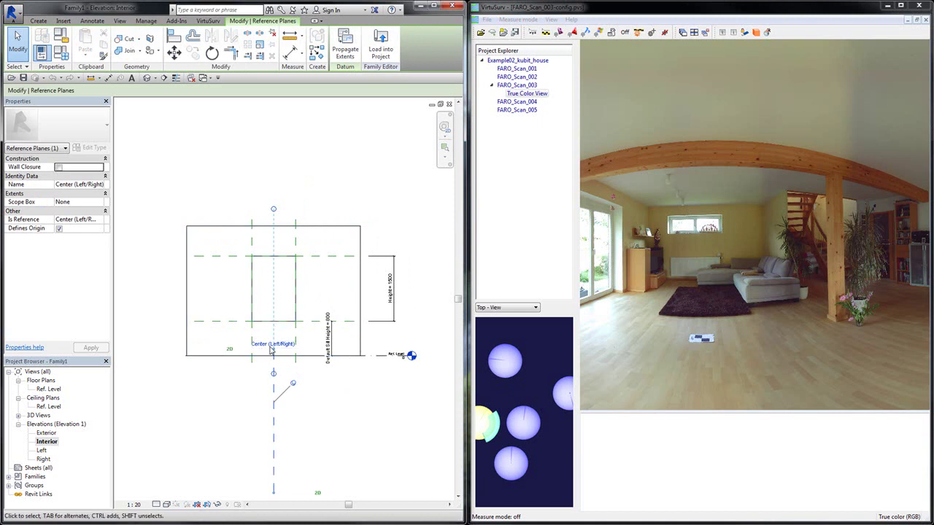
{"action": "left_click", "coordinate": [381, 365]}
{"action": "left_click", "coordinate": [378, 356]}
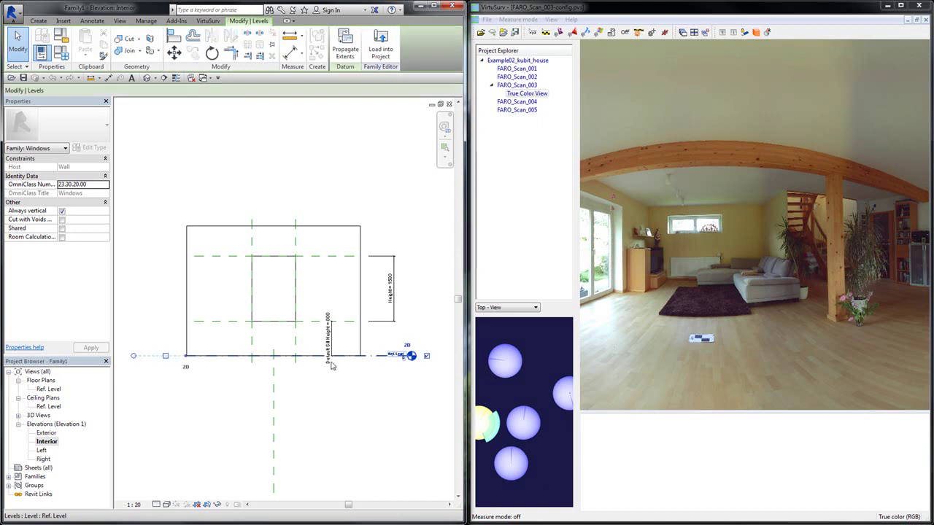
{"action": "left_click", "coordinate": [299, 378]}
{"action": "scroll", "coordinate": [289, 378], "scroll_direction": "up", "scroll_amount": 2}
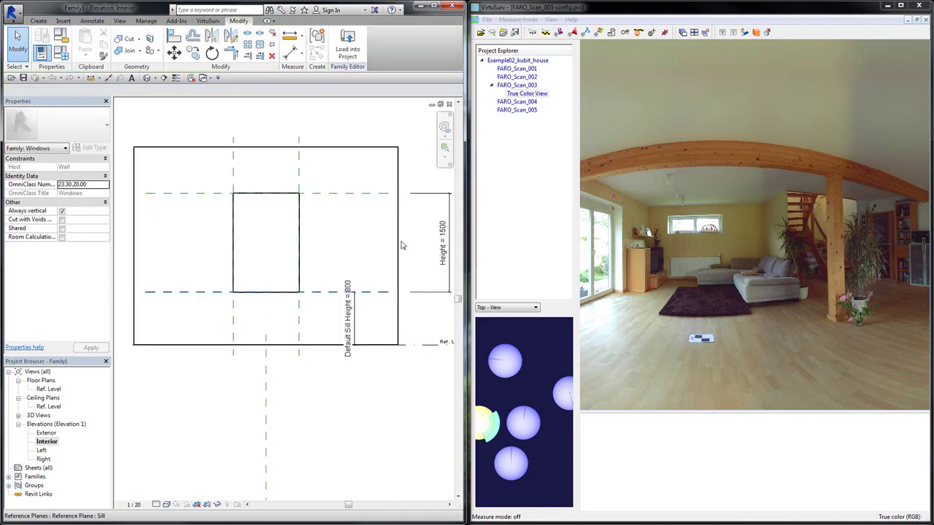
Turn on VirtuSurv's Send to Revit measure mode and start Project Coordinates with the two-point origin and orientation option
{"action": "left_click", "coordinate": [734, 150]}
{"action": "scroll", "coordinate": [724, 269], "scroll_direction": "up", "scroll_amount": 4}
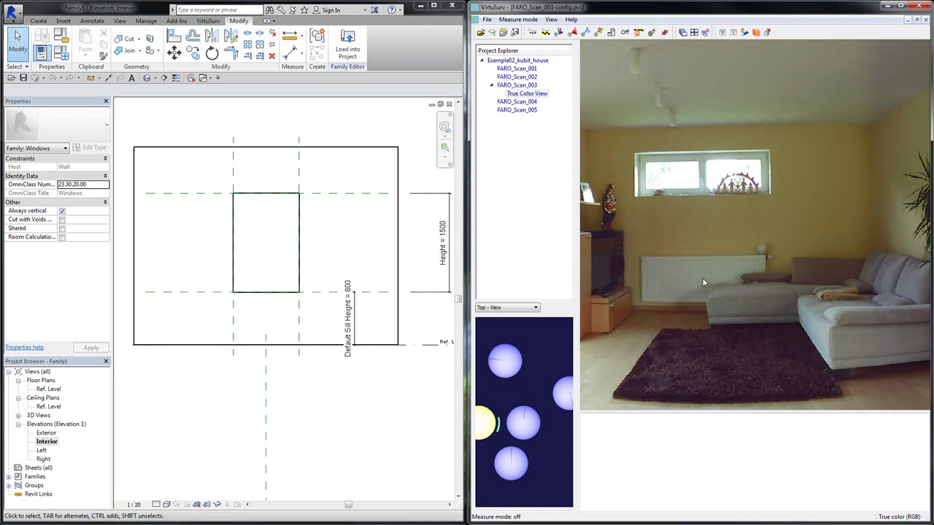
{"action": "scroll", "coordinate": [704, 283], "scroll_direction": "down", "scroll_amount": 4}
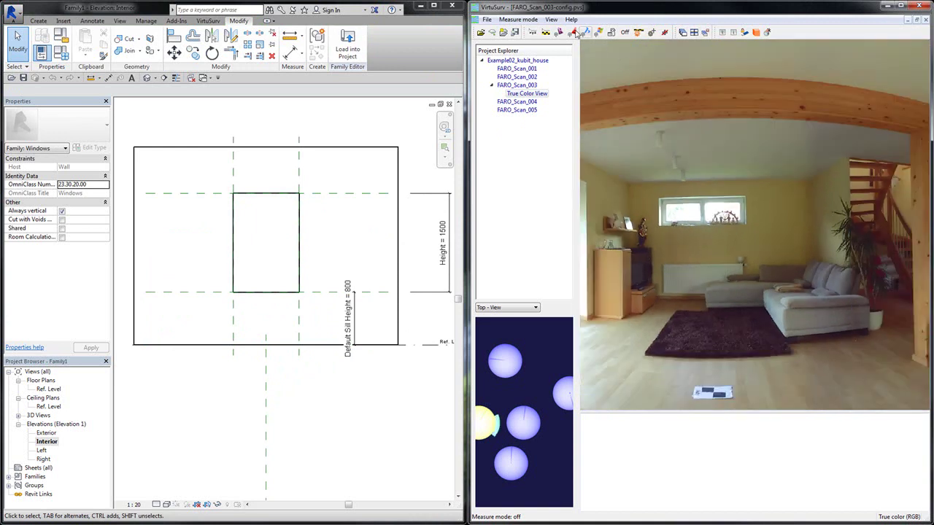
{"action": "left_click", "coordinate": [559, 32]}
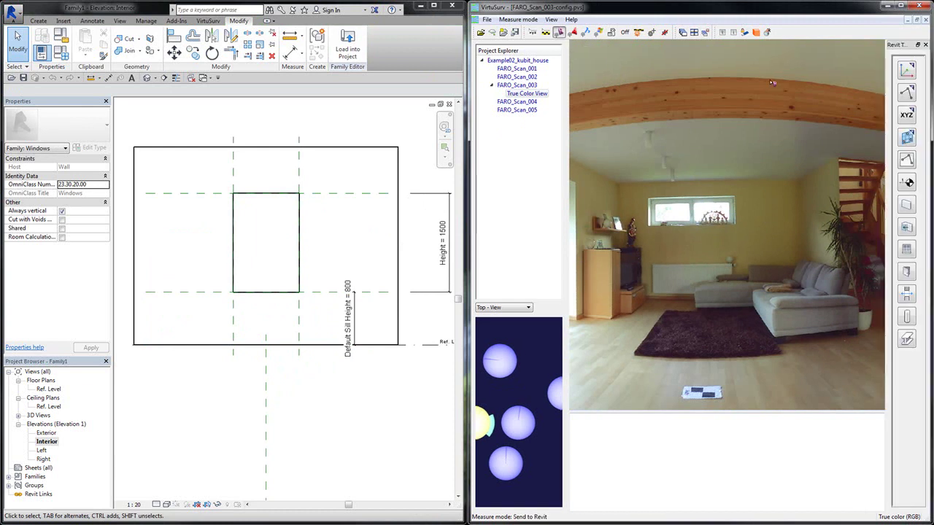
{"action": "left_click", "coordinate": [910, 72]}
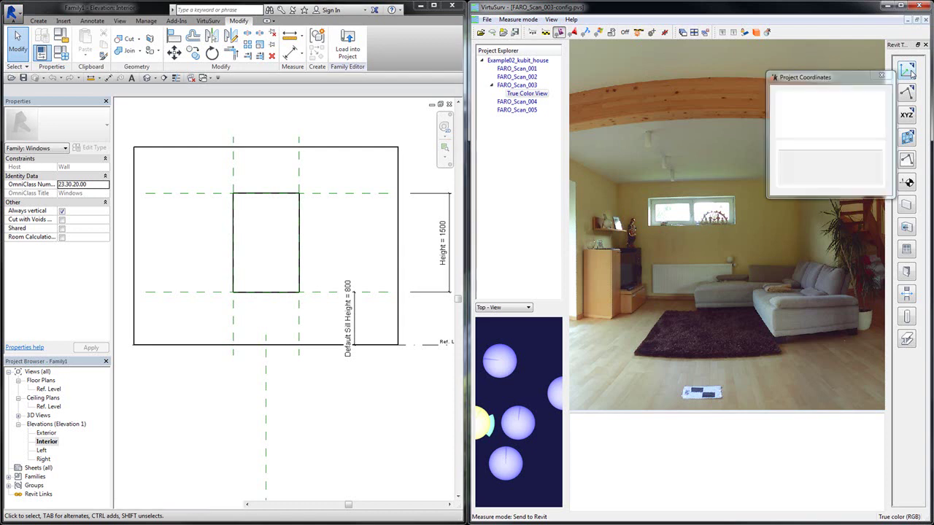
{"action": "left_click_drag", "start_coordinate": [853, 80], "coordinate": [813, 363]}
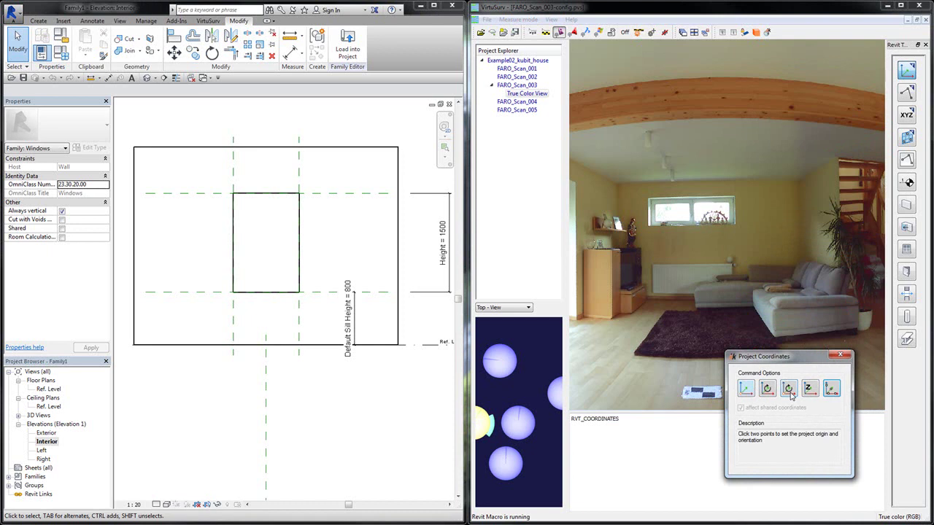
{"action": "left_click", "coordinate": [790, 392]}
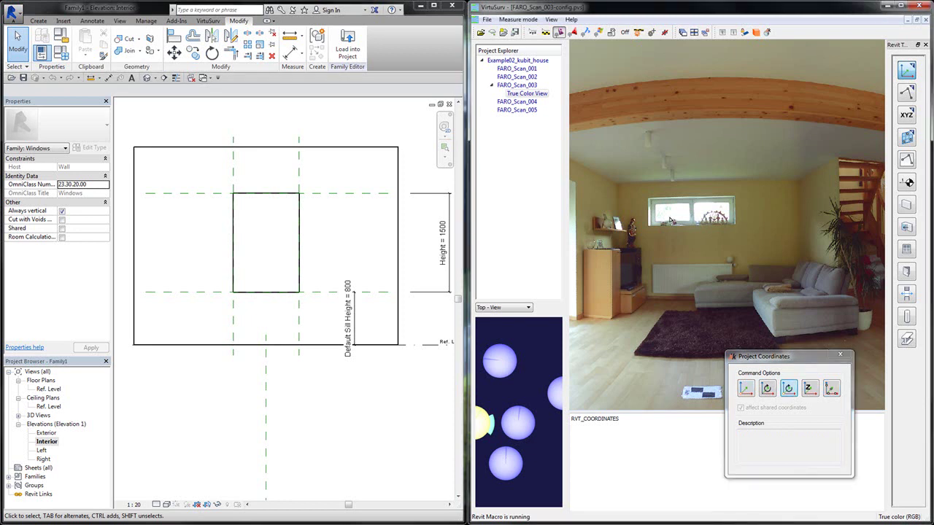
Set the project origin and orientation by picking one point on each vertical outer edge of the scanned window opening
{"action": "scroll", "coordinate": [646, 217], "scroll_direction": "up", "scroll_amount": 2}
{"action": "scroll", "coordinate": [620, 238], "scroll_direction": "up", "scroll_amount": 4}
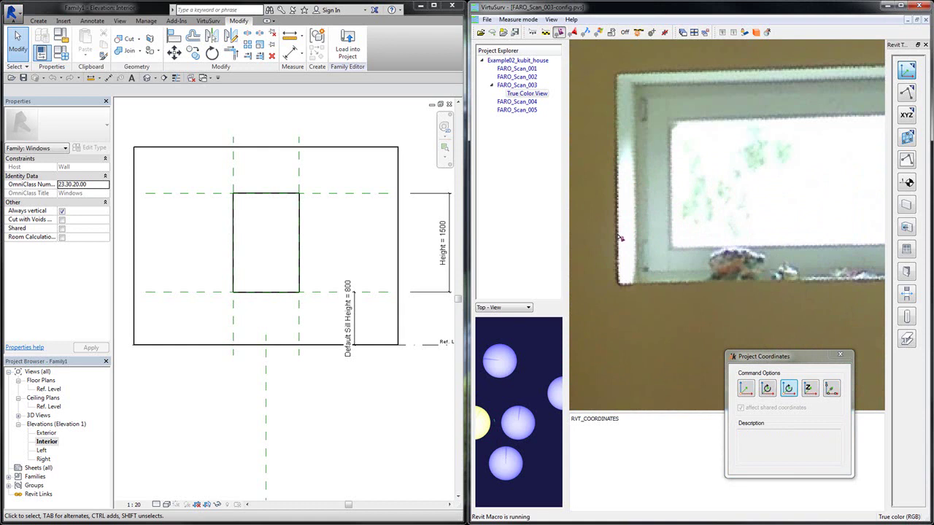
{"action": "left_click", "coordinate": [620, 237]}
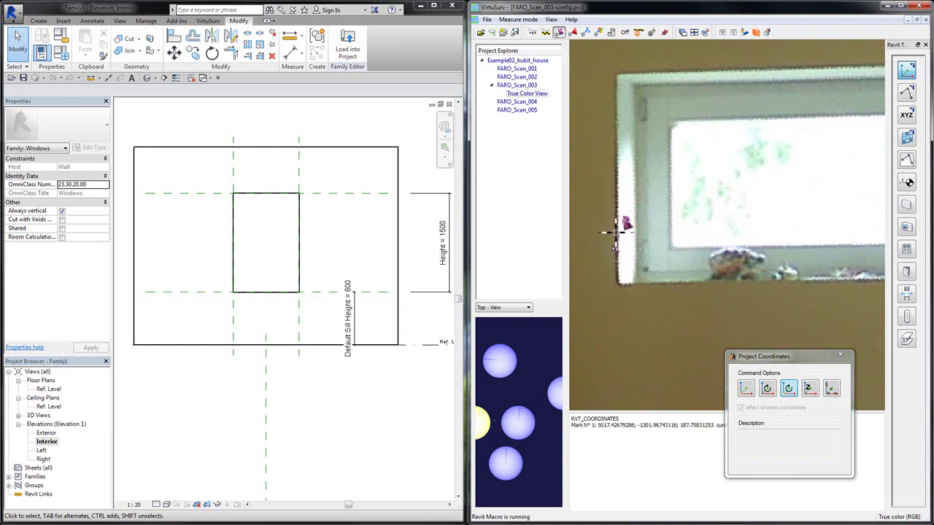
{"action": "scroll", "coordinate": [618, 239], "scroll_direction": "down", "scroll_amount": 6}
{"action": "scroll", "coordinate": [719, 245], "scroll_direction": "up", "scroll_amount": 5}
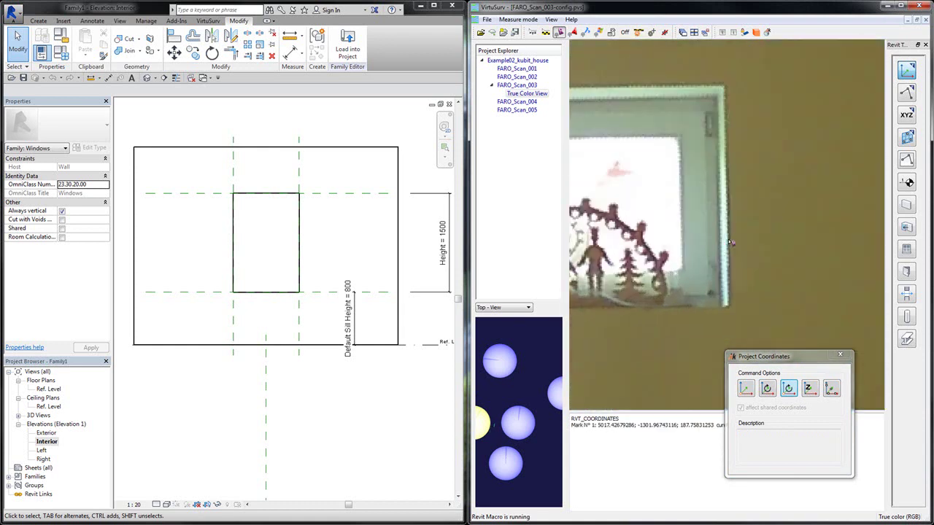
{"action": "left_click", "coordinate": [730, 246]}
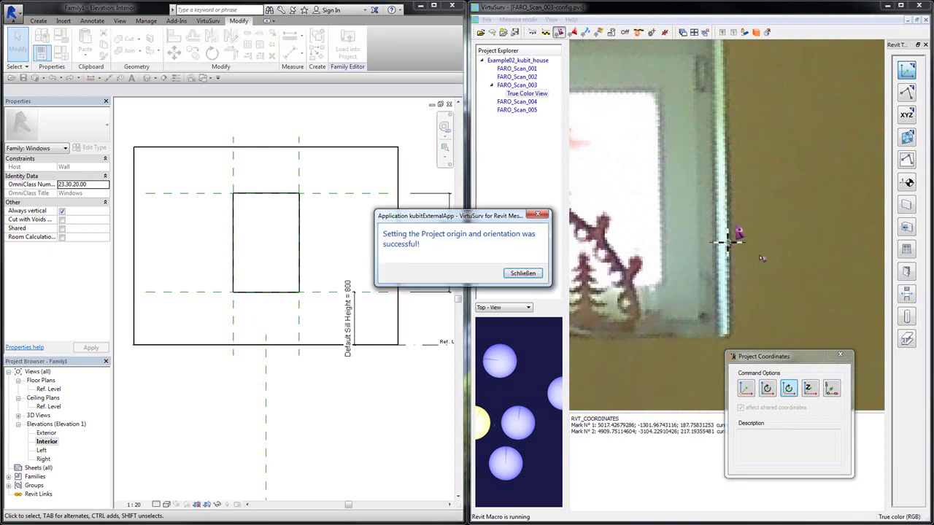
{"action": "left_click", "coordinate": [522, 273]}
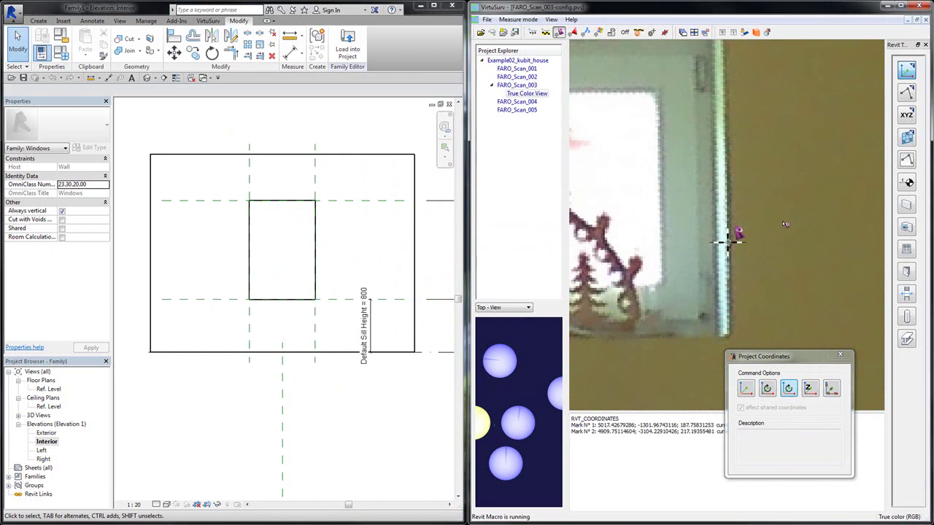
{"action": "scroll", "coordinate": [773, 204], "scroll_direction": "down", "scroll_amount": 5}
{"action": "scroll", "coordinate": [791, 234], "scroll_direction": "down", "scroll_amount": 2}
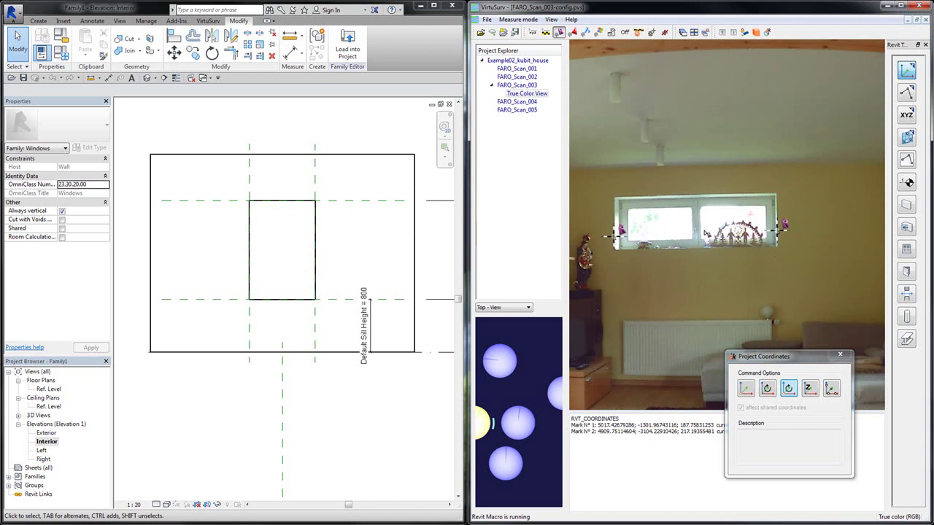
Set the project z-elevation by picking a point on the scanned wall between the window and the radiator, and close the message
{"action": "left_click", "coordinate": [811, 391]}
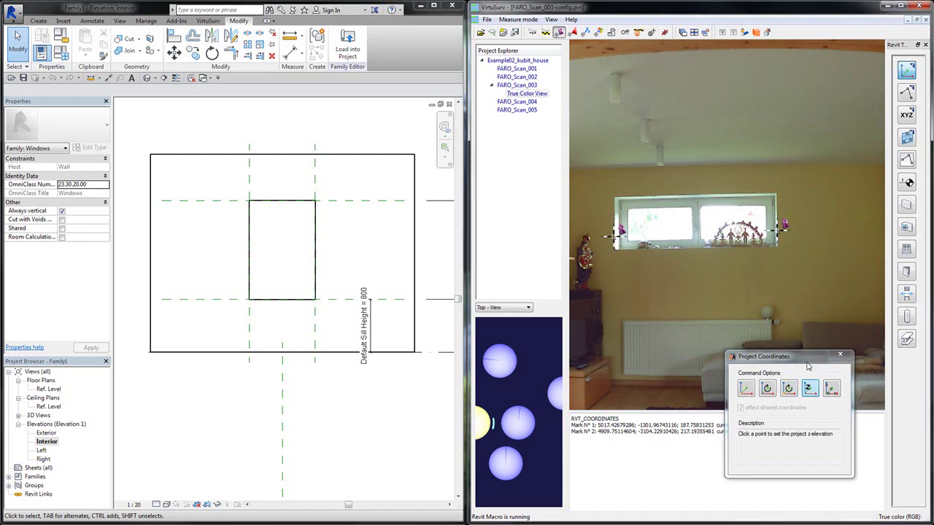
{"action": "left_click_drag", "start_coordinate": [806, 362], "coordinate": [808, 387]}
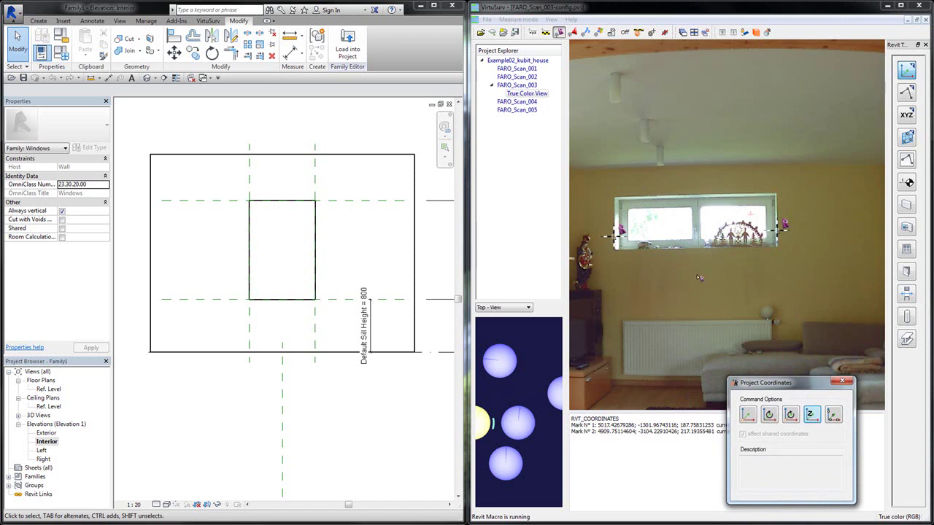
{"action": "left_click", "coordinate": [699, 311]}
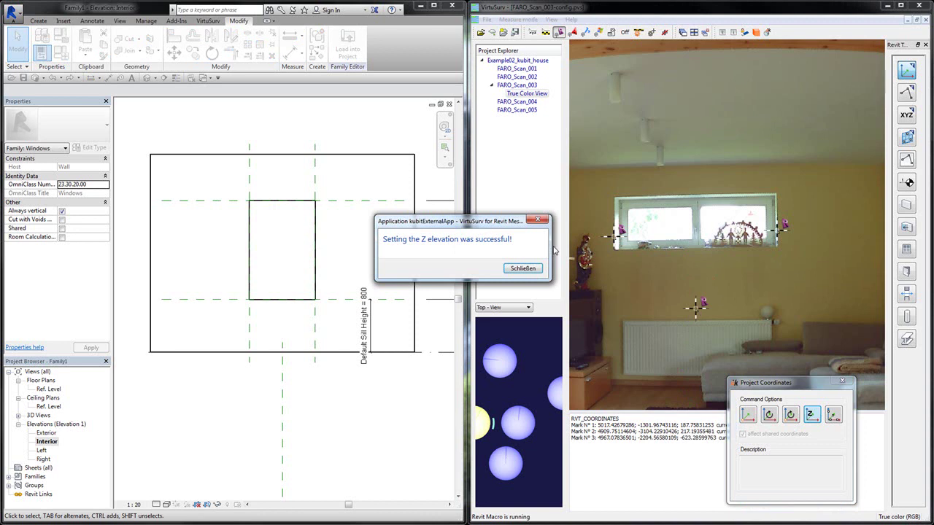
{"action": "left_click", "coordinate": [523, 268]}
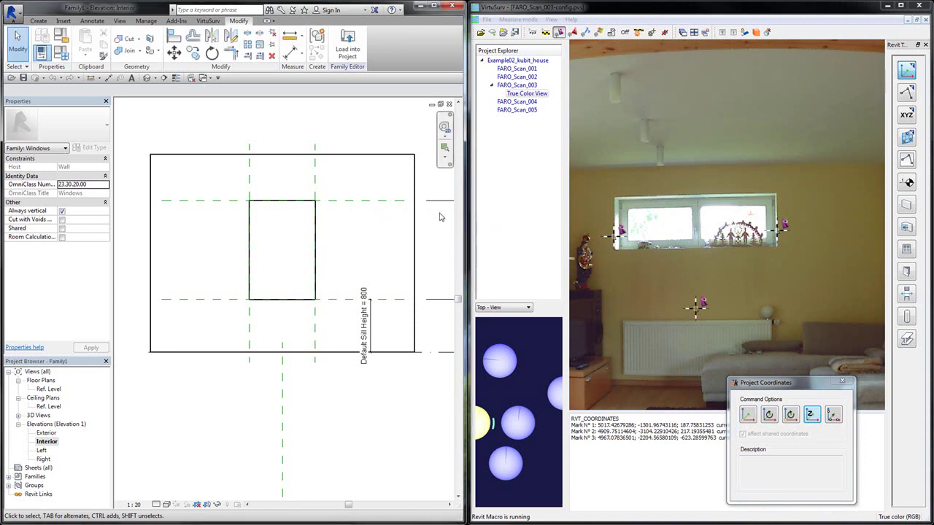
Start VirtuSurv's Model Line command and set Revit's work plane with Pick a plane on the wall's interior face, briefly displaying it to check
{"action": "left_click", "coordinate": [907, 93]}
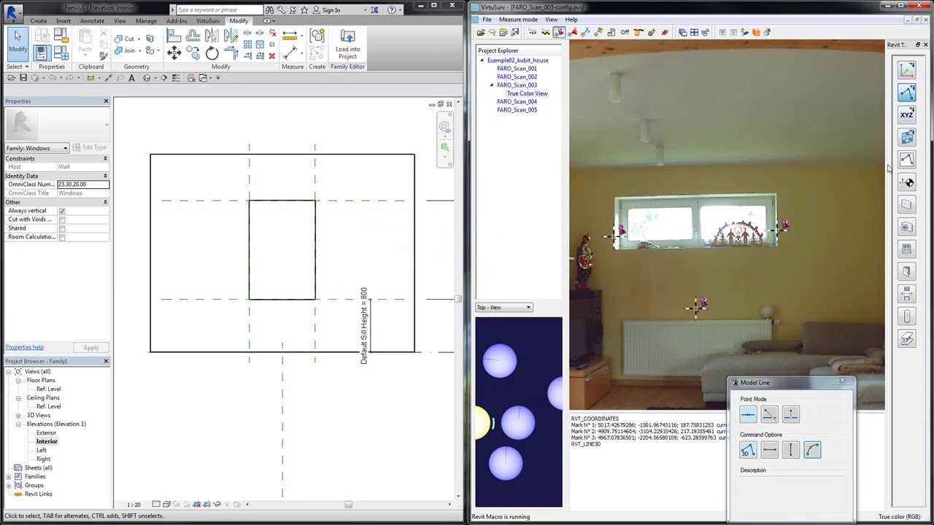
{"action": "mouse_move", "coordinate": [822, 387]}
{"action": "left_mouse_down"}
{"action": "mouse_move", "coordinate": [831, 374]}
{"action": "mouse_move", "coordinate": [821, 378]}
{"action": "left_mouse_up"}
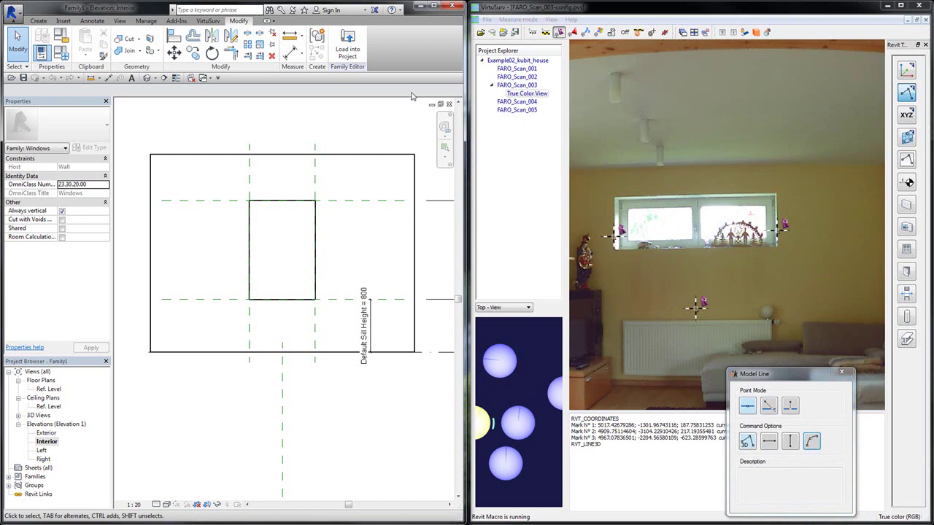
{"action": "left_click", "coordinate": [39, 21]}
{"action": "left_click", "coordinate": [367, 47]}
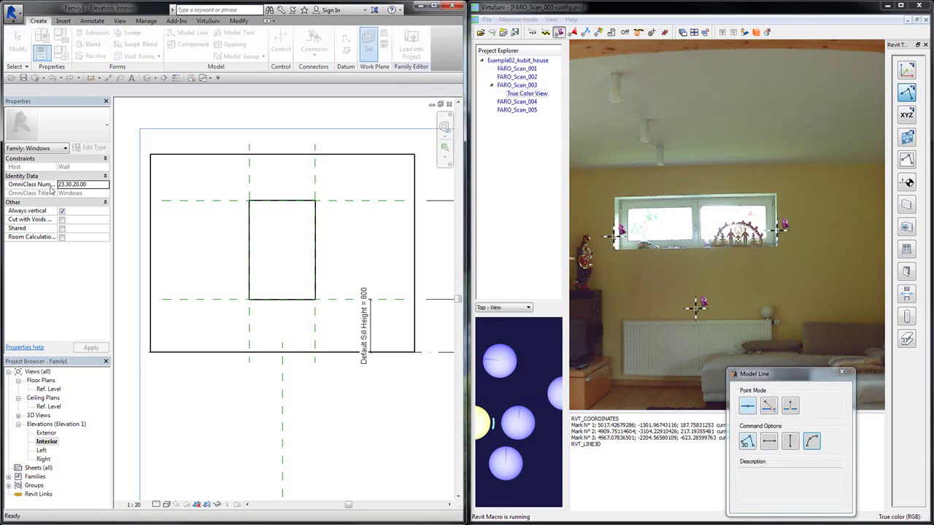
{"action": "left_click_drag", "start_coordinate": [400, 137], "coordinate": [388, 151]}
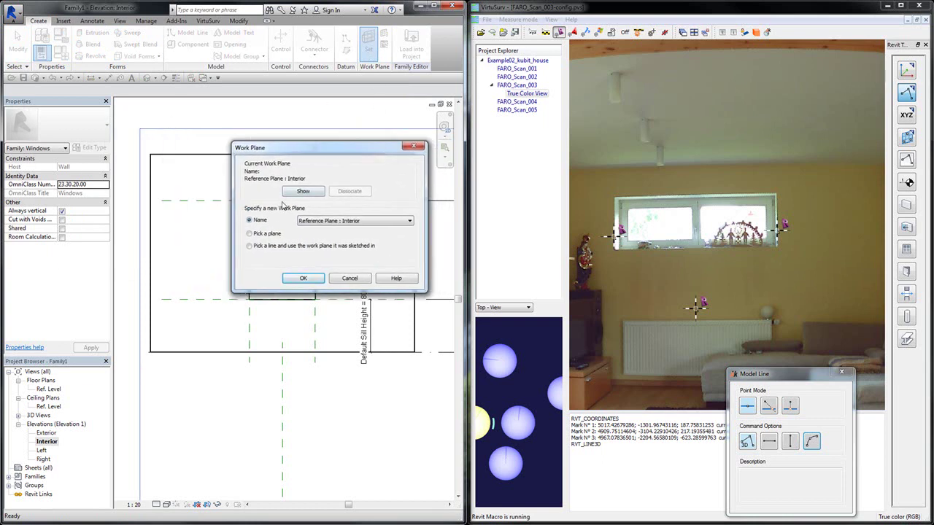
{"action": "left_click", "coordinate": [304, 278]}
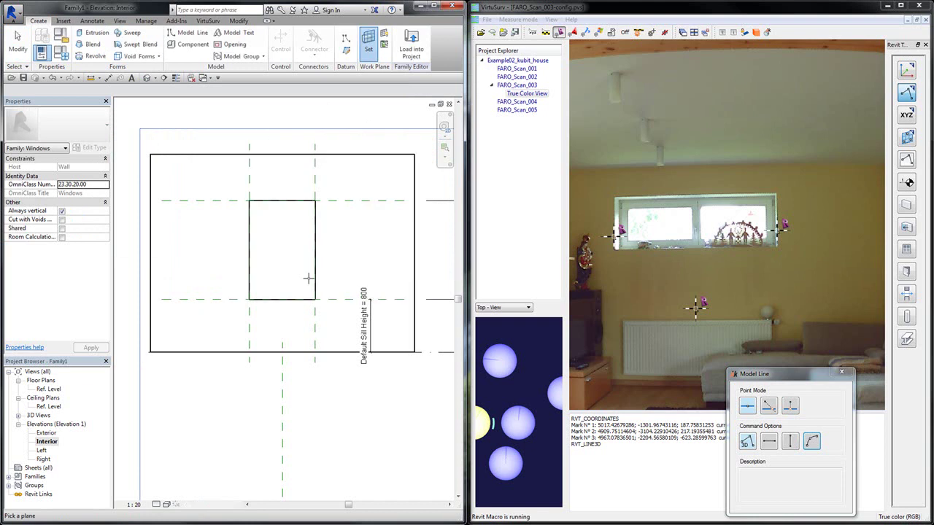
{"action": "left_click", "coordinate": [344, 156]}
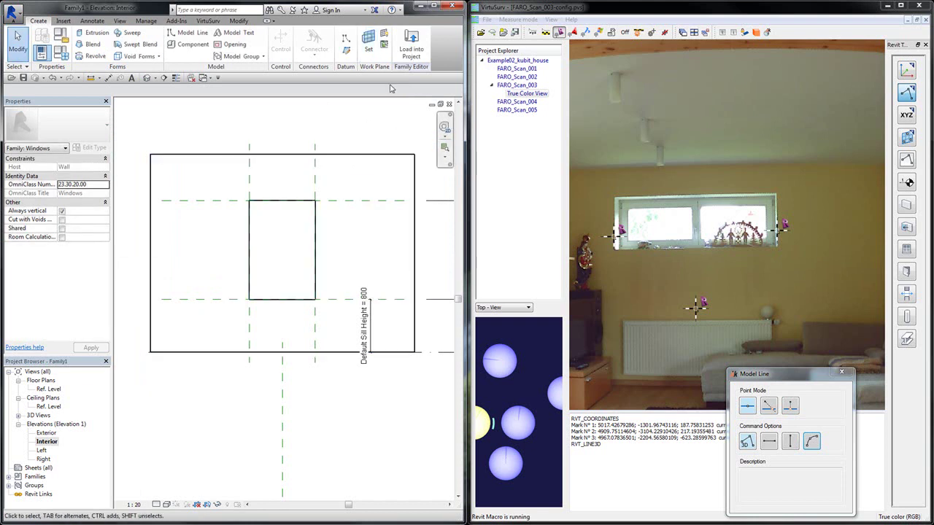
{"action": "left_click", "coordinate": [385, 37]}
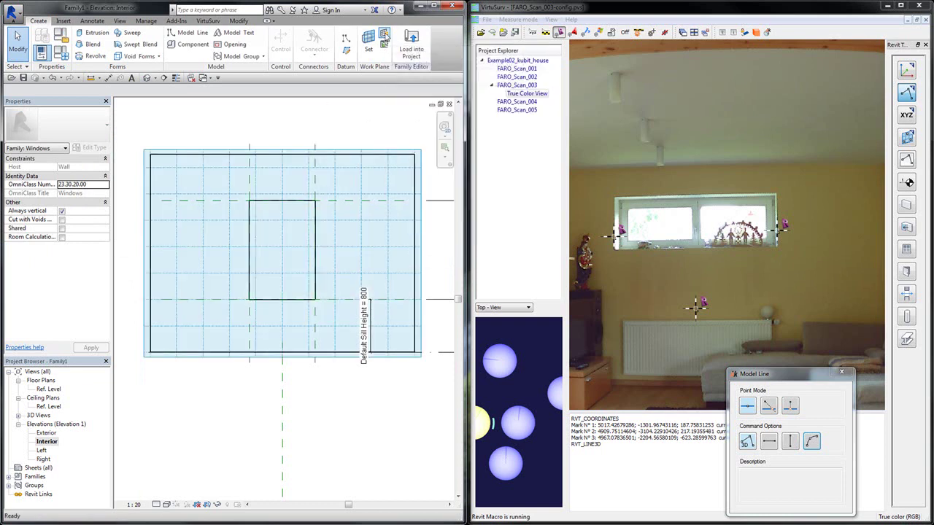
{"action": "left_click", "coordinate": [385, 37]}
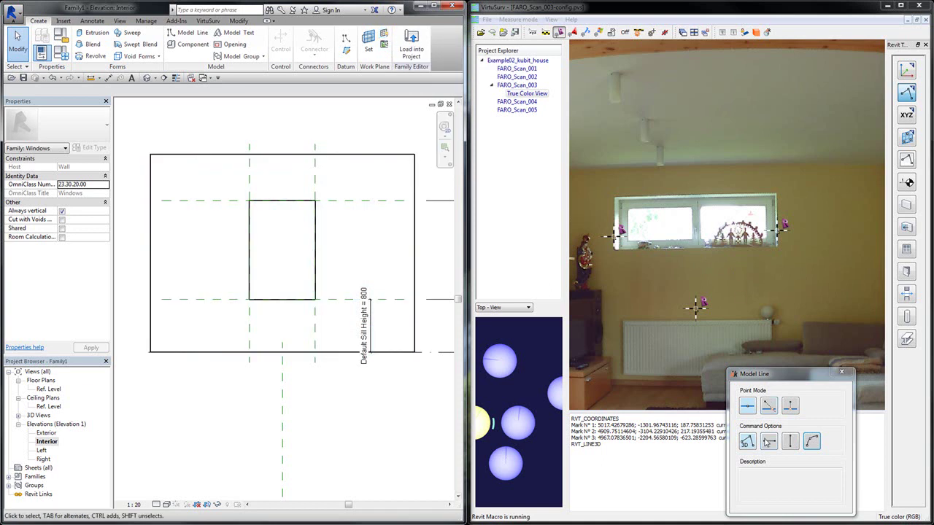
Draw a horizontal model line along the upper edge of the scanned window opening, projecting both picked points perpendicularly onto the work plane
{"action": "left_click", "coordinate": [769, 442]}
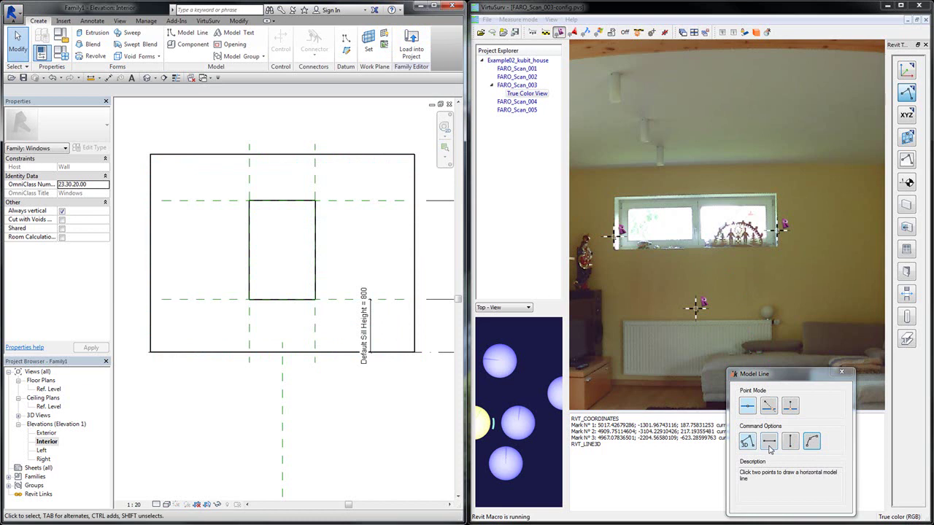
{"action": "left_click", "coordinate": [769, 445]}
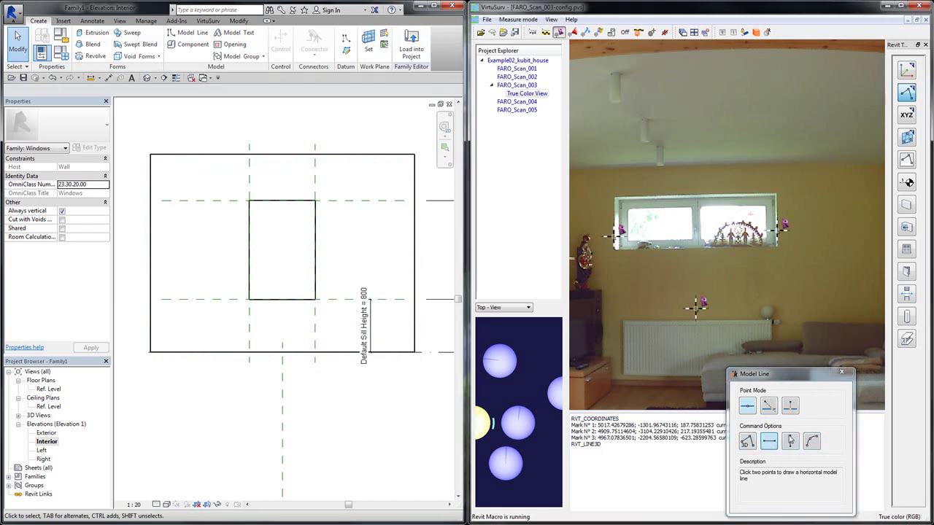
{"action": "left_click_drag", "start_coordinate": [781, 380], "coordinate": [786, 382]}
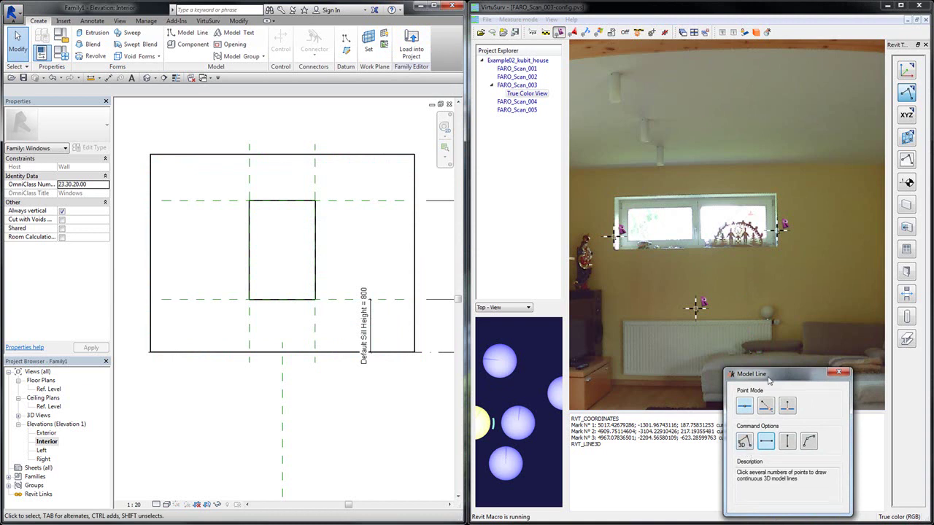
{"action": "left_click_drag", "start_coordinate": [770, 380], "coordinate": [768, 385]}
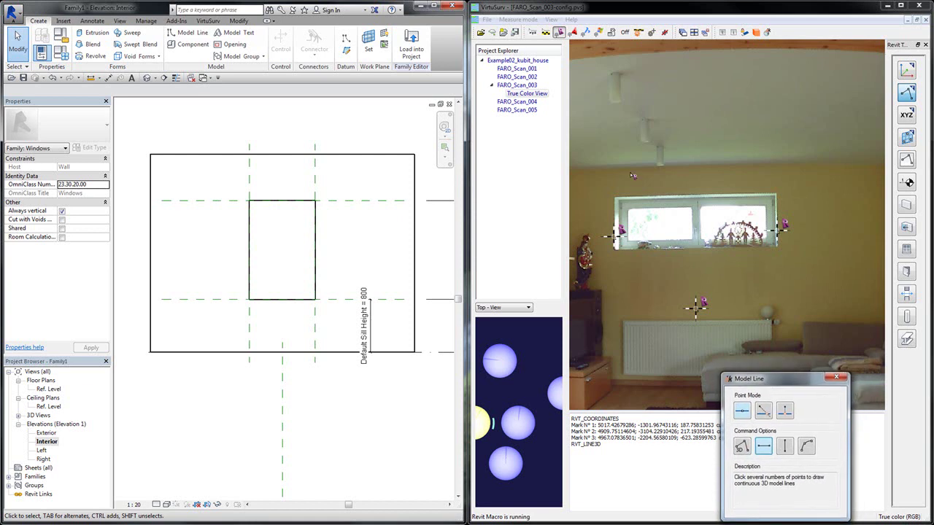
{"action": "left_click", "coordinate": [642, 20]}
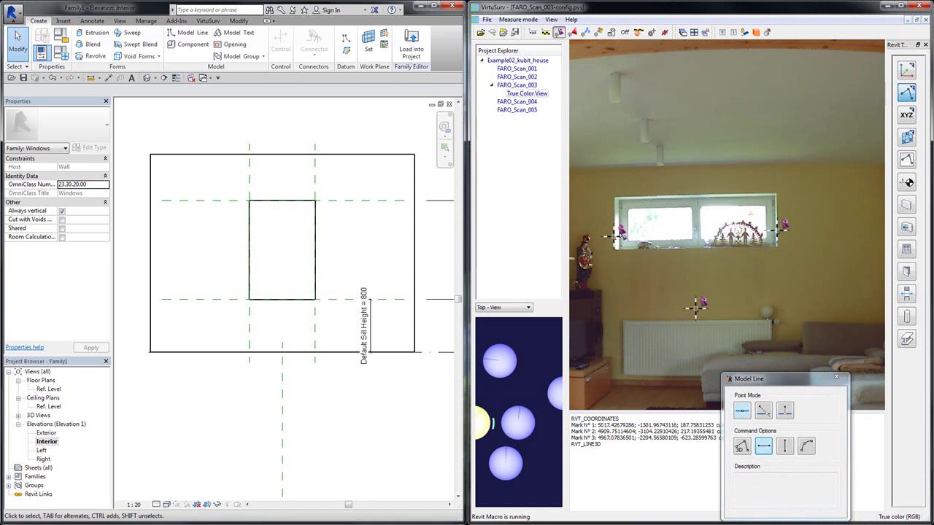
{"action": "scroll", "coordinate": [620, 239], "scroll_direction": "up", "scroll_amount": 2}
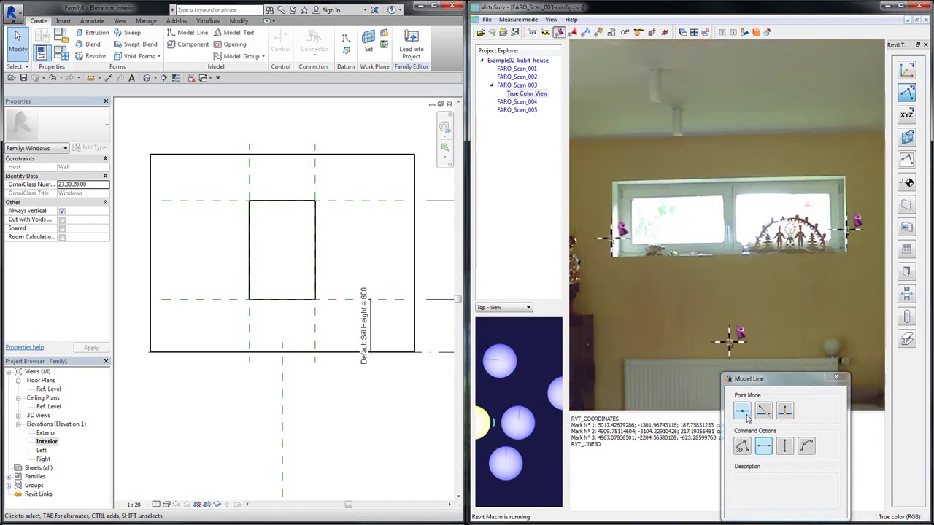
{"action": "left_click", "coordinate": [785, 412]}
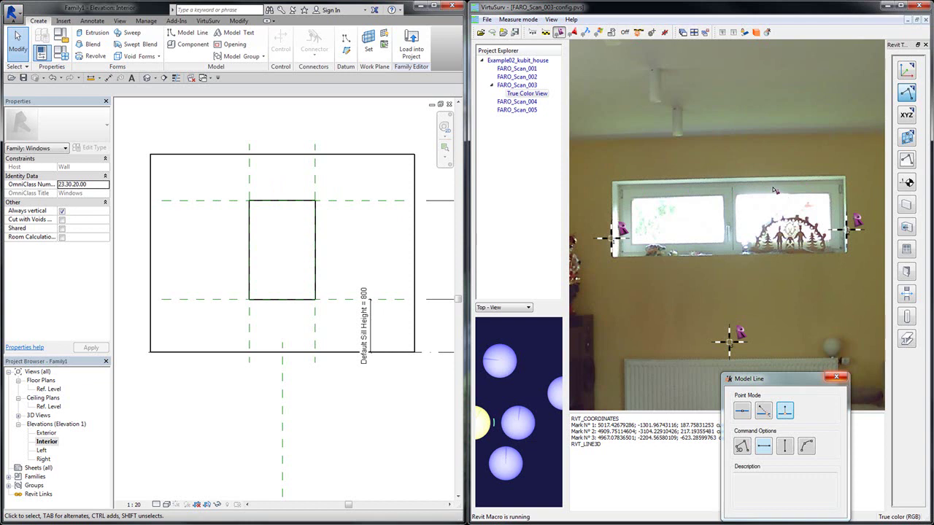
{"action": "scroll", "coordinate": [623, 191], "scroll_direction": "up", "scroll_amount": 3}
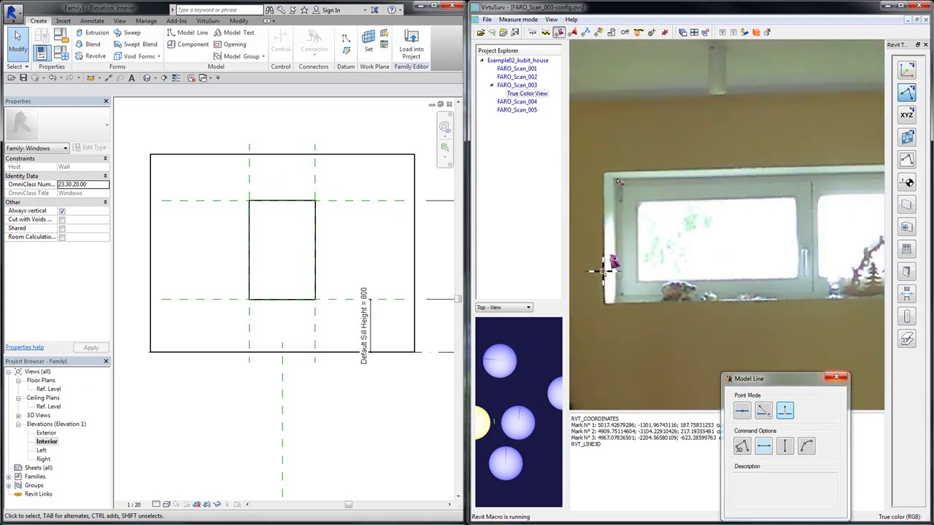
{"action": "left_click", "coordinate": [618, 211]}
{"action": "scroll", "coordinate": [619, 219], "scroll_direction": "down", "scroll_amount": 2}
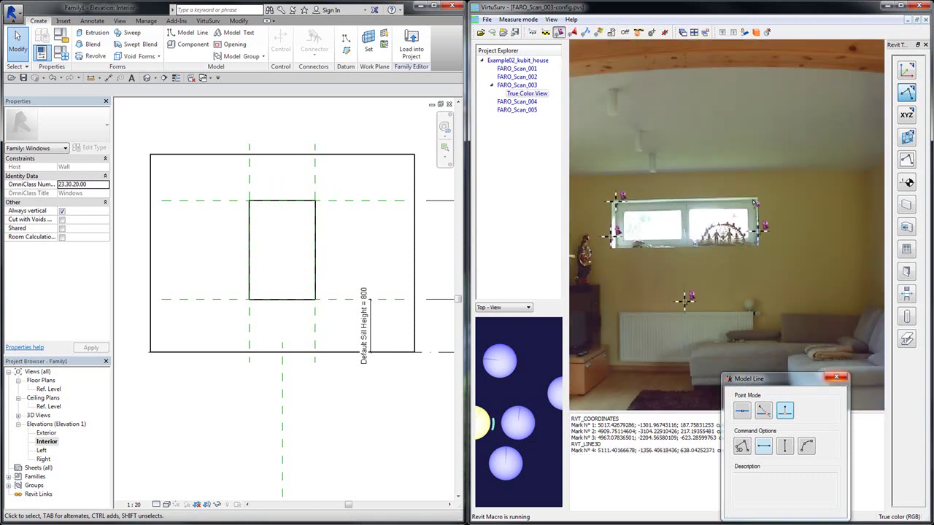
{"action": "scroll", "coordinate": [755, 205], "scroll_direction": "up", "scroll_amount": 3}
{"action": "left_click", "coordinate": [738, 207]}
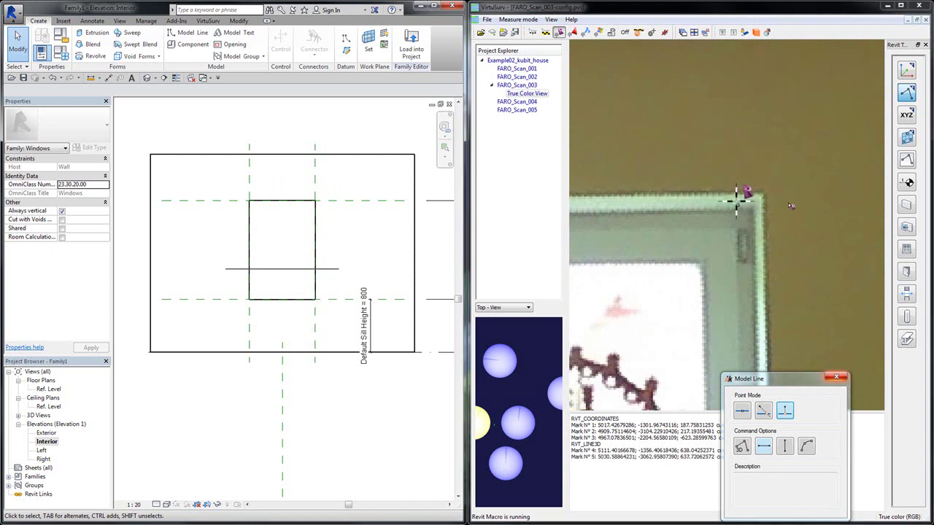
Draw a vertical model line along the right edge of the scanned window opening from two picked points
{"action": "scroll", "coordinate": [751, 219], "scroll_direction": "down", "scroll_amount": 3}
{"action": "left_click", "coordinate": [783, 446]}
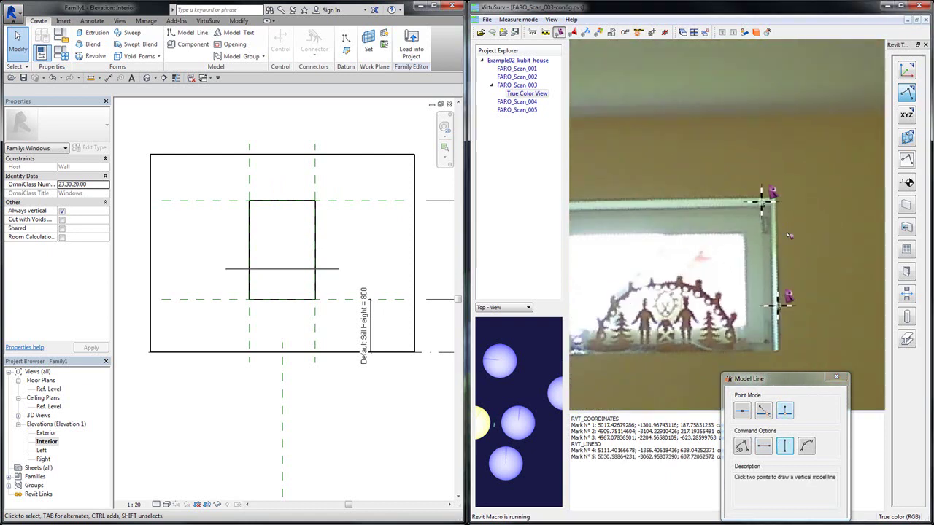
{"action": "scroll", "coordinate": [777, 210], "scroll_direction": "up", "scroll_amount": 3}
{"action": "left_click", "coordinate": [758, 189]}
{"action": "scroll", "coordinate": [762, 176], "scroll_direction": "down", "scroll_amount": 3}
{"action": "scroll", "coordinate": [754, 200], "scroll_direction": "up", "scroll_amount": 3}
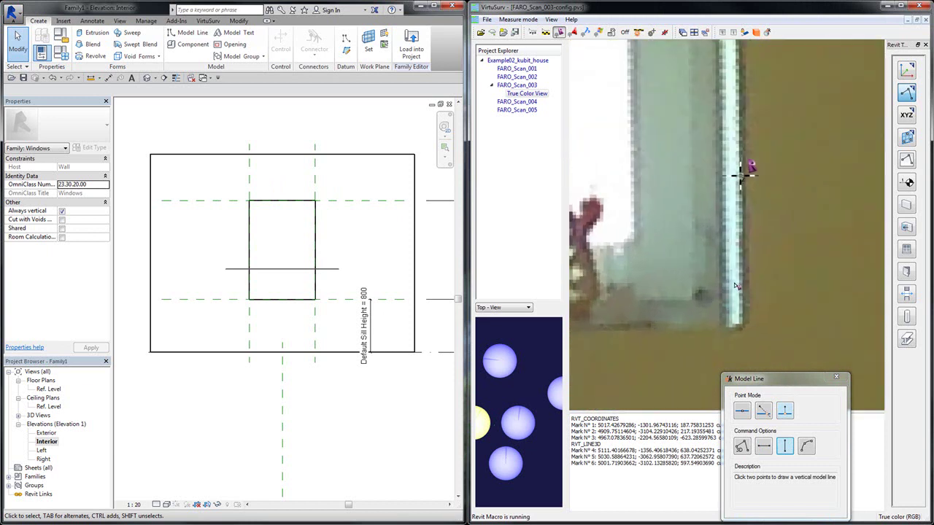
{"action": "left_click", "coordinate": [736, 286]}
Draw a vertical model line along the left edge of the scanned window opening from two picked points
{"action": "scroll", "coordinate": [737, 292], "scroll_direction": "down", "scroll_amount": 5}
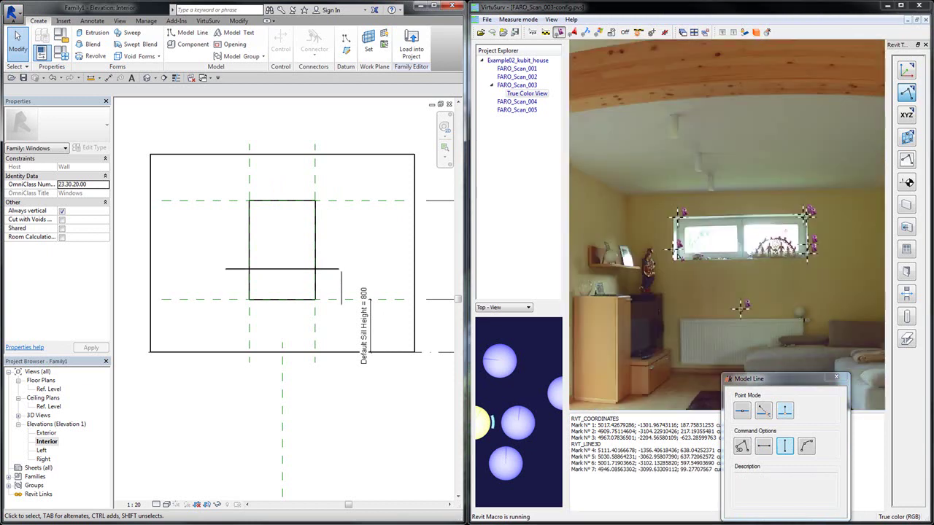
{"action": "scroll", "coordinate": [664, 246], "scroll_direction": "up", "scroll_amount": 5}
{"action": "left_click", "coordinate": [672, 262]}
{"action": "left_click", "coordinate": [675, 169]}
Draw a horizontal model line along the lower edge of the scanned window opening, using the point mode that intersects the click ray with the plane
{"action": "scroll", "coordinate": [672, 182], "scroll_direction": "down", "scroll_amount": 5}
{"action": "left_click", "coordinate": [764, 447]}
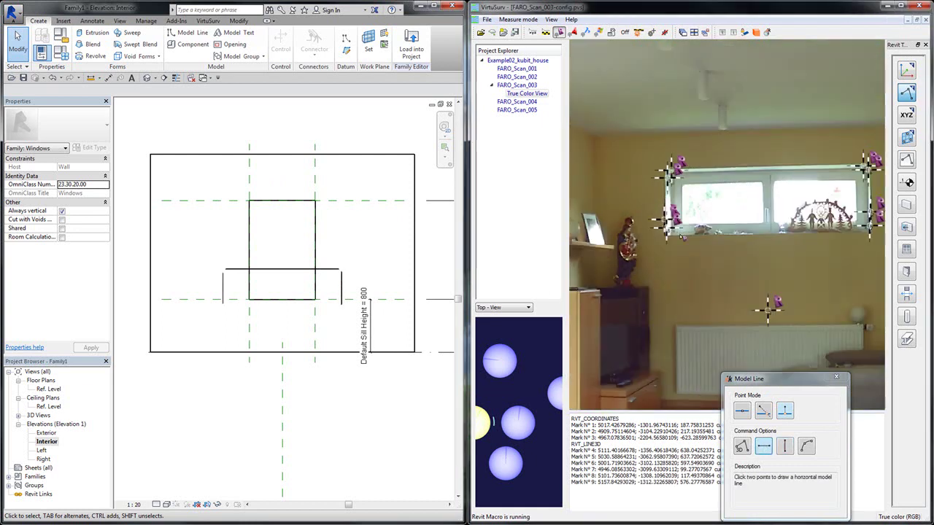
{"action": "scroll", "coordinate": [683, 239], "scroll_direction": "up", "scroll_amount": 5}
{"action": "scroll", "coordinate": [659, 241], "scroll_direction": "up", "scroll_amount": 2}
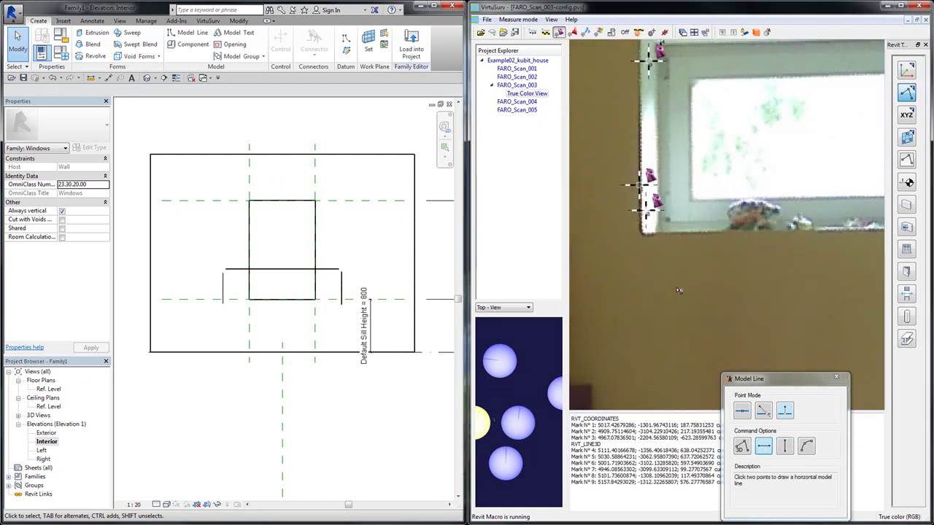
{"action": "left_click", "coordinate": [763, 412]}
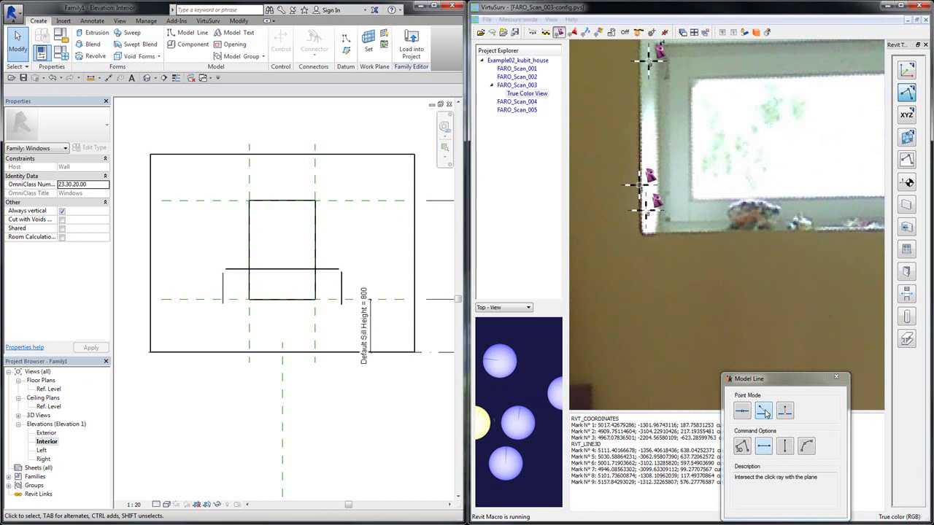
{"action": "left_click", "coordinate": [658, 236]}
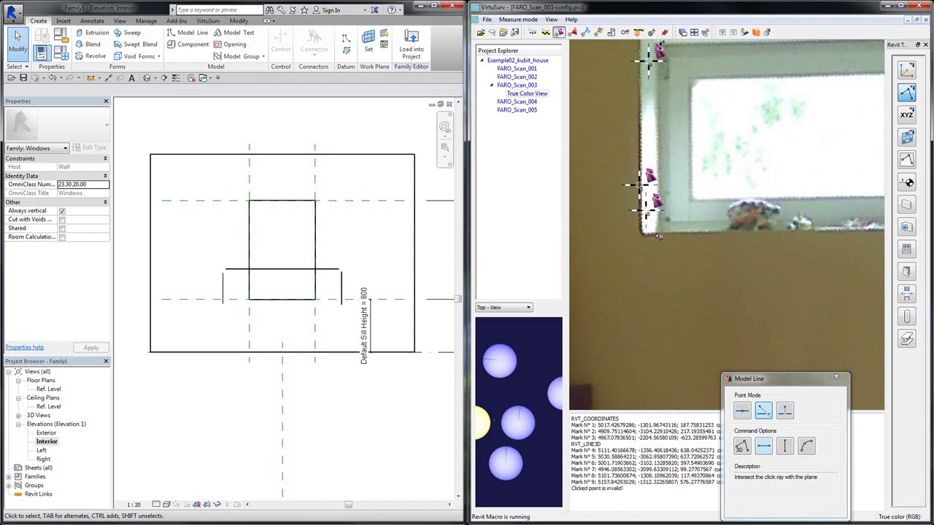
{"action": "left_click", "coordinate": [657, 237]}
{"action": "scroll", "coordinate": [656, 241], "scroll_direction": "down", "scroll_amount": 5}
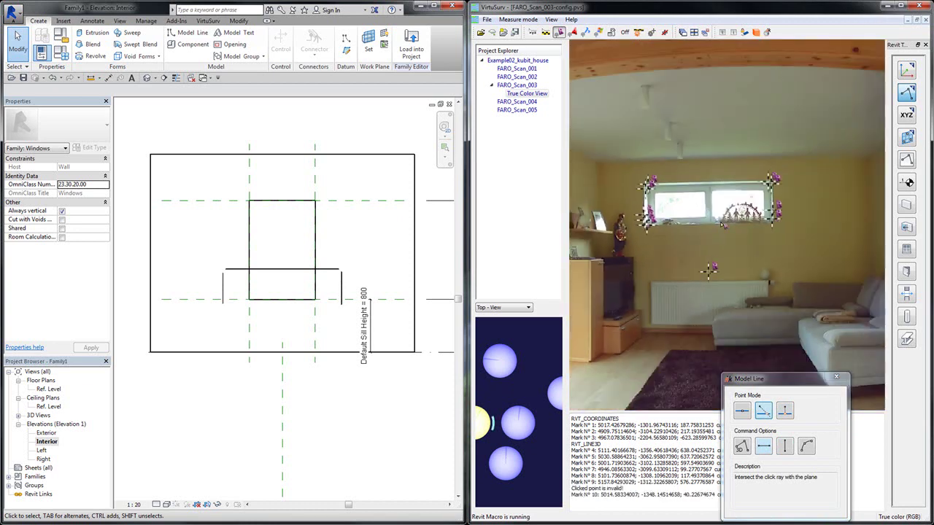
{"action": "scroll", "coordinate": [764, 224], "scroll_direction": "up", "scroll_amount": 6}
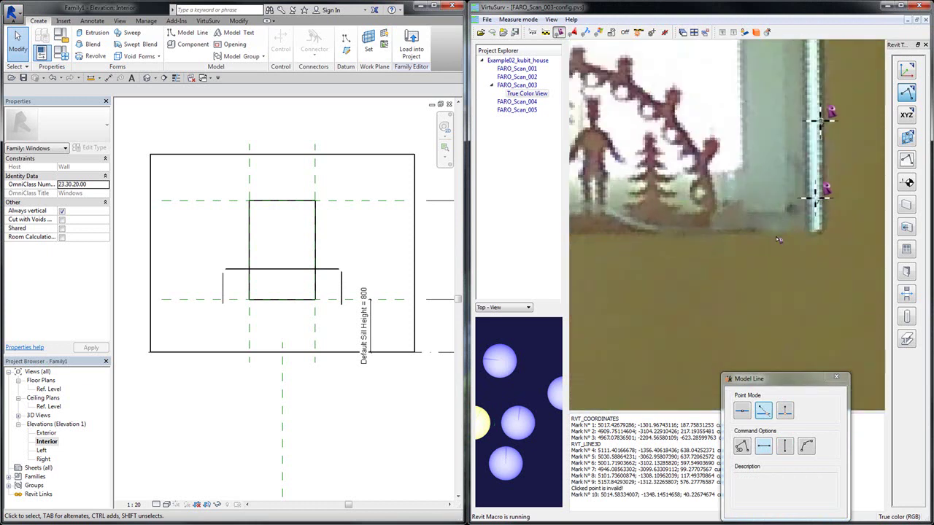
{"action": "left_click", "coordinate": [776, 236]}
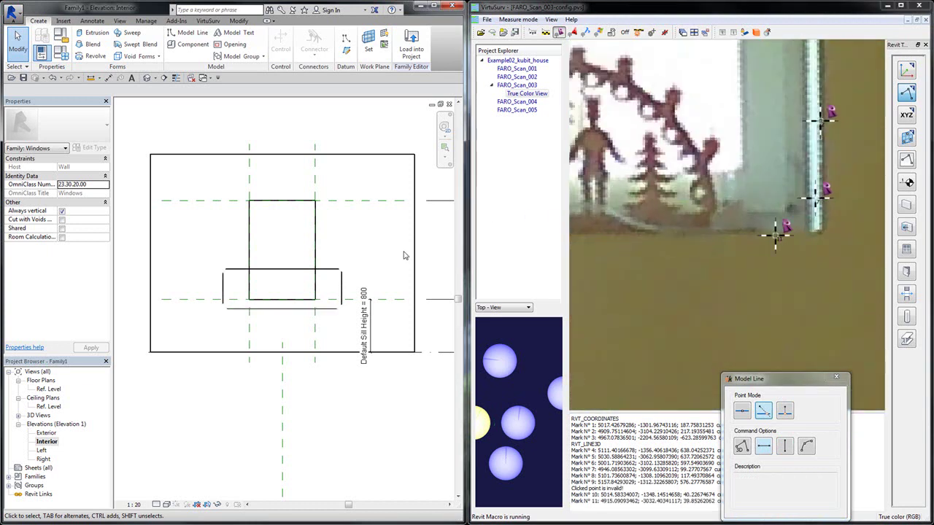
Edit the opening cut's boundary sketch and add the four traced window model lines to it with Pick Lines
{"action": "scroll", "coordinate": [269, 398], "scroll_direction": "up", "scroll_amount": 2}
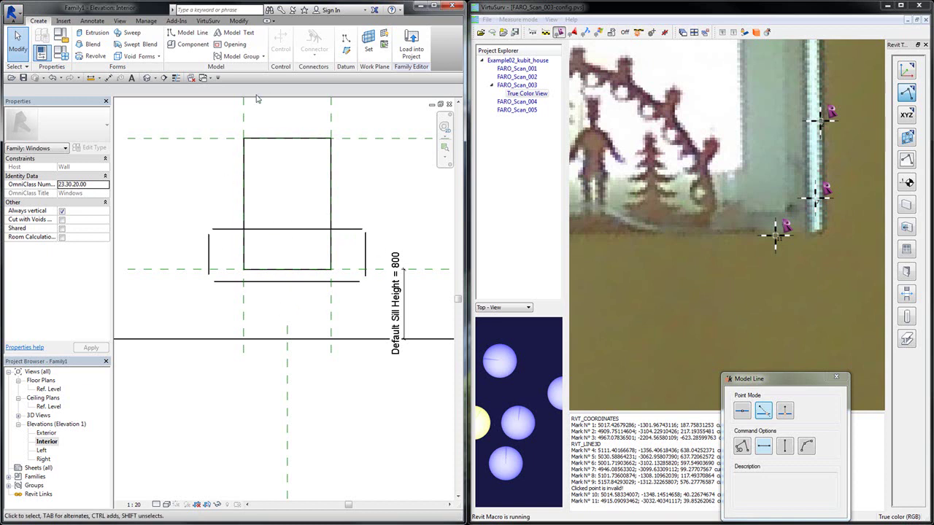
{"action": "scroll", "coordinate": [286, 194], "scroll_direction": "down", "scroll_amount": 2}
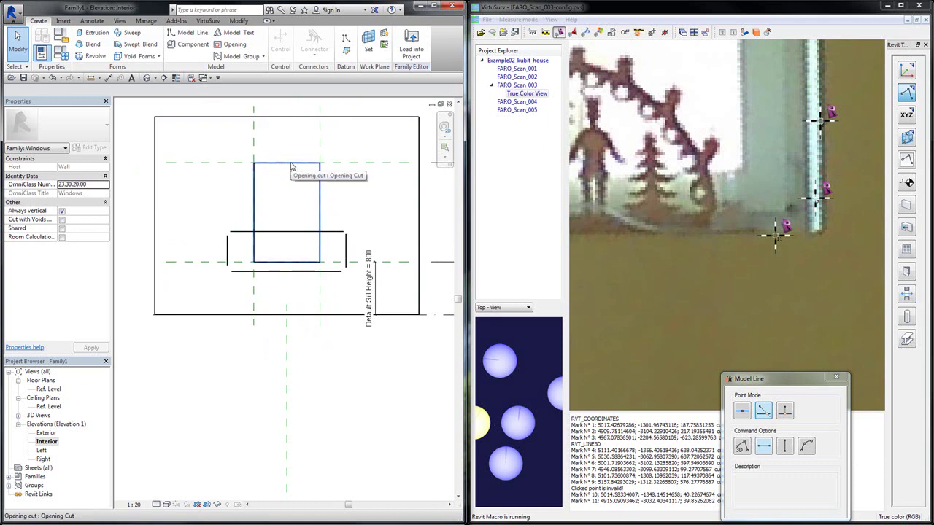
{"action": "left_click", "coordinate": [292, 167]}
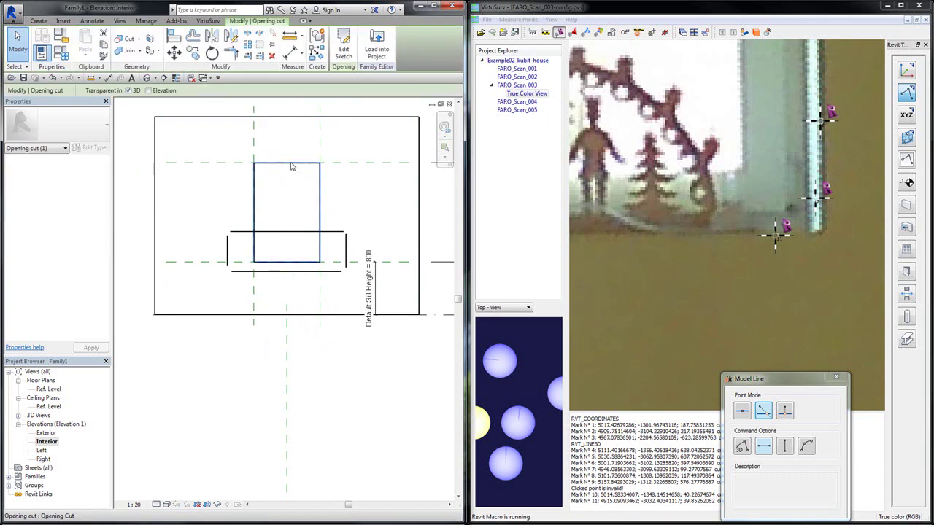
{"action": "left_click", "coordinate": [344, 59]}
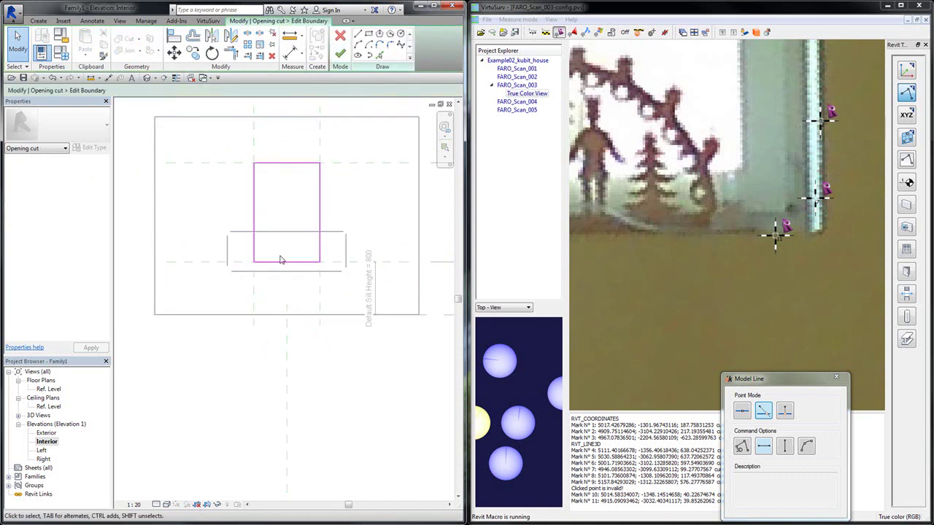
{"action": "scroll", "coordinate": [346, 139], "scroll_direction": "up", "scroll_amount": 1}
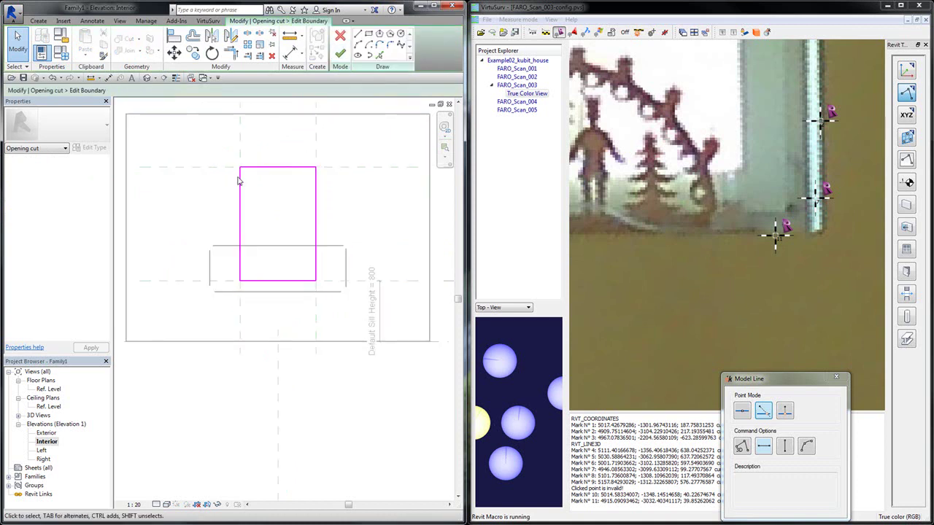
{"action": "left_click", "coordinate": [379, 55]}
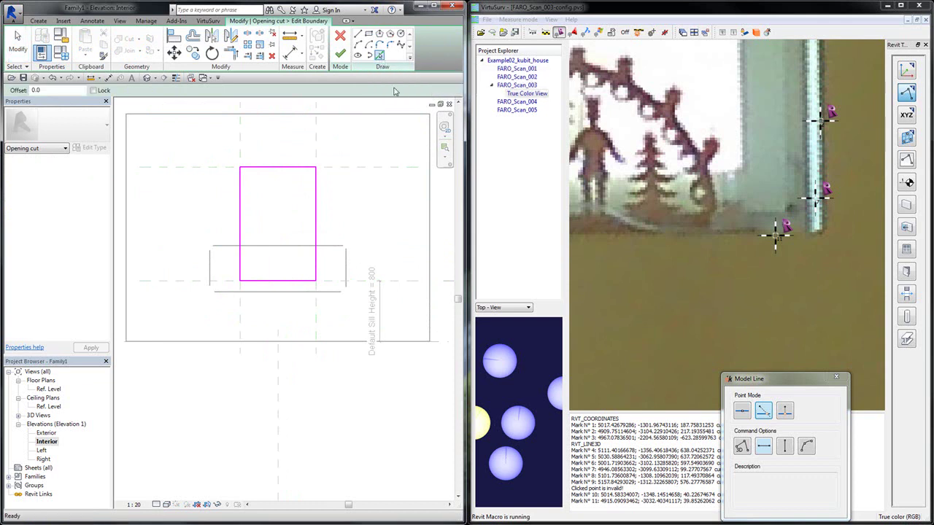
{"action": "left_click", "coordinate": [293, 246]}
{"action": "left_click", "coordinate": [210, 266]}
{"action": "left_click", "coordinate": [262, 292]}
{"action": "left_click", "coordinate": [346, 269]}
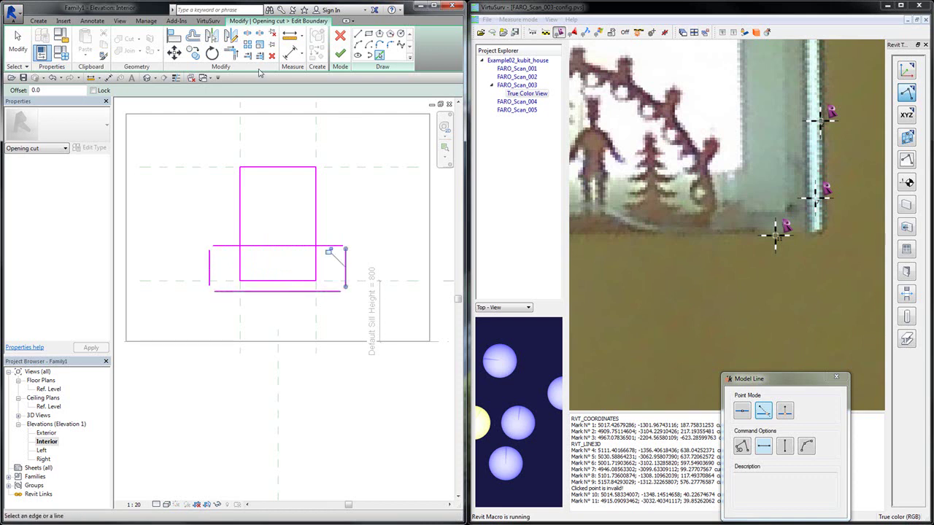
{"action": "key", "text": "Escape"}
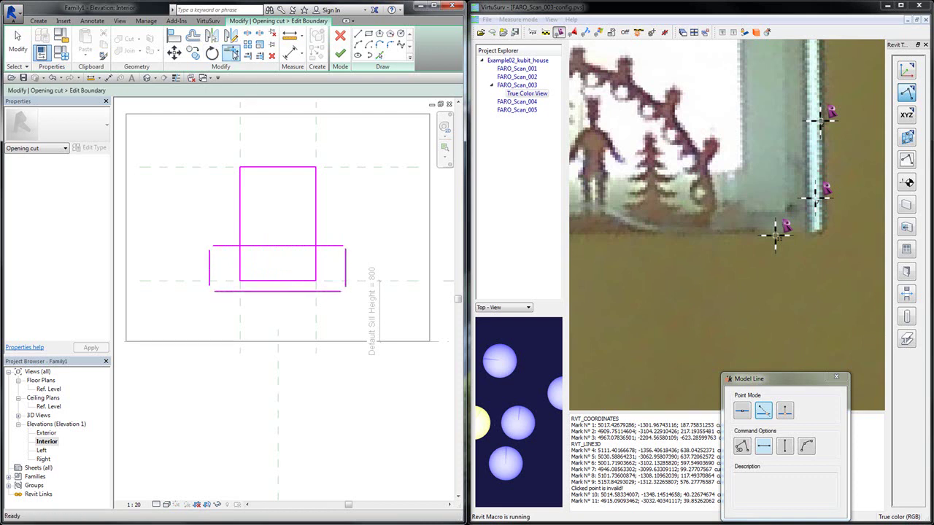
Trim or extend the four picked boundary lines to meet at their corners, forming a closed rectangle
{"action": "left_click", "coordinate": [232, 52]}
{"action": "left_click", "coordinate": [218, 250]}
{"action": "left_click", "coordinate": [211, 261]}
{"action": "left_click", "coordinate": [211, 283]}
{"action": "left_click", "coordinate": [221, 292]}
{"action": "left_click", "coordinate": [320, 295]}
{"action": "left_click", "coordinate": [344, 288]}
{"action": "left_click", "coordinate": [347, 257]}
{"action": "left_click", "coordinate": [342, 247]}
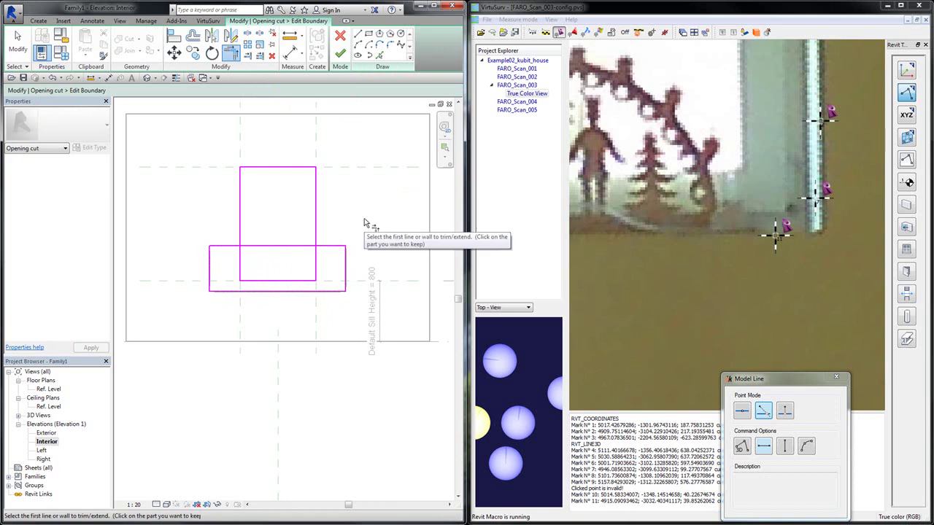
{"action": "key", "text": "Escape"}
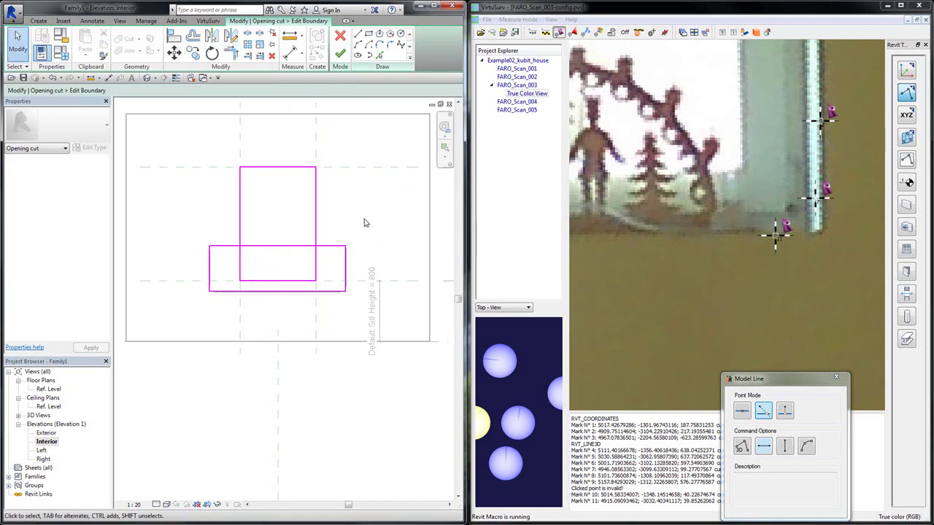
Delete the original rectangular loop from the opening cut's sketch and finish editing the boundary
{"action": "key", "text": "Tab"}
{"action": "left_click", "coordinate": [298, 172]}
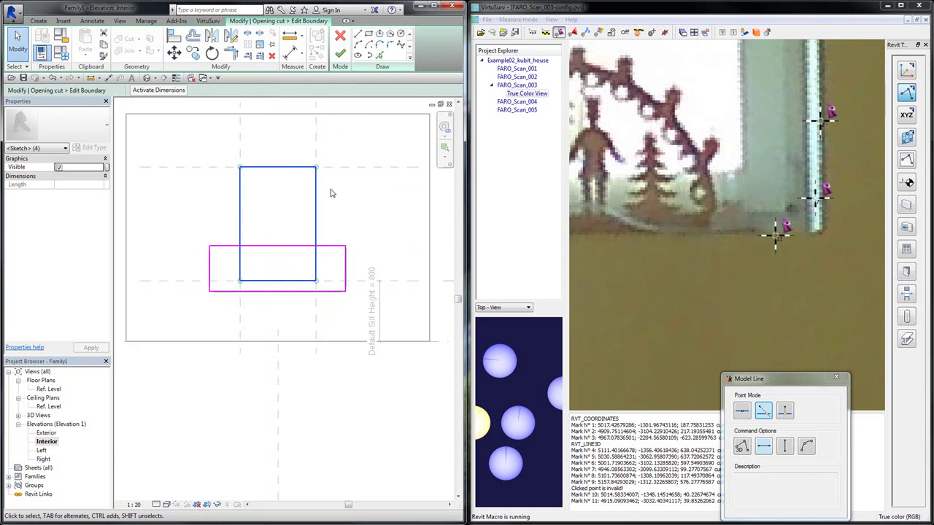
{"action": "left_click", "coordinate": [329, 193]}
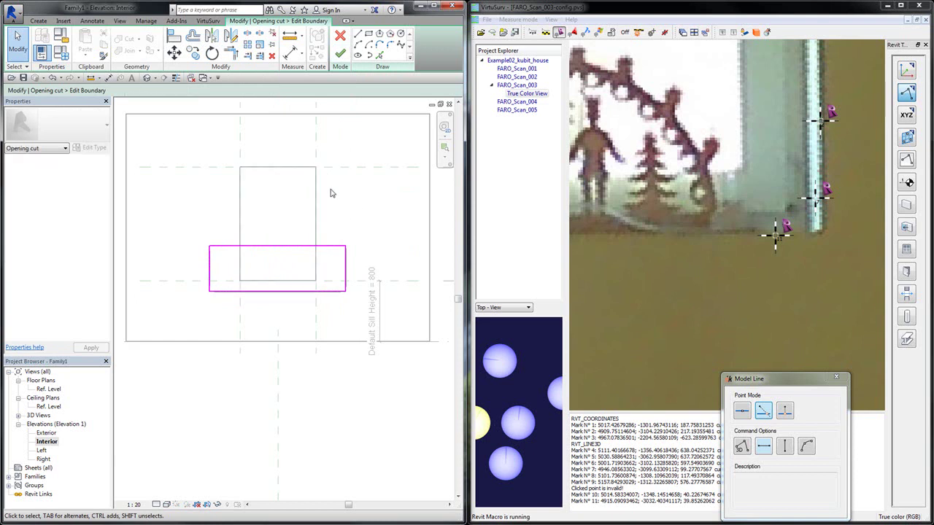
{"action": "left_click", "coordinate": [340, 57]}
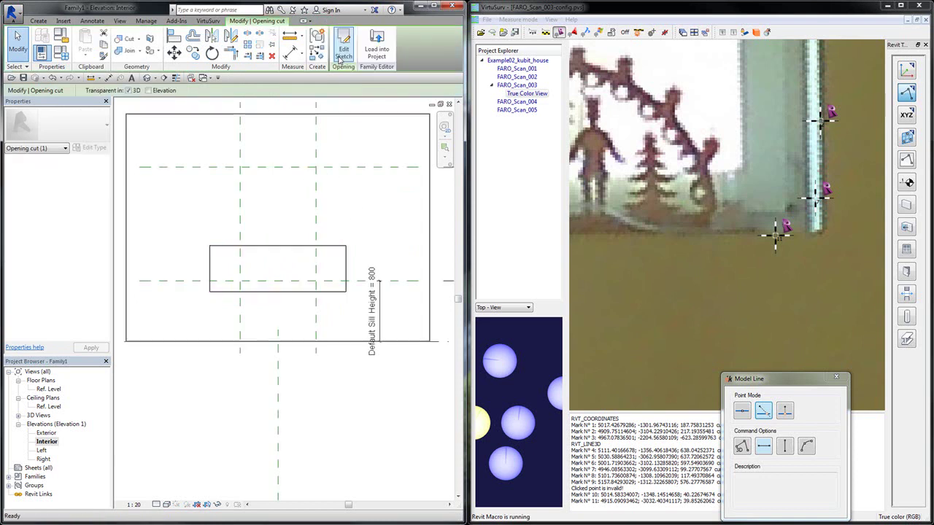
{"action": "left_click", "coordinate": [308, 376]}
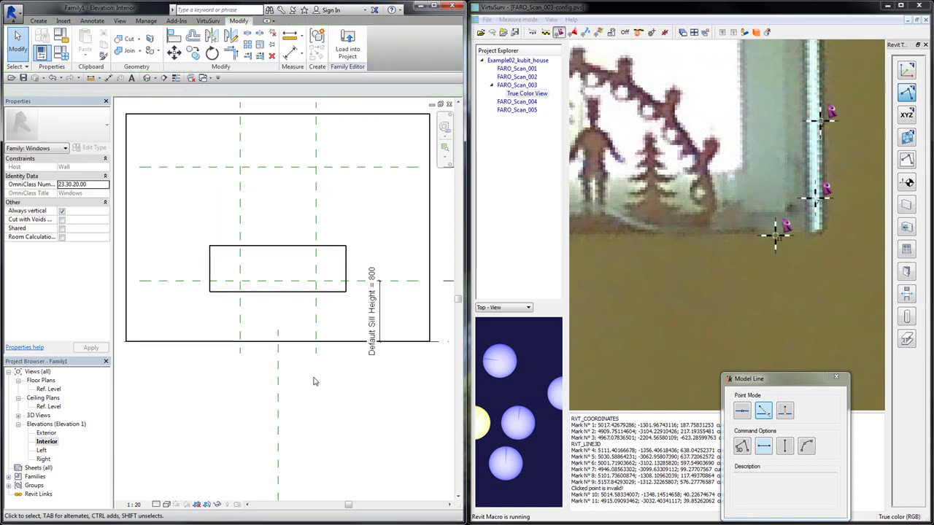
Inspect the reshaped wall opening in the 3D view and return to the Interior elevation
{"action": "key", "text": "ctrl+Tab"}
{"action": "middle_click_drag", "start_coordinate": [267, 428], "coordinate": [349, 401], "text": "shift"}
{"action": "double_click", "coordinate": [45, 441]}
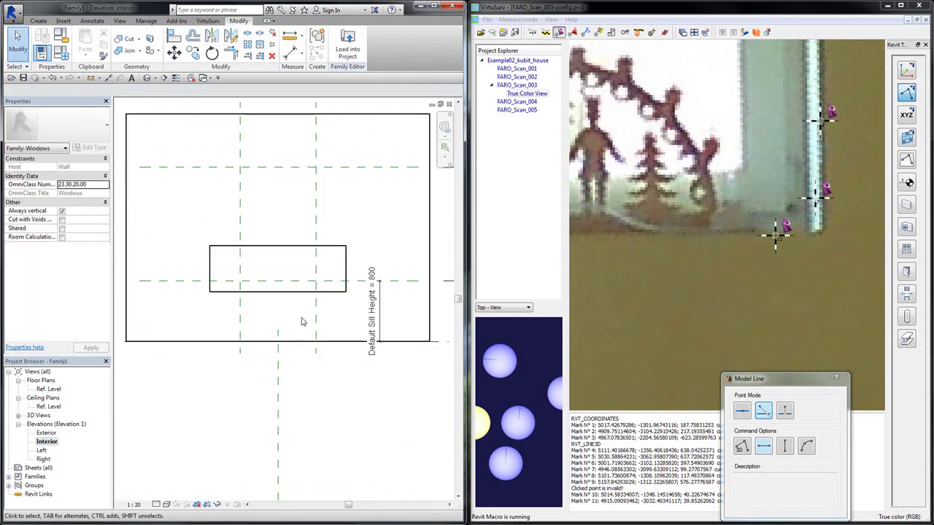
Try to move the Sill reference plane slightly upward in the Interior elevation
{"action": "scroll", "coordinate": [298, 358], "scroll_direction": "down", "scroll_amount": 1}
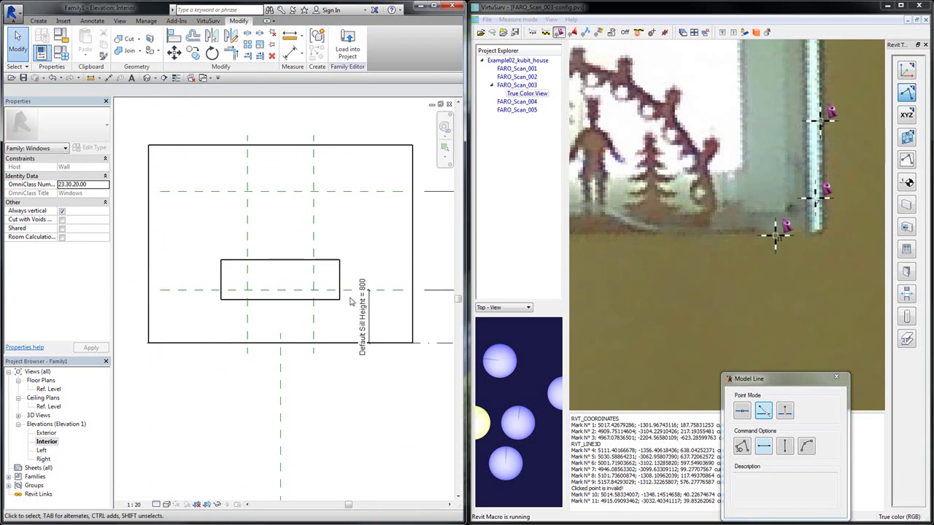
{"action": "scroll", "coordinate": [350, 301], "scroll_direction": "down", "scroll_amount": 1}
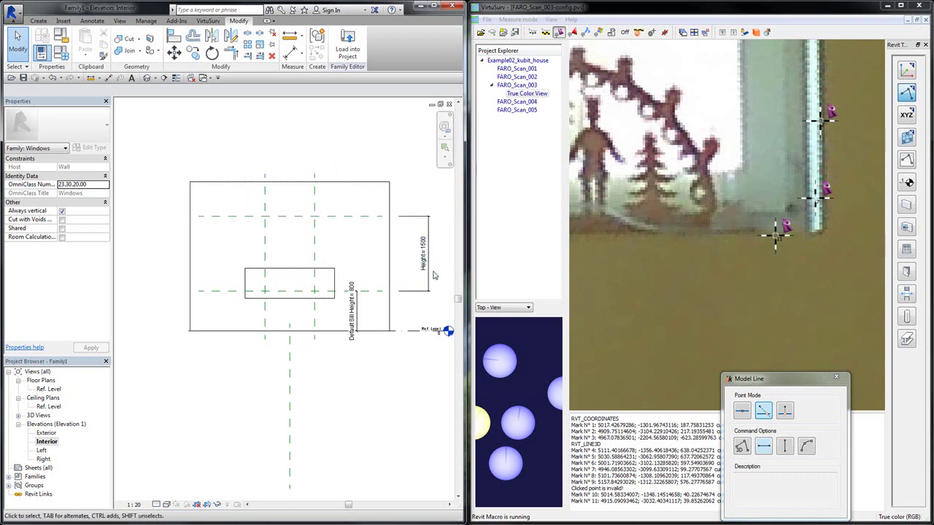
{"action": "scroll", "coordinate": [429, 264], "scroll_direction": "up", "scroll_amount": 2}
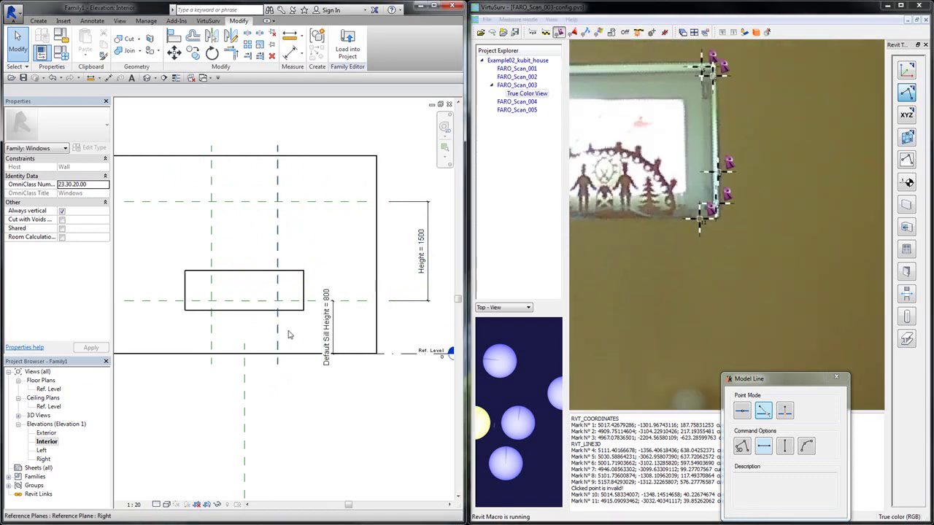
{"action": "middle_click_drag", "start_coordinate": [281, 325], "coordinate": [288, 329]}
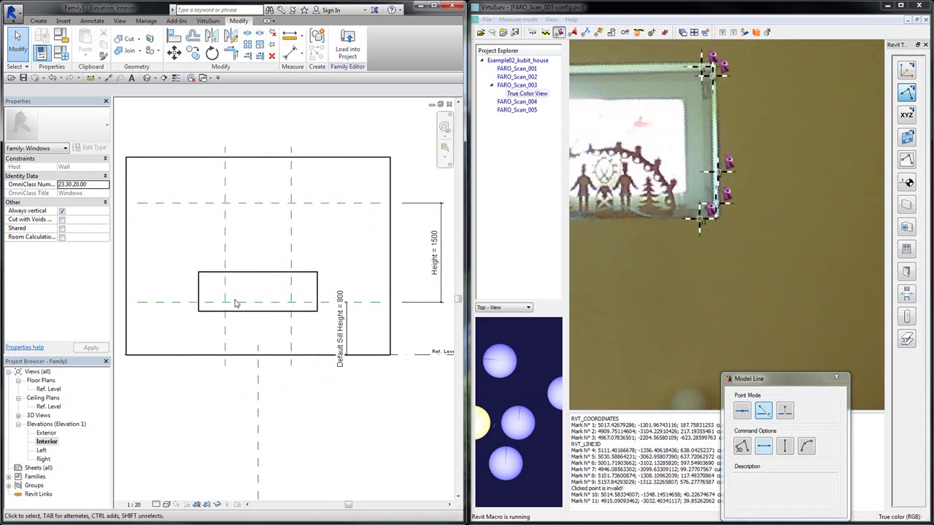
{"action": "left_click", "coordinate": [274, 302]}
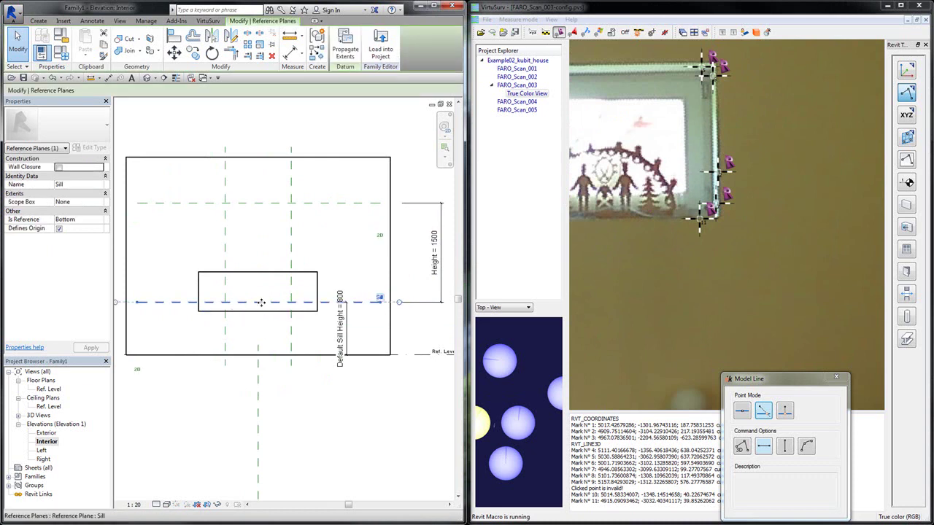
{"action": "mouse_move", "coordinate": [261, 308]}
{"action": "left_mouse_down"}
{"action": "mouse_move", "coordinate": [263, 326]}
{"action": "mouse_move", "coordinate": [261, 300]}
{"action": "left_mouse_up"}
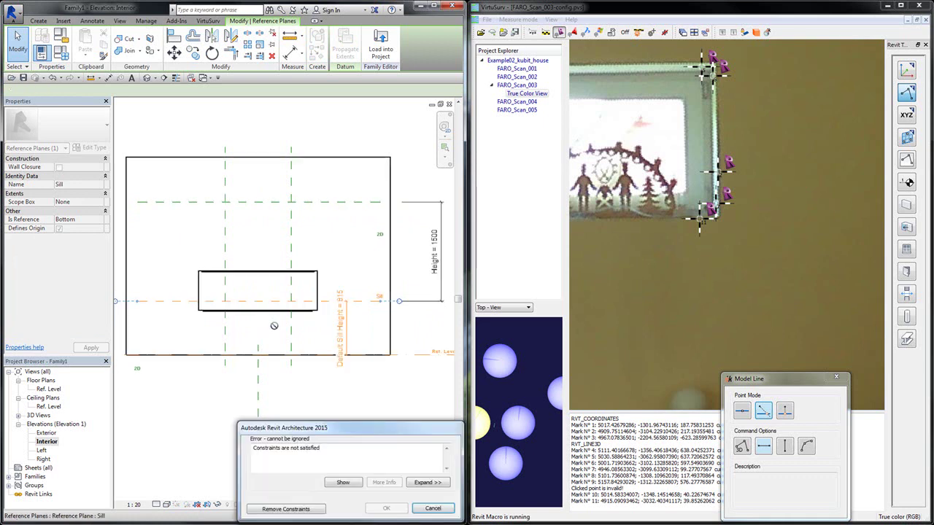
{"action": "left_click", "coordinate": [431, 509]}
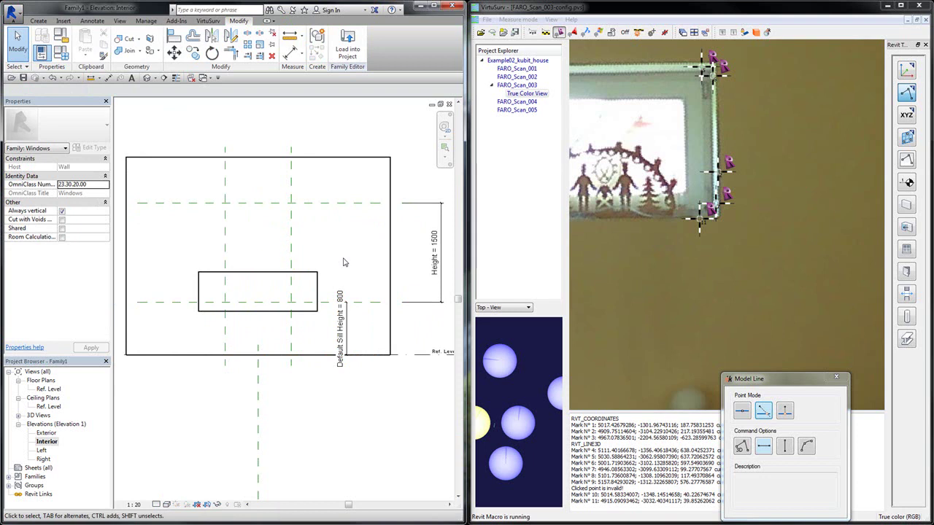
Delete the template's sill, head, right and left reference planes from the Interior elevation
{"action": "left_click", "coordinate": [369, 306]}
{"action": "key", "text": "Delete"}
{"action": "left_click", "coordinate": [343, 203]}
{"action": "key", "text": "Delete"}
{"action": "left_click", "coordinate": [291, 225]}
{"action": "key", "text": "Delete"}
{"action": "left_click", "coordinate": [227, 223]}
{"action": "key", "text": "Delete"}
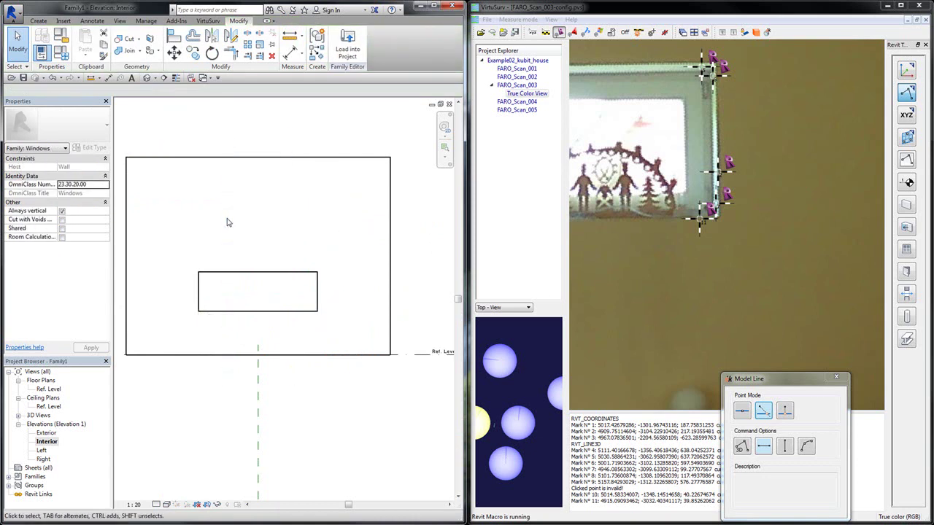
Draw two horizontal reference planes along the upper and lower edges of the new opening, extending past the wall's right edge
{"action": "scroll", "coordinate": [335, 284], "scroll_direction": "down", "scroll_amount": 1}
{"action": "scroll", "coordinate": [286, 364], "scroll_direction": "up", "scroll_amount": 1}
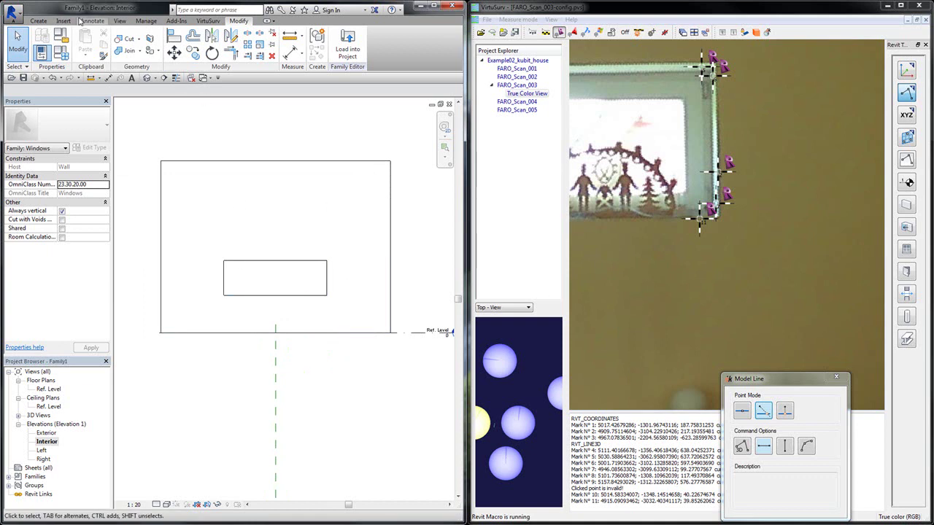
{"action": "left_click", "coordinate": [38, 20]}
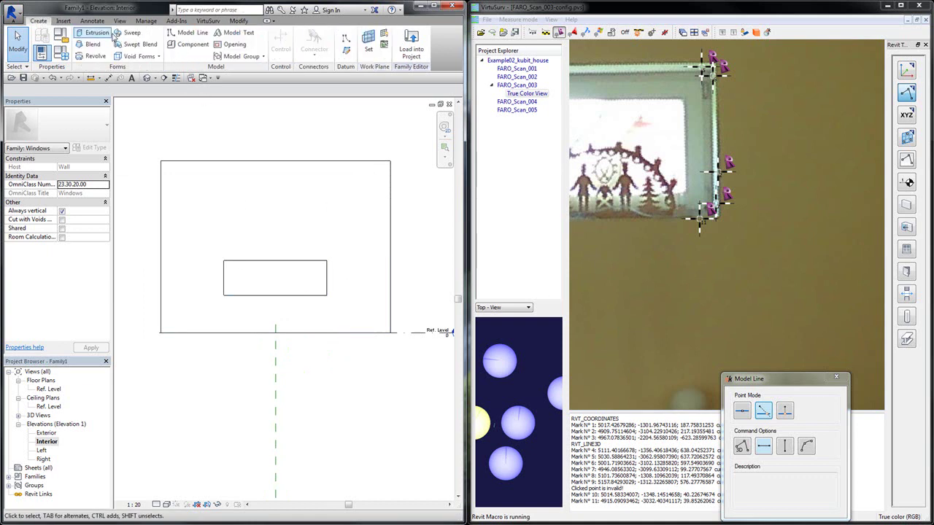
{"action": "left_click", "coordinate": [383, 45]}
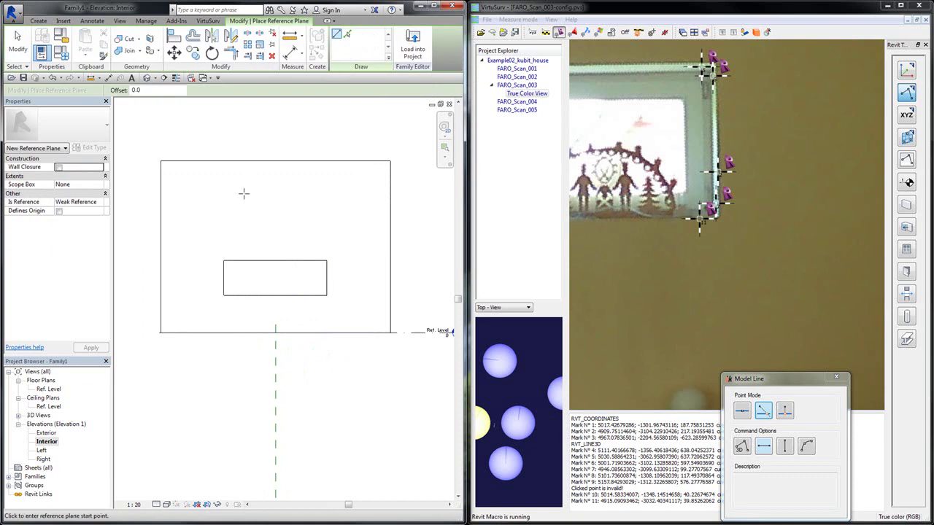
{"action": "left_click", "coordinate": [224, 261]}
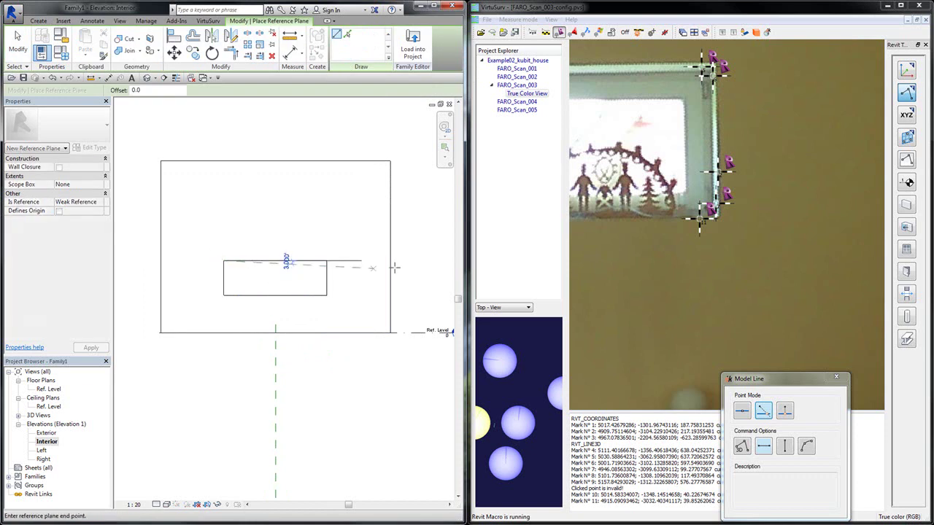
{"action": "left_click", "coordinate": [416, 260]}
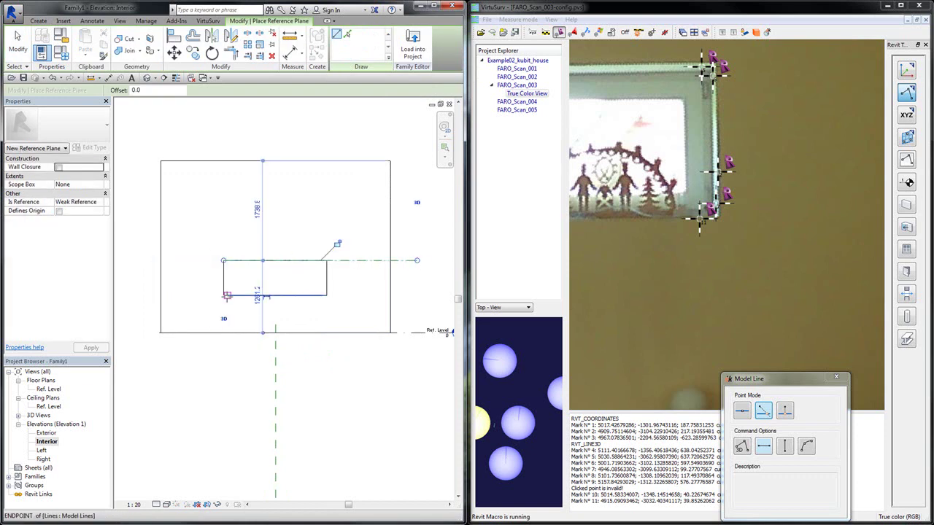
{"action": "left_click", "coordinate": [226, 295]}
{"action": "left_click", "coordinate": [420, 295]}
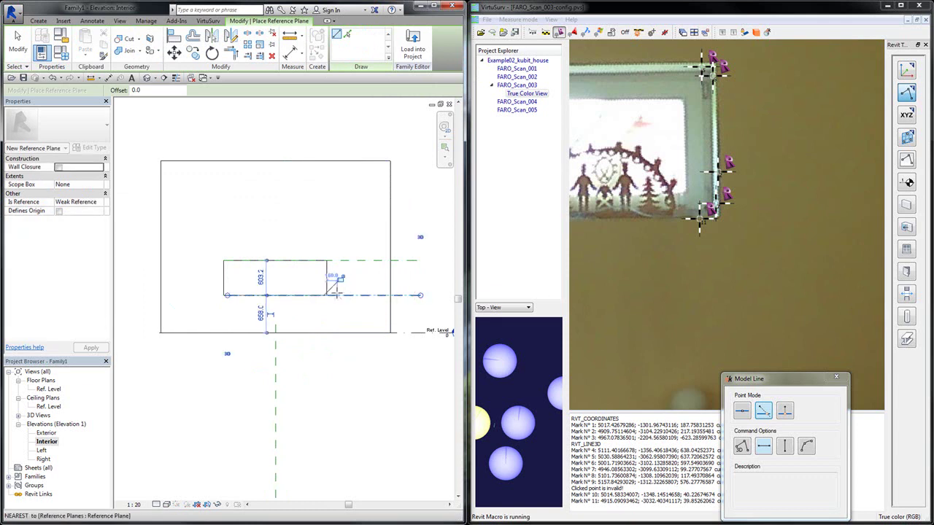
Draw two vertical reference planes along the right and left edges of the new opening, extending above it to equal height
{"action": "left_click", "coordinate": [326, 294]}
{"action": "left_click", "coordinate": [326, 190]}
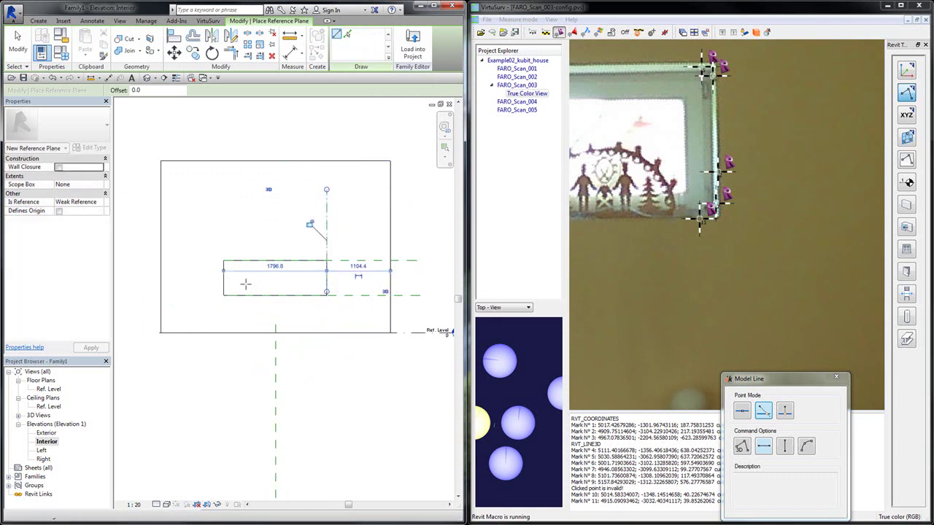
{"action": "left_click", "coordinate": [223, 286]}
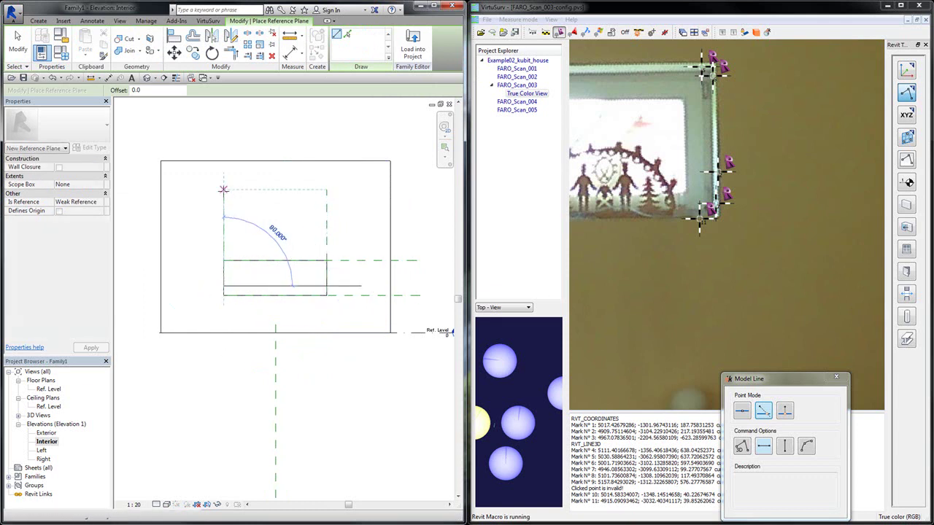
{"action": "left_click", "coordinate": [224, 192]}
{"action": "left_click", "coordinate": [280, 191]}
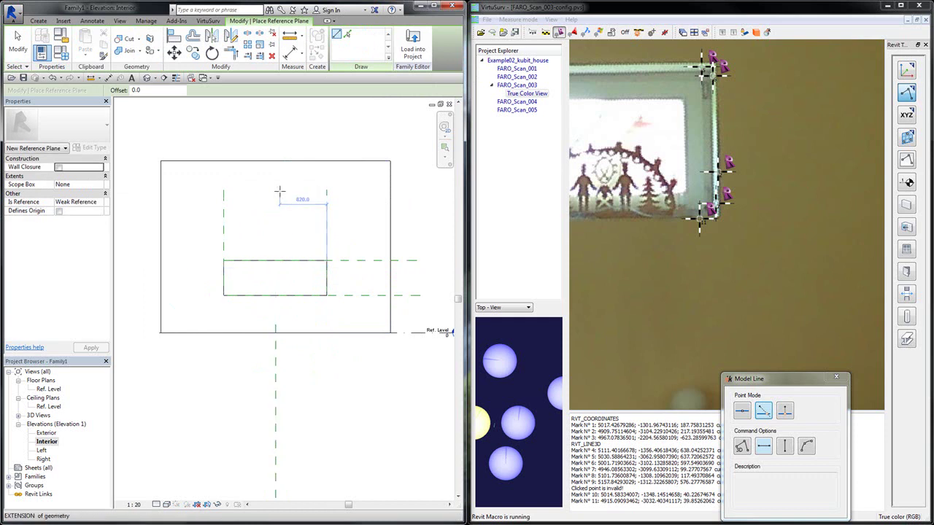
{"action": "key", "text": "Escape"}
{"action": "key", "text": "Escape"}
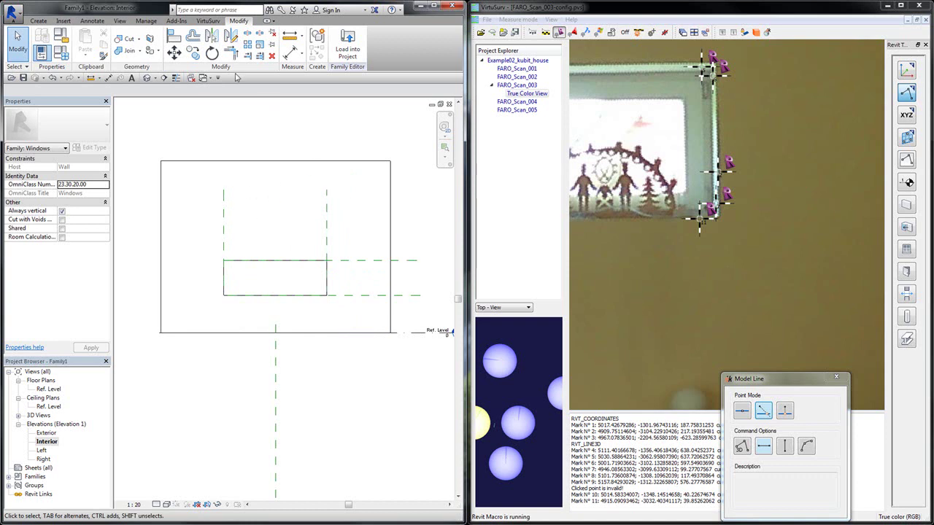
Add an aligned dimension between the opening's left and right vertical reference planes, placed above the opening
{"action": "left_click", "coordinate": [92, 21]}
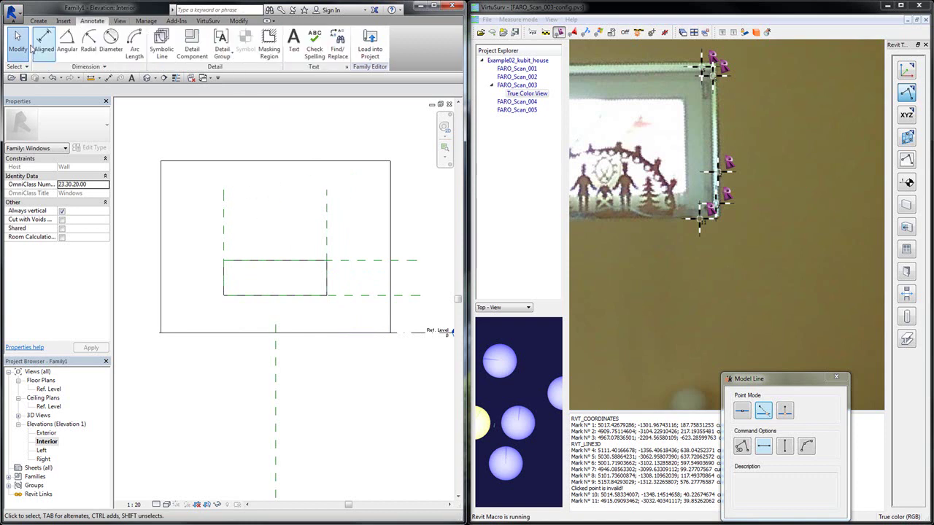
{"action": "left_click", "coordinate": [44, 42]}
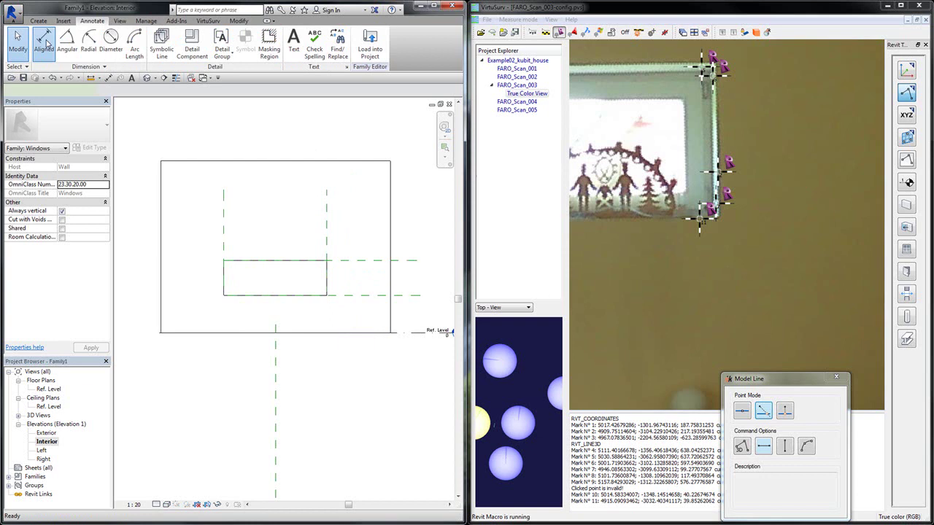
{"action": "left_click", "coordinate": [224, 208]}
{"action": "left_click", "coordinate": [326, 215]}
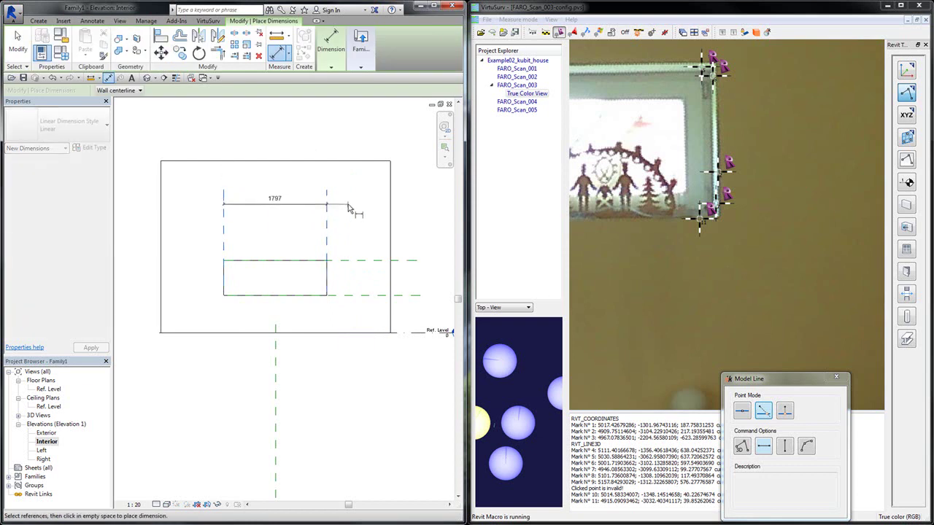
{"action": "left_click", "coordinate": [354, 206]}
Dimension the opening's height between its horizontal reference planes, and the sill height from the lower plane to the reference level
{"action": "left_click", "coordinate": [349, 261]}
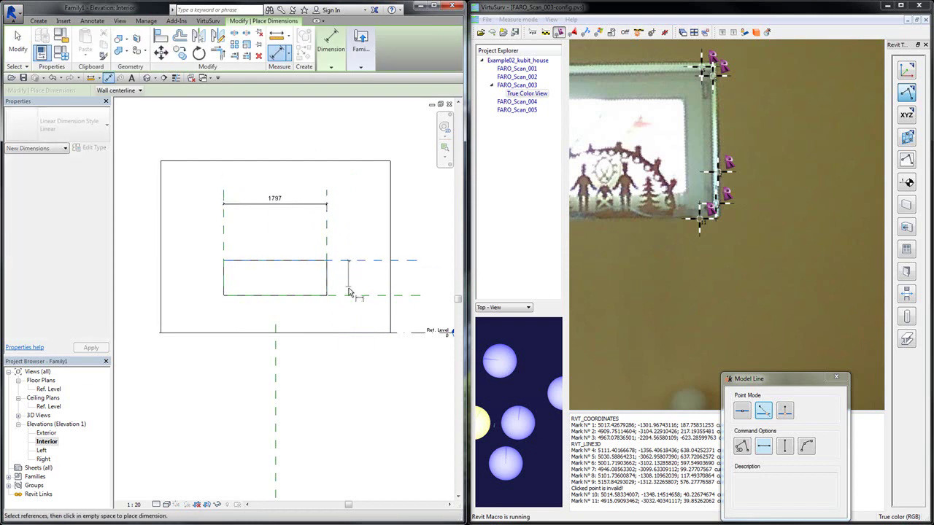
{"action": "left_click", "coordinate": [350, 295]}
{"action": "left_click", "coordinate": [349, 302]}
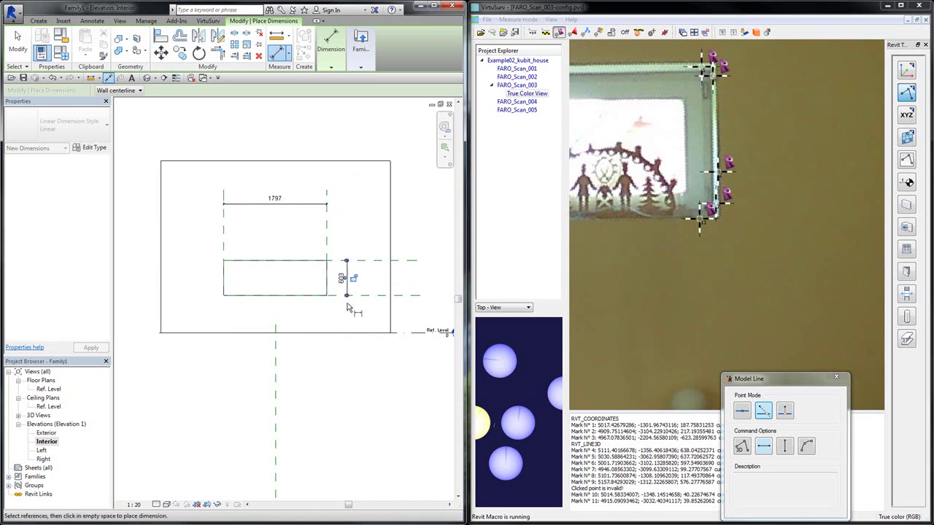
{"action": "left_click", "coordinate": [413, 295]}
{"action": "left_click", "coordinate": [413, 332]}
{"action": "left_click", "coordinate": [370, 364]}
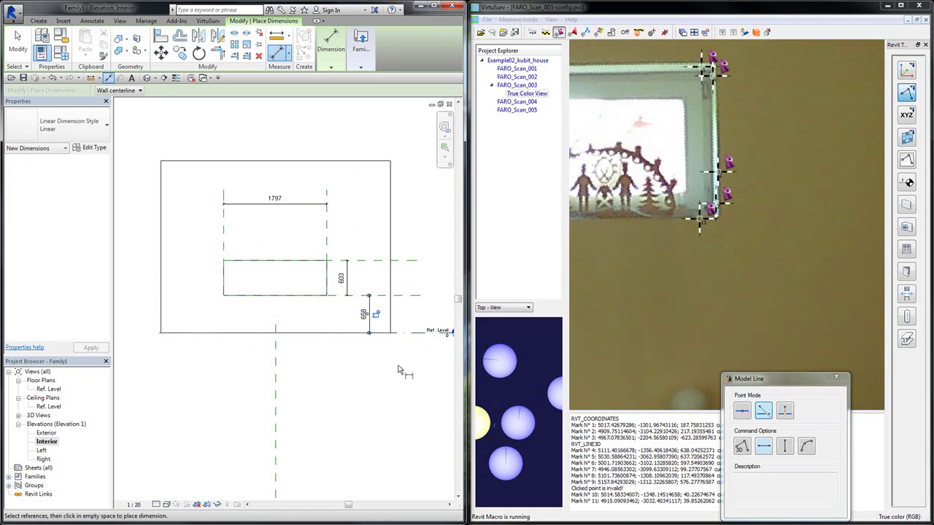
{"action": "key", "text": "Escape"}
{"action": "key", "text": "Escape"}
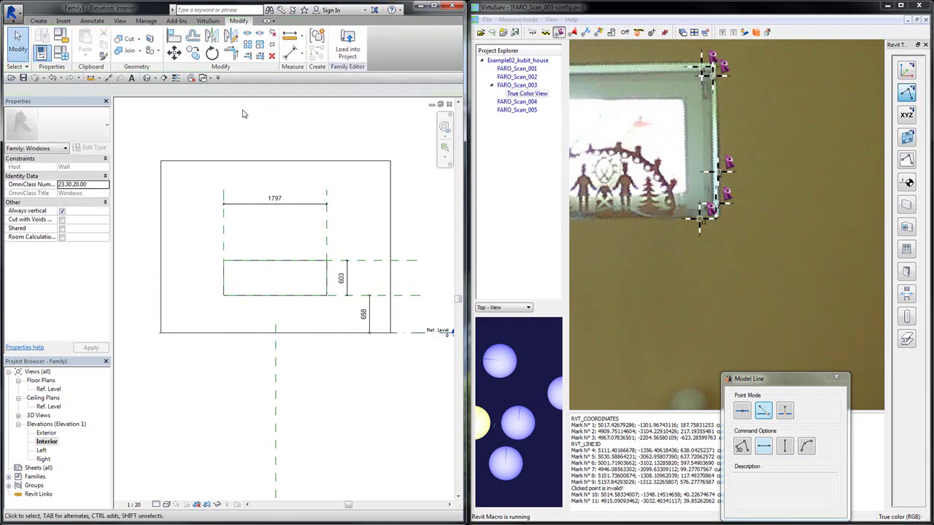
Open the family types settings and close VirtuSurv's Model Line window that overlaps them
{"action": "left_click", "coordinate": [65, 56]}
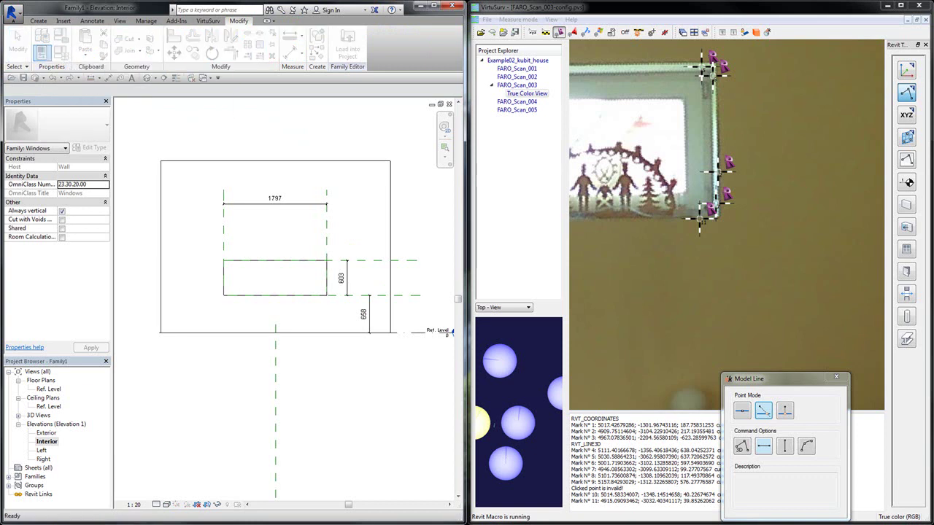
{"action": "left_click_drag", "start_coordinate": [299, 144], "coordinate": [756, 134]}
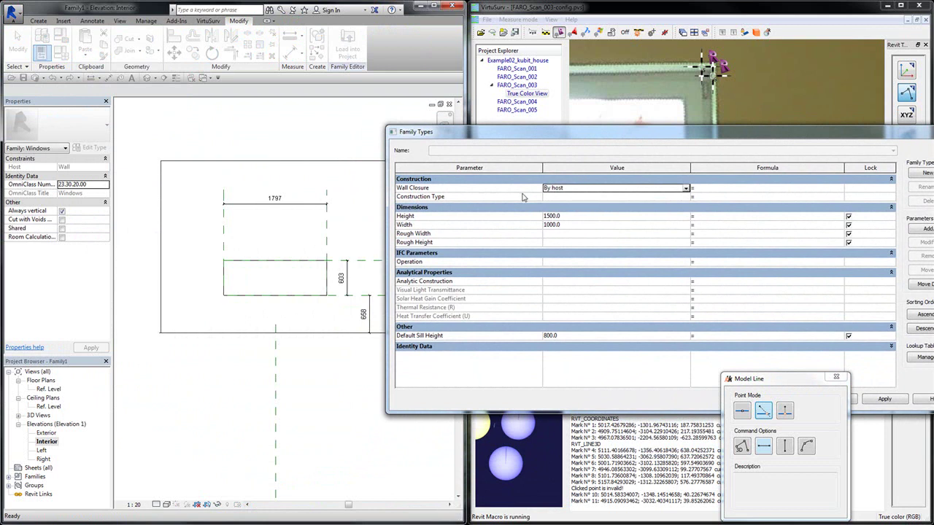
{"action": "left_click", "coordinate": [836, 377]}
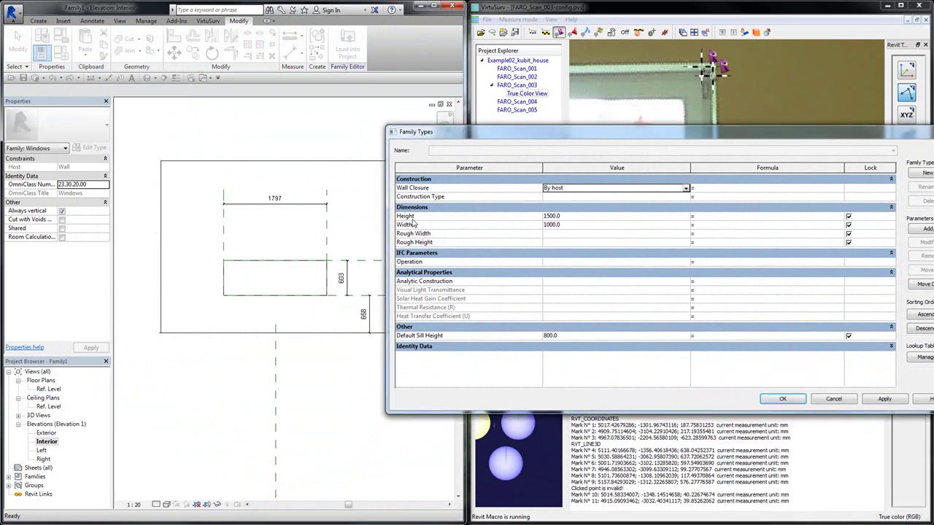
Set the family parameters Height to 603, Width to 1797 and Default Sill Height to 658, and apply them
{"action": "left_click", "coordinate": [418, 217]}
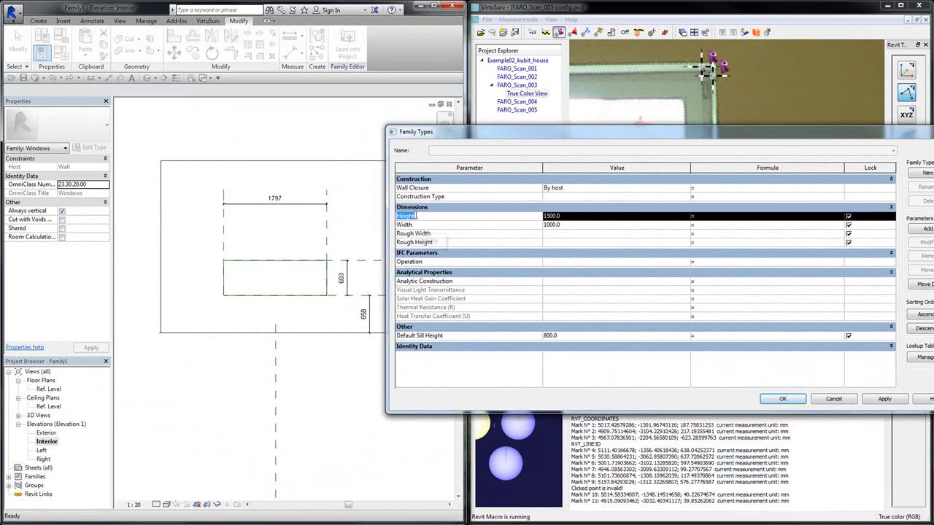
{"action": "left_click", "coordinate": [419, 225]}
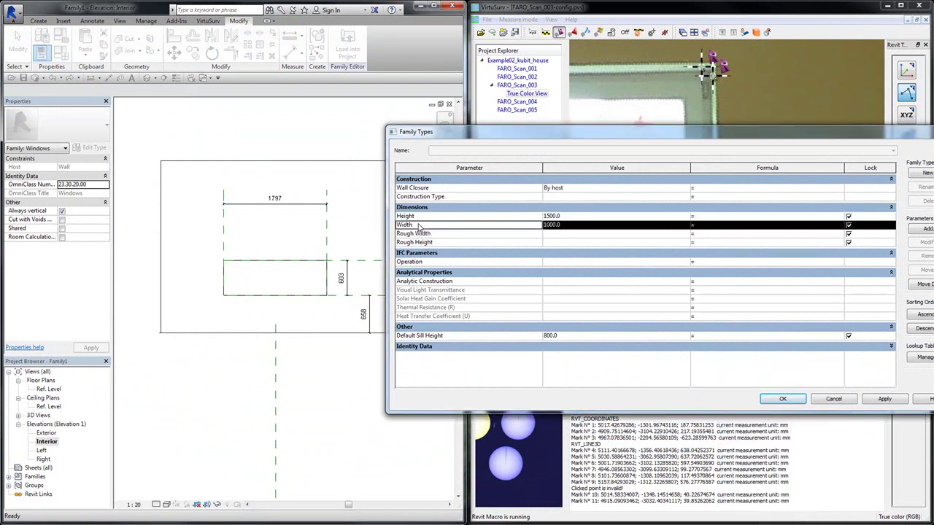
{"action": "left_click", "coordinate": [452, 337]}
{"action": "left_click_drag", "start_coordinate": [521, 141], "coordinate": [541, 147]}
{"action": "left_click", "coordinate": [591, 220]}
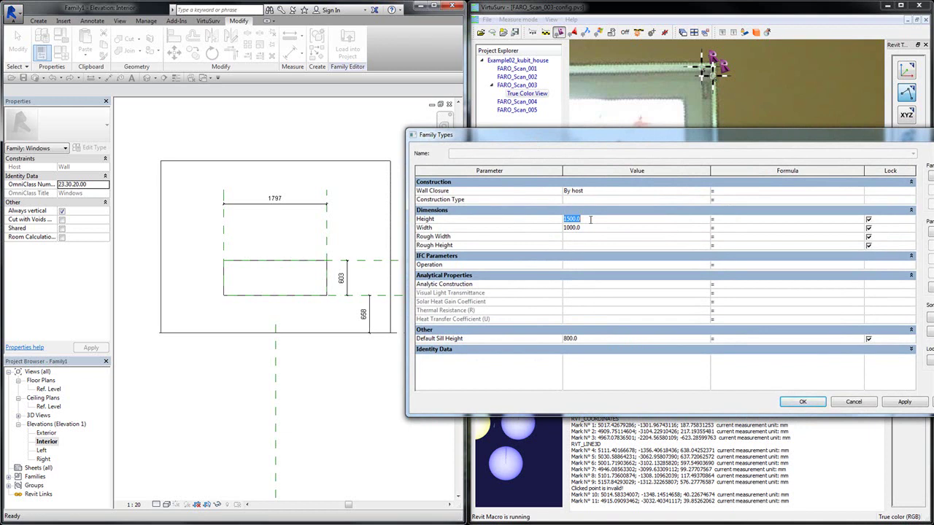
{"action": "type", "text": "603"}
{"action": "left_click", "coordinate": [588, 228]}
{"action": "type", "text": "1797"}
{"action": "left_click", "coordinate": [593, 338]}
{"action": "type", "text": "6"}
{"action": "left_click", "coordinate": [802, 402]}
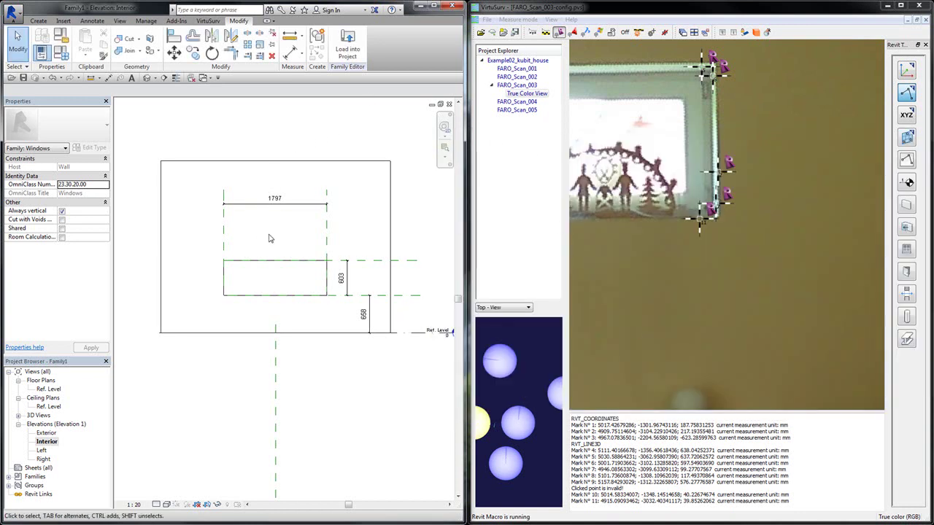
Label the horizontal dimension above the opening with the Width parameter and the opening's vertical dimension with the Height parameter
{"action": "left_click", "coordinate": [275, 211]}
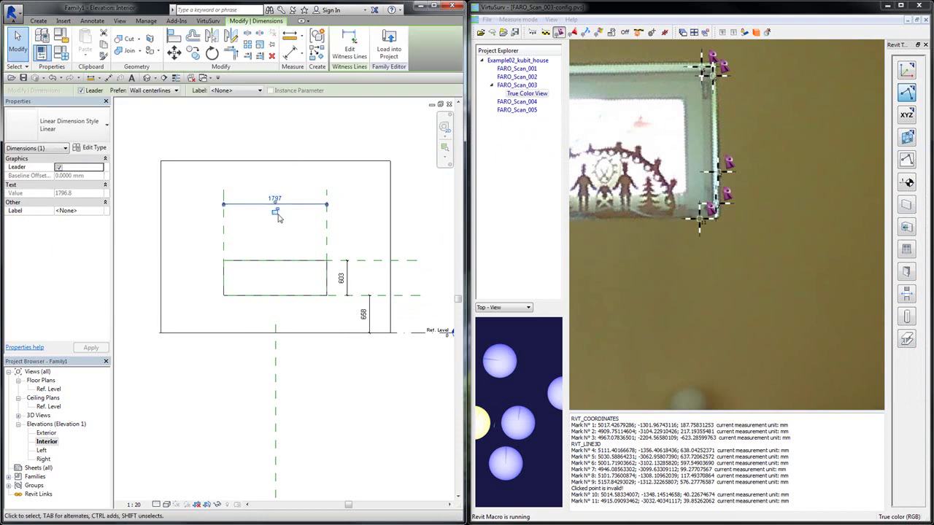
{"action": "left_click", "coordinate": [260, 90]}
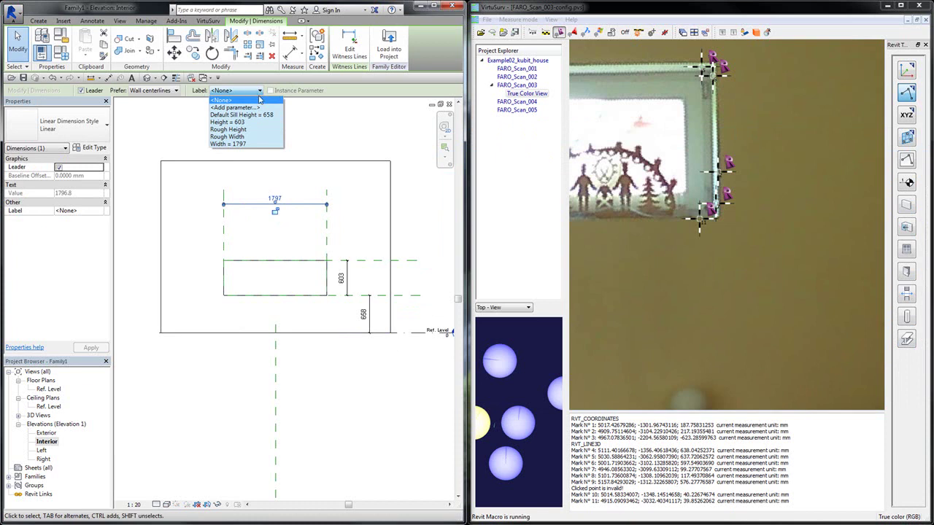
{"action": "left_click", "coordinate": [235, 144]}
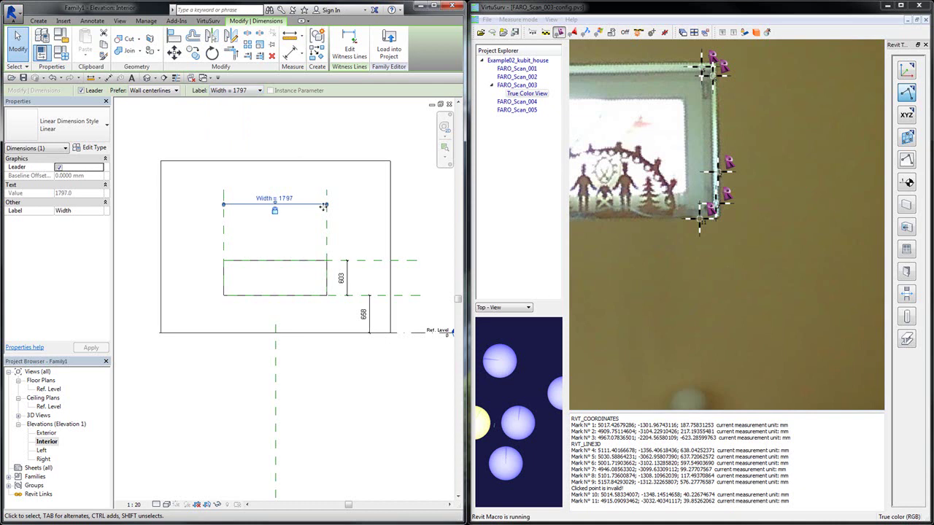
{"action": "left_click", "coordinate": [346, 277]}
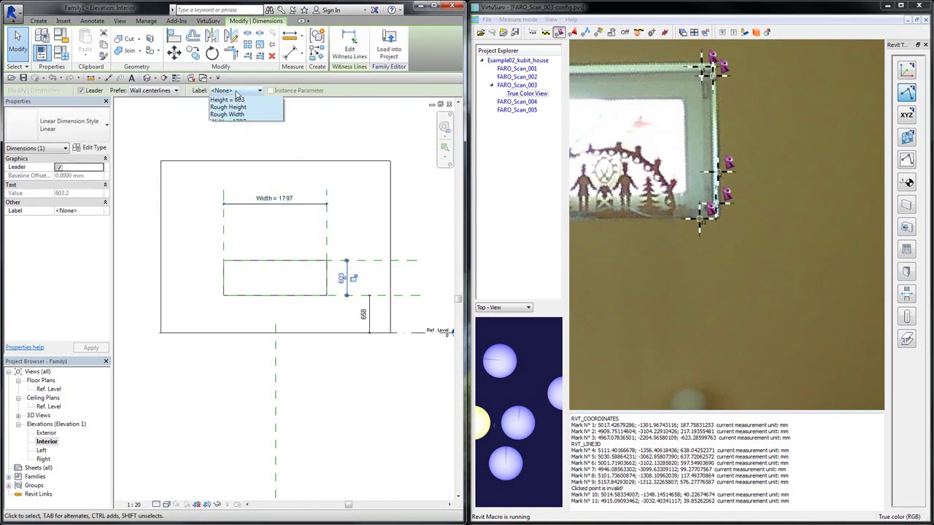
{"action": "left_click", "coordinate": [236, 94]}
{"action": "left_click", "coordinate": [232, 119]}
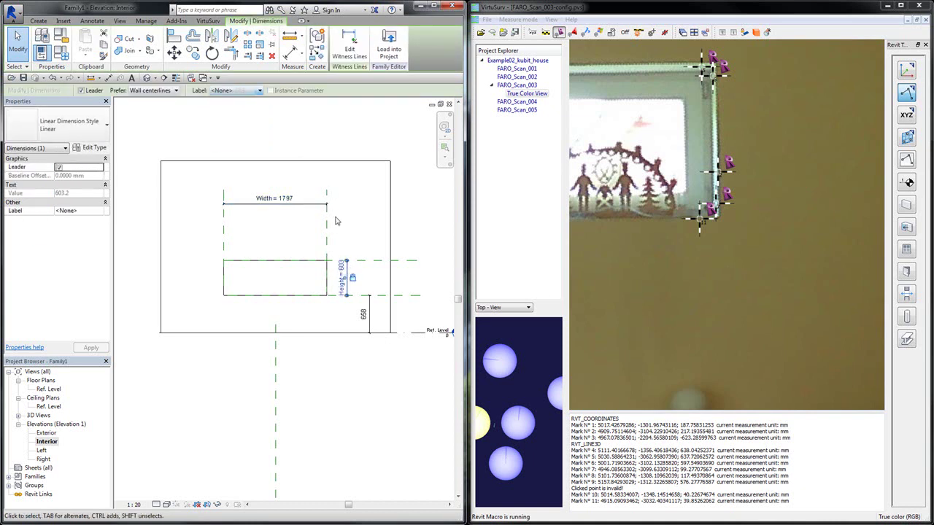
Label the dimension between the opening's lower reference plane and the reference level with the Default Sill Height parameter
{"action": "left_click", "coordinate": [372, 308]}
{"action": "left_click", "coordinate": [369, 313]}
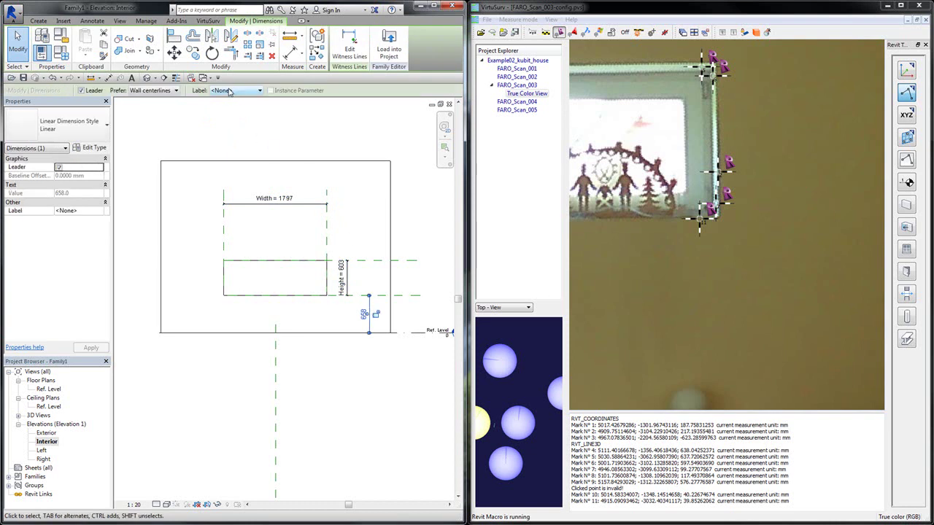
{"action": "left_click", "coordinate": [229, 91]}
{"action": "left_click", "coordinate": [233, 115]}
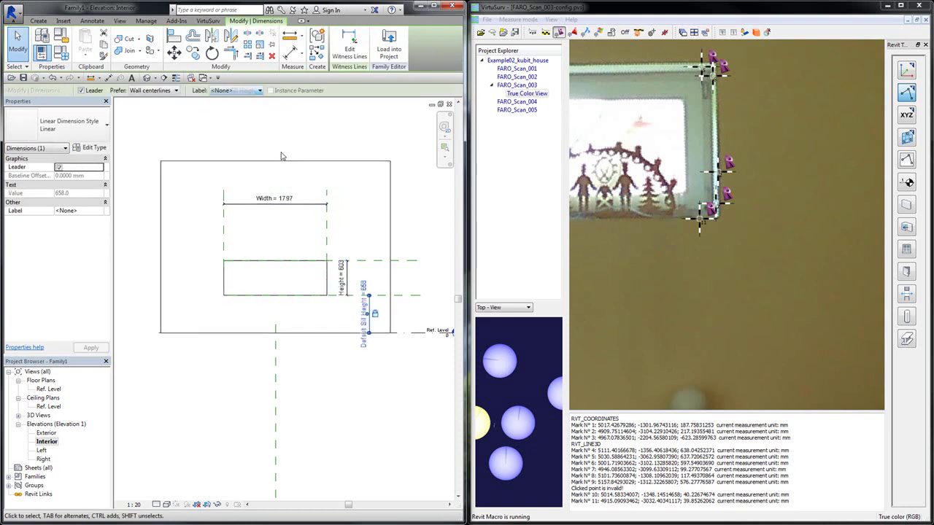
{"action": "left_click", "coordinate": [389, 212]}
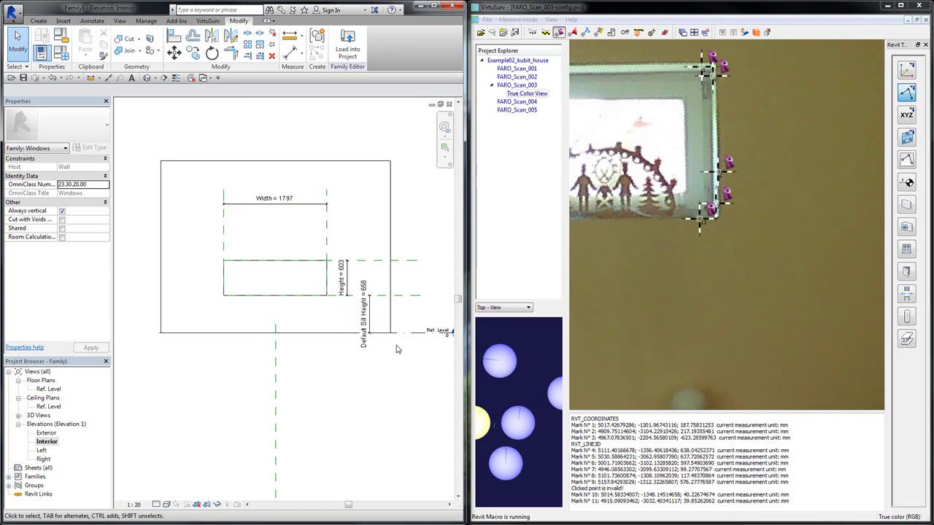
{"action": "left_click", "coordinate": [600, 11]}
{"action": "scroll", "coordinate": [762, 208], "scroll_direction": "down", "scroll_amount": 5}
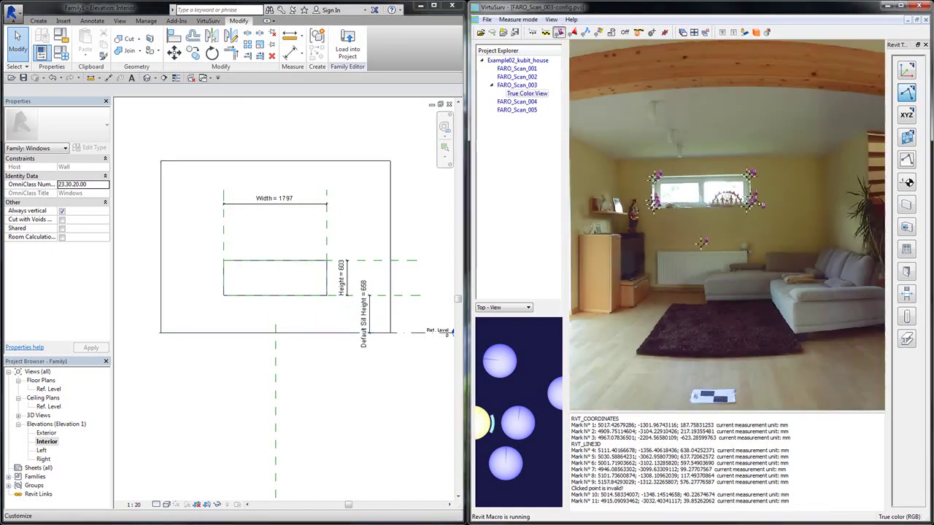
{"action": "scroll", "coordinate": [687, 143], "scroll_direction": "up", "scroll_amount": 2}
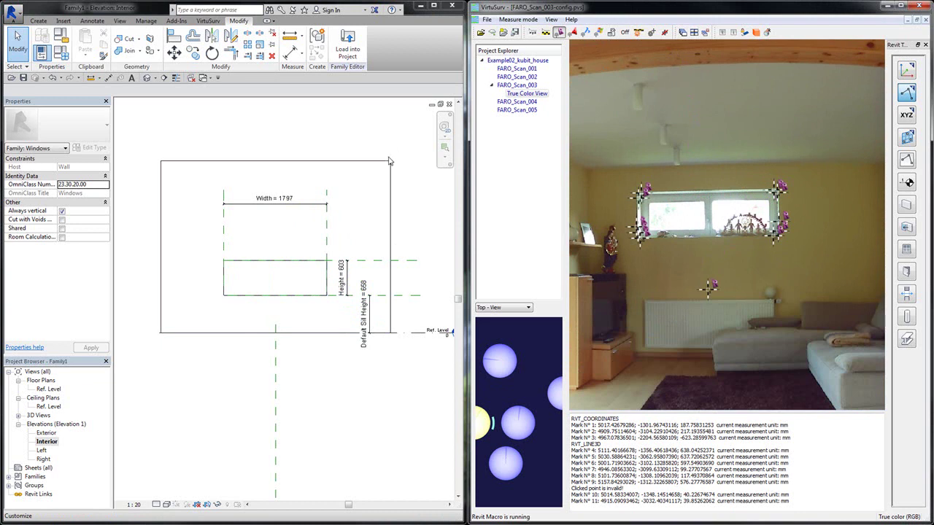
In the Ref. Level floor plan, draw a horizontal reference plane just outside the wall's exterior face, extending past both sides of the opening
{"action": "double_click", "coordinate": [50, 390]}
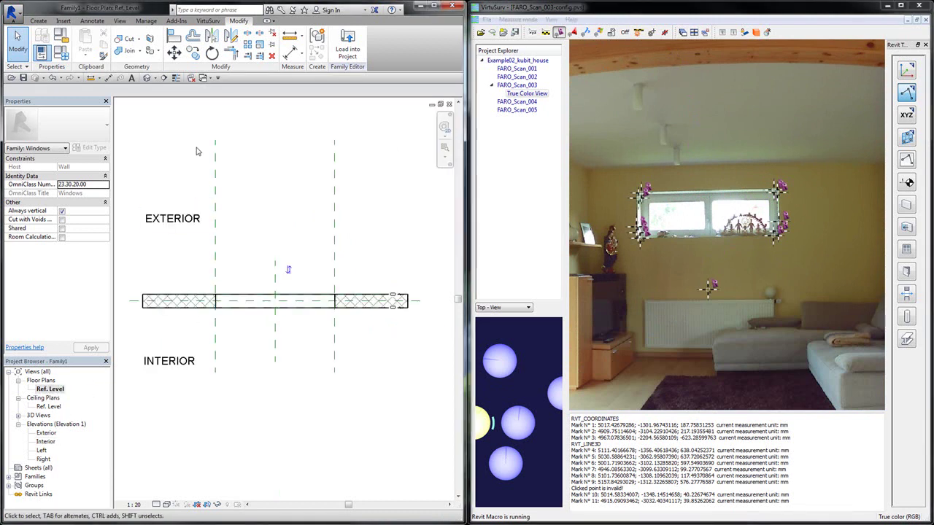
{"action": "left_click", "coordinate": [42, 20]}
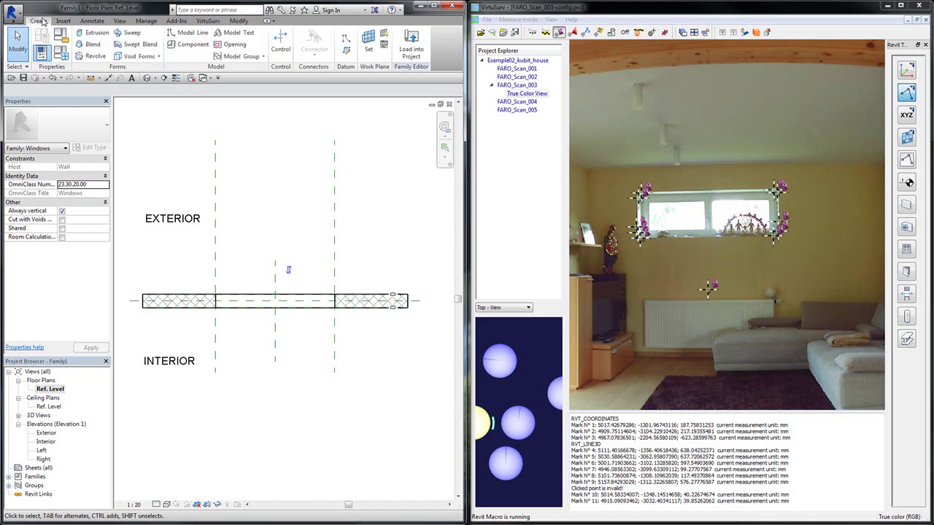
{"action": "left_click", "coordinate": [347, 59]}
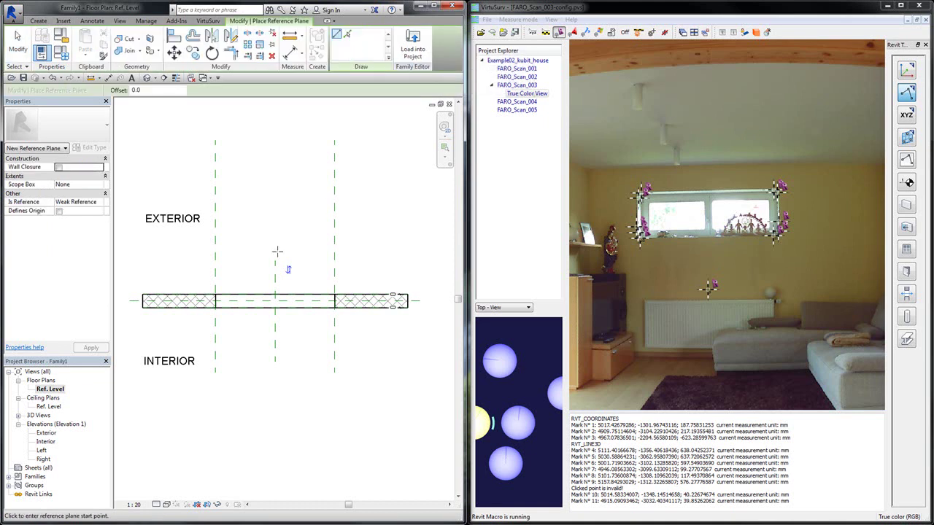
{"action": "left_click", "coordinate": [174, 275]}
{"action": "left_click", "coordinate": [376, 273]}
{"action": "key", "text": "Escape"}
{"action": "key", "text": "Escape"}
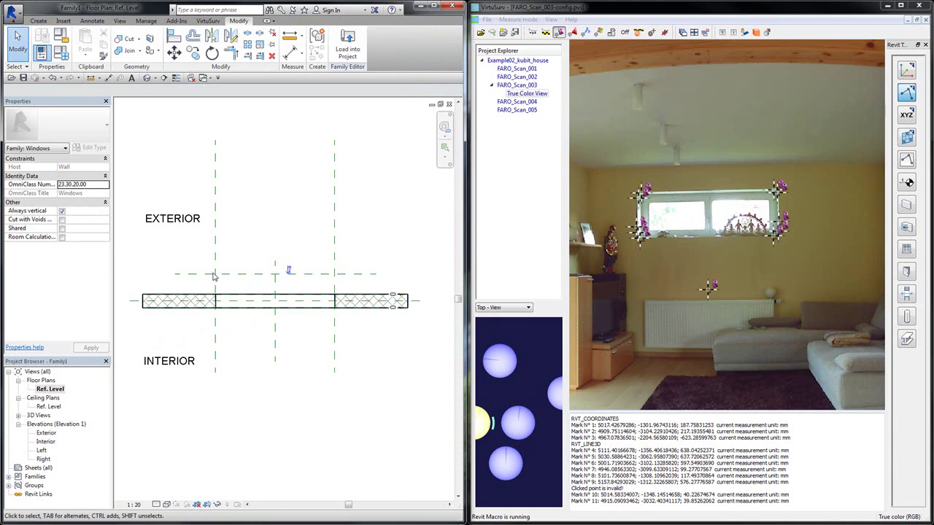
Name the new horizontal reference plane on the exterior side "Mounting depth"
{"action": "middle_click_drag", "start_coordinate": [346, 284], "coordinate": [347, 307]}
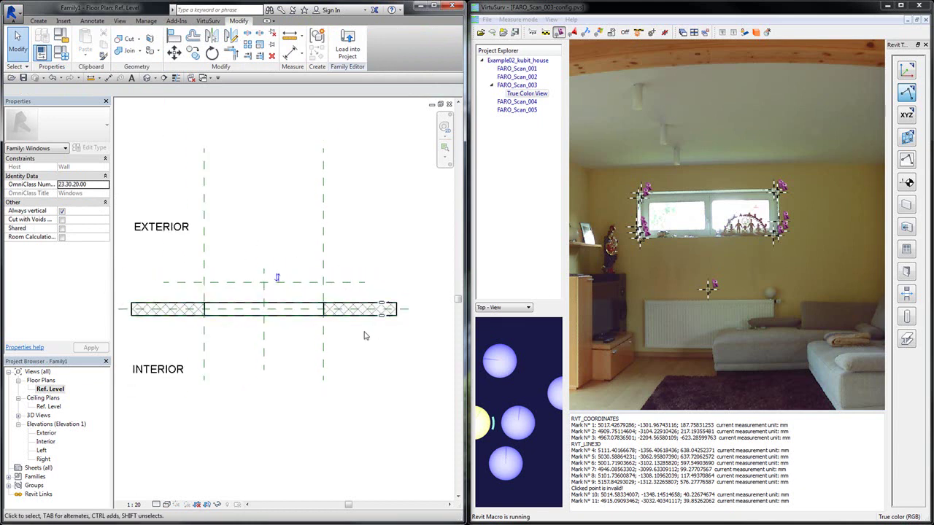
{"action": "left_click", "coordinate": [355, 287]}
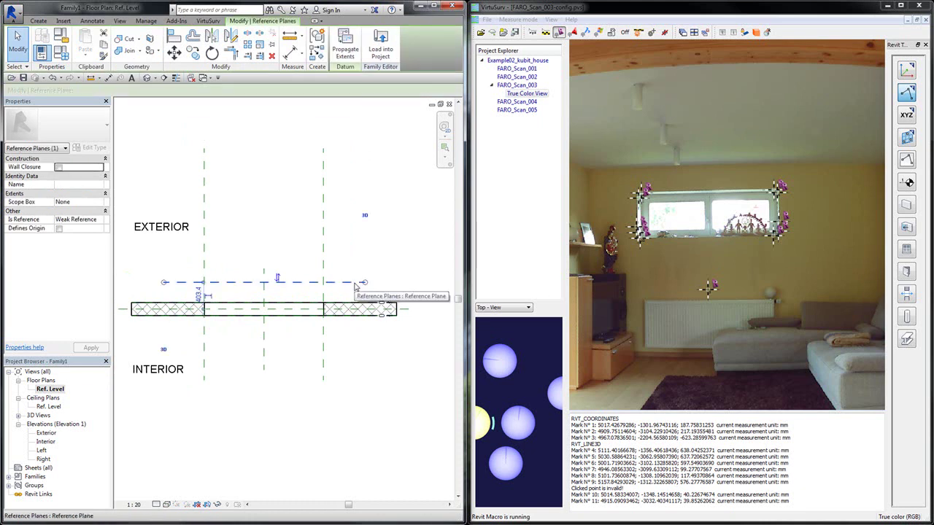
{"action": "left_click", "coordinate": [93, 184]}
{"action": "type", "text": "Mounting"}
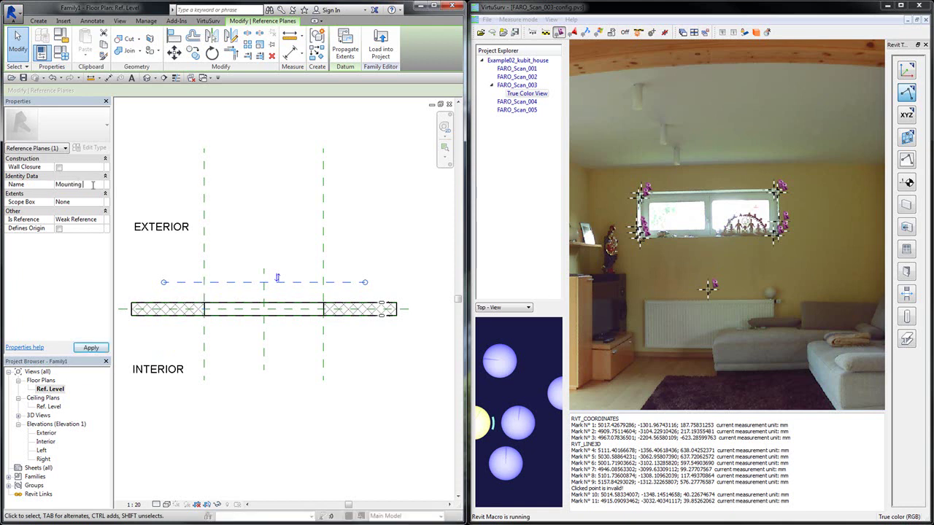
{"action": "type", "text": " depth"}
{"action": "left_click", "coordinate": [416, 217]}
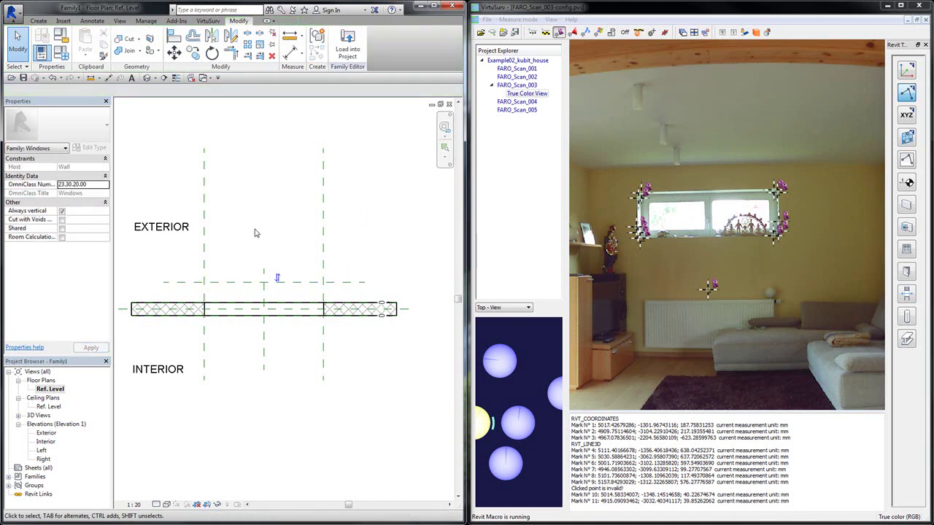
In the Interior elevation, set the work plane to Reference Plane : Mounting depth
{"action": "double_click", "coordinate": [48, 443]}
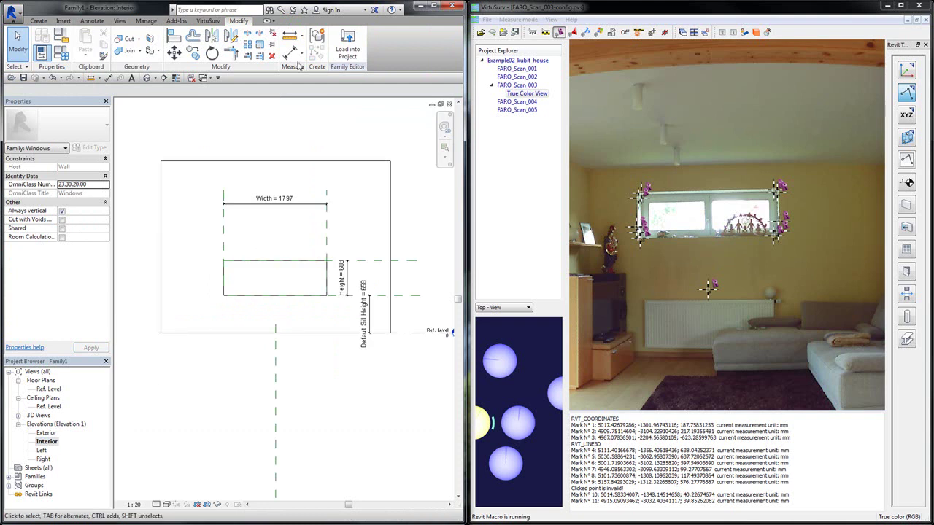
{"action": "left_click", "coordinate": [38, 21]}
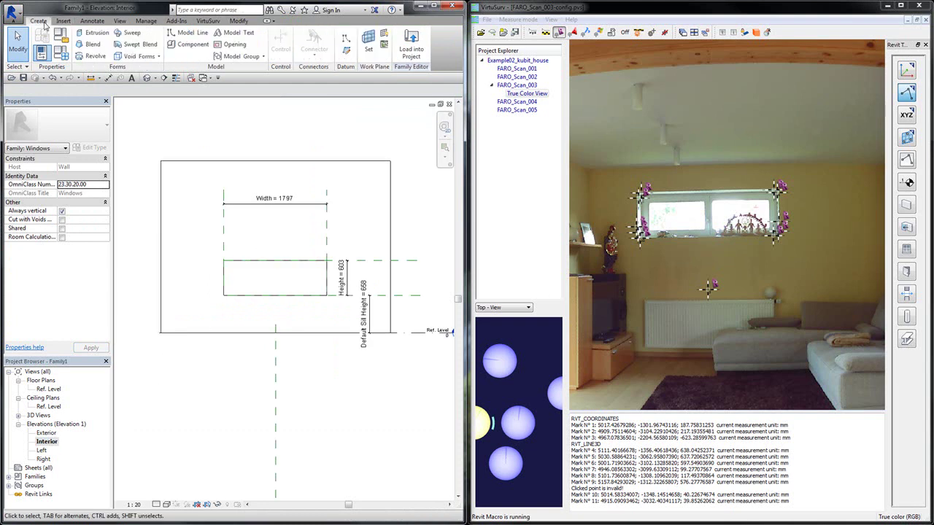
{"action": "left_click", "coordinate": [374, 47]}
{"action": "left_click", "coordinate": [341, 221]}
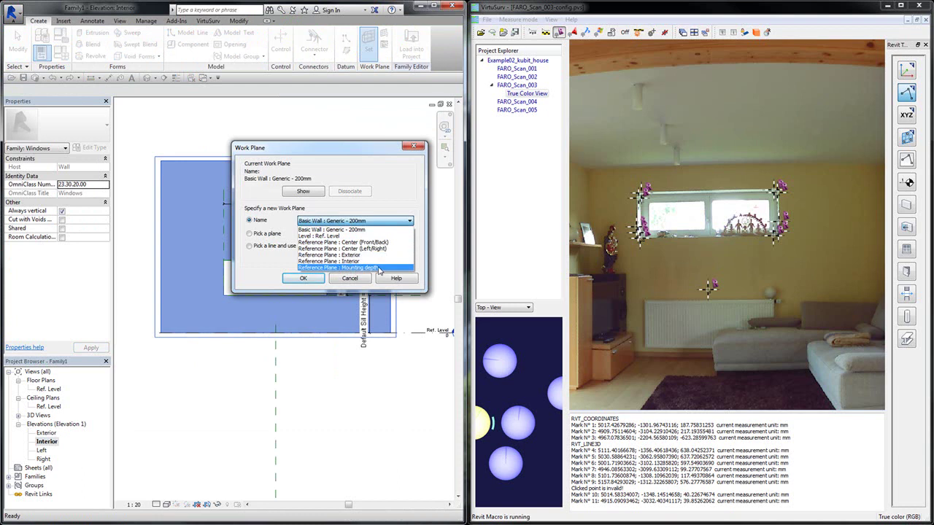
{"action": "left_click", "coordinate": [379, 268]}
{"action": "left_click", "coordinate": [302, 282]}
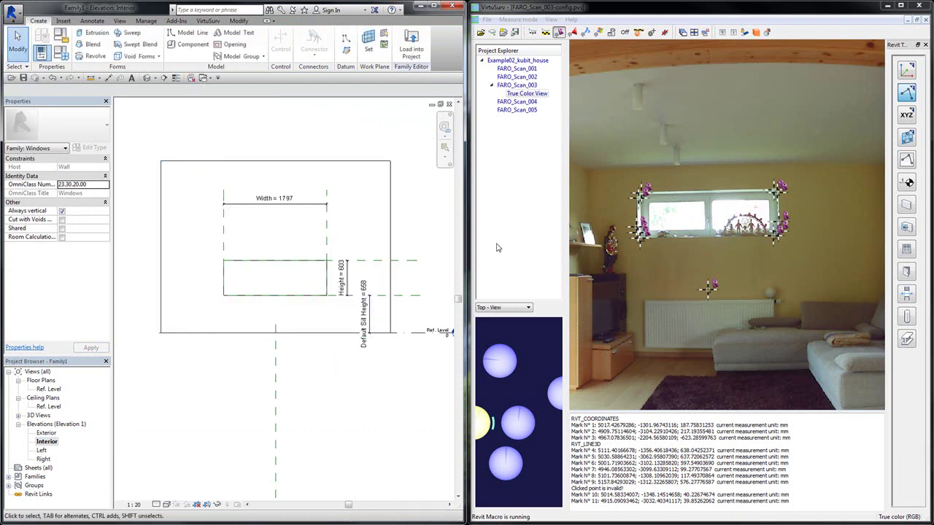
Switch to VirtuSurv, clear the existing measurement marks and open the True Color View of FARO_Scan_002 at the exterior side of the window
{"action": "left_click", "coordinate": [671, 18]}
{"action": "left_click", "coordinate": [664, 32]}
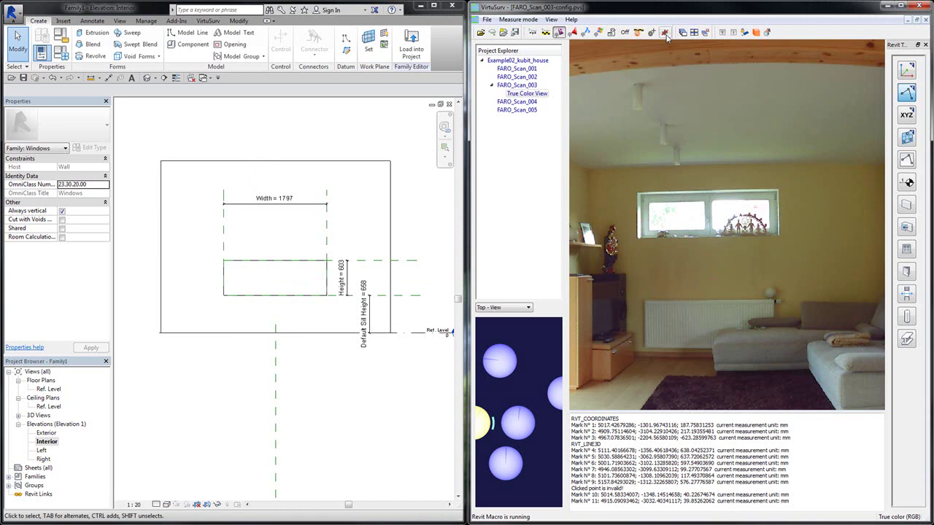
{"action": "scroll", "coordinate": [704, 223], "scroll_direction": "up", "scroll_amount": 2}
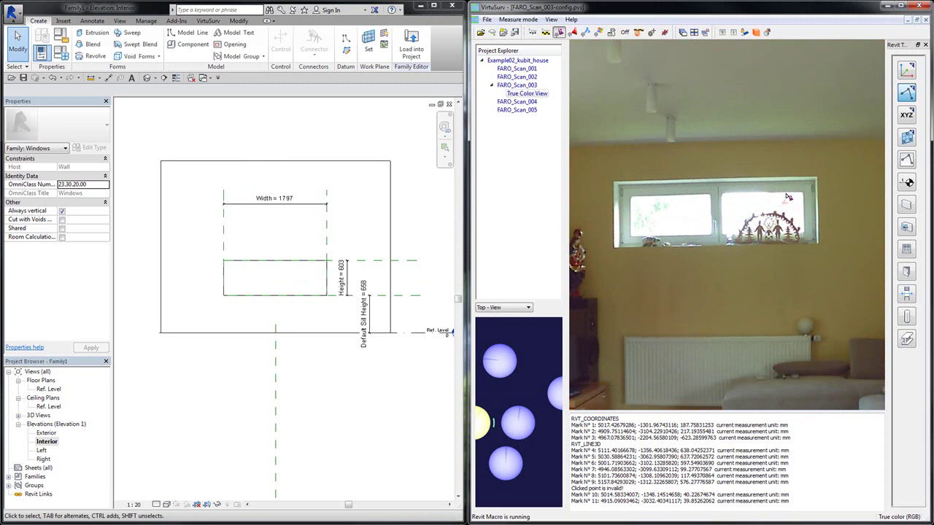
{"action": "double_click", "coordinate": [535, 78]}
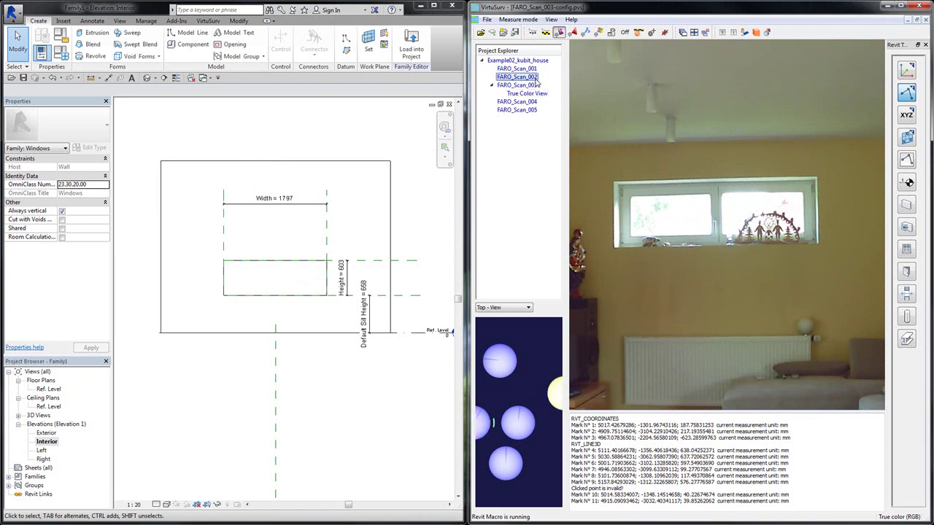
{"action": "double_click", "coordinate": [526, 84]}
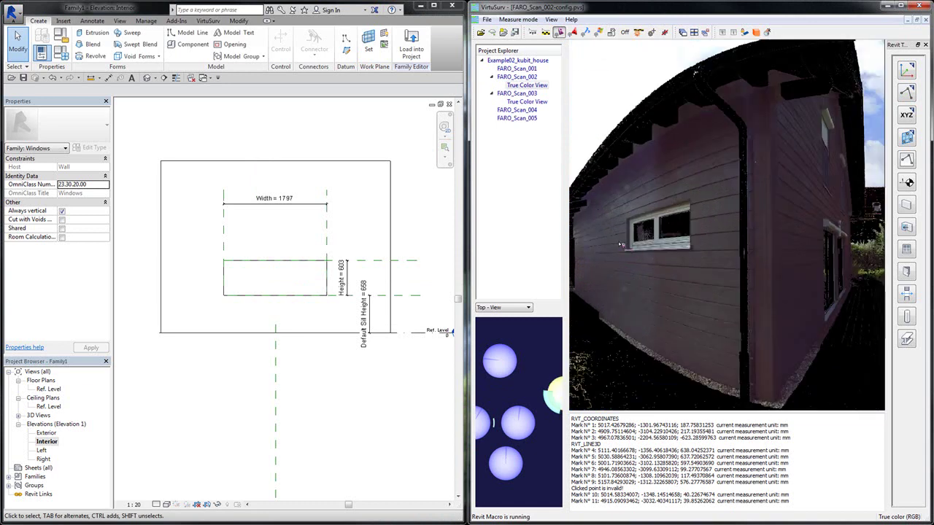
{"action": "scroll", "coordinate": [627, 249], "scroll_direction": "up", "scroll_amount": 4}
{"action": "scroll", "coordinate": [773, 192], "scroll_direction": "up", "scroll_amount": 2}
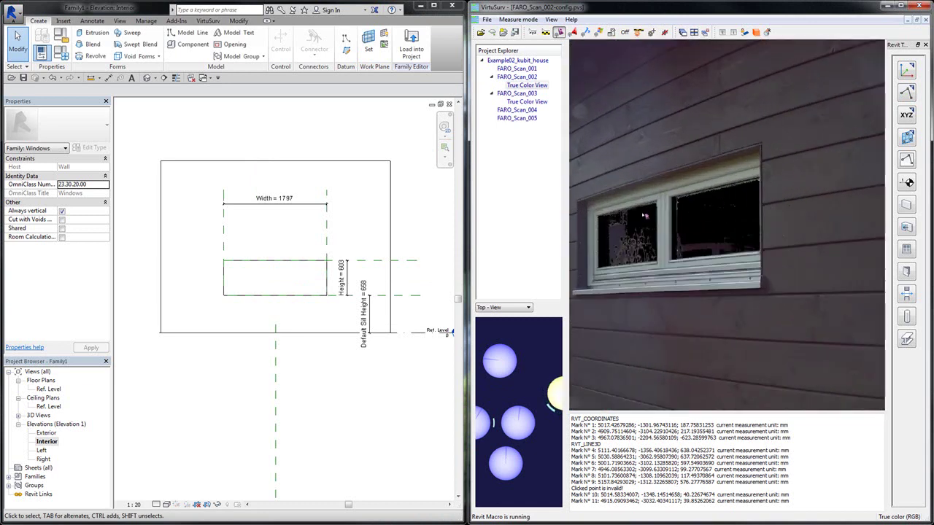
{"action": "scroll", "coordinate": [586, 238], "scroll_direction": "up", "scroll_amount": 2}
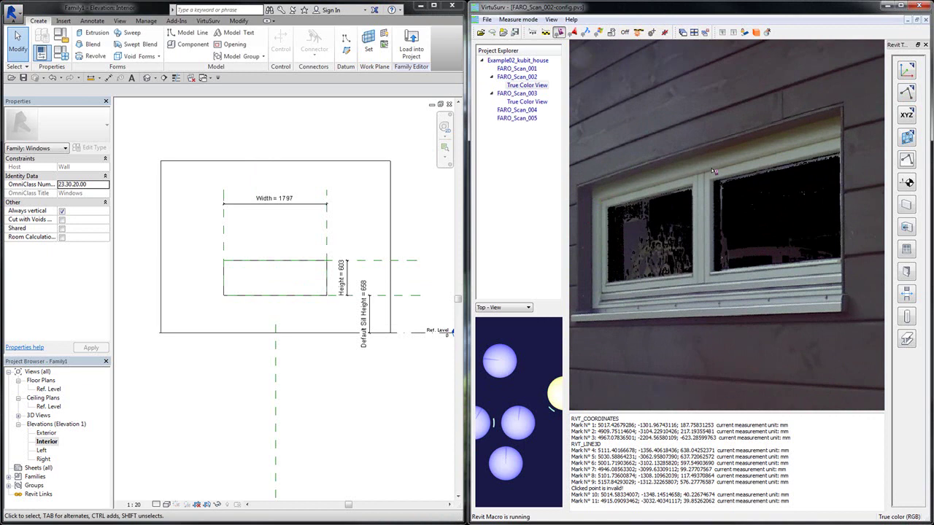
Trace the window frame's upper and lower edges from the scan as horizontal model lines, intersecting the click ray with the work plane
{"action": "left_click", "coordinate": [913, 100]}
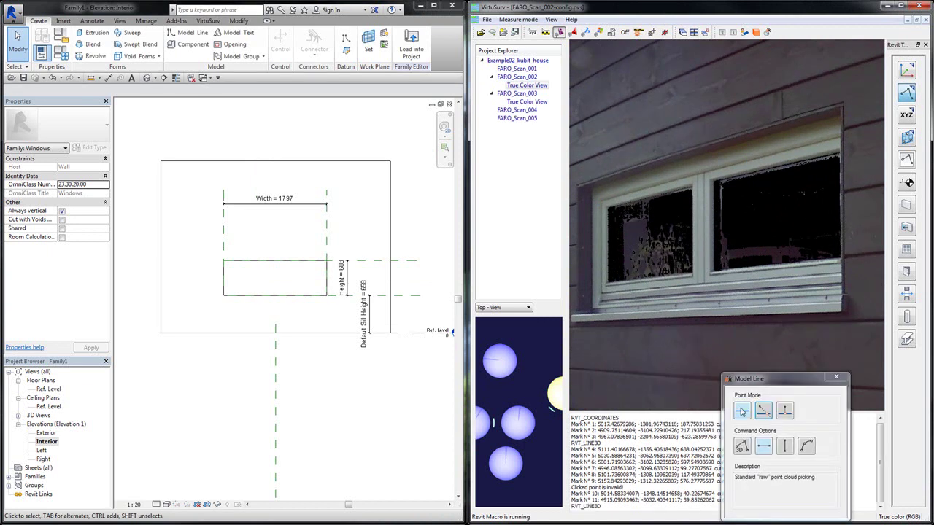
{"action": "left_click", "coordinate": [784, 412]}
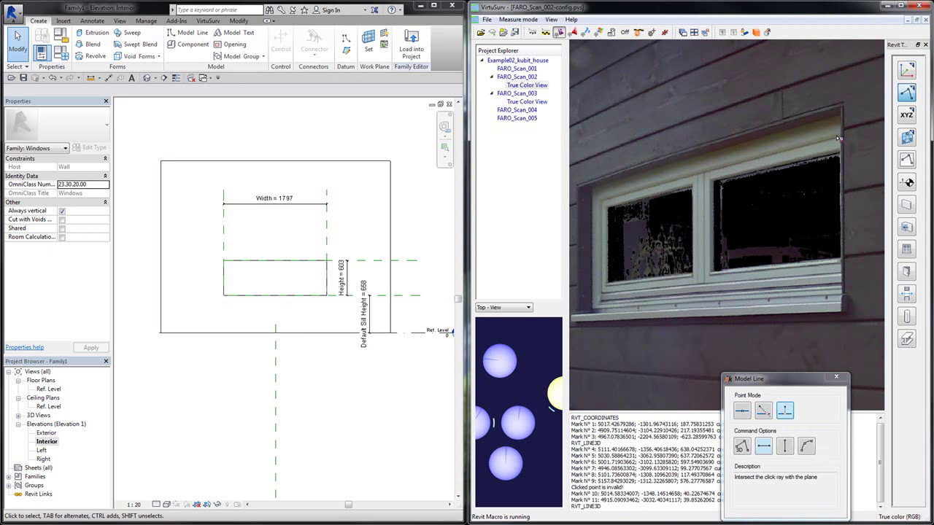
{"action": "left_click", "coordinate": [642, 191]}
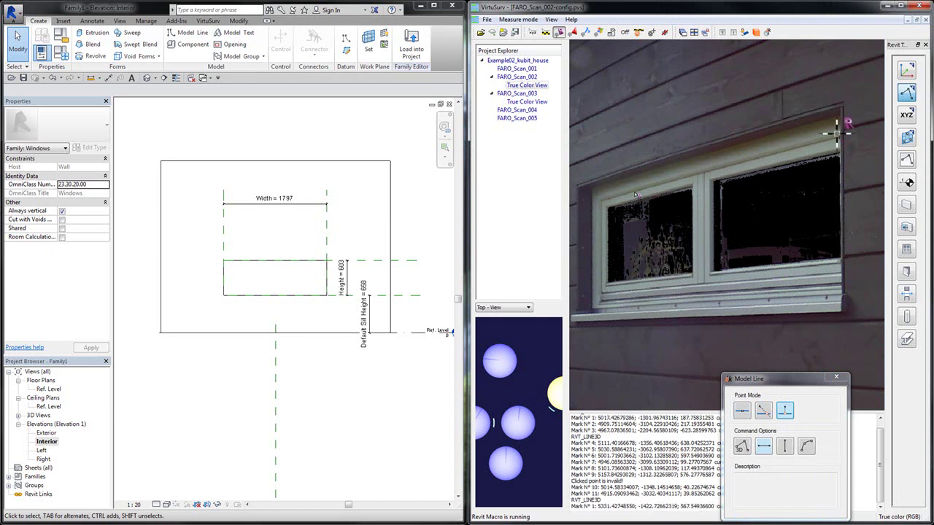
{"action": "left_click", "coordinate": [606, 198]}
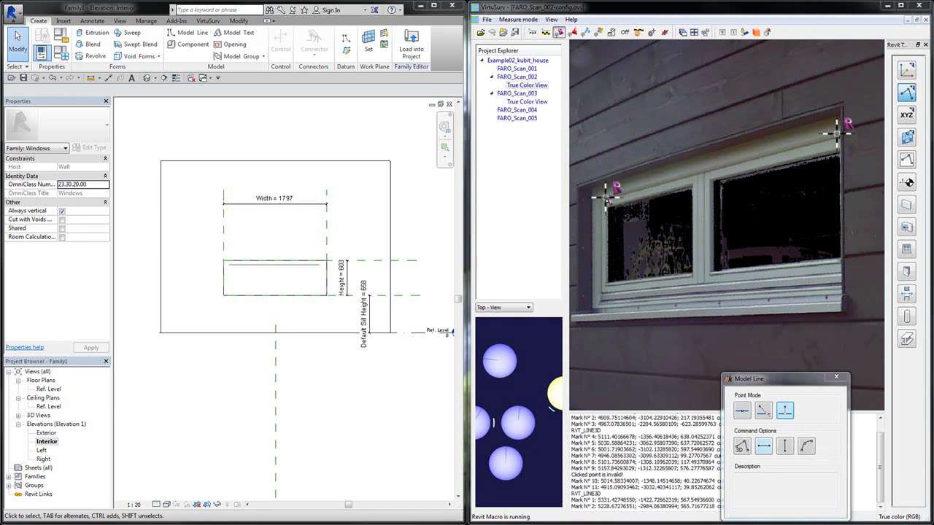
{"action": "left_click", "coordinate": [607, 295]}
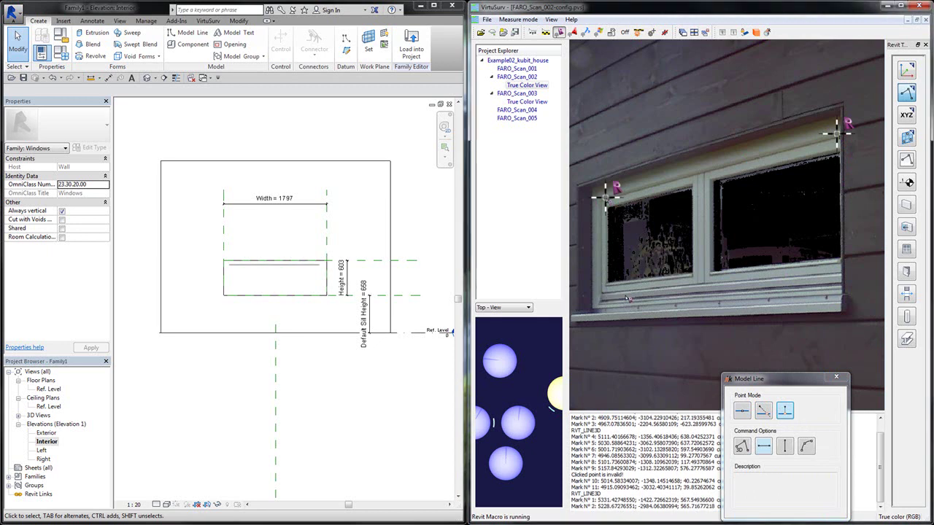
{"action": "left_click", "coordinate": [839, 277]}
Trace the frame's left edge in the scan as a vertical model line between the upper and lower horizontal lines
{"action": "left_click", "coordinate": [784, 446]}
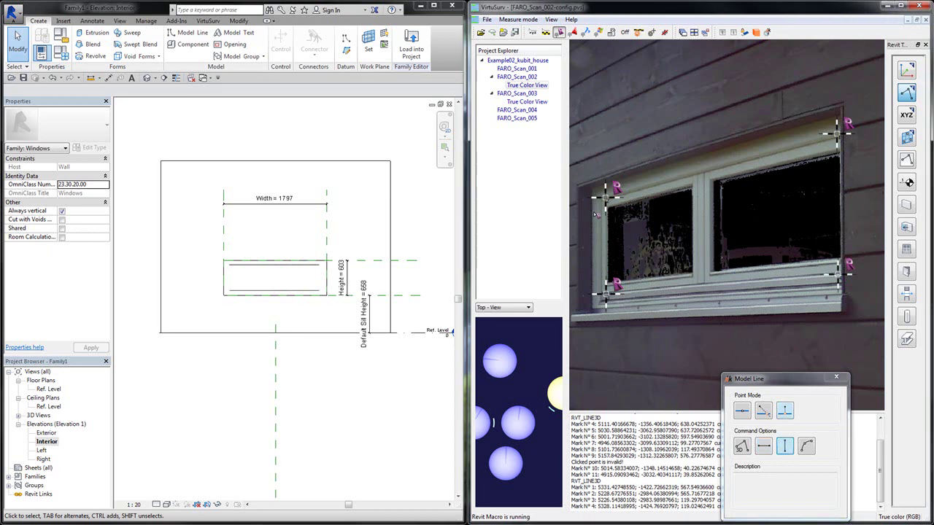
{"action": "scroll", "coordinate": [605, 209], "scroll_direction": "up", "scroll_amount": 2}
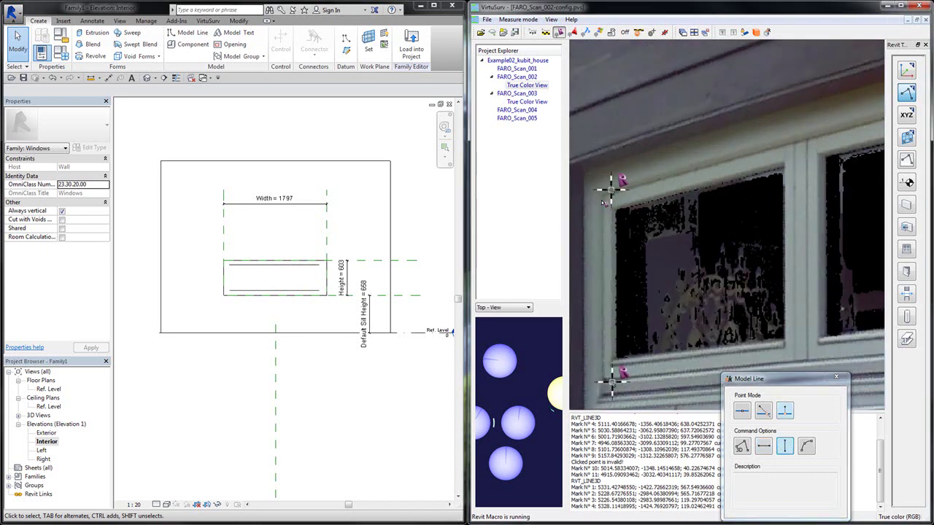
{"action": "left_click", "coordinate": [602, 196]}
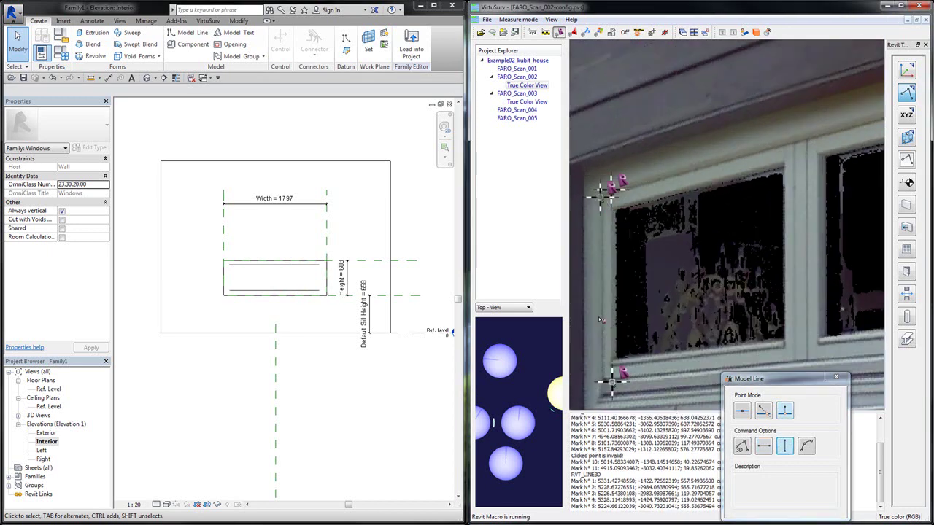
{"action": "left_click", "coordinate": [602, 377]}
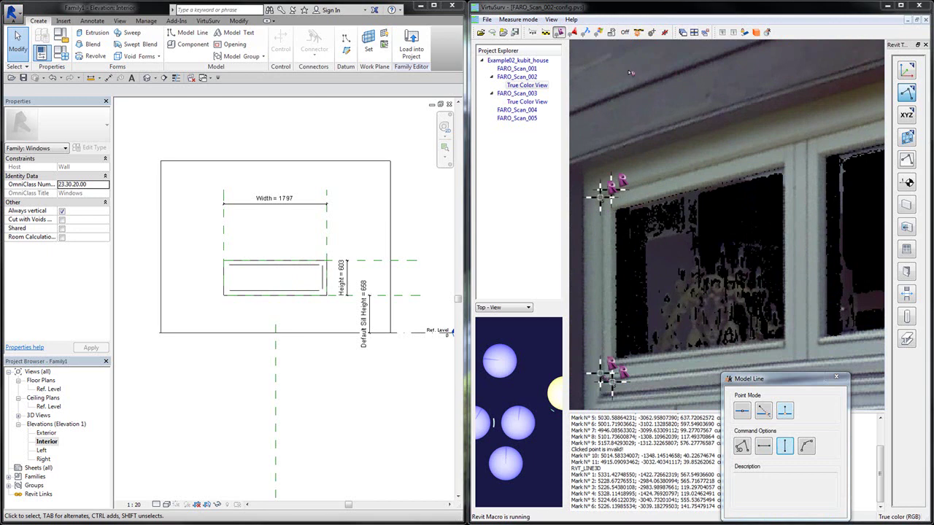
{"action": "scroll", "coordinate": [600, 274], "scroll_direction": "down", "scroll_amount": 3}
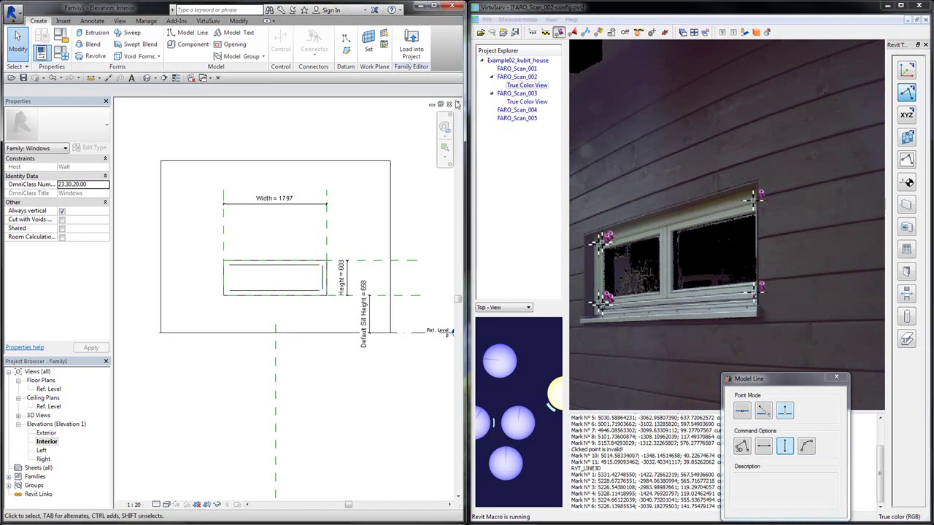
Start an extrusion in Revit and pick the chain of opening edges as its rectangular outer outline
{"action": "scroll", "coordinate": [313, 244], "scroll_direction": "up", "scroll_amount": 3}
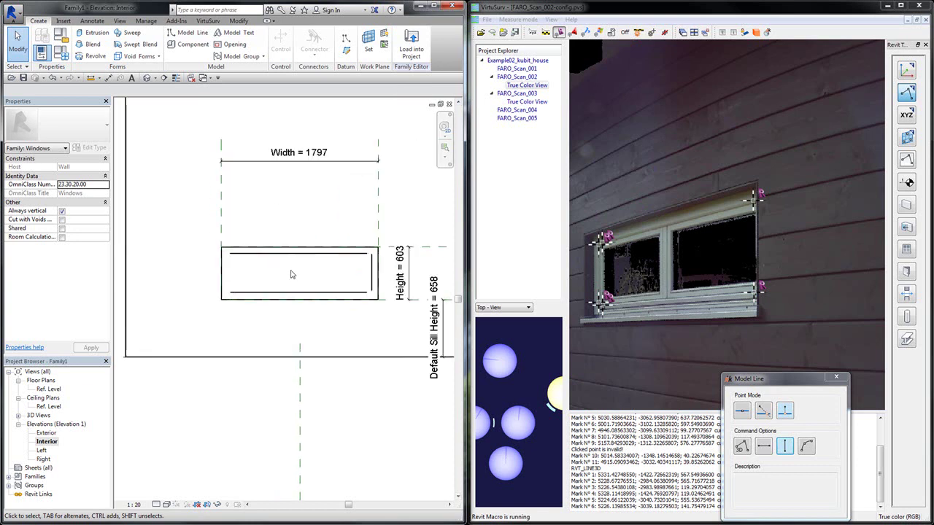
{"action": "left_click", "coordinate": [93, 33]}
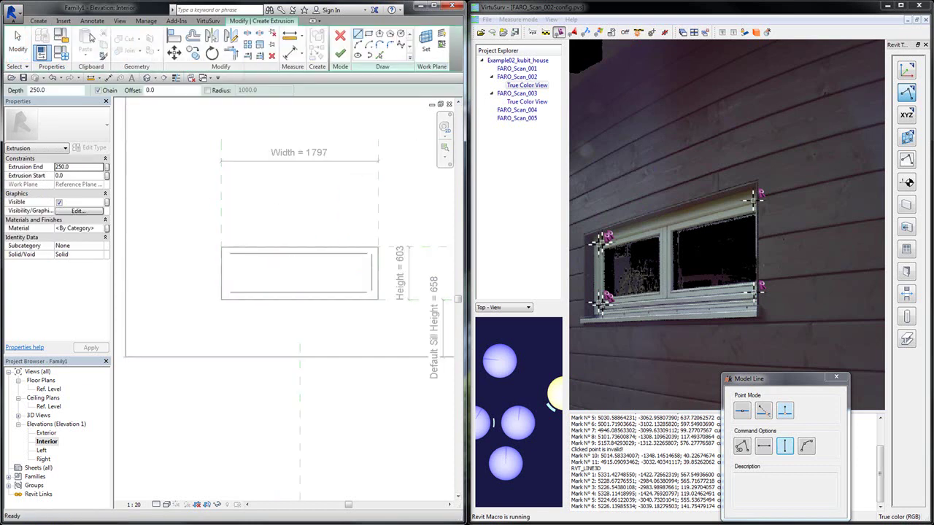
{"action": "left_click", "coordinate": [381, 56]}
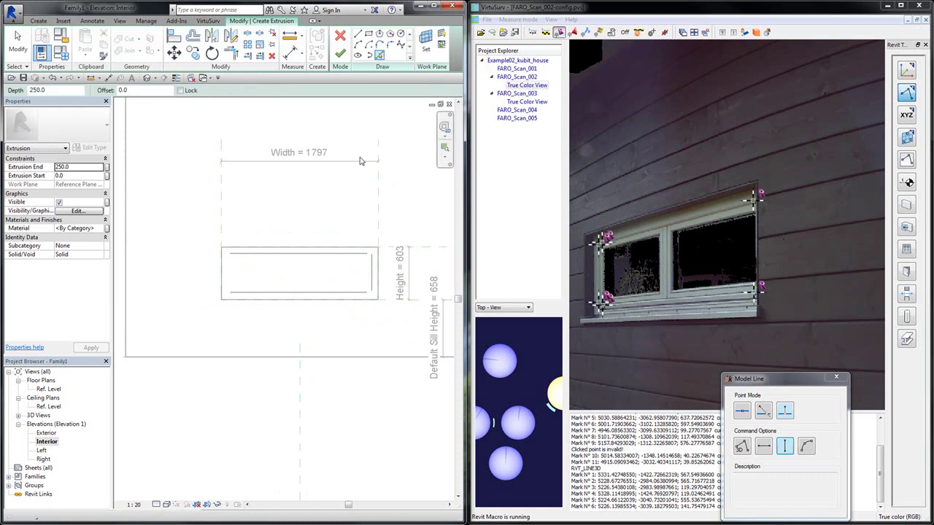
{"action": "left_click", "coordinate": [302, 252]}
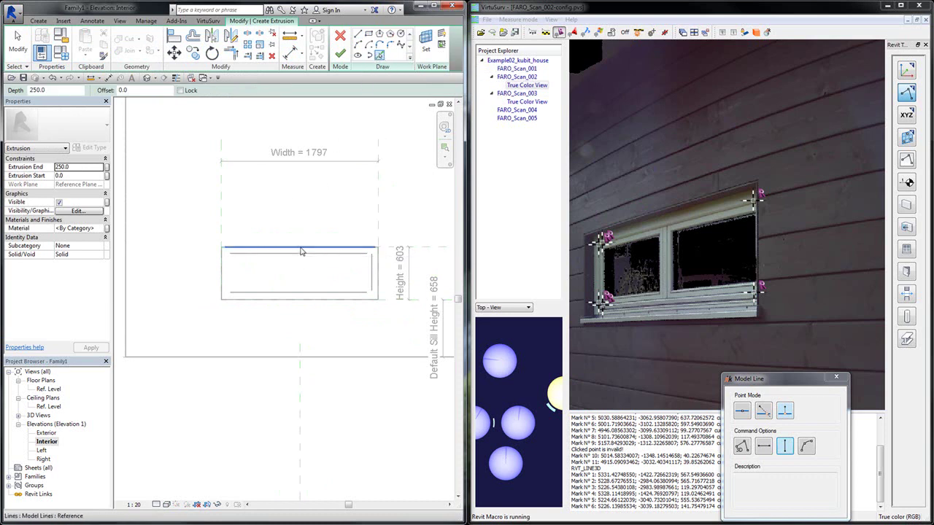
{"action": "key", "text": "Tab"}
{"action": "key", "text": "Tab"}
{"action": "key", "text": "Tab"}
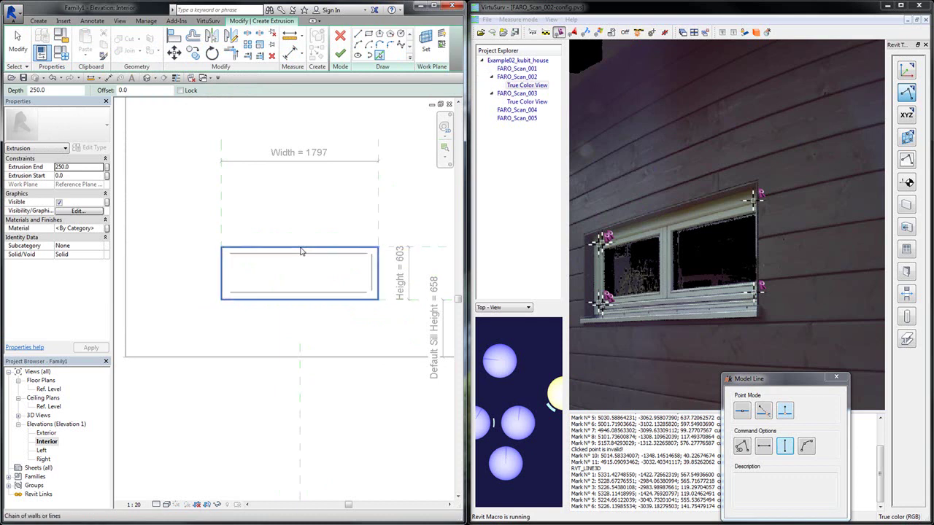
{"action": "key", "text": "Tab"}
{"action": "key", "text": "Tab"}
{"action": "key", "text": "Tab"}
{"action": "key", "text": "Tab"}
{"action": "left_click", "coordinate": [301, 251]}
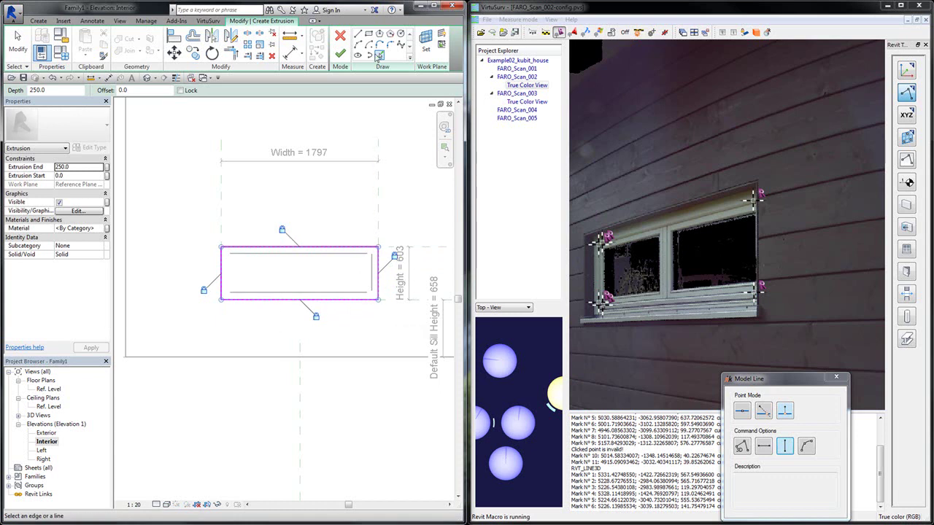
Pick the three traced model lines inside the opening as edges of the extrusion's inner outline
{"action": "left_click", "coordinate": [379, 55]}
{"action": "left_click", "coordinate": [276, 255]}
{"action": "left_click", "coordinate": [372, 276]}
{"action": "left_click", "coordinate": [311, 294]}
Trim the inner outline's upper and lower lines to corners with its right vertical line
{"action": "left_click", "coordinate": [231, 53]}
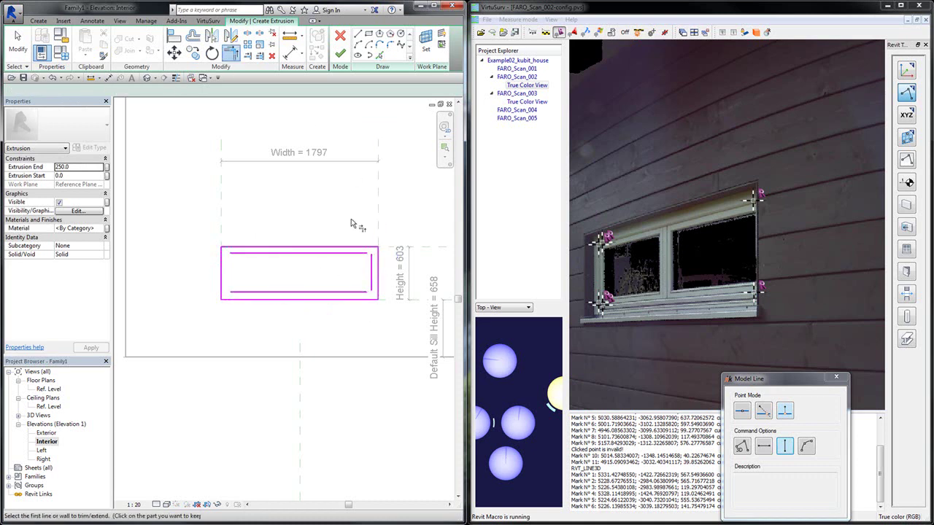
{"action": "left_click", "coordinate": [363, 254]}
{"action": "left_click", "coordinate": [372, 270]}
{"action": "left_click", "coordinate": [370, 295]}
{"action": "left_click", "coordinate": [368, 293]}
Mirror a copy of the inner outline's right vertical line about a vertical axis drawn through the opening's midpoint
{"action": "left_click", "coordinate": [24, 47]}
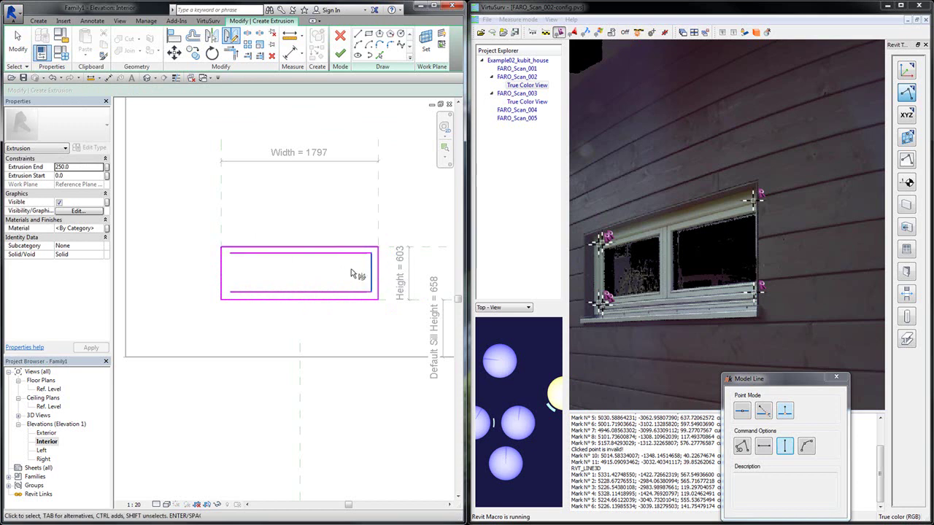
{"action": "key", "text": "d"}
{"action": "key", "text": "m"}
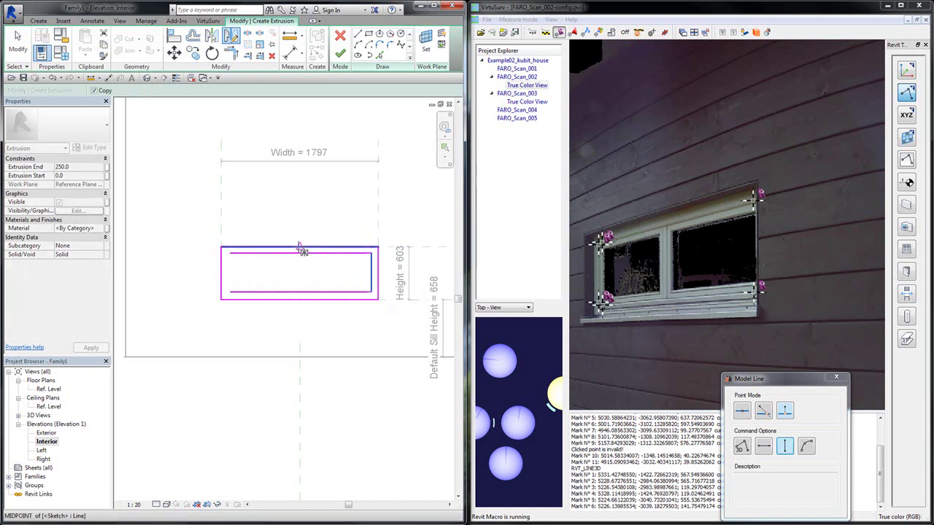
{"action": "left_click", "coordinate": [299, 251]}
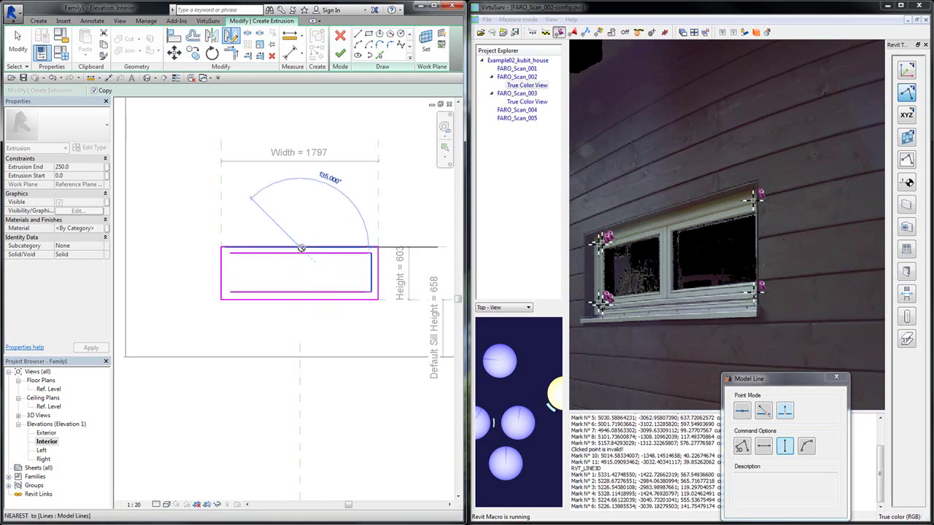
{"action": "left_click", "coordinate": [300, 313]}
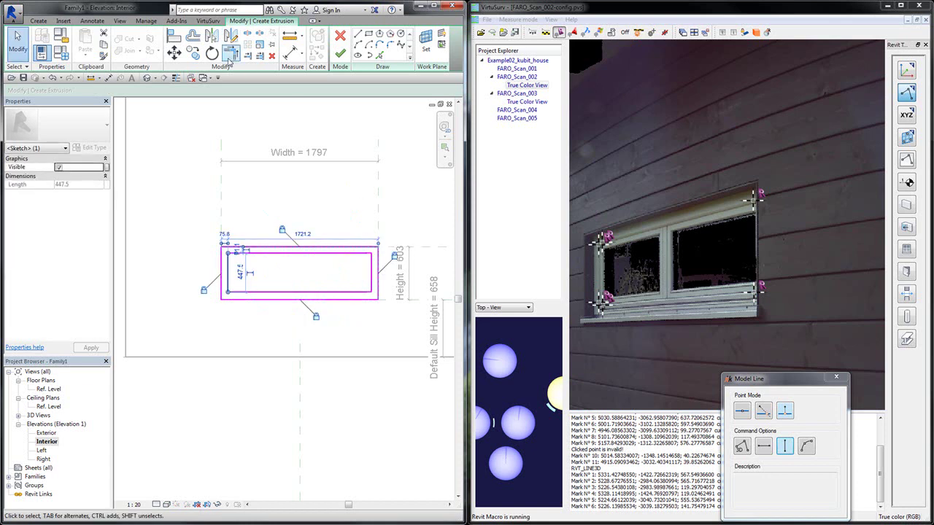
Trim the inner outline's left corners to the mirrored line and finish the frame extrusion sketch
{"action": "left_click", "coordinate": [231, 53]}
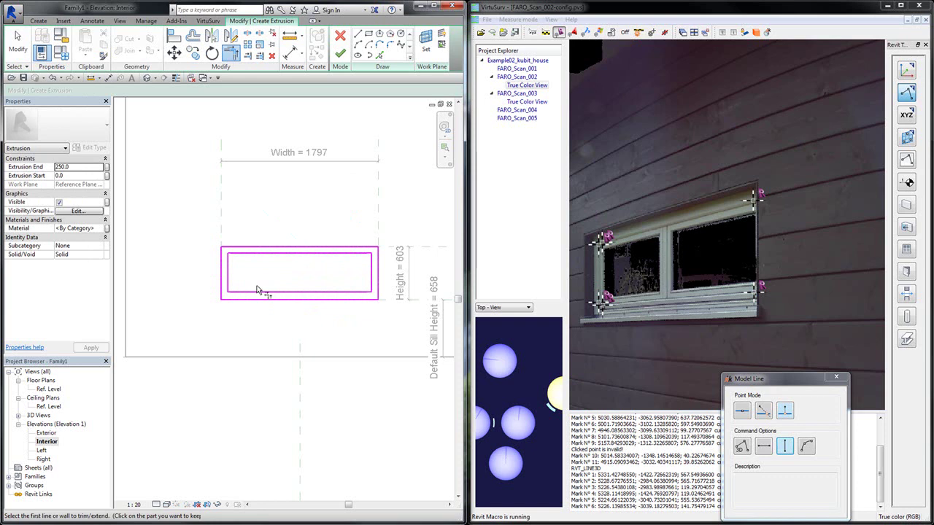
{"action": "key", "text": "Escape"}
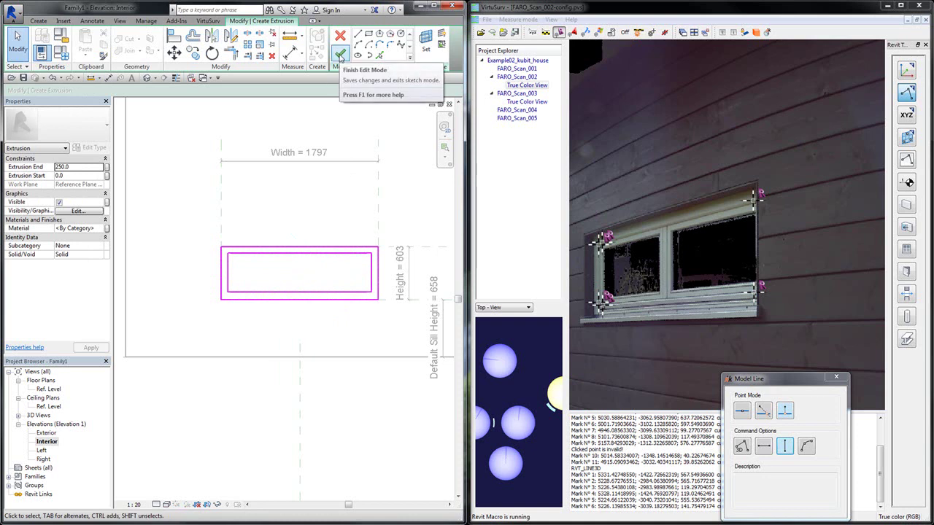
{"action": "left_click", "coordinate": [340, 57]}
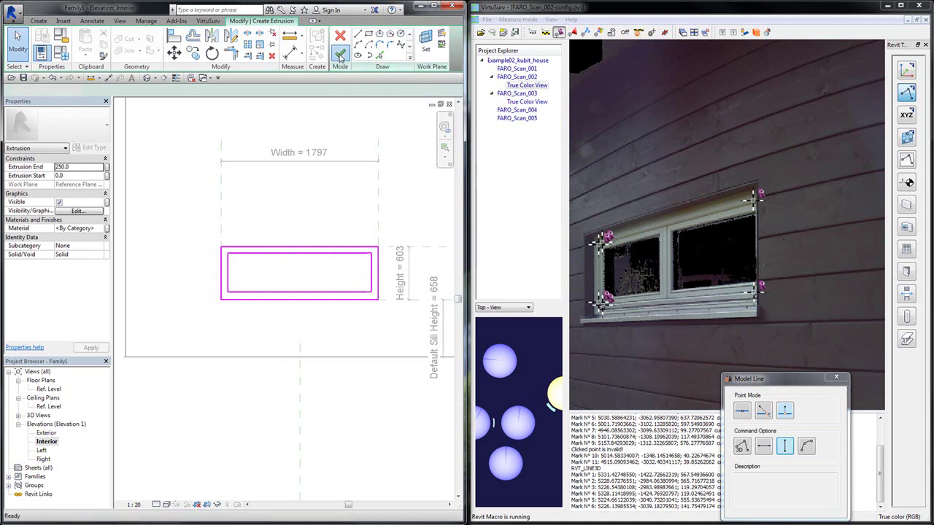
{"action": "left_click", "coordinate": [431, 216]}
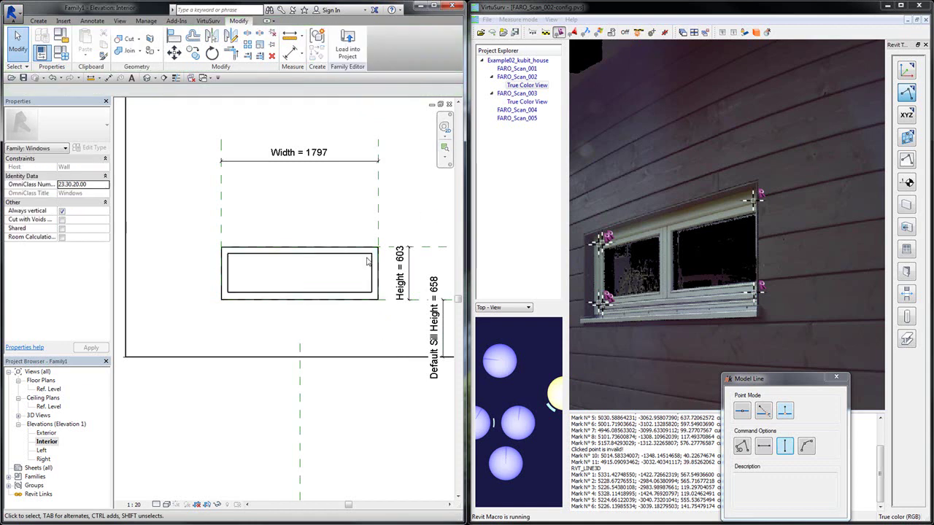
Open the Ref. Level floor plan and inspect the frame extrusion's depth
{"action": "double_click", "coordinate": [49, 391]}
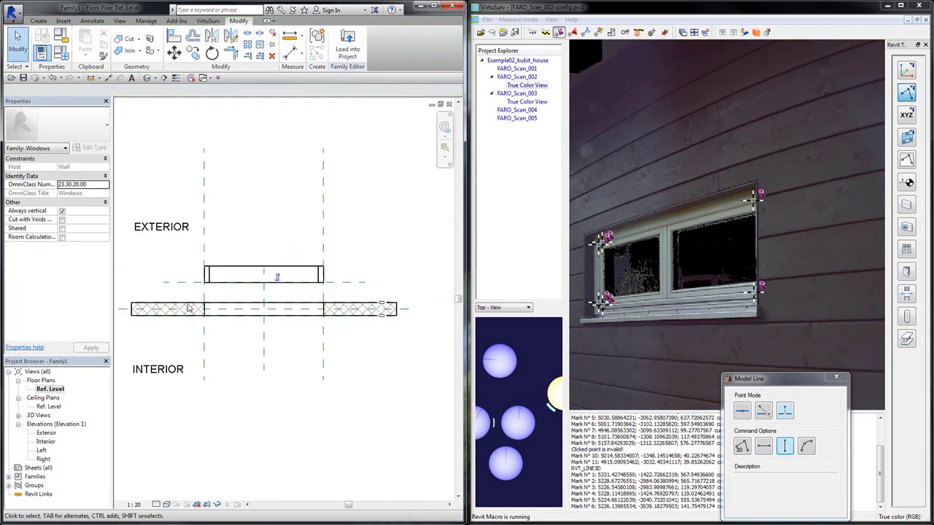
{"action": "left_click", "coordinate": [244, 268]}
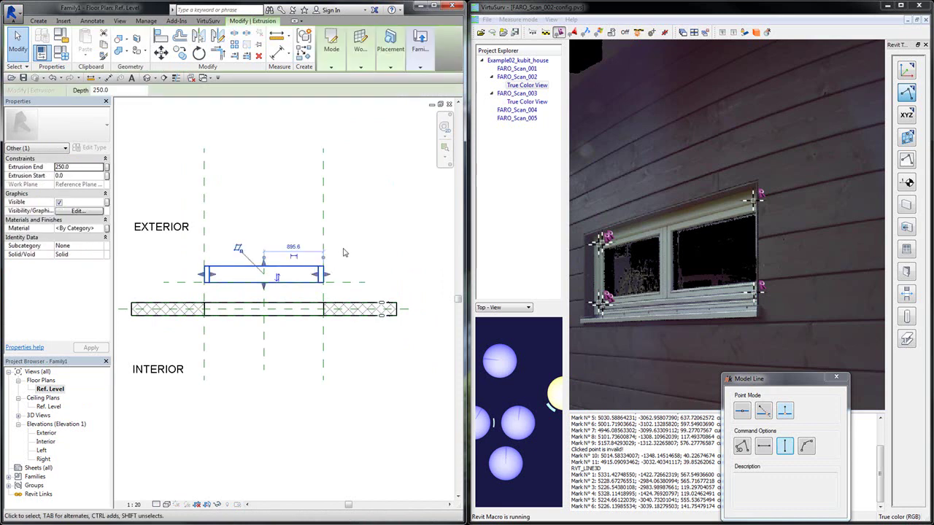
{"action": "left_click", "coordinate": [345, 253]}
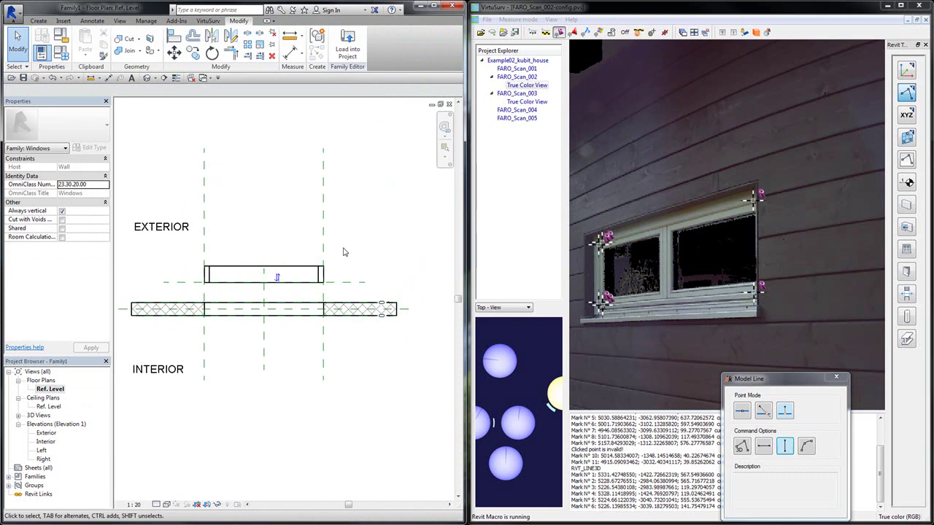
Switch to VirtuSurv and place a construction point on the exterior face of the window frame's left member in FARO_Scan_002
{"action": "left_click", "coordinate": [603, 13]}
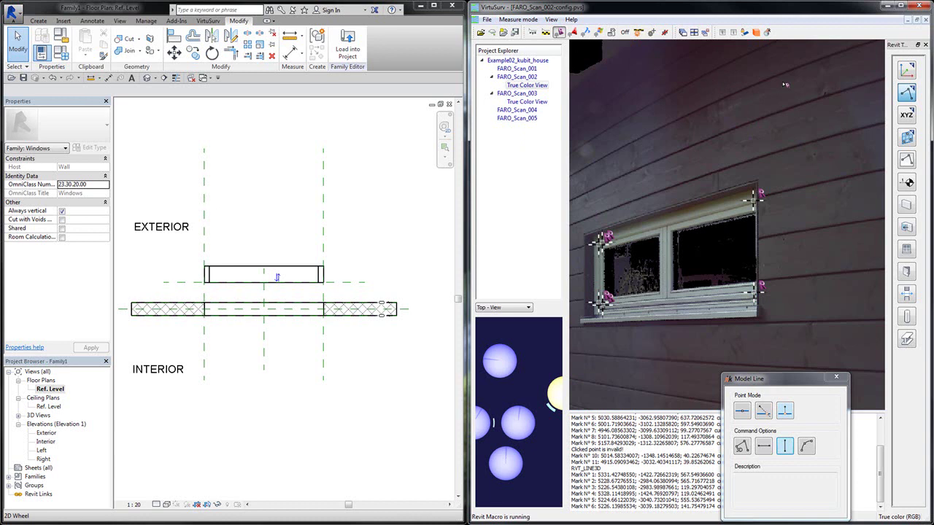
{"action": "left_click", "coordinate": [907, 116]}
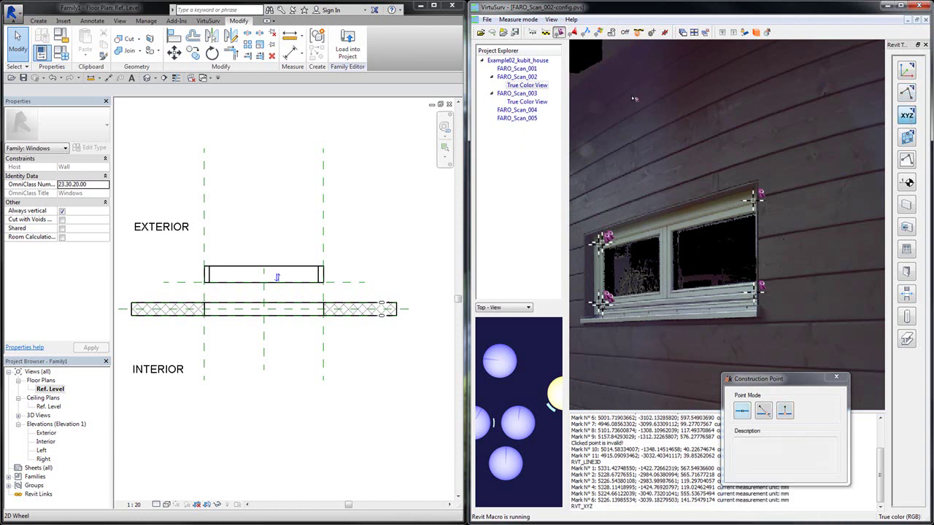
{"action": "scroll", "coordinate": [586, 272], "scroll_direction": "up", "scroll_amount": 4}
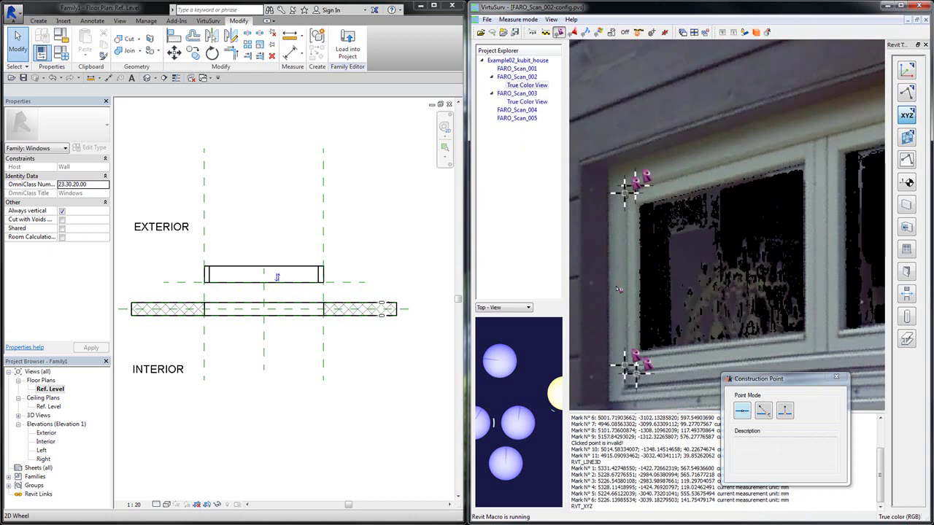
{"action": "left_click", "coordinate": [615, 289]}
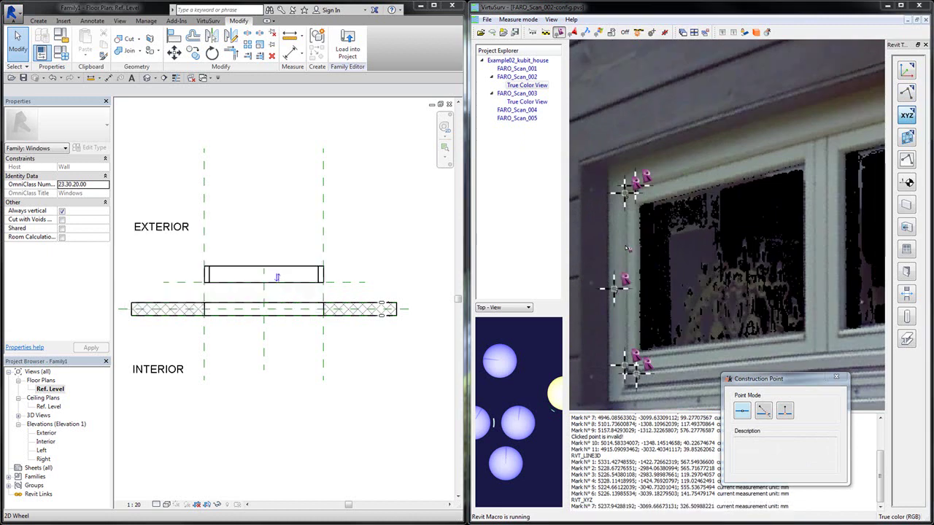
Open the True Color View of FARO_Scan_003 and place a construction point on the interior face of the window frame
{"action": "double_click", "coordinate": [527, 101]}
{"action": "scroll", "coordinate": [827, 217], "scroll_direction": "up", "scroll_amount": 5}
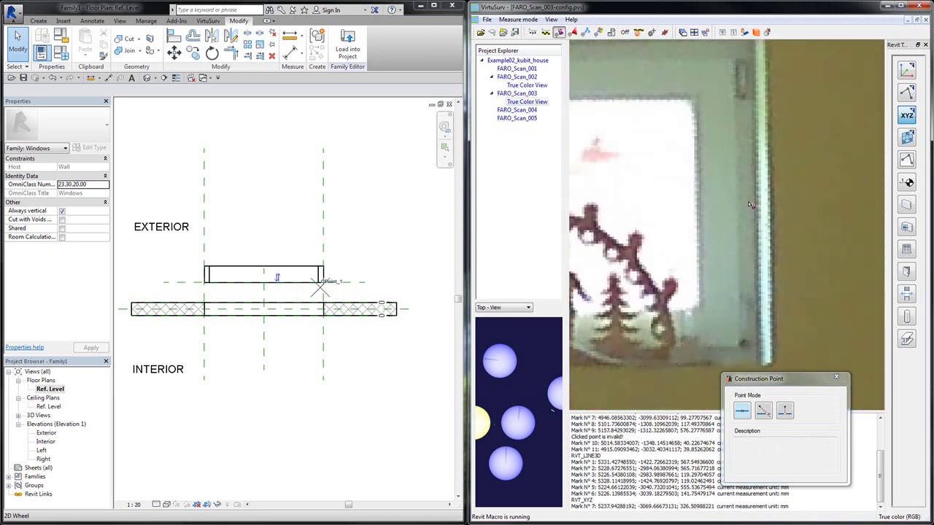
{"action": "left_click", "coordinate": [744, 199]}
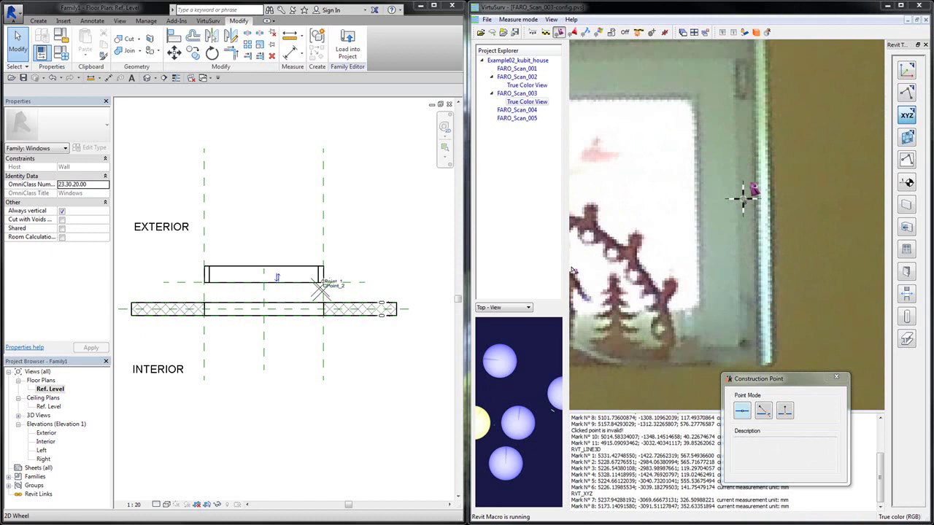
Switch to Revit and align the Mounting depth reference plane with the horizontal reference of CPoint_2
{"action": "scroll", "coordinate": [276, 317], "scroll_direction": "up", "scroll_amount": 3}
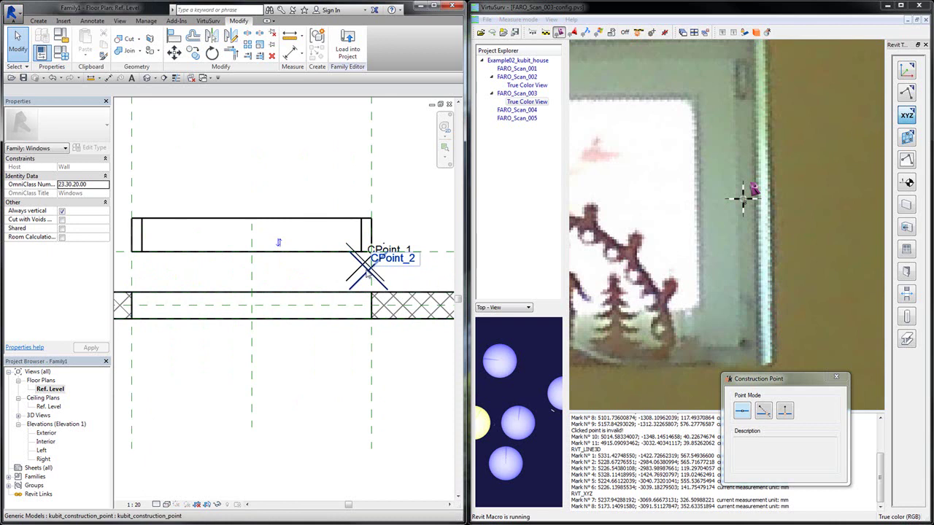
{"action": "scroll", "coordinate": [370, 262], "scroll_direction": "up", "scroll_amount": 2}
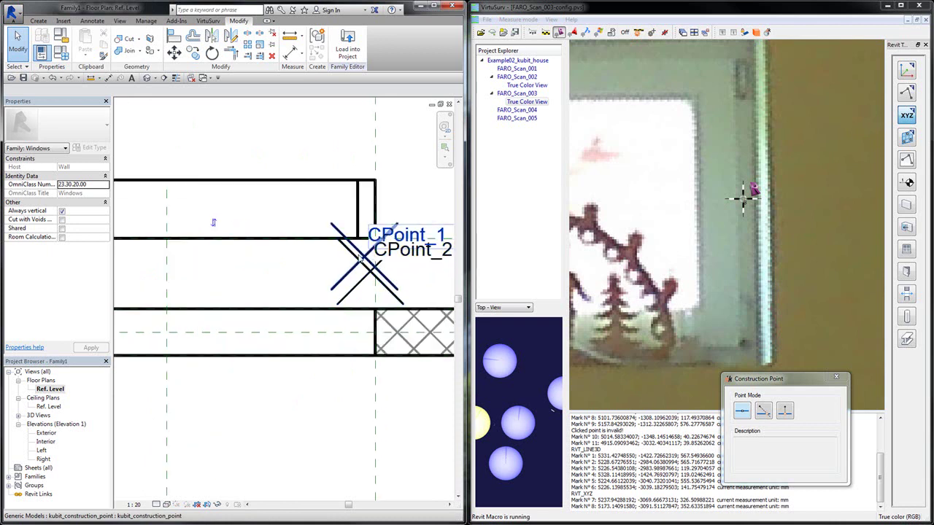
{"action": "scroll", "coordinate": [374, 268], "scroll_direction": "down", "scroll_amount": 1}
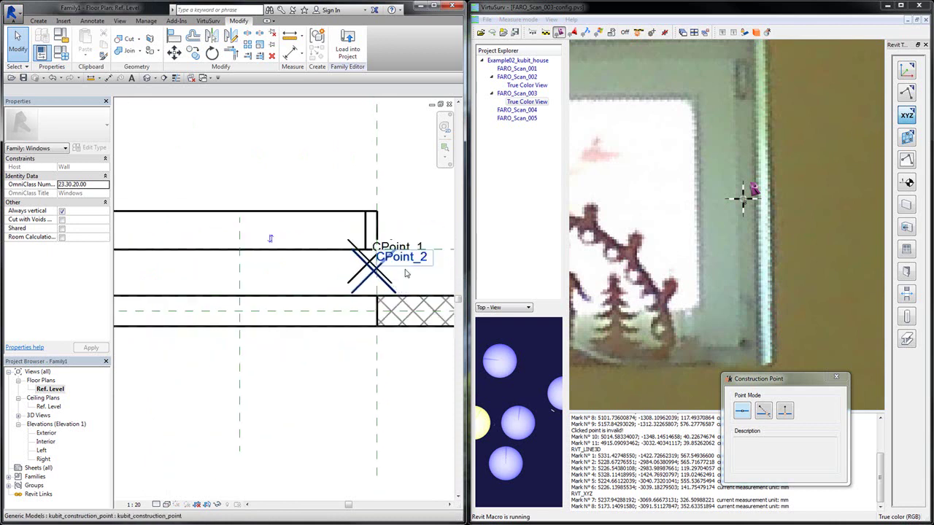
{"action": "scroll", "coordinate": [314, 272], "scroll_direction": "down", "scroll_amount": 1}
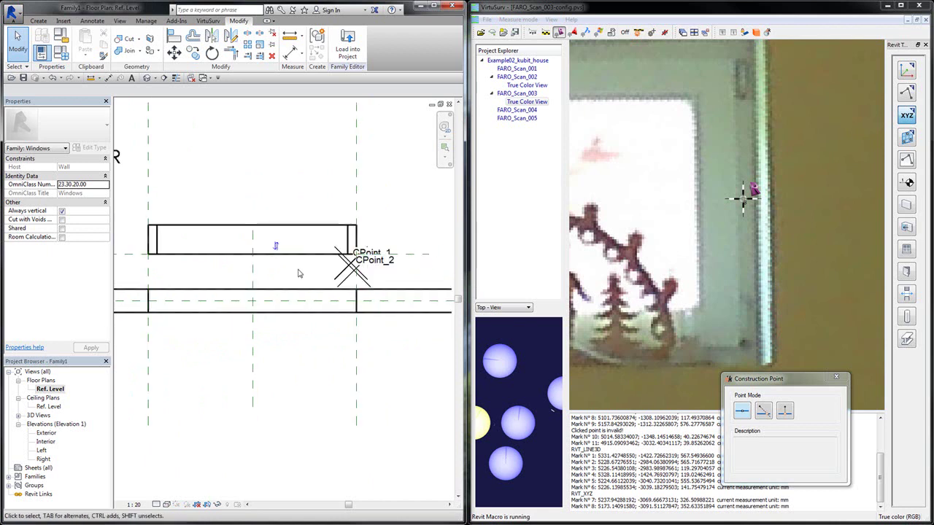
{"action": "scroll", "coordinate": [298, 273], "scroll_direction": "down", "scroll_amount": 1}
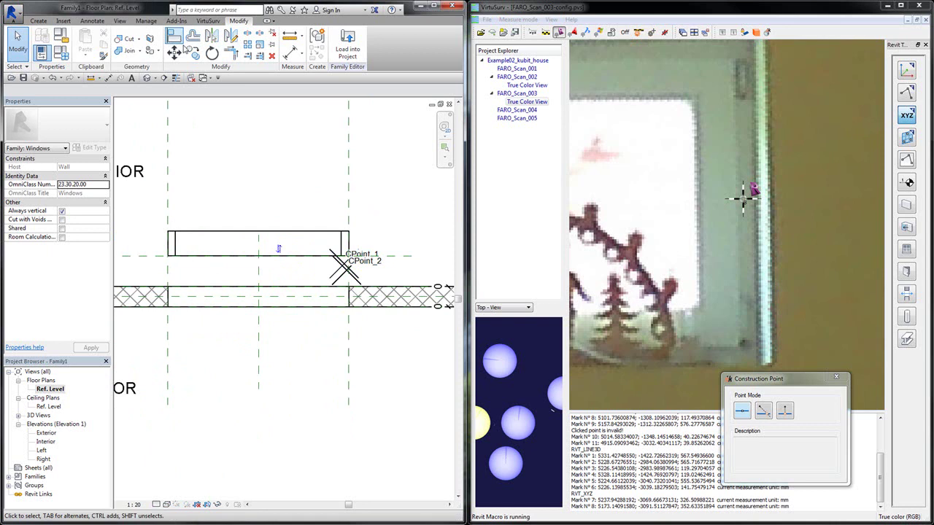
{"action": "left_click", "coordinate": [175, 36]}
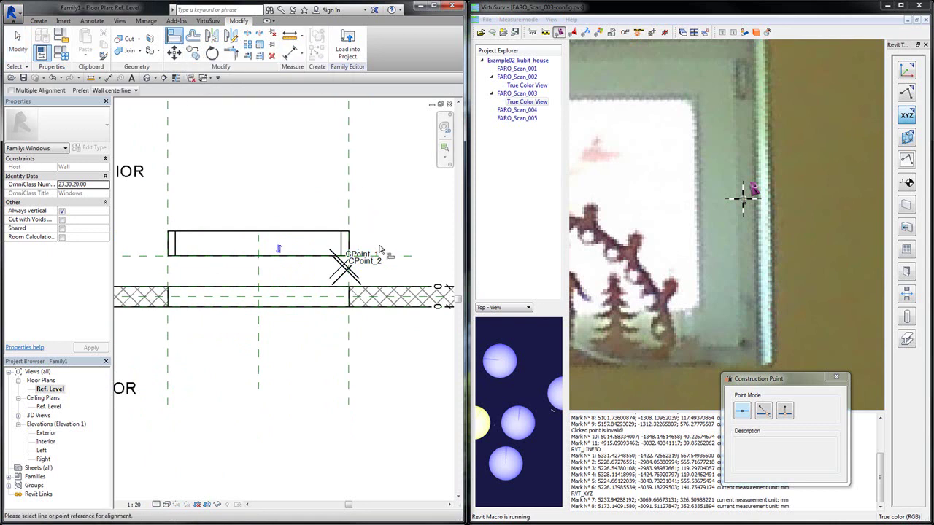
{"action": "scroll", "coordinate": [380, 276], "scroll_direction": "up", "scroll_amount": 1}
{"action": "scroll", "coordinate": [381, 276], "scroll_direction": "up", "scroll_amount": 1}
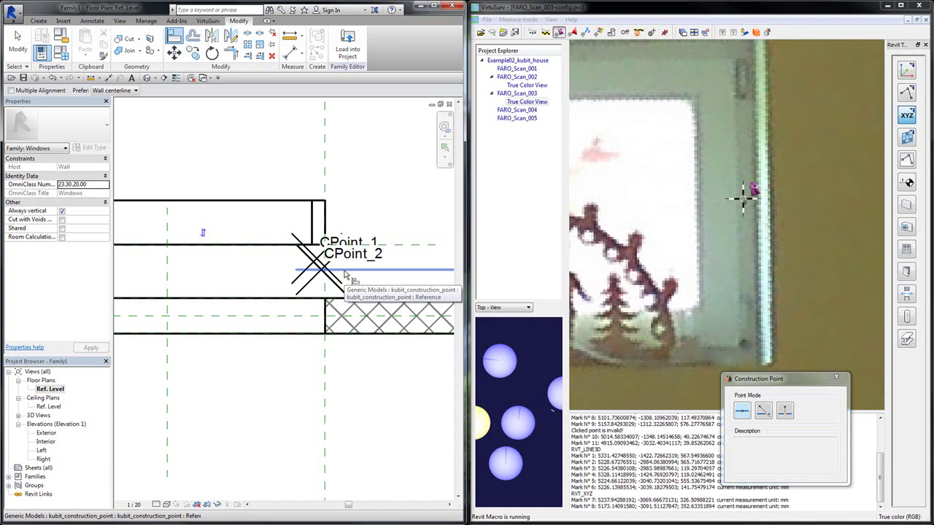
{"action": "left_click", "coordinate": [345, 274]}
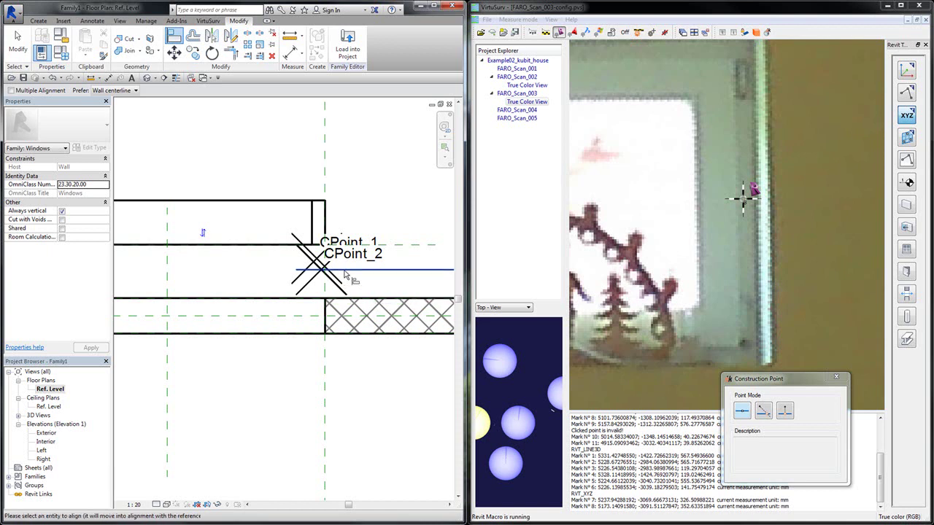
{"action": "left_click", "coordinate": [398, 249]}
{"action": "scroll", "coordinate": [397, 248], "scroll_direction": "down", "scroll_amount": 2}
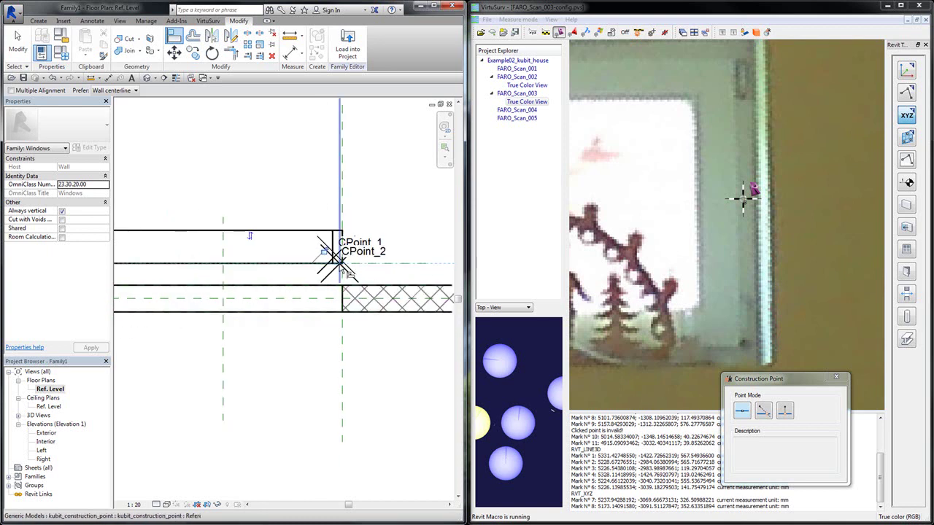
Align the frame extrusion's exterior face with the horizontal reference of CPoint_1 and end the Align command
{"action": "scroll", "coordinate": [334, 265], "scroll_direction": "up", "scroll_amount": 2}
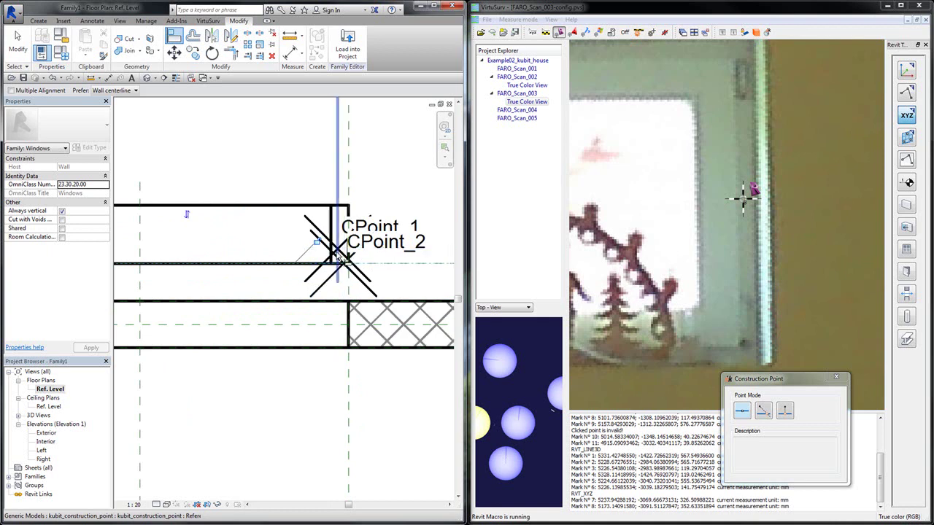
{"action": "key", "text": "a"}
{"action": "key", "text": "l"}
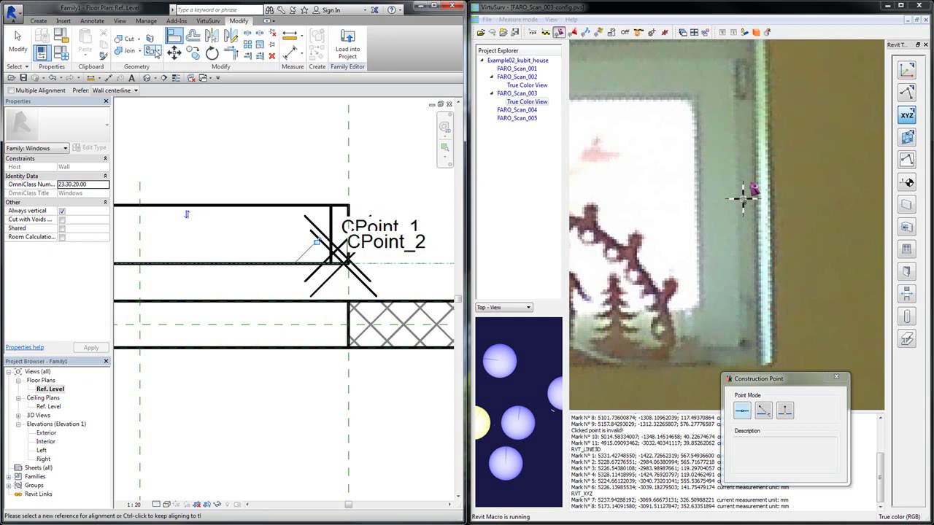
{"action": "left_click", "coordinate": [341, 254]}
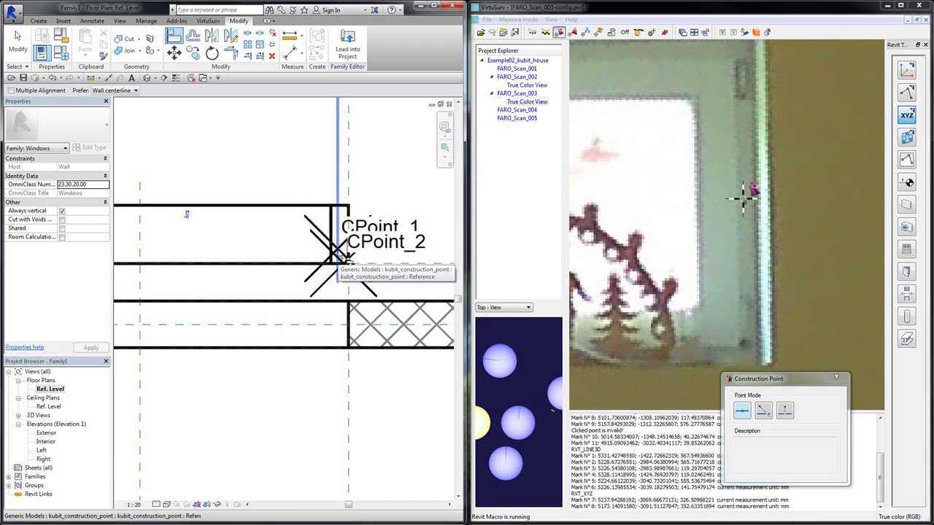
{"action": "key", "text": "Tab"}
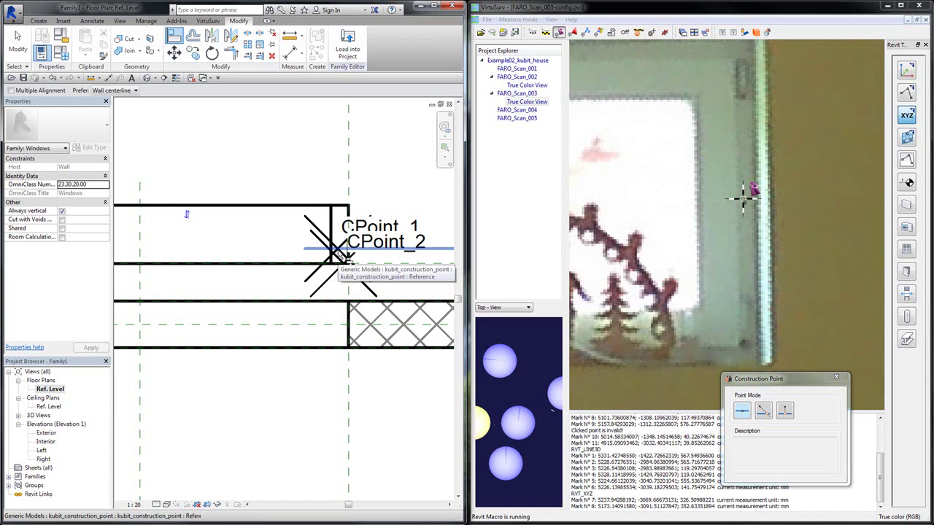
{"action": "key", "text": "Tab"}
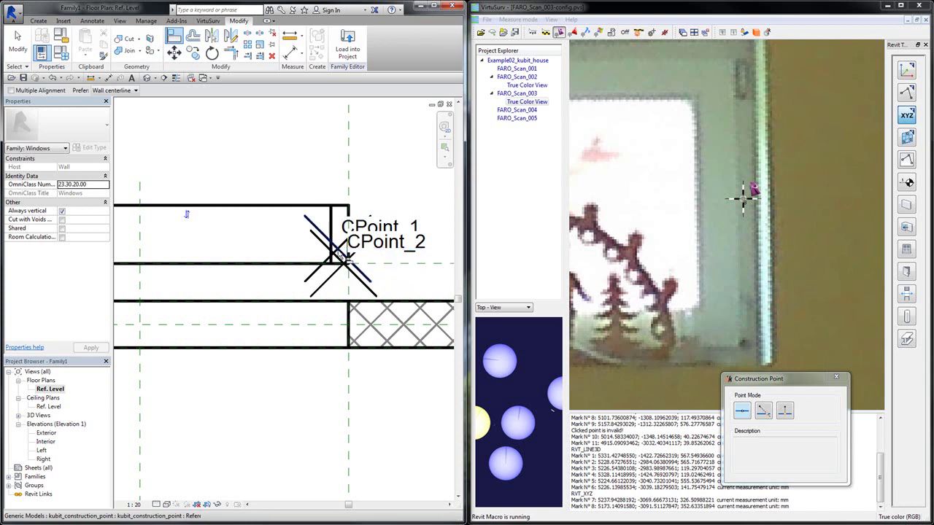
{"action": "key", "text": "Tab"}
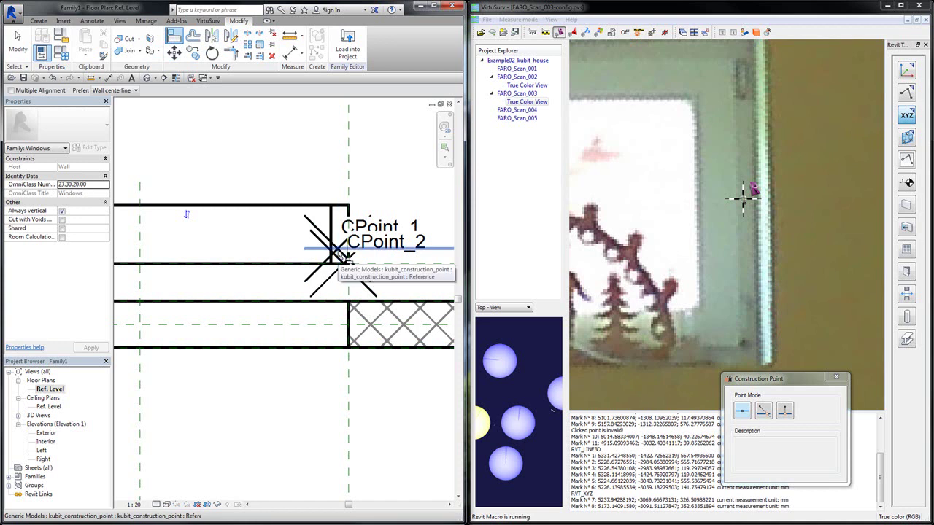
{"action": "left_click", "coordinate": [347, 259]}
{"action": "scroll", "coordinate": [394, 191], "scroll_direction": "down", "scroll_amount": 2}
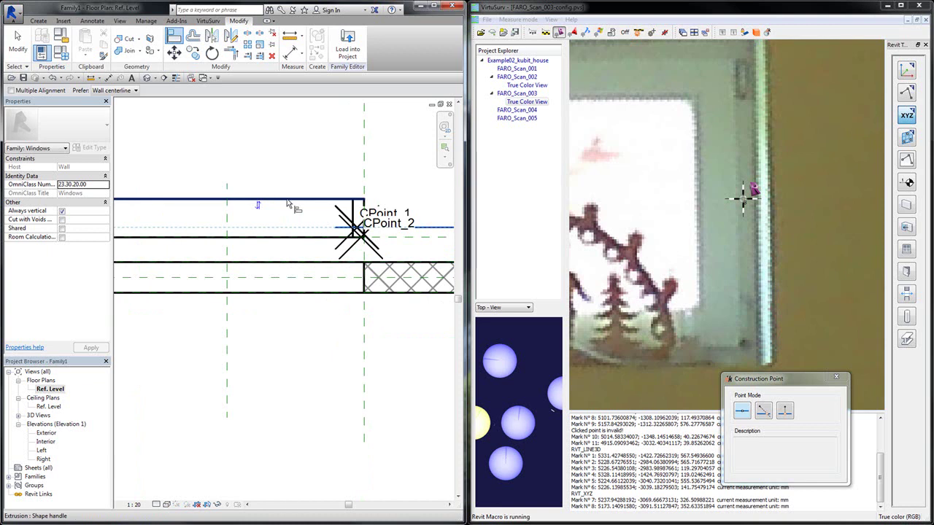
{"action": "left_click", "coordinate": [288, 203]}
{"action": "scroll", "coordinate": [306, 191], "scroll_direction": "down", "scroll_amount": 2}
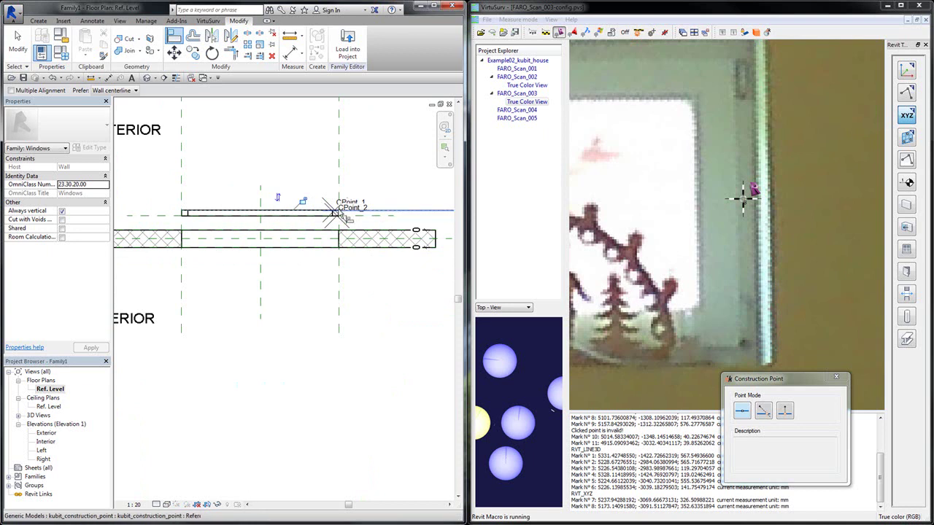
{"action": "scroll", "coordinate": [336, 212], "scroll_direction": "up", "scroll_amount": 5}
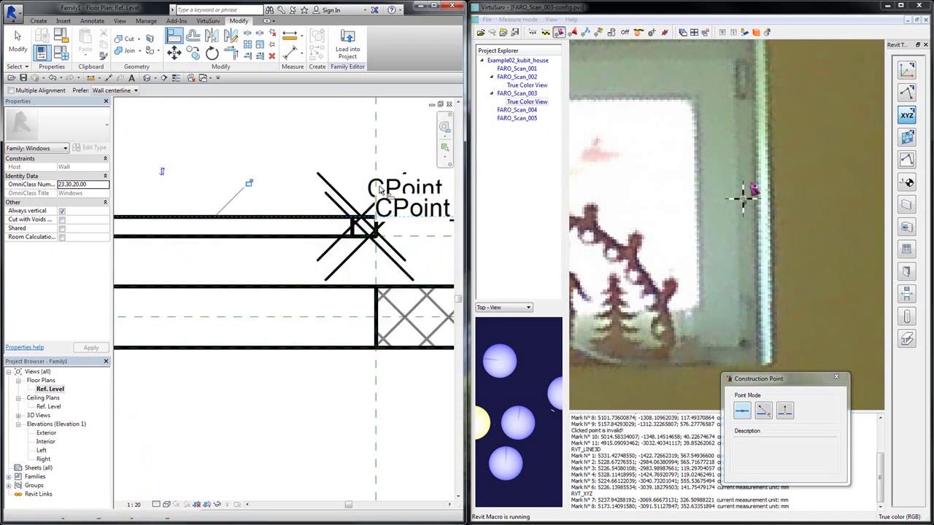
{"action": "key", "text": "Escape"}
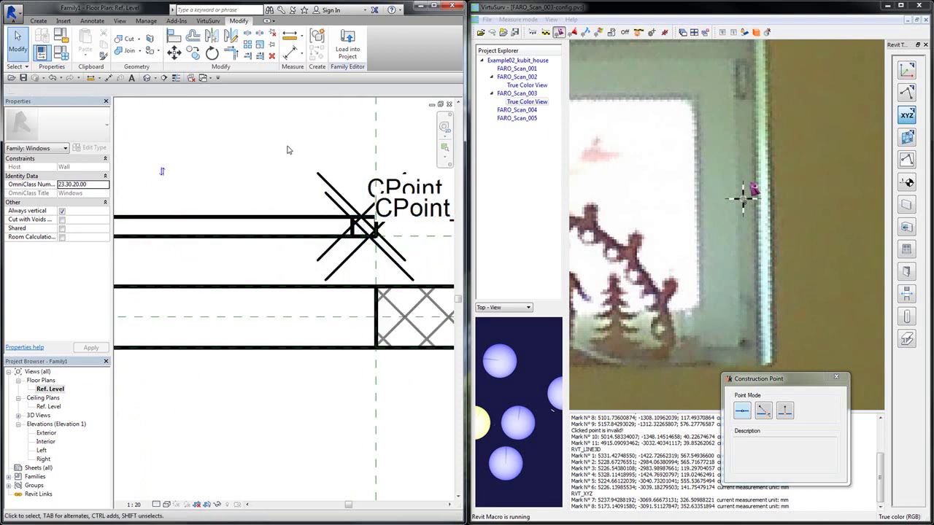
{"action": "scroll", "coordinate": [292, 153], "scroll_direction": "down", "scroll_amount": 5}
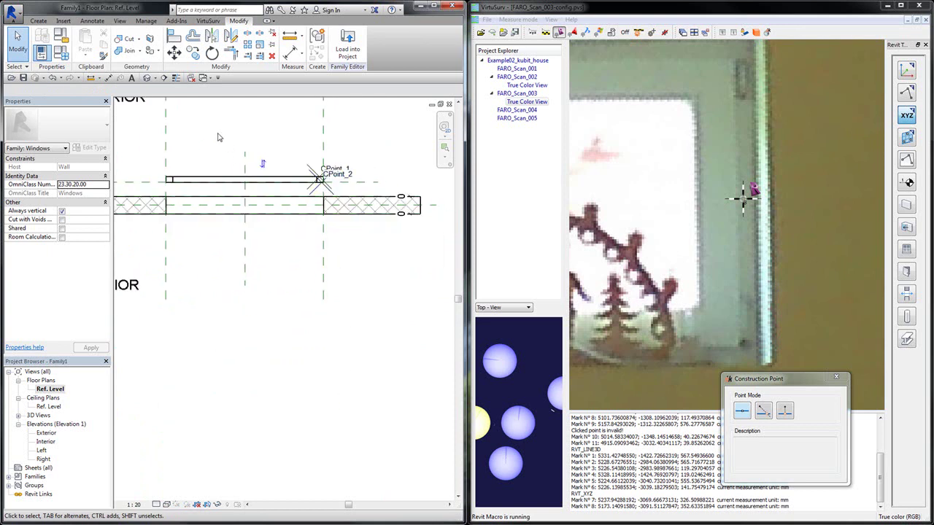
{"action": "scroll", "coordinate": [174, 131], "scroll_direction": "up", "scroll_amount": 2}
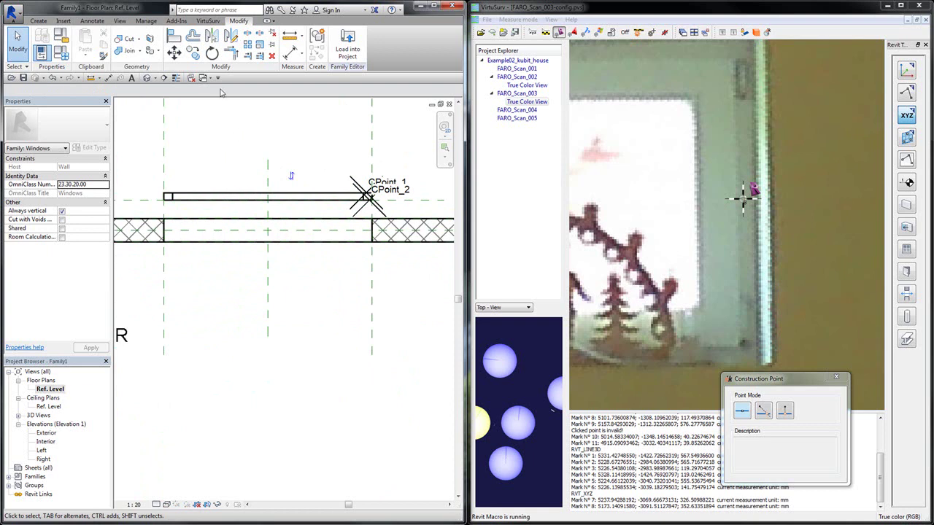
In the Interior elevation, set the work plane to Reference Plane : Mounting depth and switch back to VirtuSurv
{"action": "double_click", "coordinate": [45, 442]}
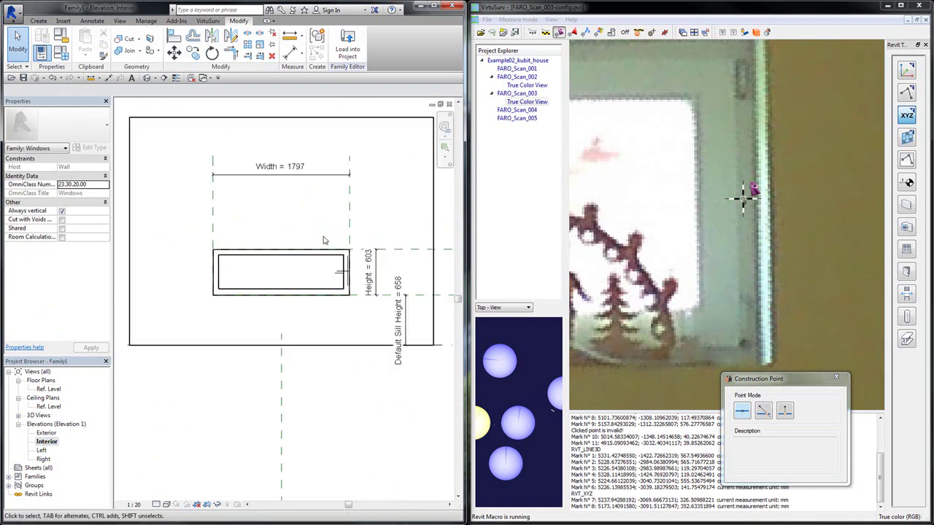
{"action": "left_click", "coordinate": [37, 21]}
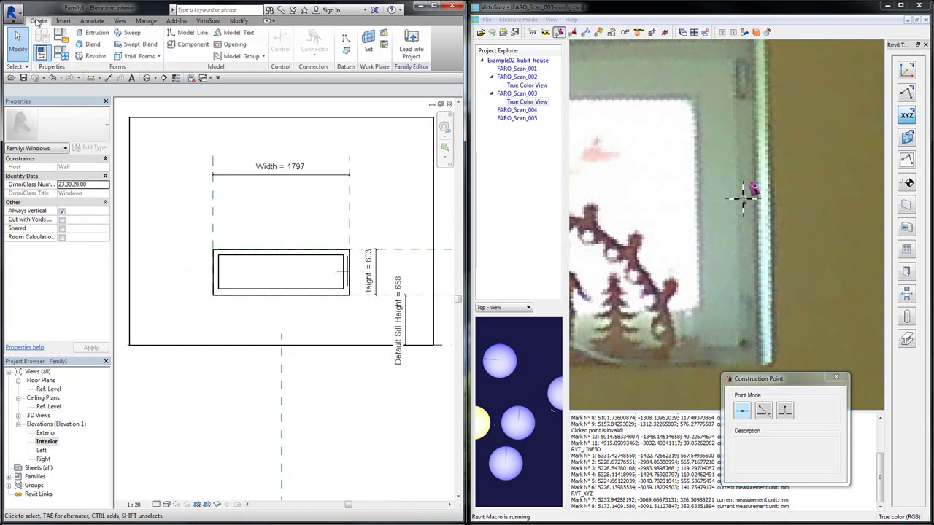
{"action": "left_click", "coordinate": [372, 51]}
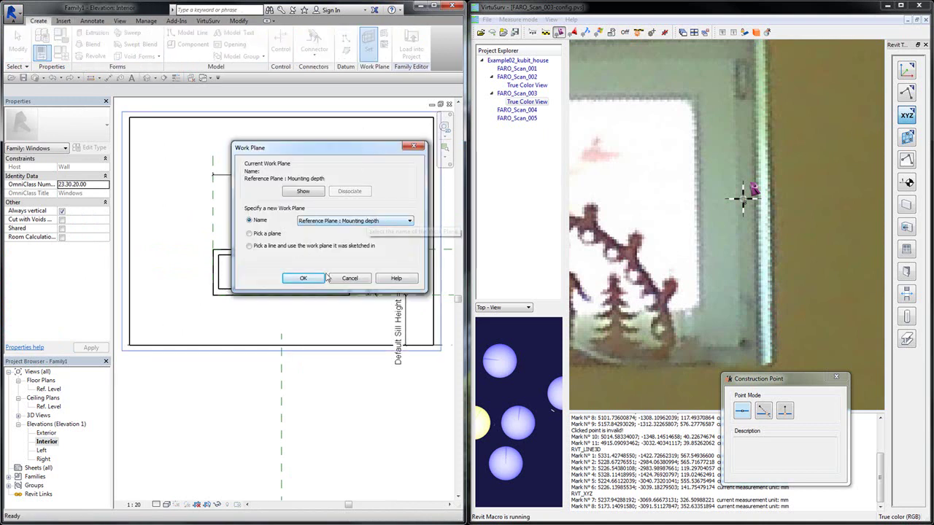
{"action": "left_click", "coordinate": [304, 279]}
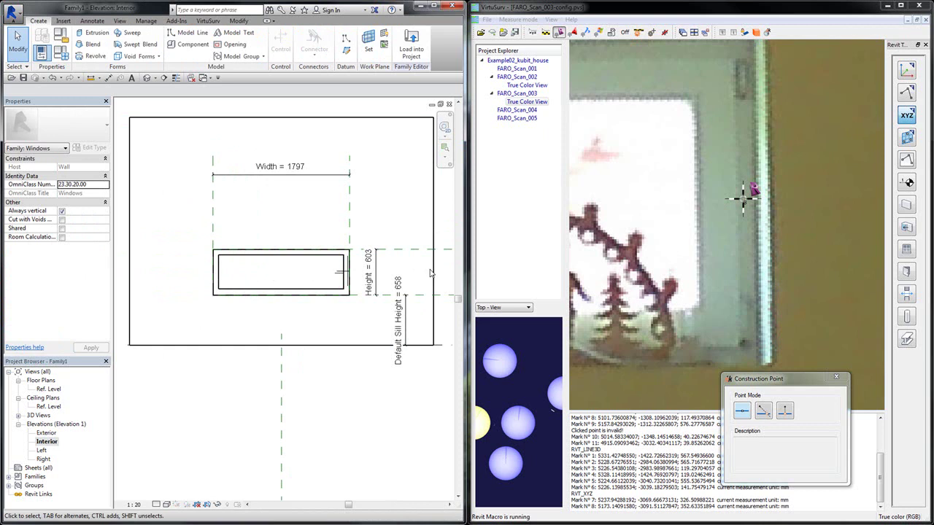
{"action": "left_click", "coordinate": [727, 161]}
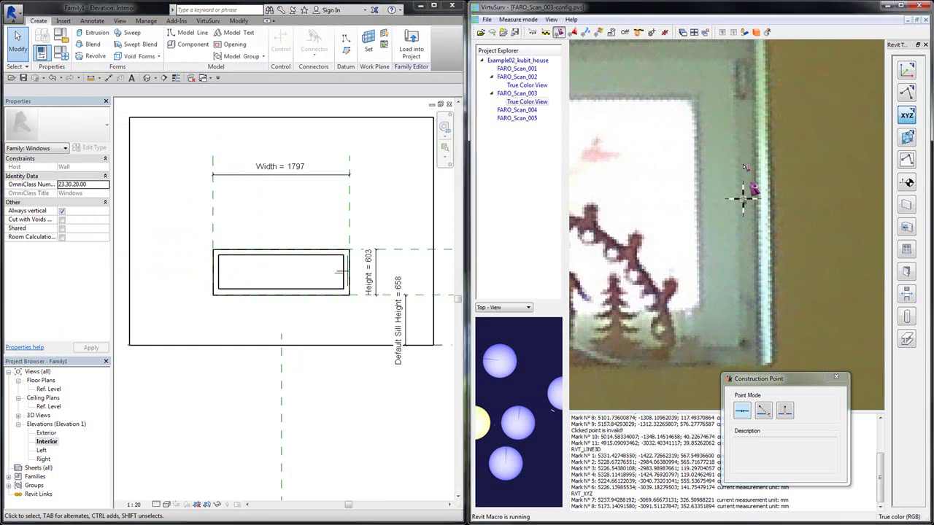
Draw a vertical Model Line in the perpendicular point mode between the lower and upper scan points on the window frame's left side
{"action": "scroll", "coordinate": [727, 161], "scroll_direction": "down", "scroll_amount": 10}
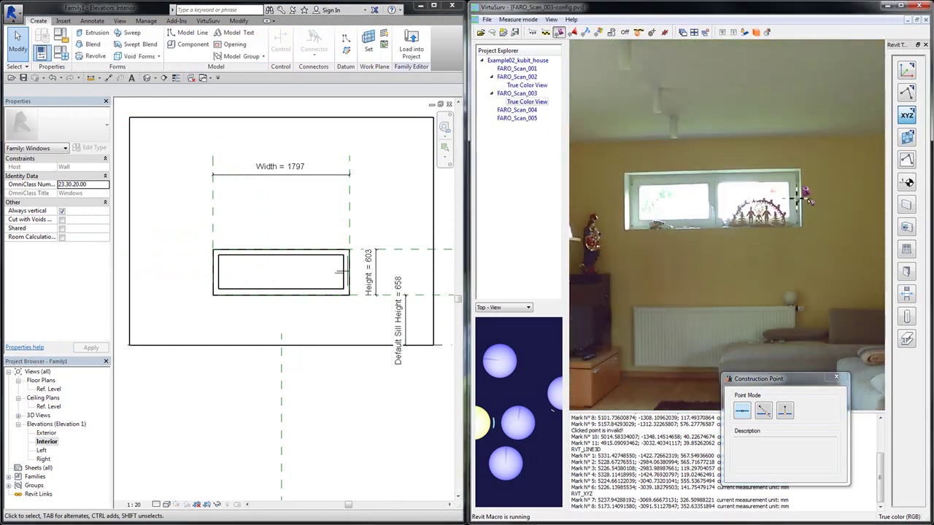
{"action": "scroll", "coordinate": [708, 203], "scroll_direction": "up", "scroll_amount": 2}
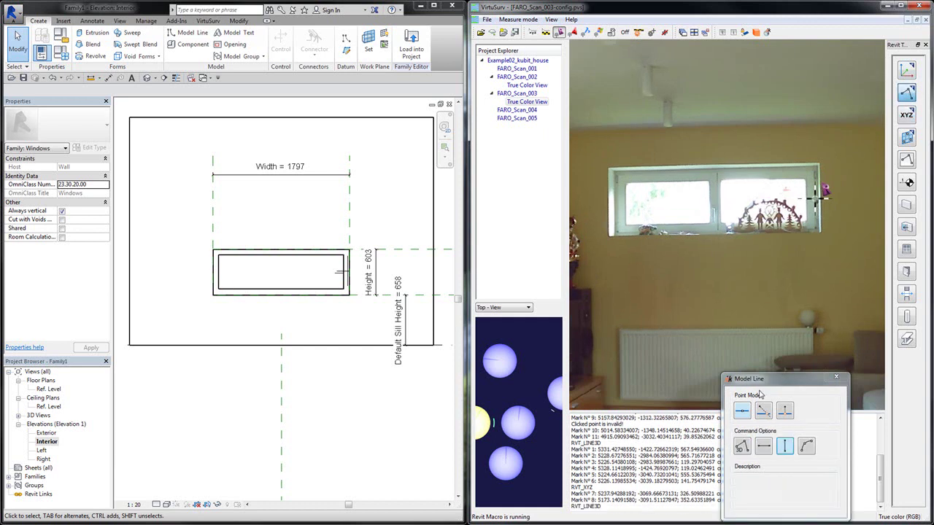
{"action": "left_click", "coordinate": [788, 412]}
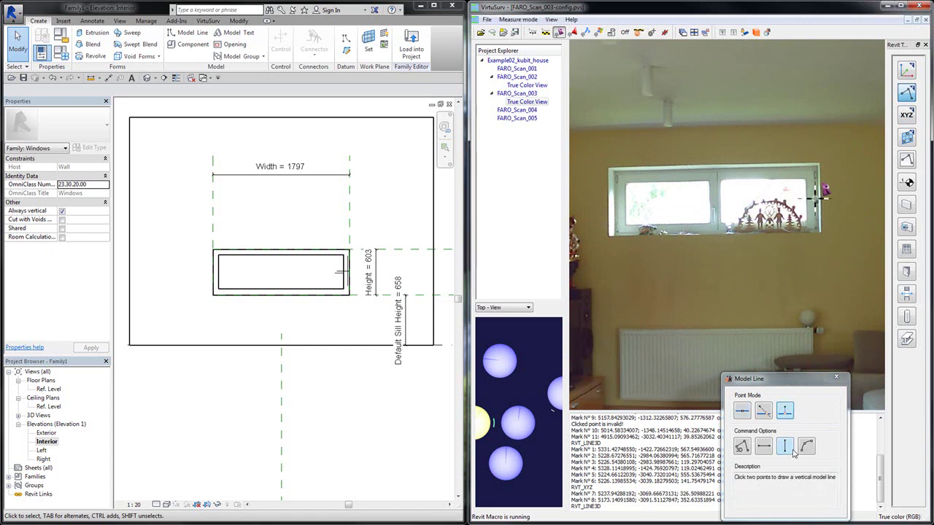
{"action": "scroll", "coordinate": [626, 235], "scroll_direction": "up", "scroll_amount": 5}
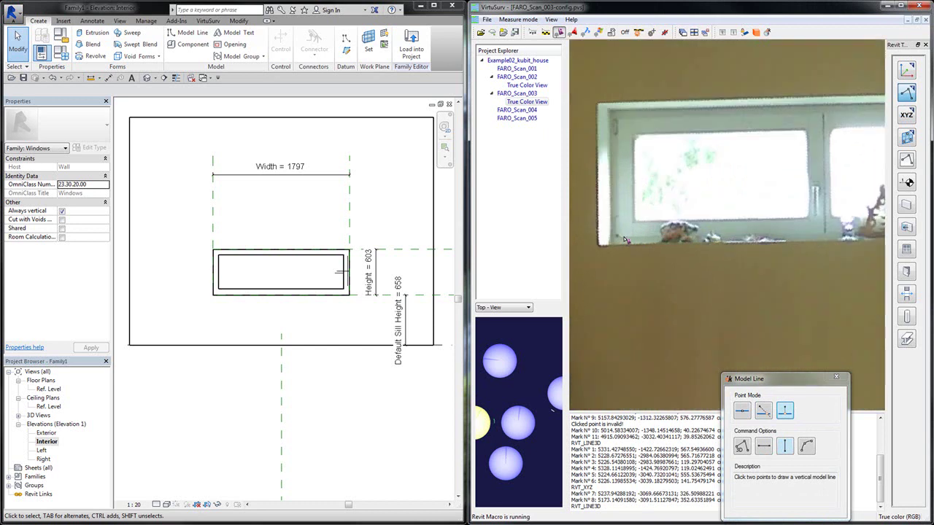
{"action": "left_click", "coordinate": [611, 230]}
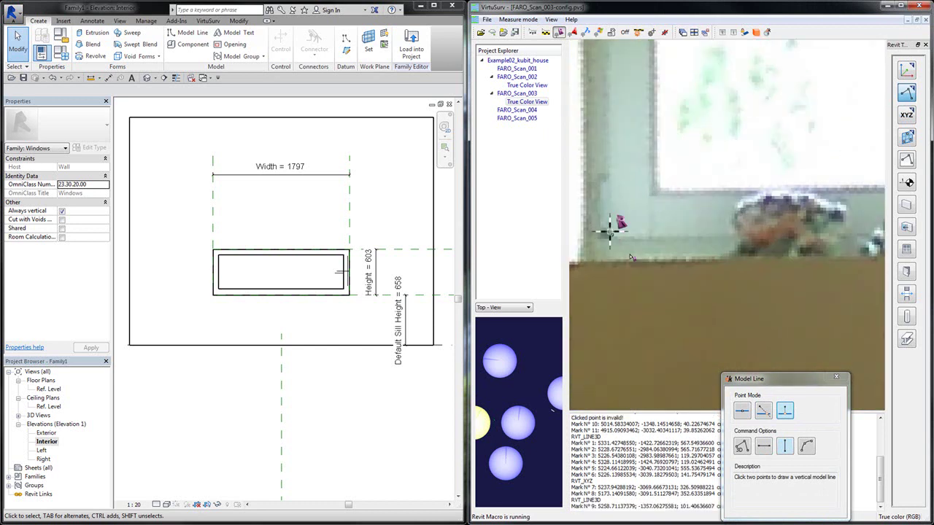
{"action": "scroll", "coordinate": [616, 241], "scroll_direction": "down", "scroll_amount": 4}
{"action": "scroll", "coordinate": [620, 141], "scroll_direction": "up", "scroll_amount": 4}
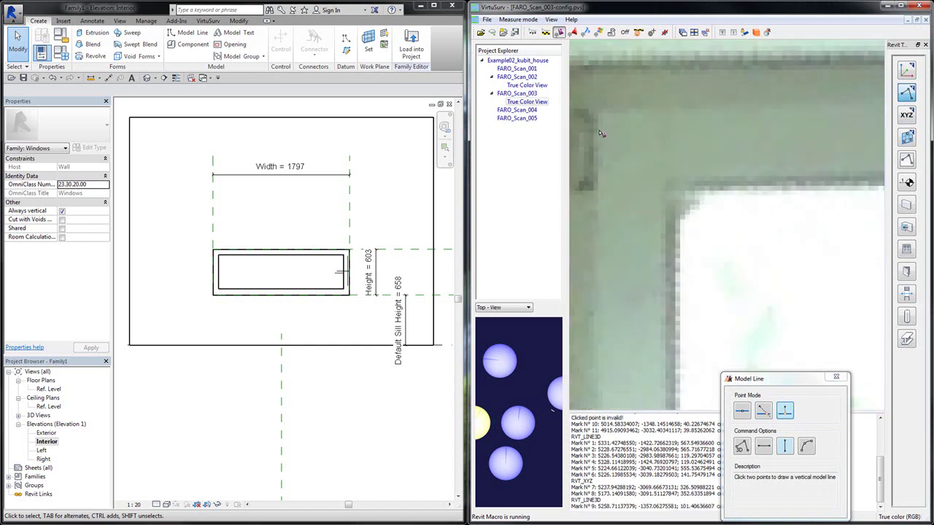
{"action": "left_click", "coordinate": [613, 184]}
{"action": "scroll", "coordinate": [615, 189], "scroll_direction": "down", "scroll_amount": 4}
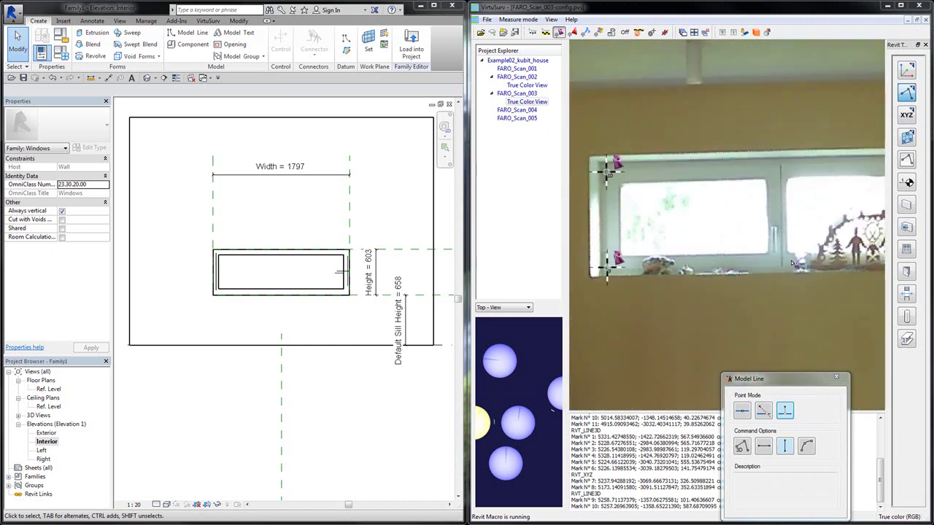
Draw another vertical model line along the joint between the two window sashes, from its lower end to its upper end in the scan
{"action": "scroll", "coordinate": [790, 256], "scroll_direction": "up", "scroll_amount": 2}
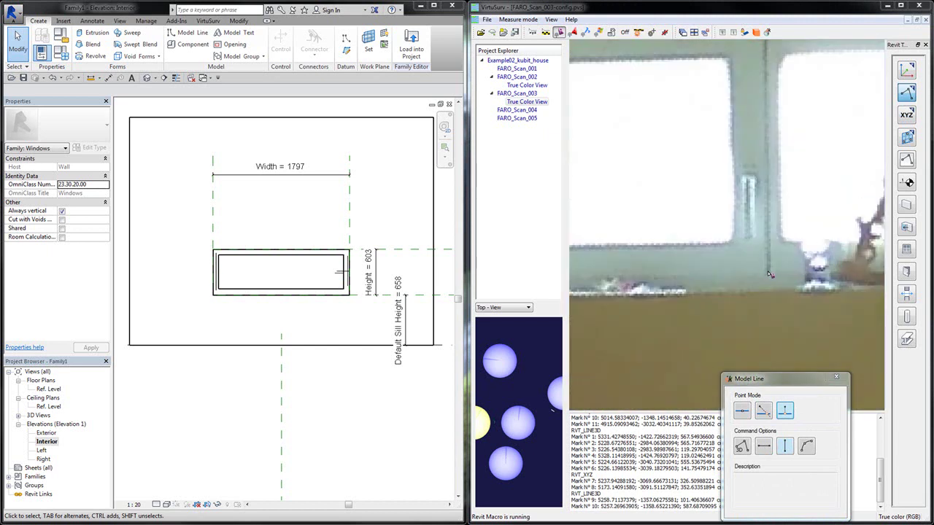
{"action": "left_click", "coordinate": [768, 275]}
{"action": "scroll", "coordinate": [770, 270], "scroll_direction": "down", "scroll_amount": 2}
{"action": "scroll", "coordinate": [770, 201], "scroll_direction": "up", "scroll_amount": 4}
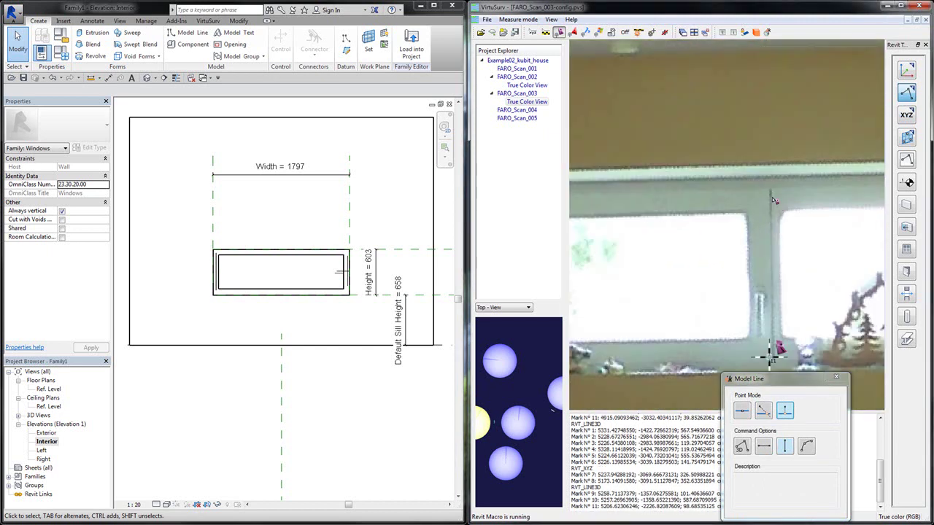
{"action": "left_click", "coordinate": [766, 187]}
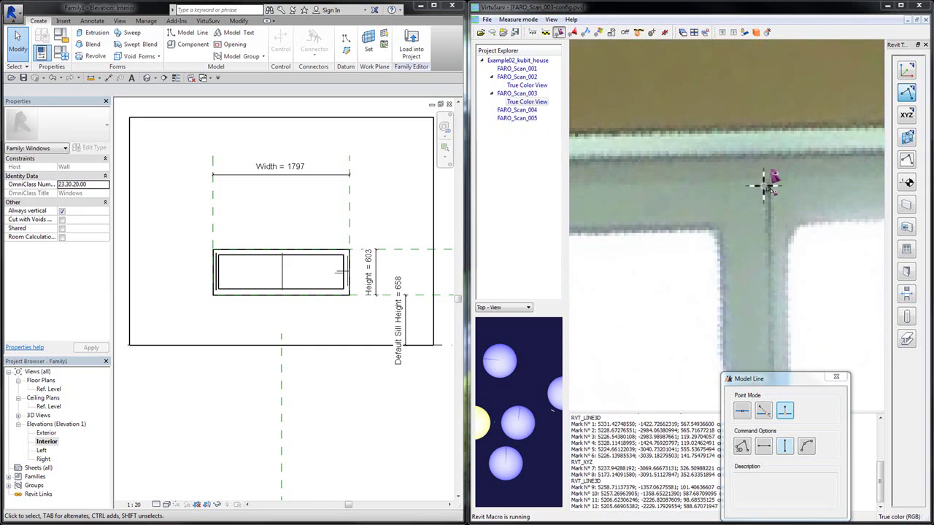
Draw a second vertical model line along the joint between the two sashes at the scanned window's centre, from top to bottom
{"action": "left_click", "coordinate": [770, 184]}
{"action": "scroll", "coordinate": [770, 184], "scroll_direction": "down", "scroll_amount": 3}
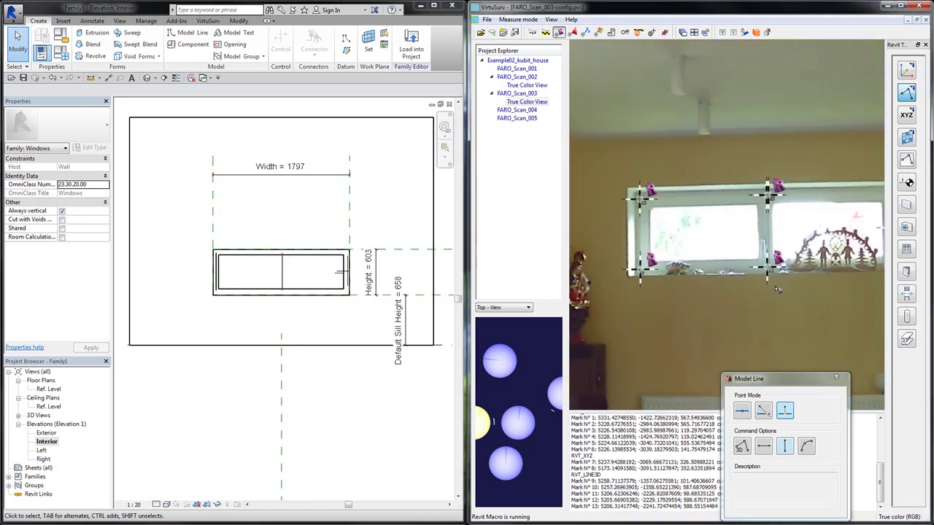
{"action": "scroll", "coordinate": [776, 271], "scroll_direction": "up", "scroll_amount": 1}
{"action": "scroll", "coordinate": [776, 271], "scroll_direction": "up", "scroll_amount": 2}
{"action": "left_click", "coordinate": [751, 247]}
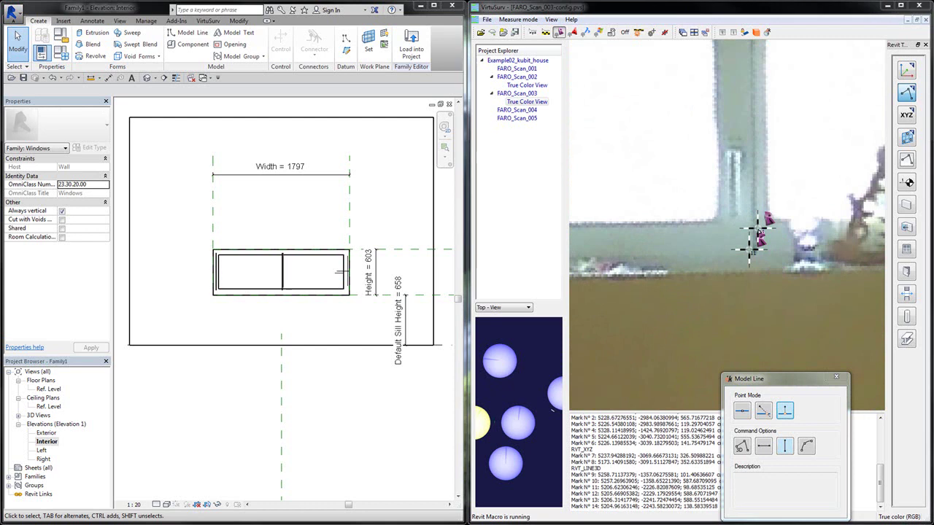
Draw vertical model lines along the right sash's outer edge and along the right edge of its glass pane in the scan
{"action": "scroll", "coordinate": [697, 246], "scroll_direction": "down", "scroll_amount": 3}
{"action": "scroll", "coordinate": [779, 253], "scroll_direction": "up", "scroll_amount": 4}
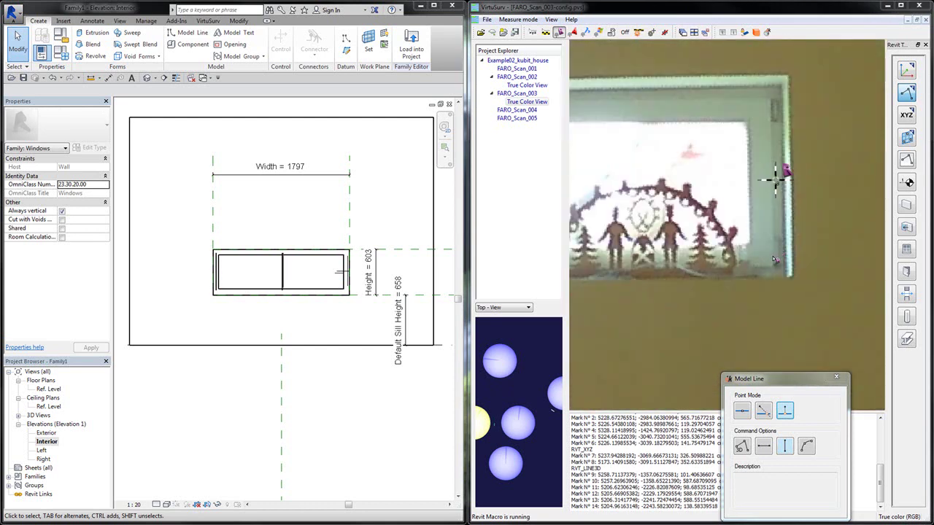
{"action": "left_click", "coordinate": [773, 256]}
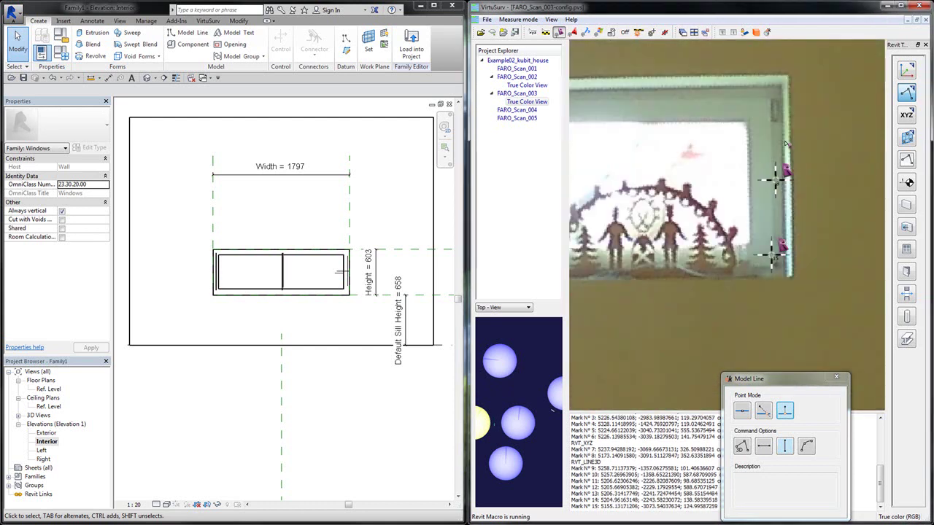
{"action": "left_click", "coordinate": [770, 104]}
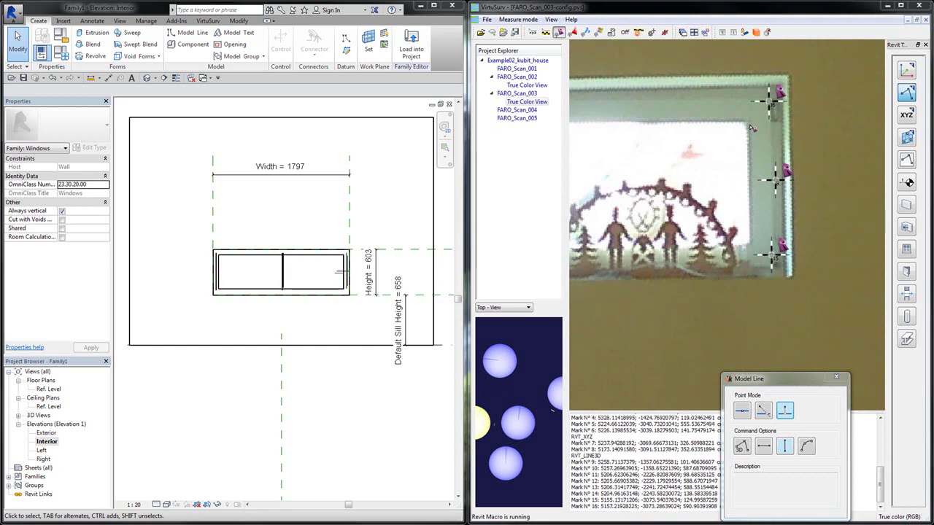
{"action": "left_click", "coordinate": [750, 126]}
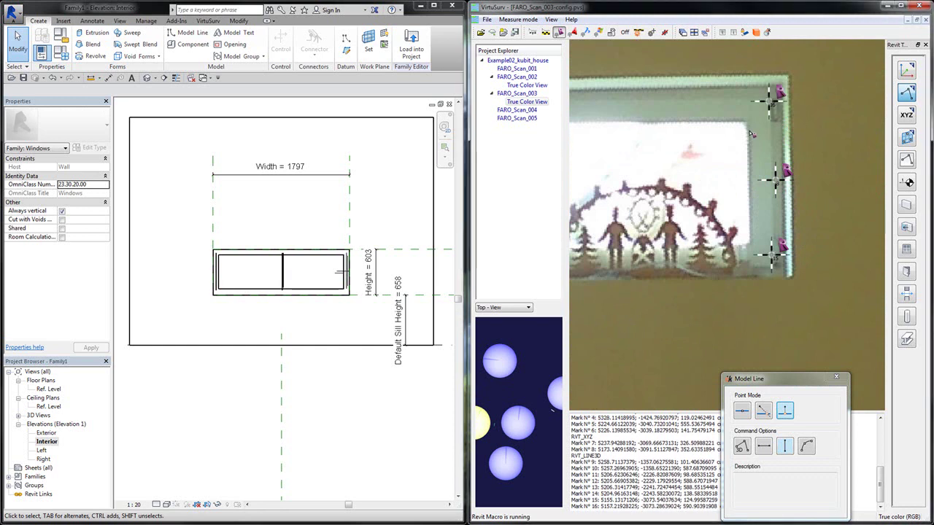
{"action": "left_click", "coordinate": [753, 243]}
Draw a vertical model line along the left edge of the right glass pane in the scan, beside the centre joint
{"action": "scroll", "coordinate": [752, 243], "scroll_direction": "down", "scroll_amount": 2}
{"action": "scroll", "coordinate": [679, 254], "scroll_direction": "up", "scroll_amount": 3}
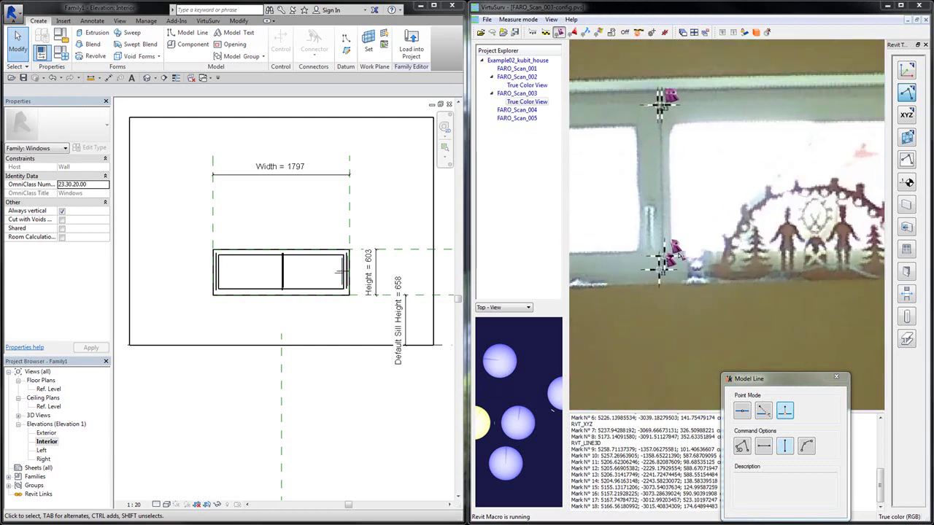
{"action": "scroll", "coordinate": [680, 254], "scroll_direction": "up", "scroll_amount": 2}
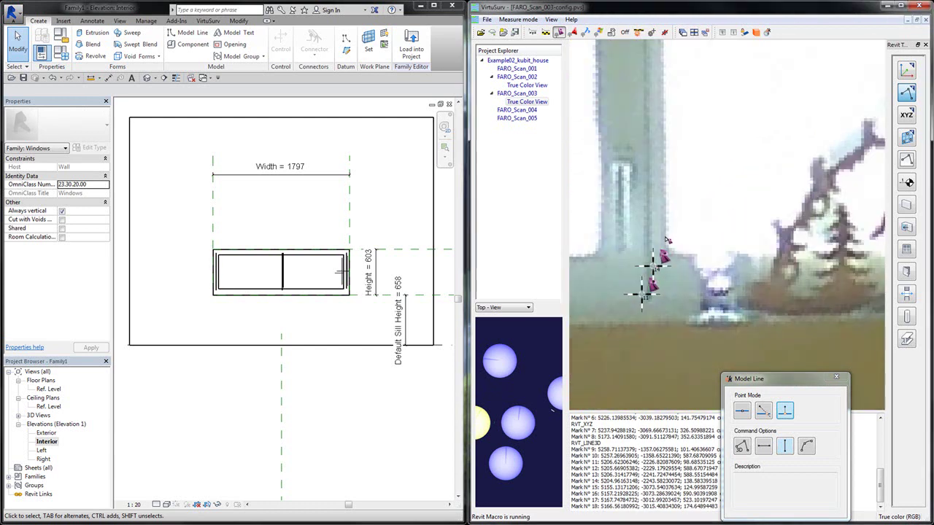
{"action": "left_click", "coordinate": [667, 241]}
{"action": "scroll", "coordinate": [667, 241], "scroll_direction": "down", "scroll_amount": 2}
{"action": "scroll", "coordinate": [663, 169], "scroll_direction": "up", "scroll_amount": 2}
{"action": "scroll", "coordinate": [662, 170], "scroll_direction": "up", "scroll_amount": 2}
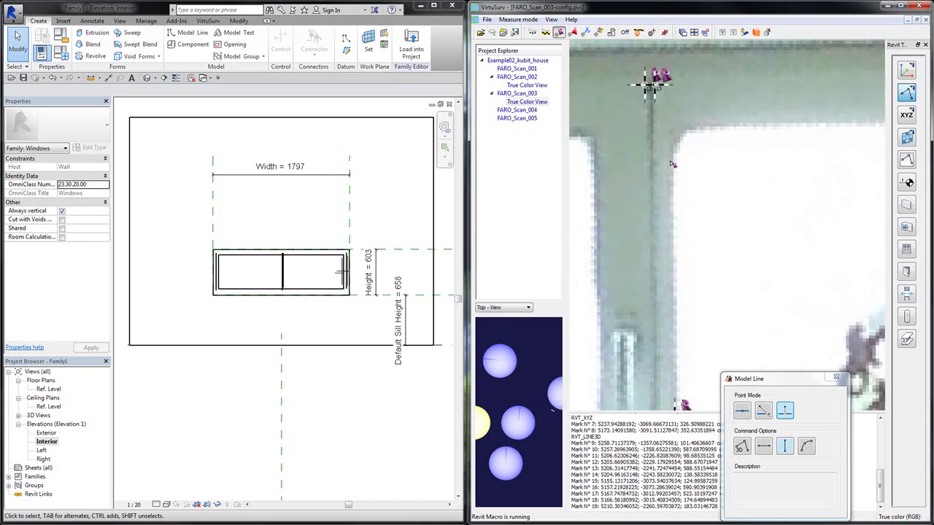
{"action": "left_click", "coordinate": [672, 161]}
Draw a vertical model line along the right edge of the left glass pane in the scan, from top to bottom
{"action": "scroll", "coordinate": [672, 161], "scroll_direction": "down", "scroll_amount": 2}
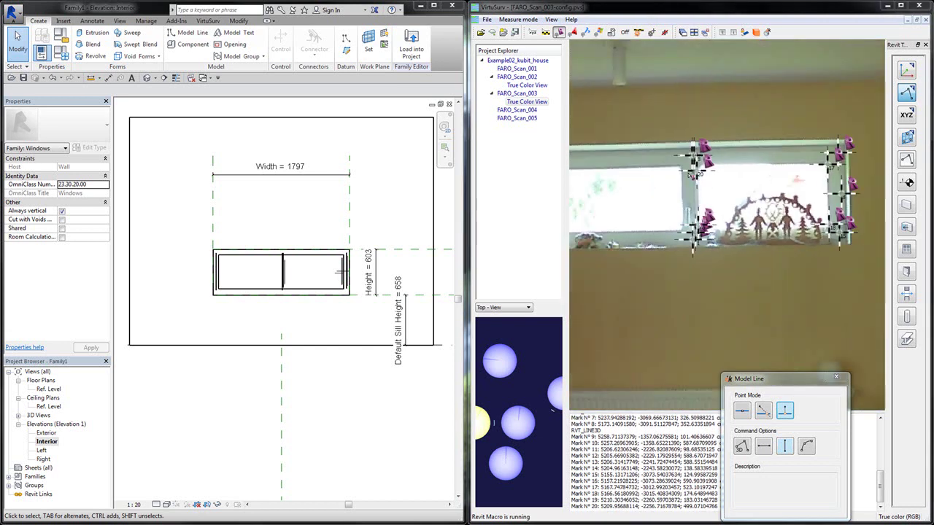
{"action": "scroll", "coordinate": [686, 166], "scroll_direction": "up", "scroll_amount": 2}
{"action": "left_click", "coordinate": [686, 164]}
{"action": "scroll", "coordinate": [687, 219], "scroll_direction": "down", "scroll_amount": 2}
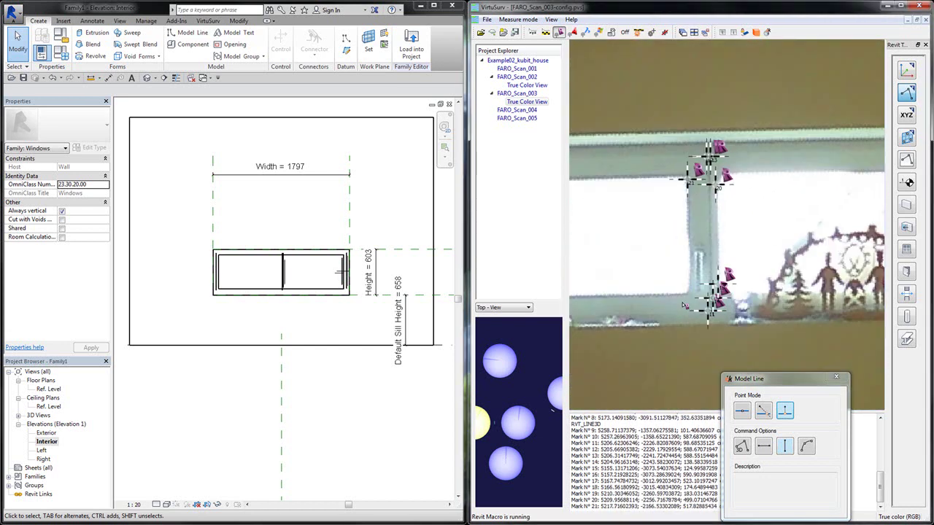
{"action": "scroll", "coordinate": [690, 292], "scroll_direction": "up", "scroll_amount": 2}
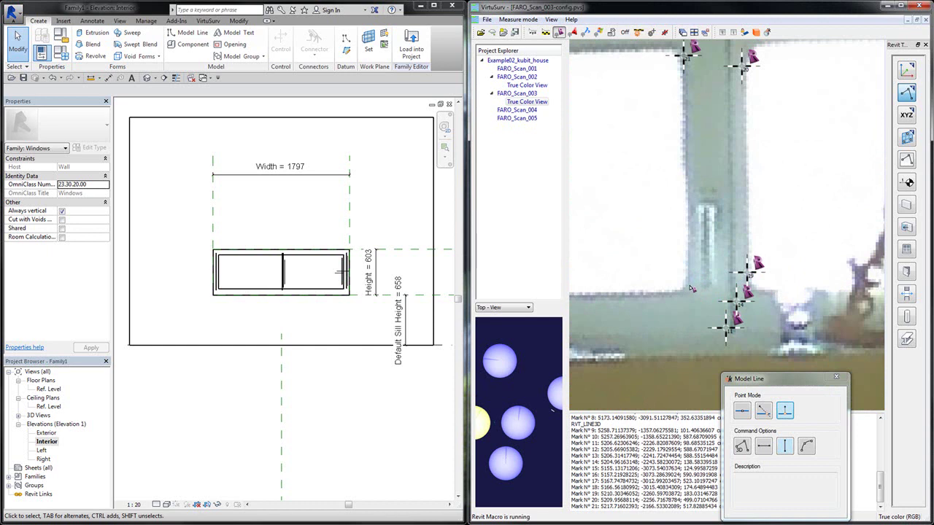
{"action": "left_click", "coordinate": [692, 289]}
Draw a vertical model line along the left edge of the left glass pane in the scan, from bottom to top
{"action": "scroll", "coordinate": [730, 291], "scroll_direction": "down", "scroll_amount": 2}
{"action": "scroll", "coordinate": [594, 296], "scroll_direction": "up", "scroll_amount": 3}
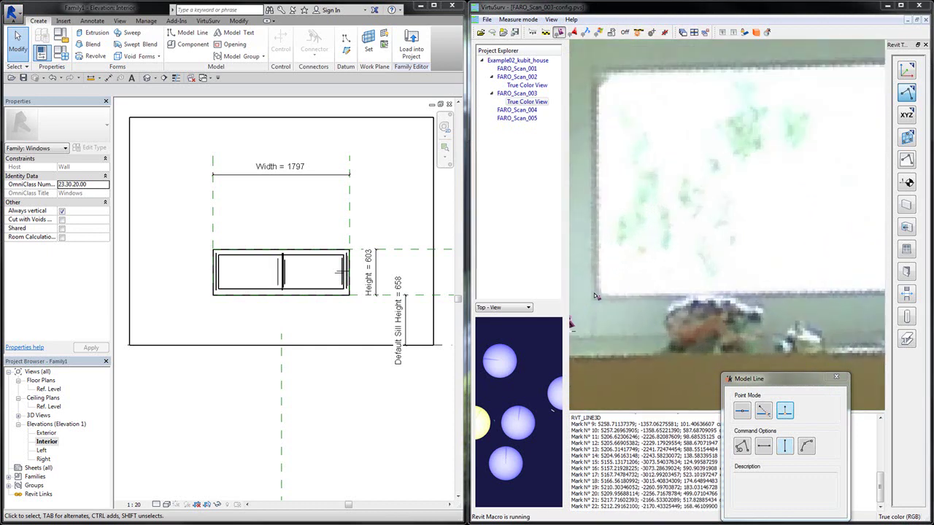
{"action": "left_click", "coordinate": [594, 293]}
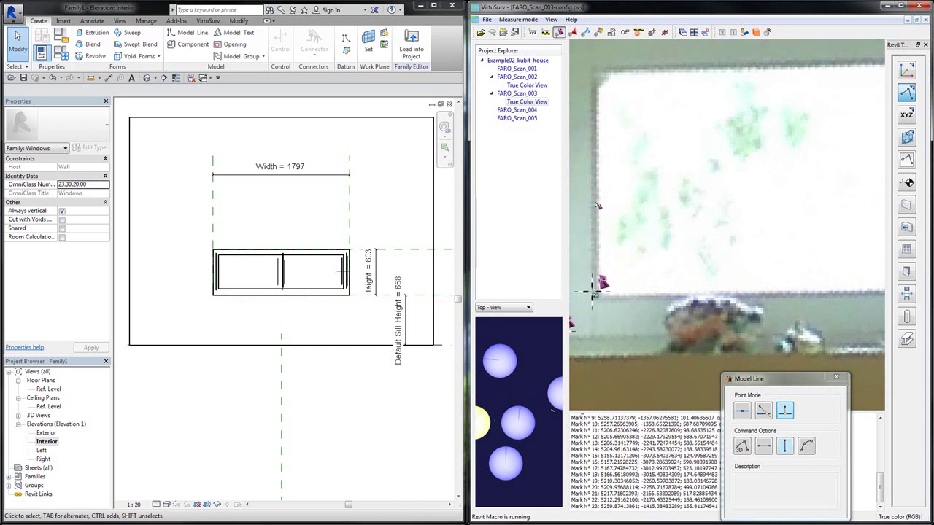
{"action": "left_click", "coordinate": [595, 88]}
{"action": "scroll", "coordinate": [595, 89], "scroll_direction": "down", "scroll_amount": 3}
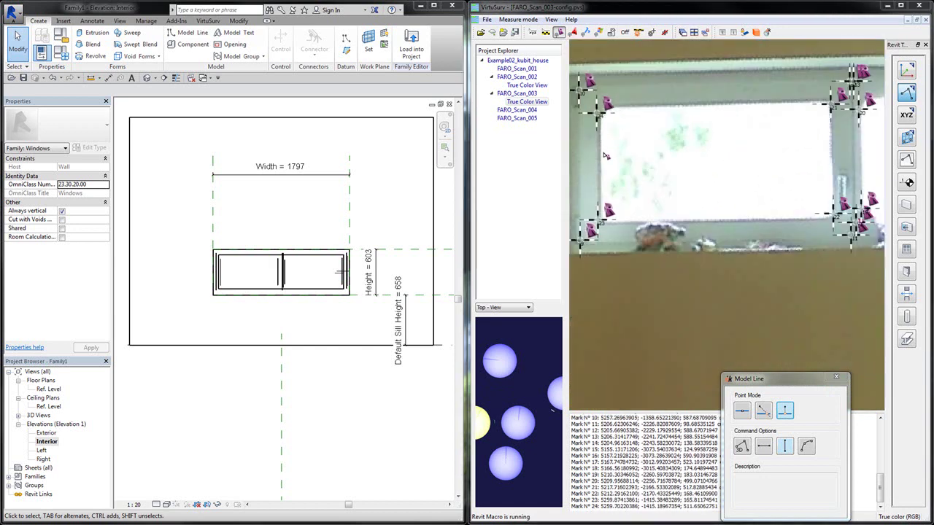
Draw a horizontal model line along the upper outer edge of the sashes, from the left corner to the right corner of the scanned window
{"action": "left_click", "coordinate": [763, 446]}
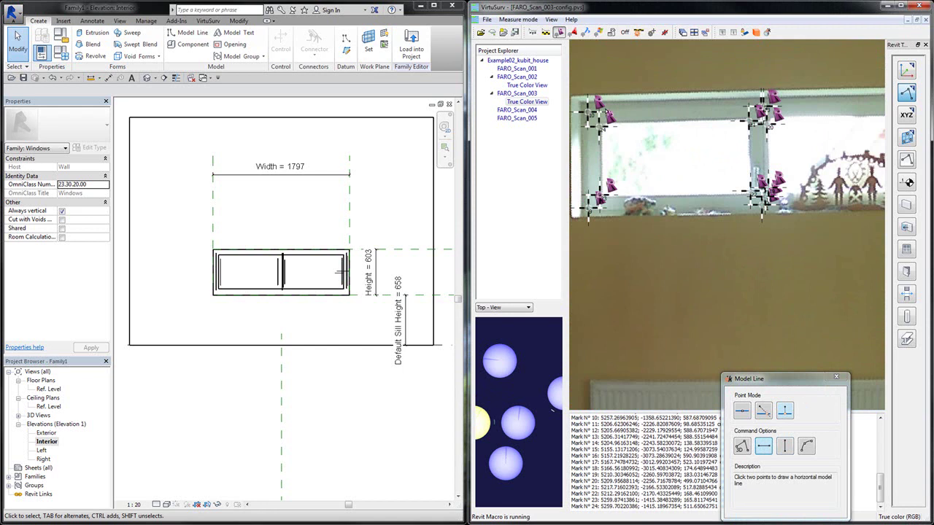
{"action": "scroll", "coordinate": [591, 91], "scroll_direction": "up", "scroll_amount": 3}
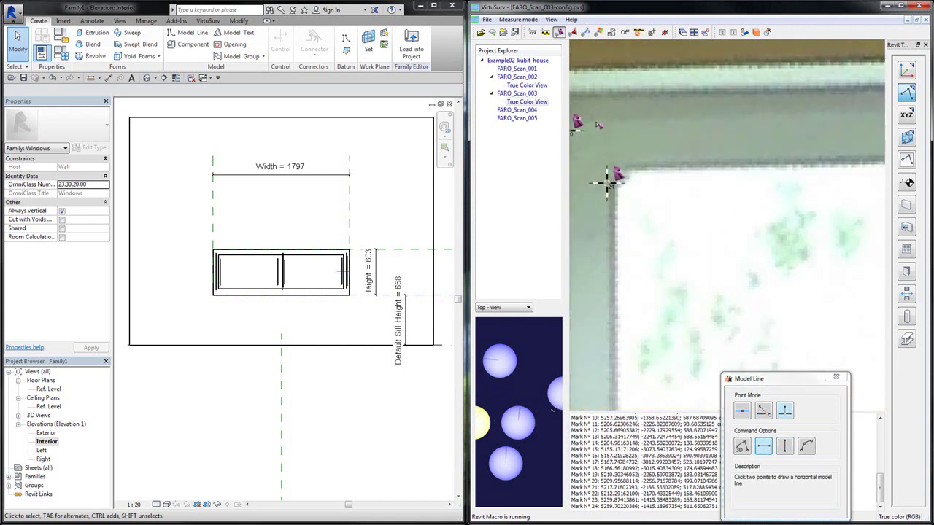
{"action": "left_click", "coordinate": [598, 127]}
{"action": "scroll", "coordinate": [598, 127], "scroll_direction": "down", "scroll_amount": 3}
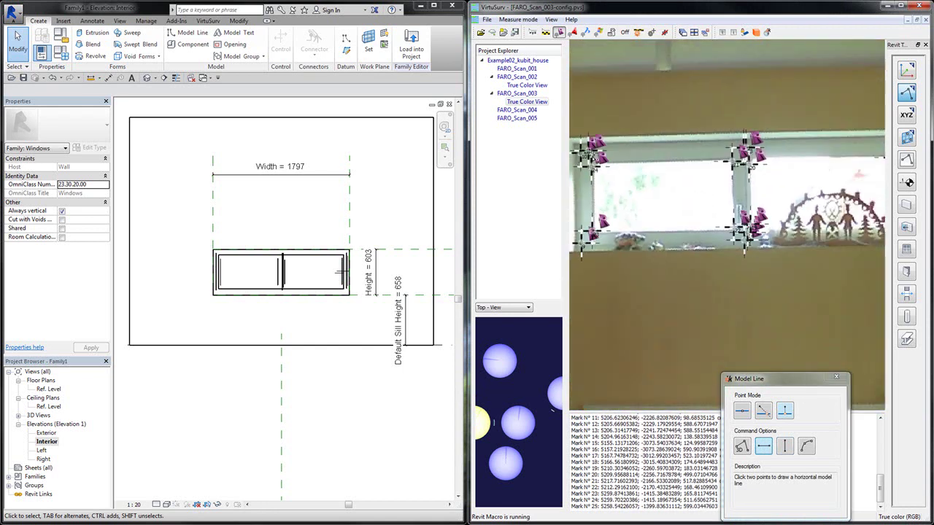
{"action": "scroll", "coordinate": [840, 142], "scroll_direction": "up", "scroll_amount": 3}
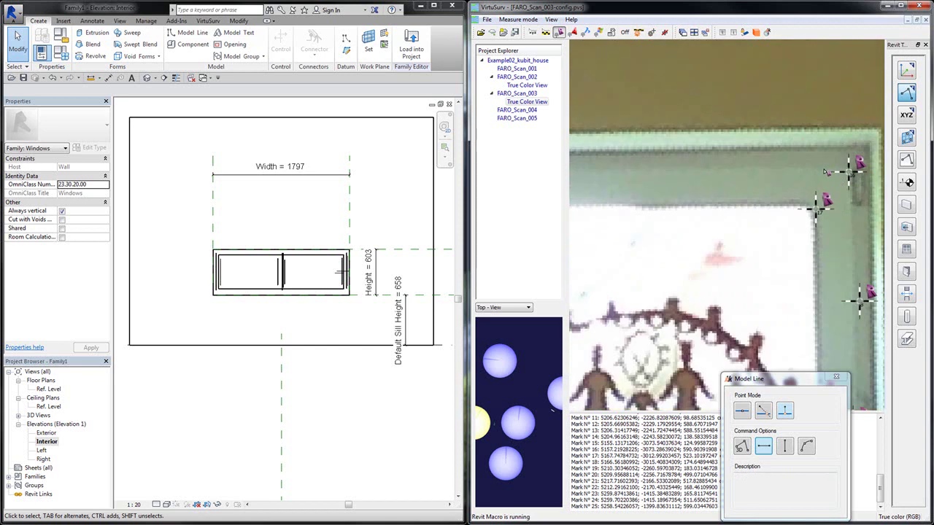
{"action": "left_click", "coordinate": [825, 172]}
Draw a horizontal model line along the upper edge of the glass, between the window's right and left corners
{"action": "left_click", "coordinate": [803, 206]}
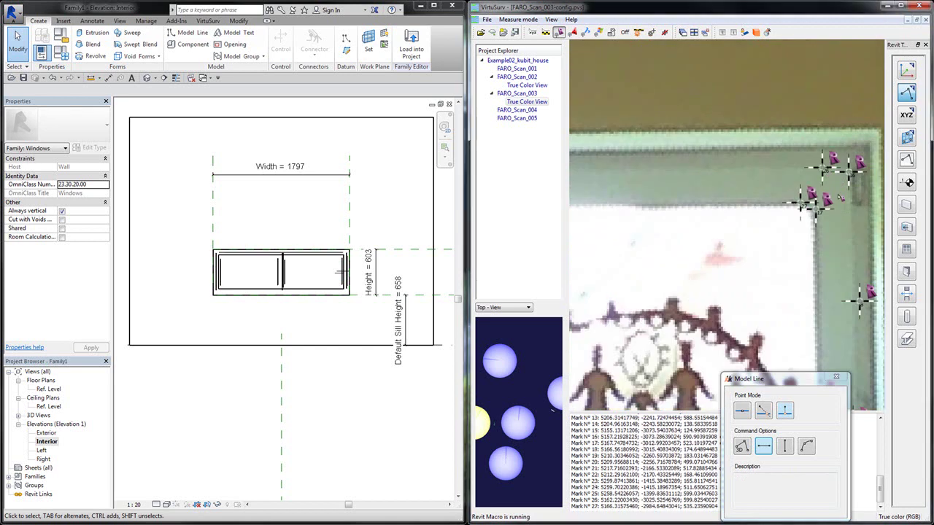
{"action": "scroll", "coordinate": [803, 206], "scroll_direction": "down", "scroll_amount": 5}
{"action": "scroll", "coordinate": [665, 203], "scroll_direction": "up", "scroll_amount": 5}
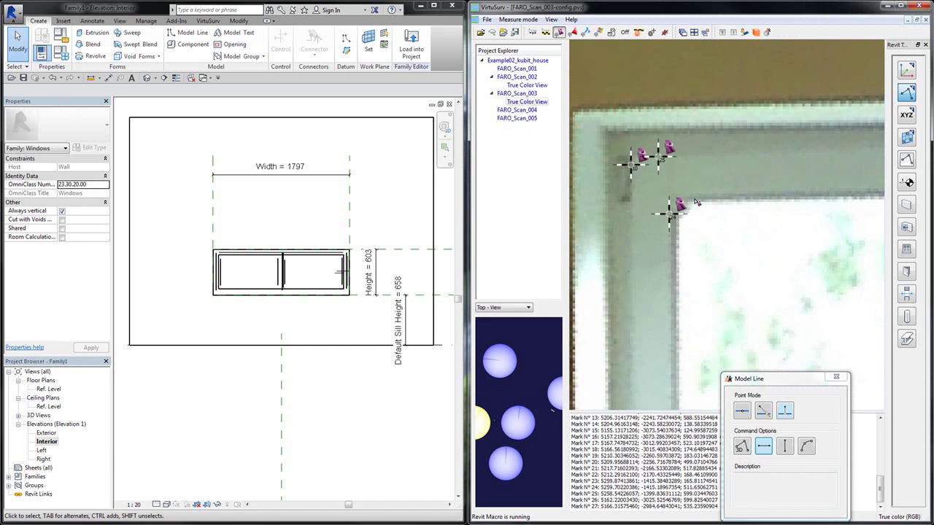
{"action": "left_click", "coordinate": [696, 203]}
Draw a horizontal model line along the lower edge of the glass, from the left pane's corner to the right pane's corner
{"action": "scroll", "coordinate": [696, 219], "scroll_direction": "down", "scroll_amount": 5}
{"action": "scroll", "coordinate": [694, 250], "scroll_direction": "up", "scroll_amount": 3}
{"action": "left_click", "coordinate": [678, 232]}
{"action": "scroll", "coordinate": [678, 232], "scroll_direction": "down", "scroll_amount": 5}
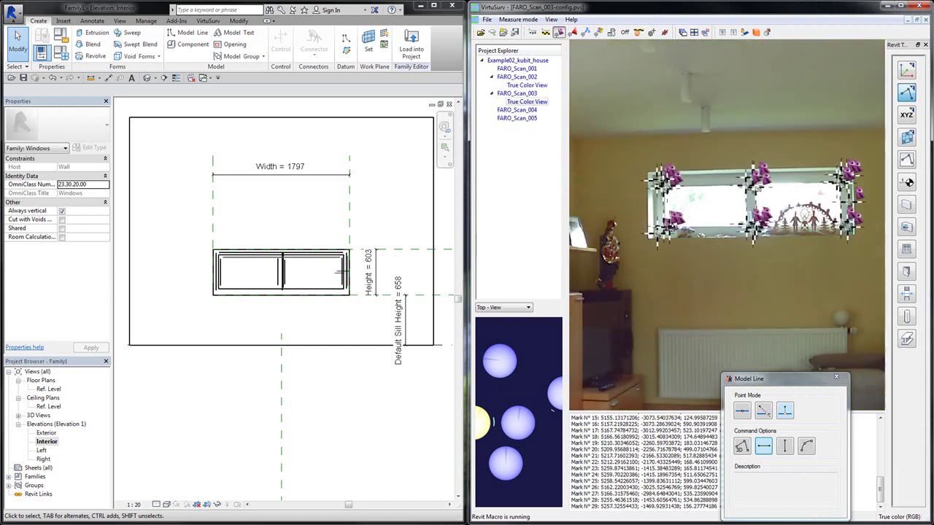
{"action": "scroll", "coordinate": [824, 226], "scroll_direction": "up", "scroll_amount": 2}
{"action": "scroll", "coordinate": [858, 232], "scroll_direction": "up", "scroll_amount": 4}
{"action": "scroll", "coordinate": [799, 223], "scroll_direction": "down", "scroll_amount": 2}
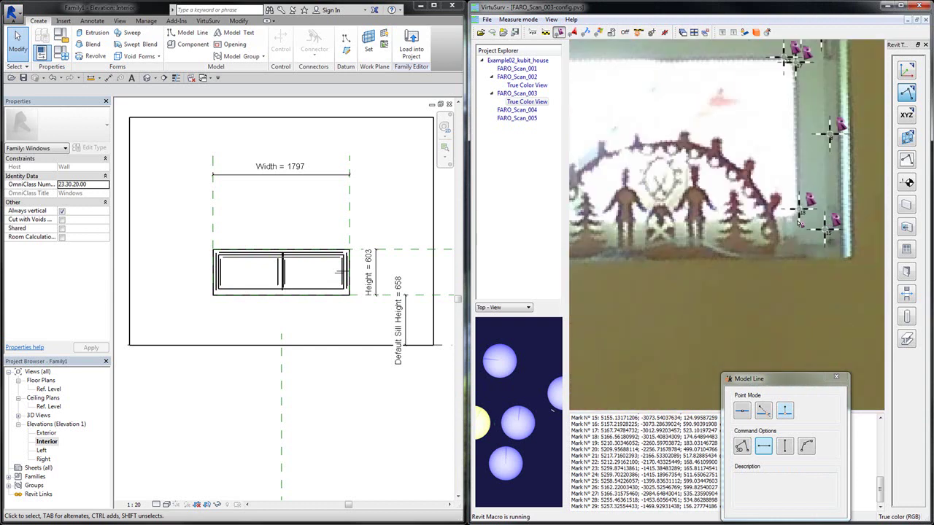
{"action": "scroll", "coordinate": [784, 223], "scroll_direction": "up", "scroll_amount": 3}
{"action": "left_click", "coordinate": [783, 220]}
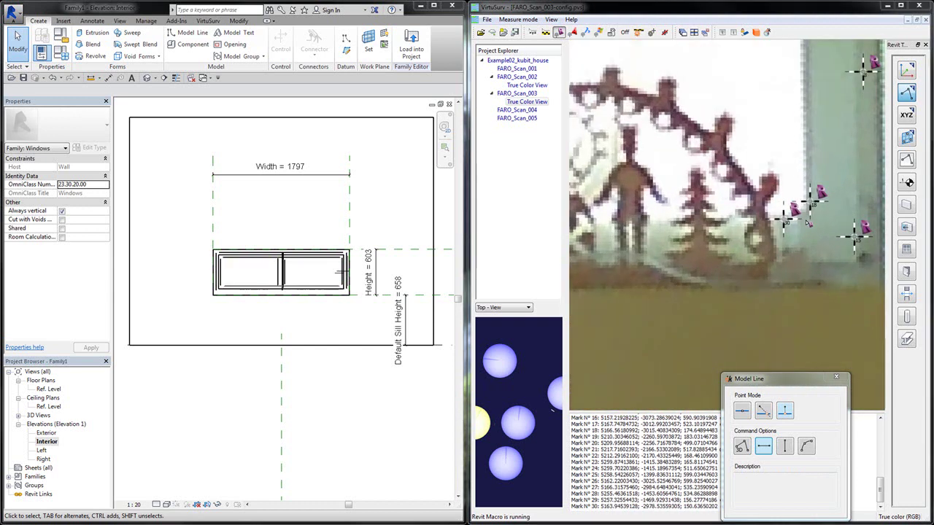
Draw a horizontal model line along the lower outer edge of the sashes, between the window's right and left corners
{"action": "left_click", "coordinate": [844, 264]}
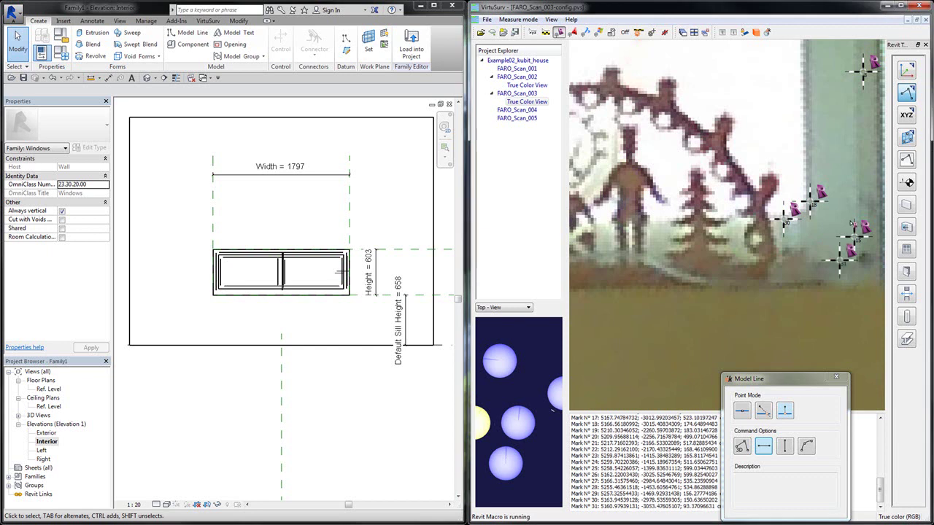
{"action": "scroll", "coordinate": [850, 241], "scroll_direction": "down", "scroll_amount": 5}
{"action": "scroll", "coordinate": [669, 257], "scroll_direction": "up", "scroll_amount": 5}
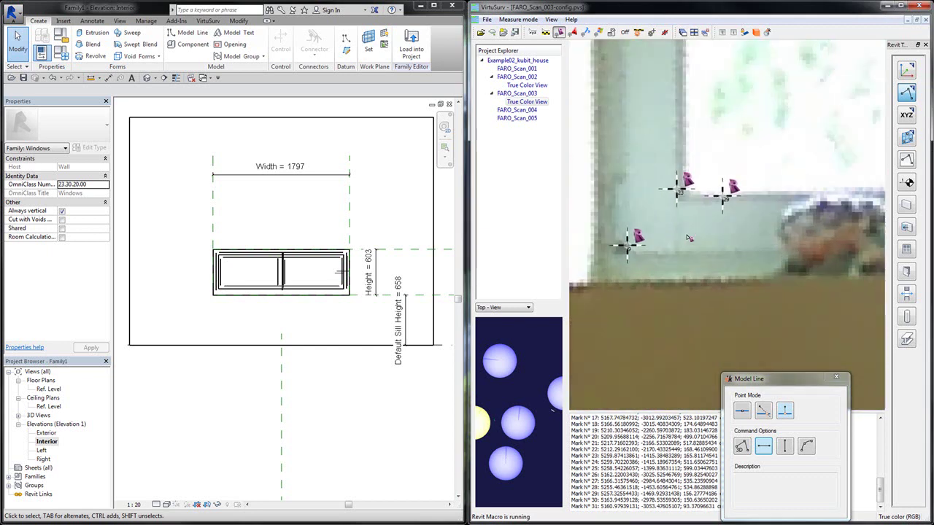
{"action": "left_click", "coordinate": [665, 253]}
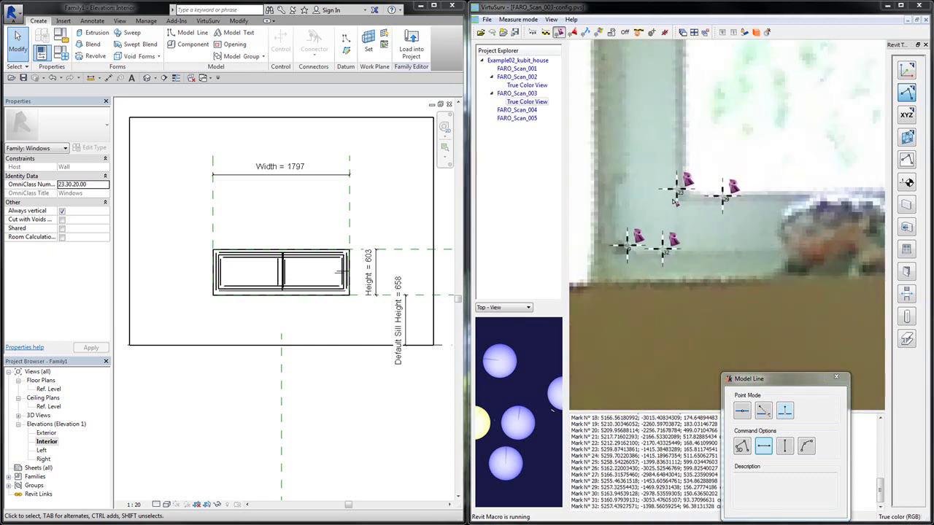
Switch to Revit and display the traced window lines in the Interior elevation as thin lines
{"action": "scroll", "coordinate": [672, 208], "scroll_direction": "down", "scroll_amount": 3}
{"action": "scroll", "coordinate": [394, 192], "scroll_direction": "down", "scroll_amount": 3}
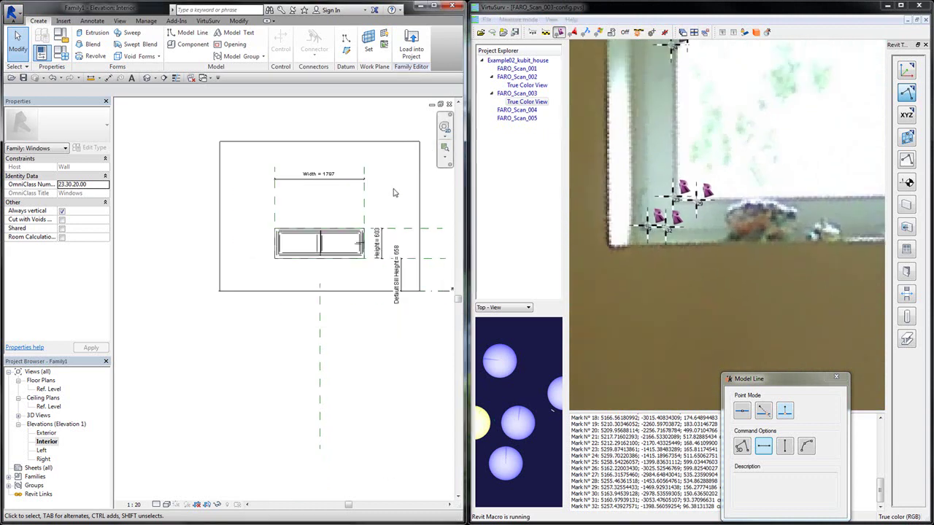
{"action": "scroll", "coordinate": [329, 237], "scroll_direction": "up", "scroll_amount": 5}
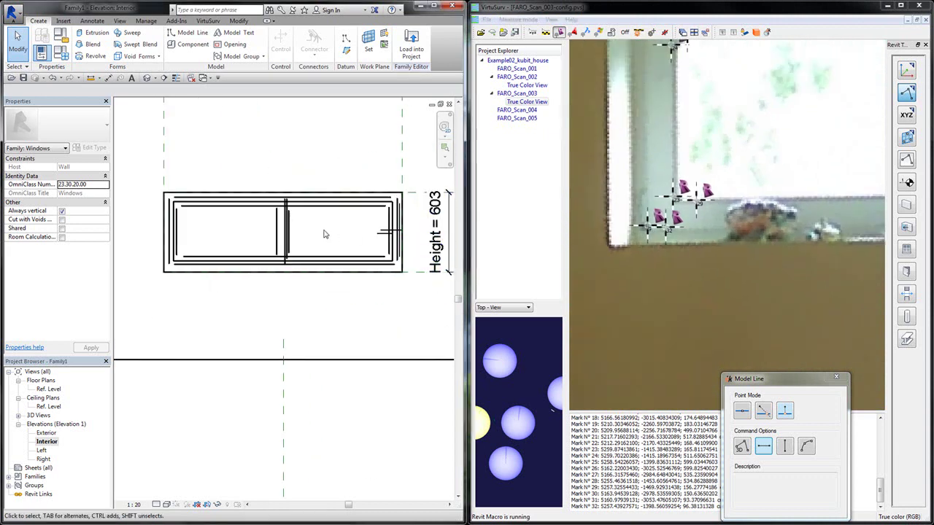
{"action": "scroll", "coordinate": [307, 240], "scroll_direction": "down", "scroll_amount": 1}
{"action": "scroll", "coordinate": [256, 241], "scroll_direction": "up", "scroll_amount": 1}
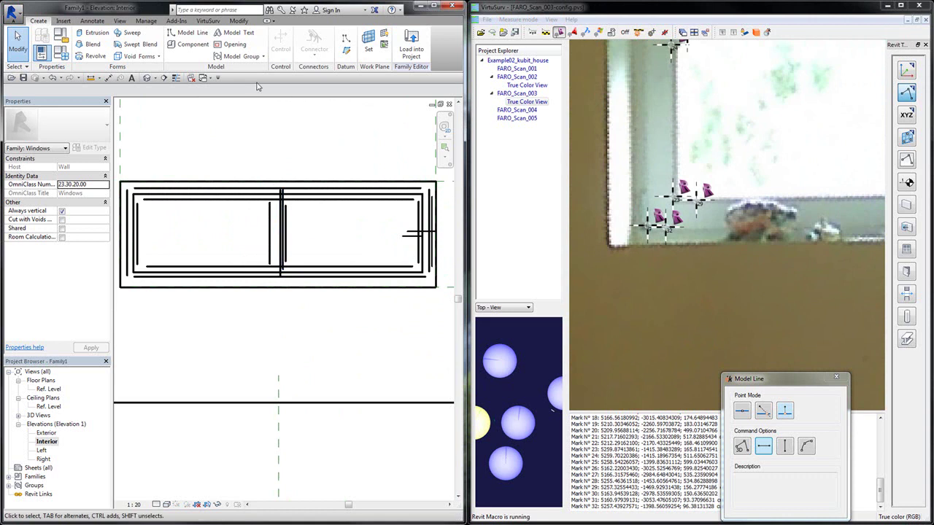
{"action": "left_click", "coordinate": [177, 79]}
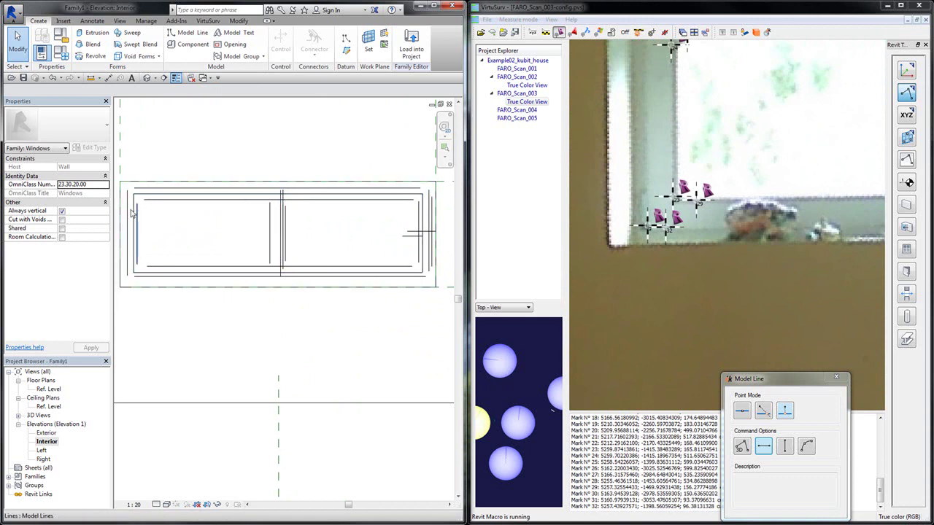
Start an extrusion and pick the traced outer sash edges on all four sides as sketch lines
{"action": "left_click", "coordinate": [93, 32]}
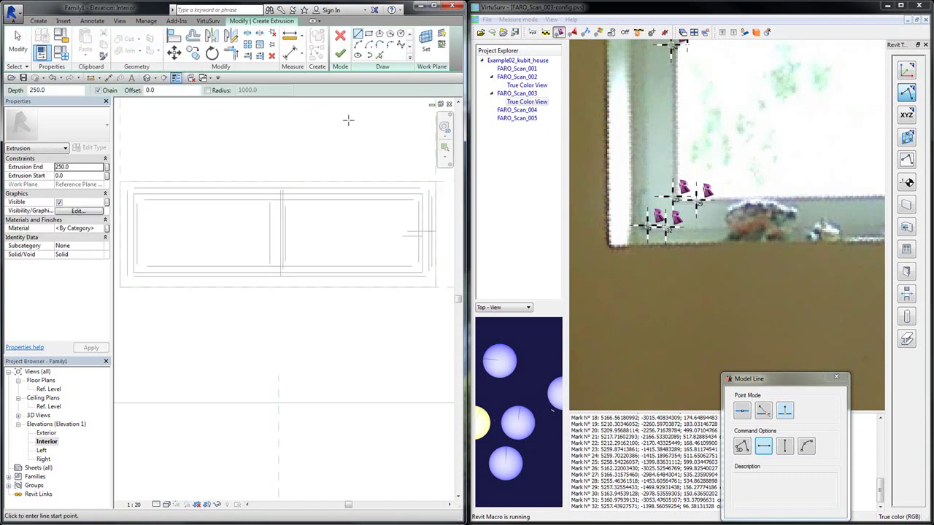
{"action": "left_click", "coordinate": [380, 56]}
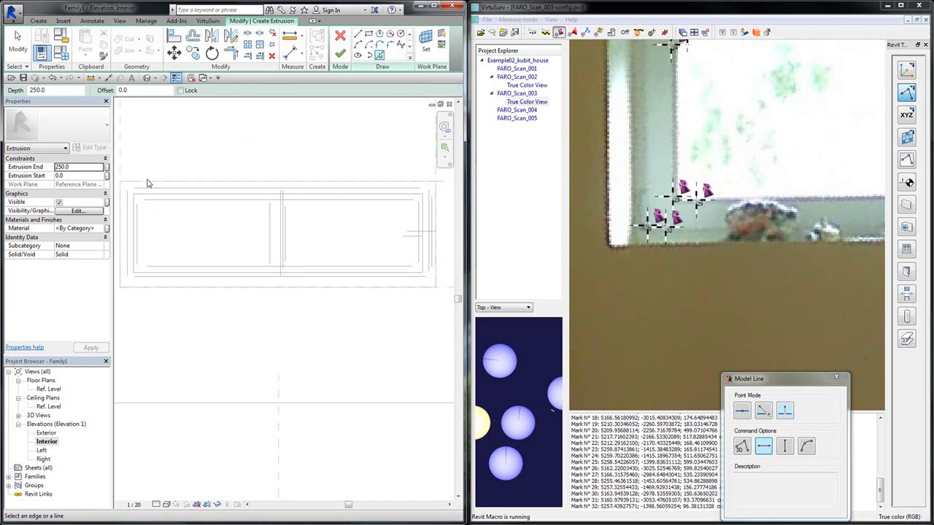
{"action": "left_click", "coordinate": [225, 193]}
{"action": "left_click", "coordinate": [121, 234]}
{"action": "left_click", "coordinate": [153, 279]}
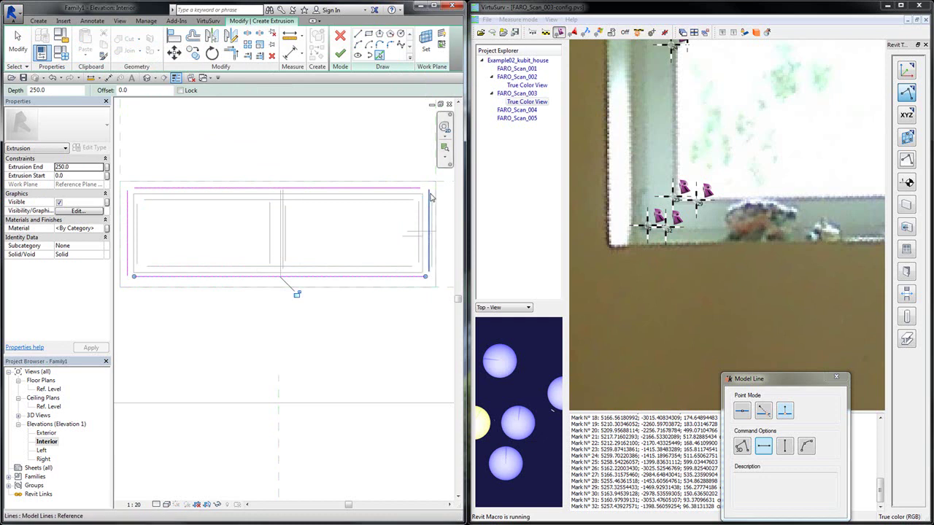
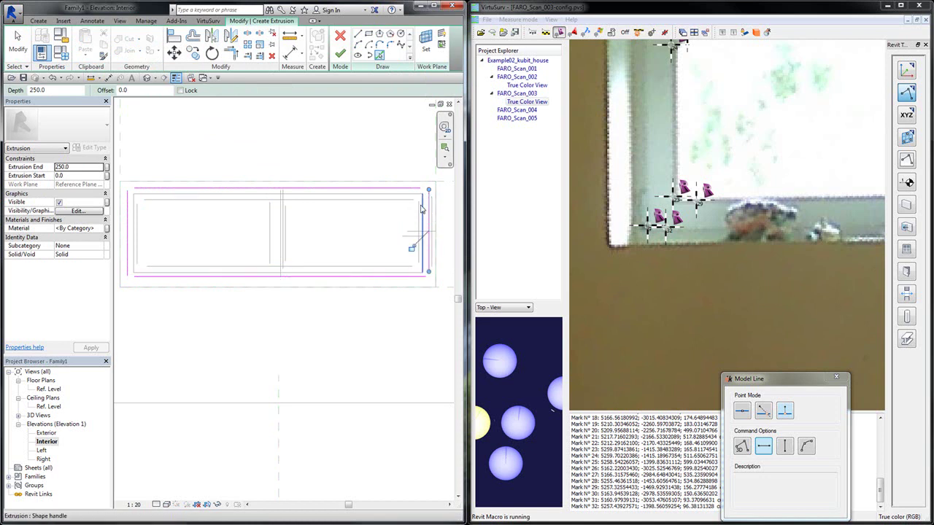
Add the traced glass edges and the vertical lines at the window's centre to the extrusion sketch by picking them
{"action": "left_click", "coordinate": [406, 201]}
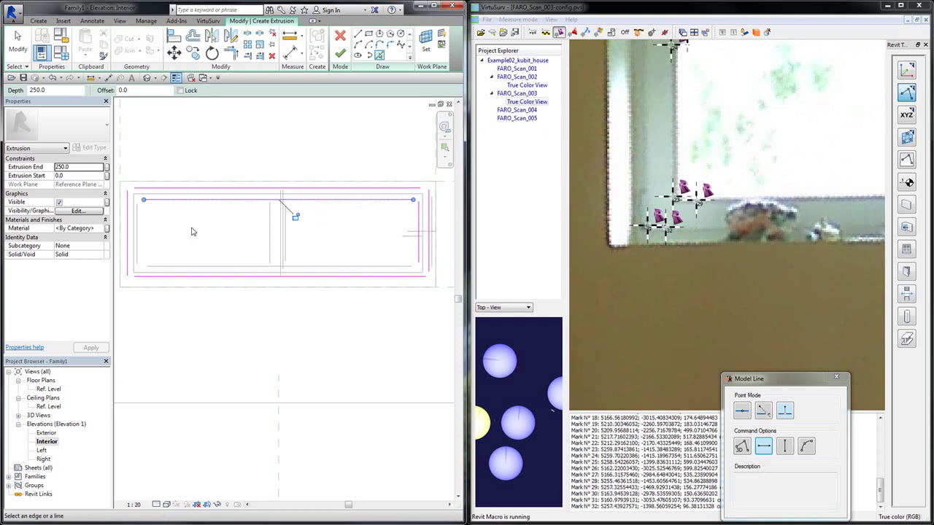
{"action": "left_click", "coordinate": [150, 266]}
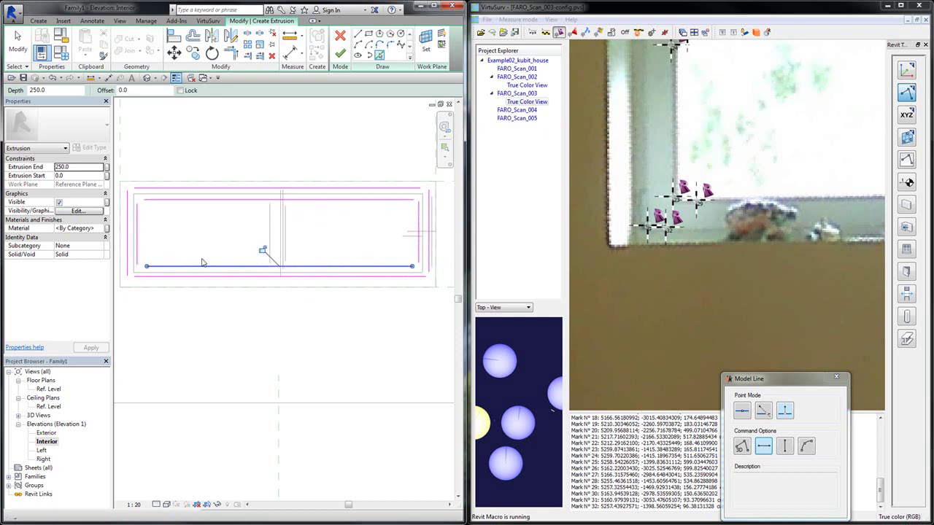
{"action": "scroll", "coordinate": [297, 218], "scroll_direction": "up", "scroll_amount": 2}
{"action": "left_click", "coordinate": [278, 215]}
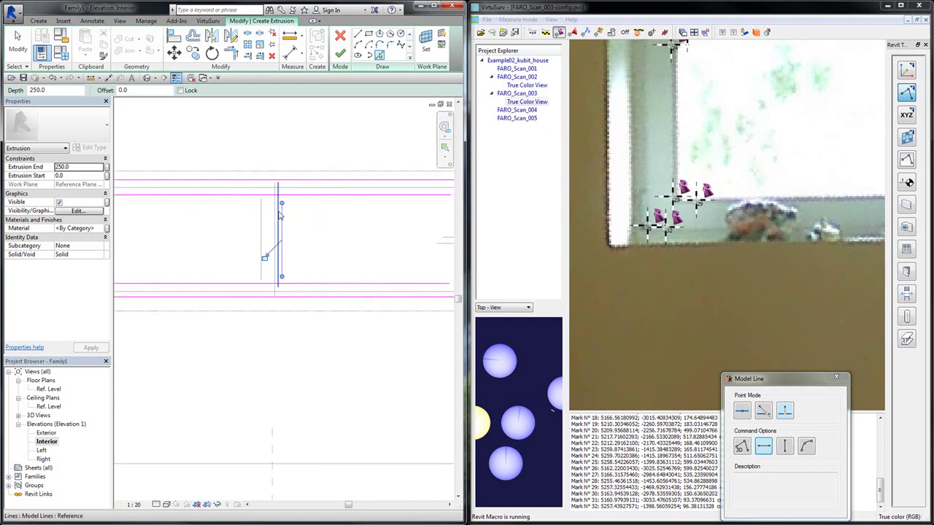
{"action": "left_click", "coordinate": [276, 216]}
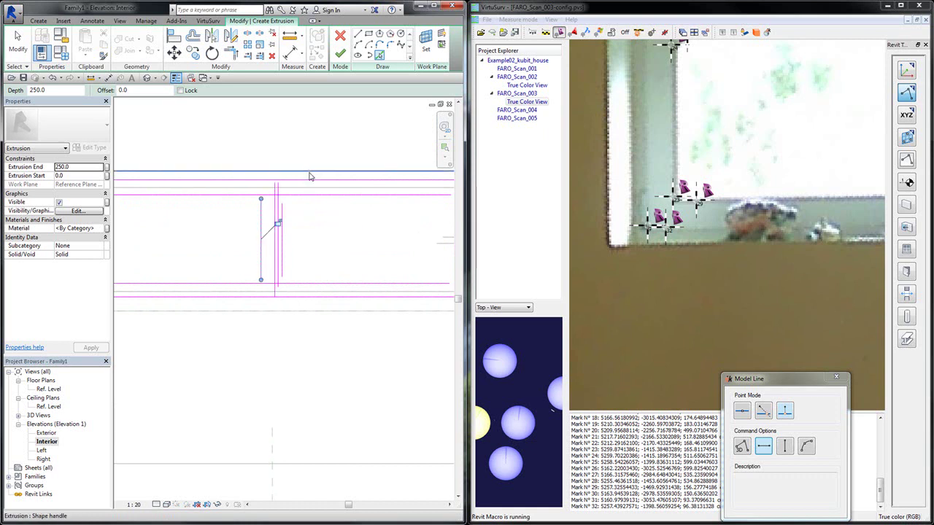
Trim the outer and glass sketch lines into closed corners at the window's left end
{"action": "scroll", "coordinate": [309, 226], "scroll_direction": "down", "scroll_amount": 3}
{"action": "left_click", "coordinate": [231, 52]}
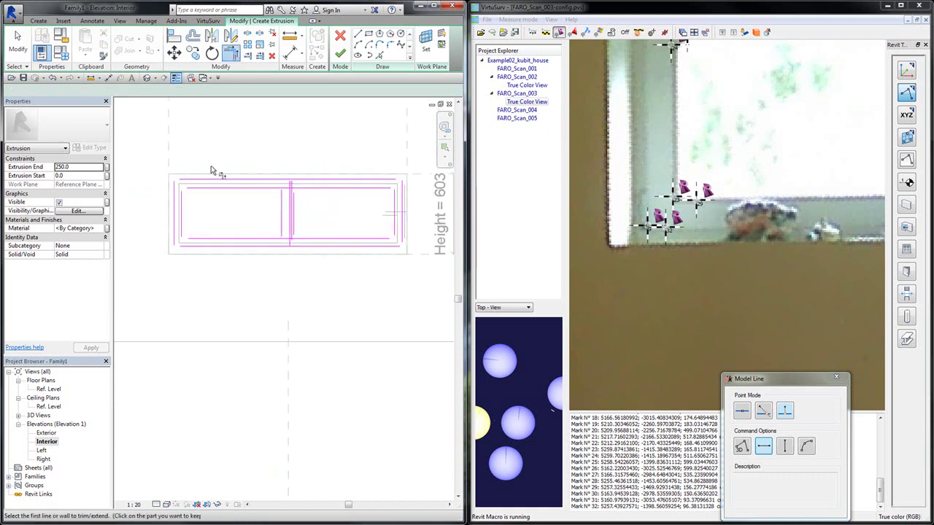
{"action": "scroll", "coordinate": [205, 166], "scroll_direction": "up", "scroll_amount": 1}
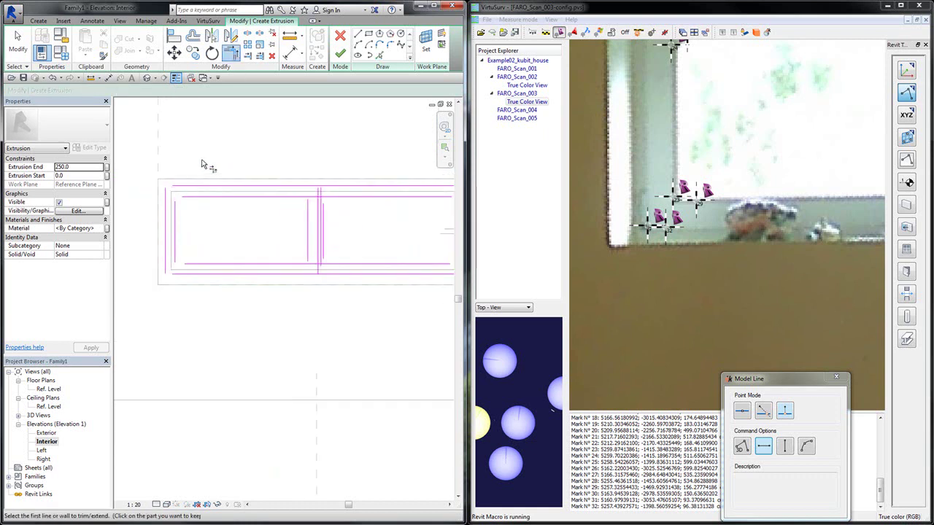
{"action": "left_click", "coordinate": [186, 199]}
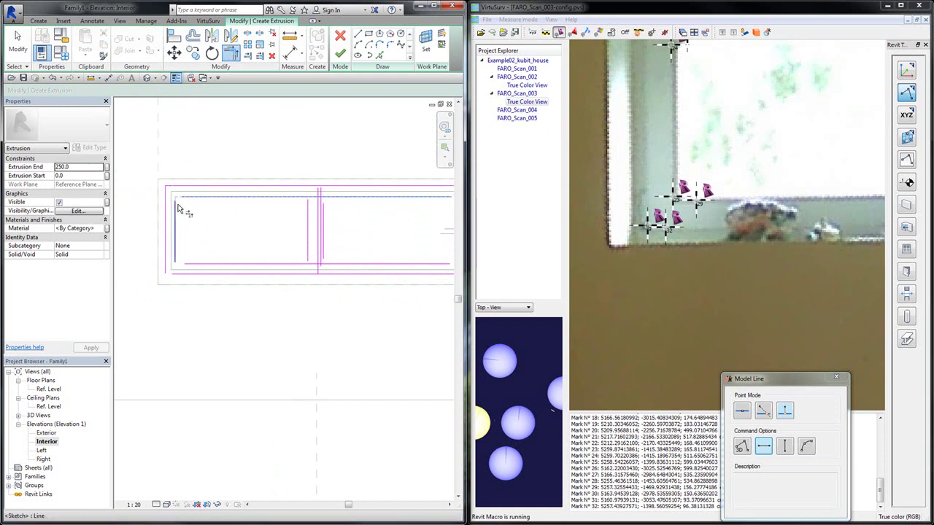
{"action": "left_click", "coordinate": [181, 264]}
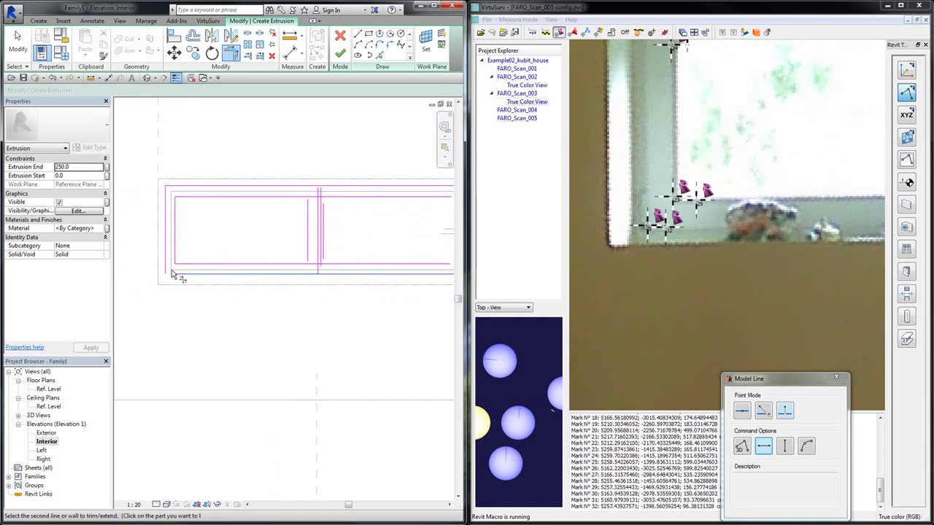
Trim the outer and glass sketch lines into closed corners at the window's right end
{"action": "scroll", "coordinate": [178, 236], "scroll_direction": "down", "scroll_amount": 2}
{"action": "scroll", "coordinate": [384, 195], "scroll_direction": "up", "scroll_amount": 2}
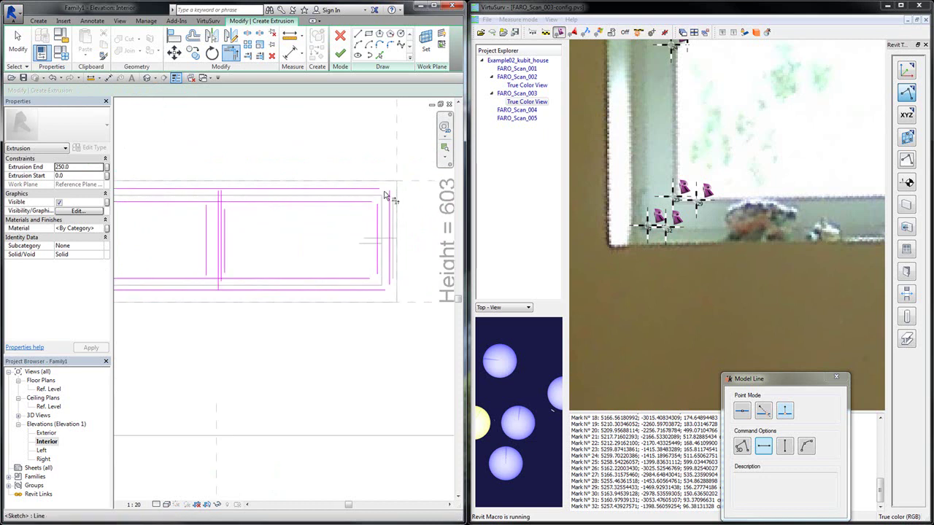
{"action": "left_click", "coordinate": [391, 199]}
{"action": "left_click", "coordinate": [382, 191]}
{"action": "left_click", "coordinate": [370, 207]}
{"action": "left_click", "coordinate": [375, 276]}
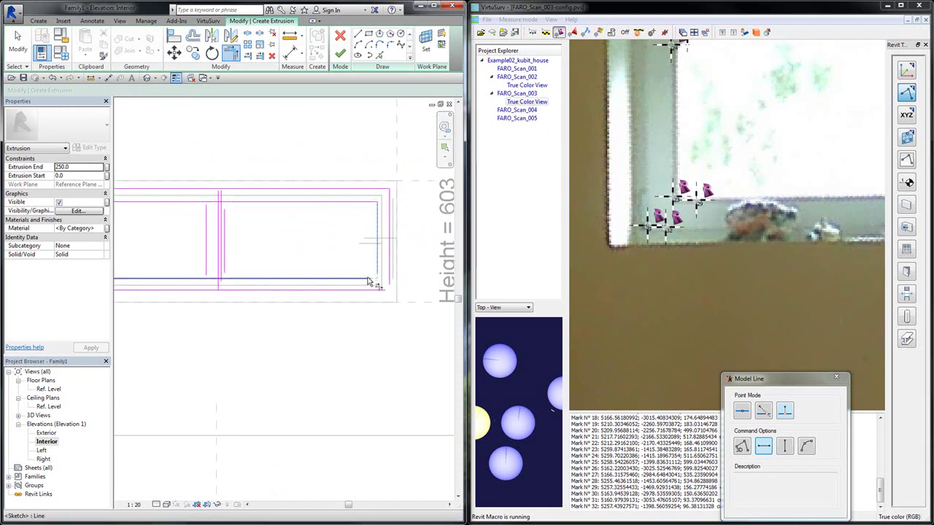
{"action": "left_click", "coordinate": [383, 288]}
{"action": "left_click", "coordinate": [389, 282]}
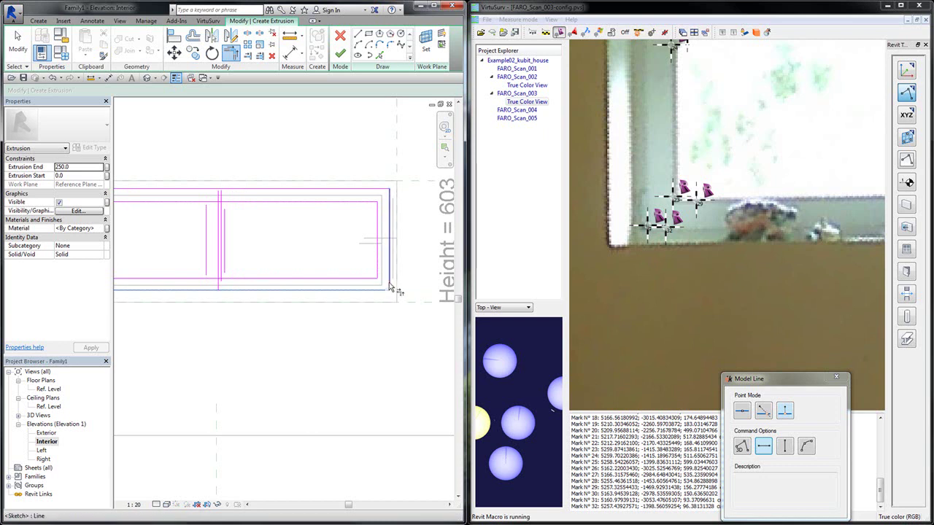
Extend the two middle sash edge lines to the upper and lower outer sash edges with Trim/Extend Multiple Elements
{"action": "scroll", "coordinate": [396, 212], "scroll_direction": "down", "scroll_amount": 2}
{"action": "scroll", "coordinate": [255, 213], "scroll_direction": "up", "scroll_amount": 3}
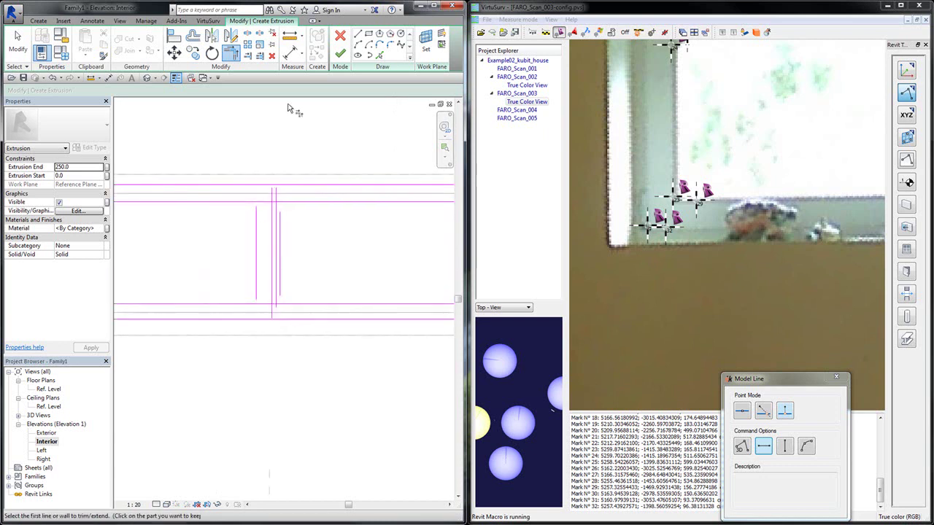
{"action": "left_click", "coordinate": [259, 58]}
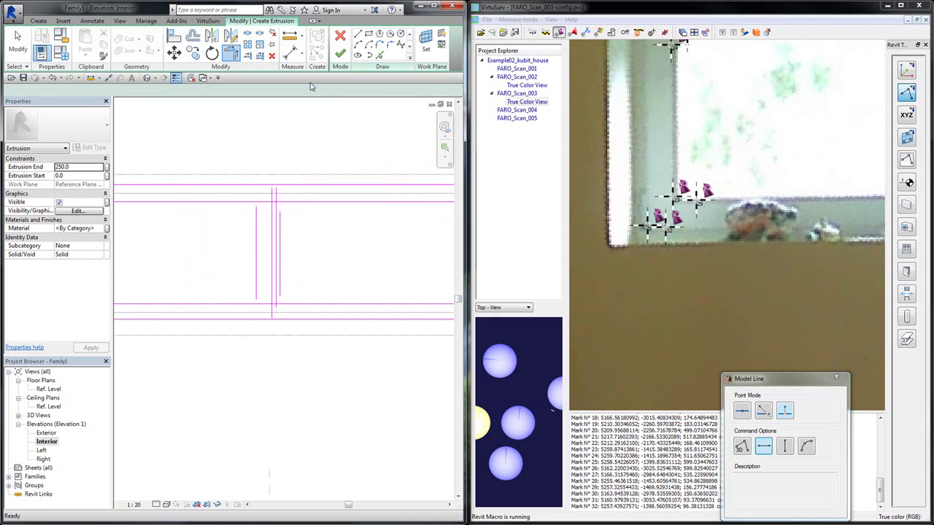
{"action": "left_click", "coordinate": [289, 189]}
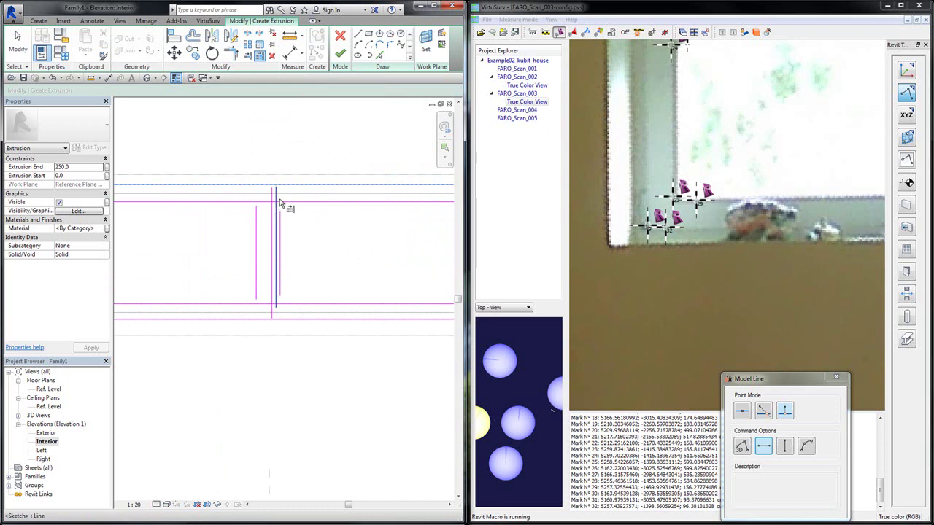
{"action": "left_click", "coordinate": [274, 202]}
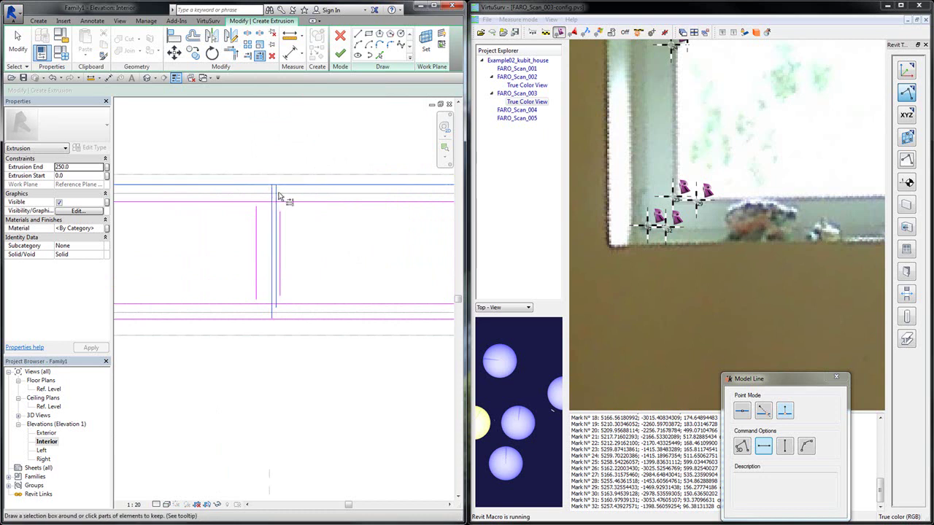
{"action": "left_click", "coordinate": [281, 318]}
{"action": "left_click", "coordinate": [275, 312]}
Extend the two inner vertical glass lines beside the centre to the upper and lower glass edges
{"action": "left_click", "coordinate": [260, 58]}
{"action": "left_click", "coordinate": [292, 204]}
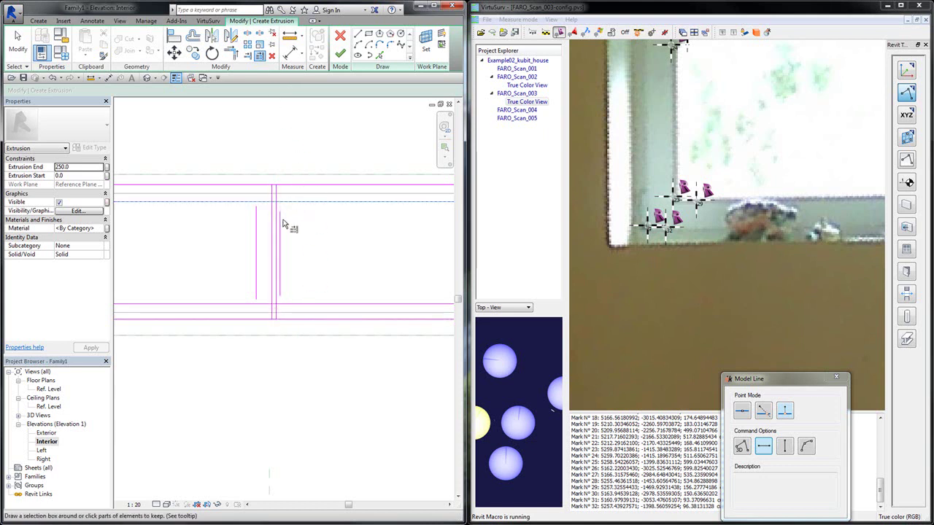
{"action": "left_click", "coordinate": [256, 224]}
{"action": "left_click", "coordinate": [260, 58]}
{"action": "left_click", "coordinate": [291, 303]}
{"action": "left_click", "coordinate": [281, 291]}
{"action": "left_click", "coordinate": [258, 292]}
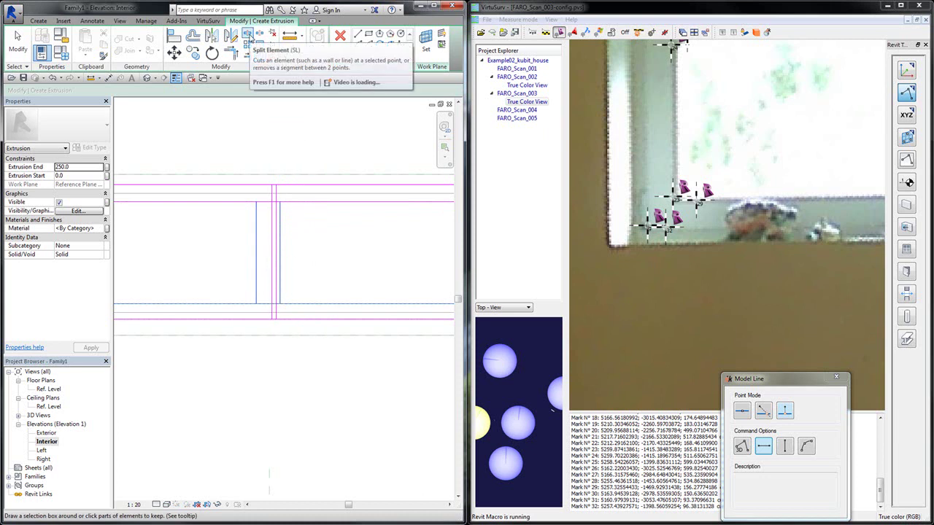
Split the upper and lower horizontal outer and glass lines where they meet the central vertical lines
{"action": "left_click", "coordinate": [248, 34]}
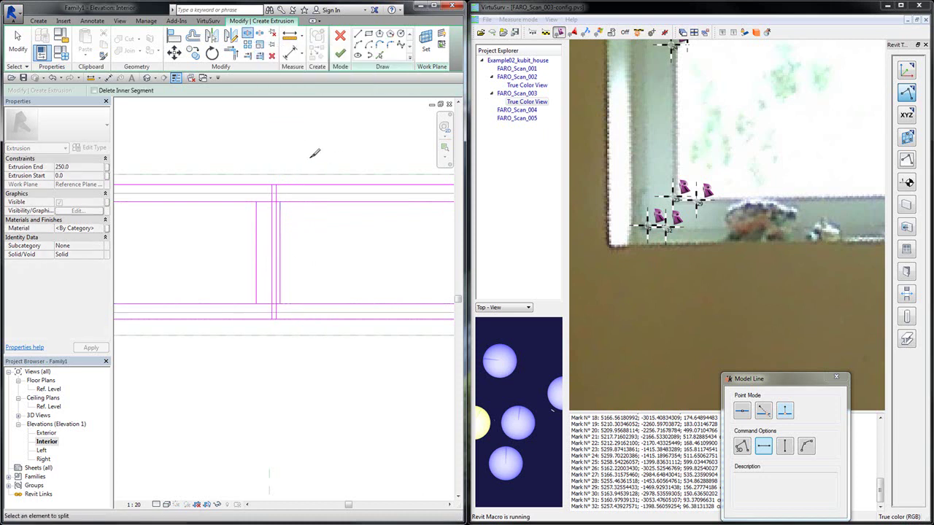
{"action": "left_click", "coordinate": [275, 184]}
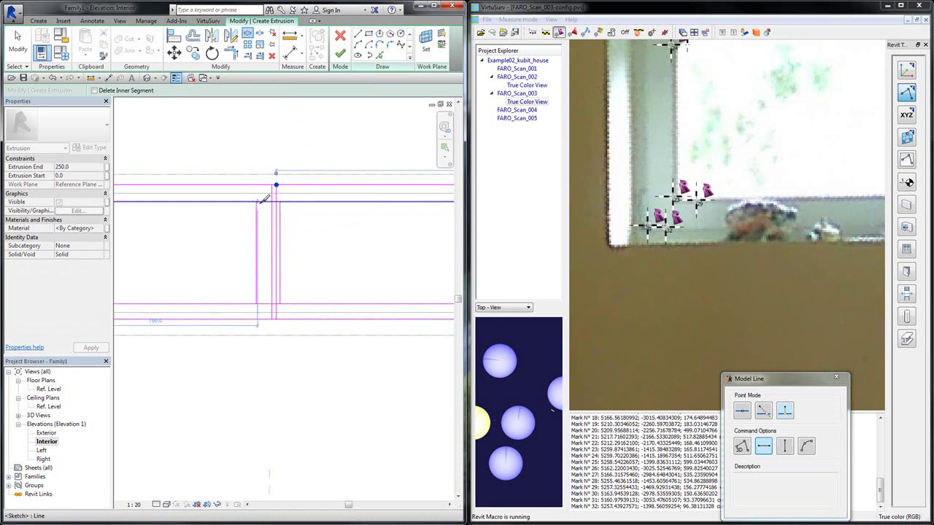
{"action": "left_click", "coordinate": [258, 201]}
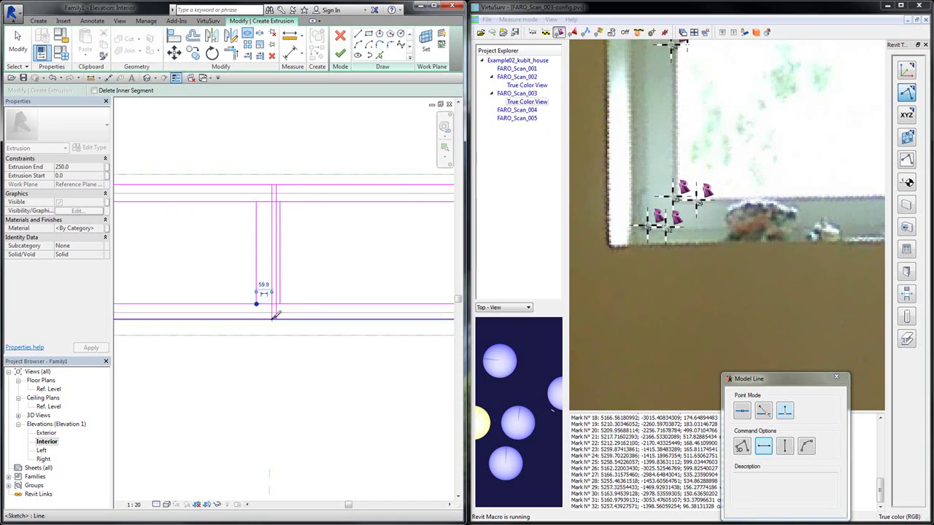
Trim the split outer and glass lines to the central verticals to form separate corners for the two sashes
{"action": "left_click", "coordinate": [231, 53]}
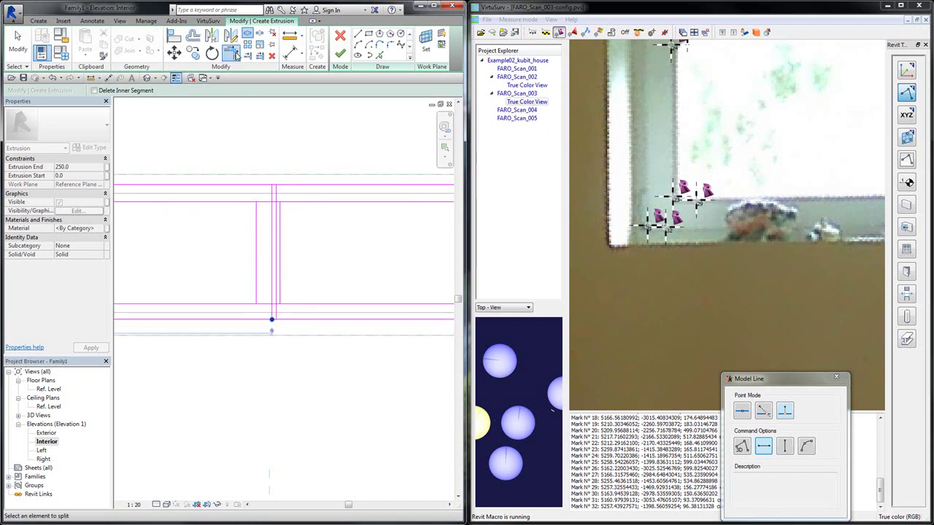
{"action": "left_click", "coordinate": [275, 192]}
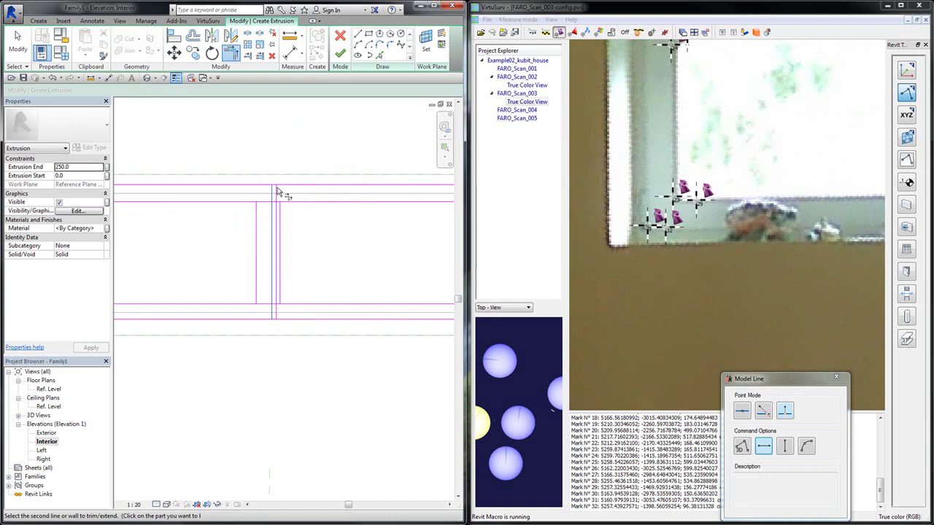
{"action": "left_click", "coordinate": [267, 187]}
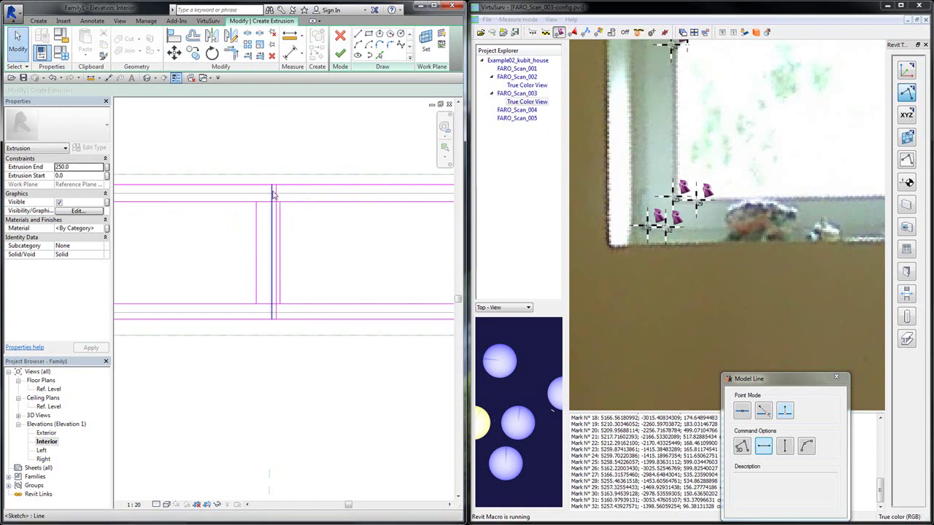
{"action": "left_click", "coordinate": [255, 206]}
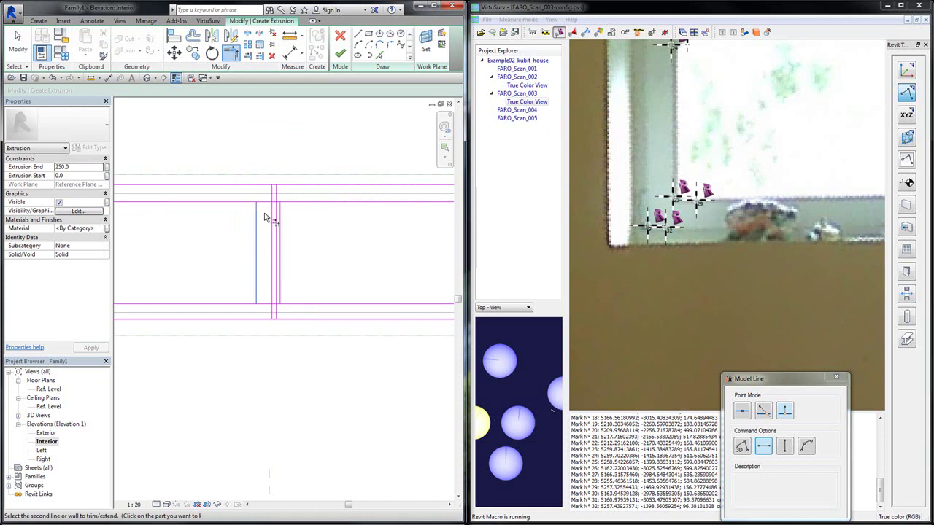
{"action": "left_click", "coordinate": [266, 202]}
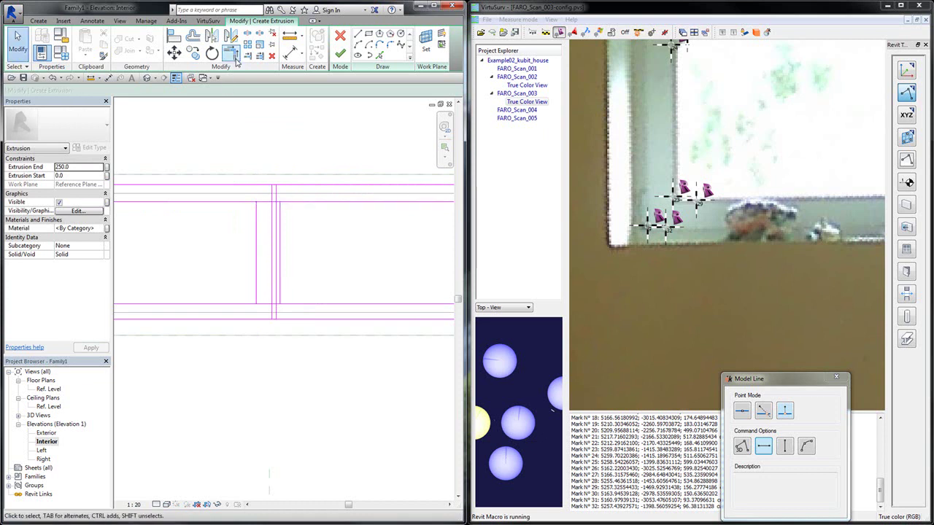
{"action": "left_click", "coordinate": [278, 188]}
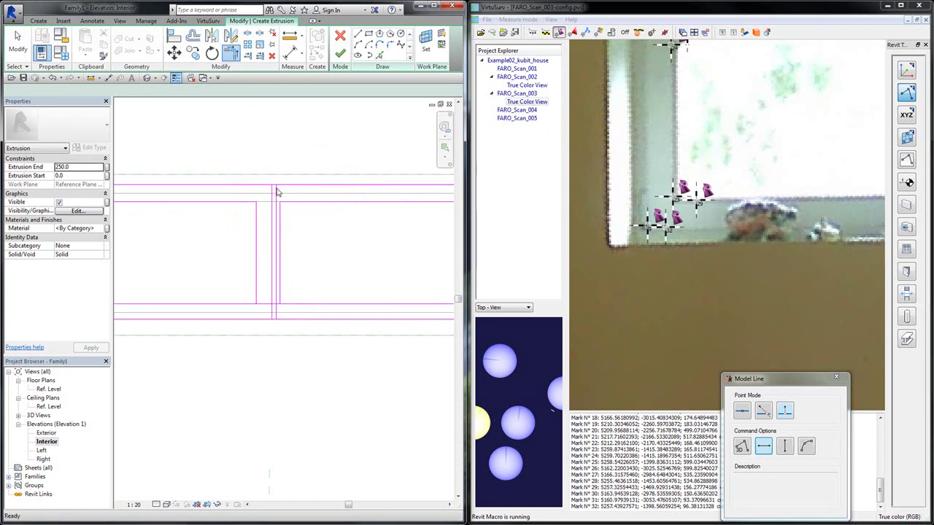
{"action": "key", "text": "Escape"}
{"action": "key", "text": "Escape"}
{"action": "scroll", "coordinate": [273, 186], "scroll_direction": "up", "scroll_amount": 3}
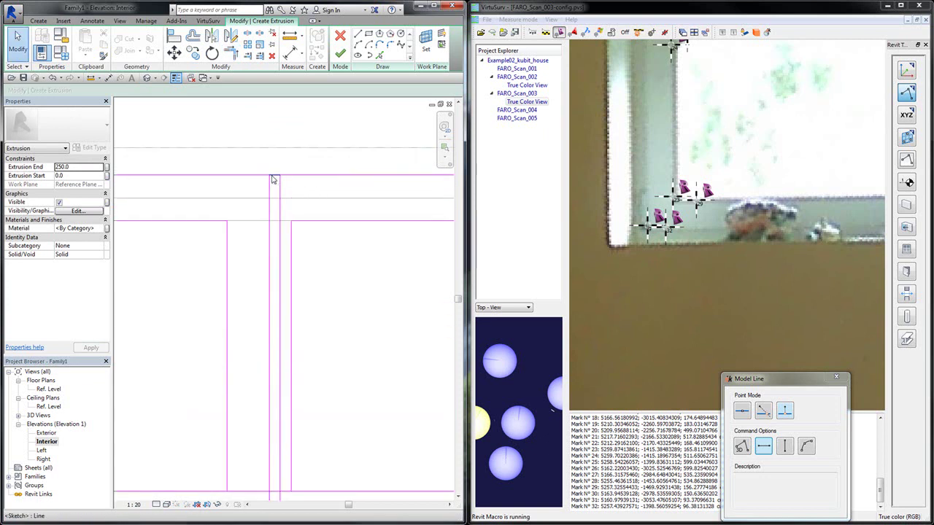
{"action": "left_click", "coordinate": [271, 183]}
{"action": "key", "text": "Escape"}
{"action": "scroll", "coordinate": [312, 191], "scroll_direction": "down", "scroll_amount": 2}
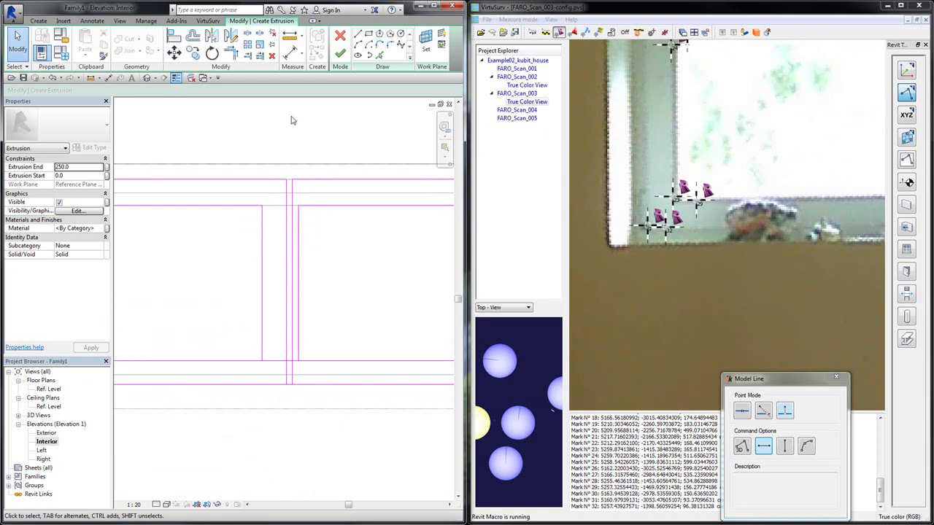
Trim the right pane's inner vertical glass line with the lower glass edge to close its corner near the centre
{"action": "left_click", "coordinate": [233, 53]}
{"action": "left_click", "coordinate": [299, 354]}
{"action": "left_click", "coordinate": [310, 360]}
{"action": "key", "text": "Escape"}
{"action": "scroll", "coordinate": [319, 209], "scroll_direction": "down", "scroll_amount": 3}
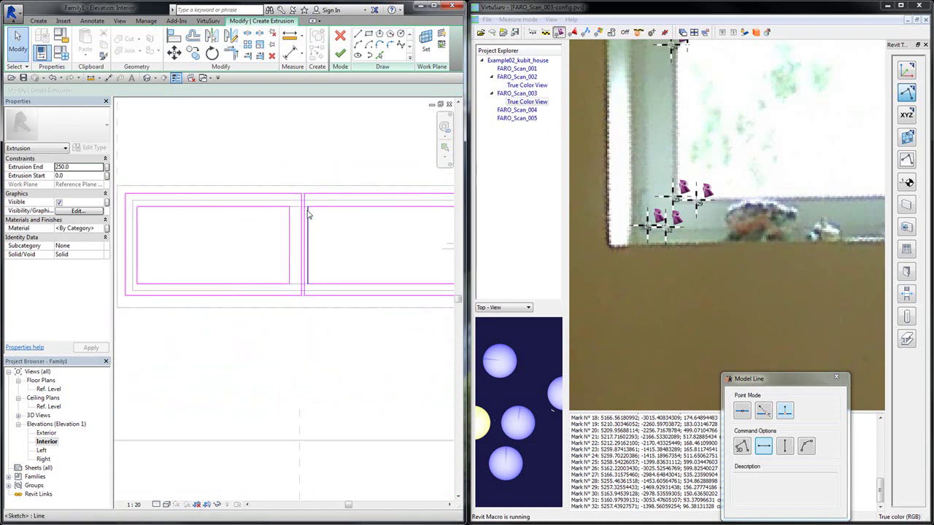
{"action": "scroll", "coordinate": [306, 215], "scroll_direction": "down", "scroll_amount": 3}
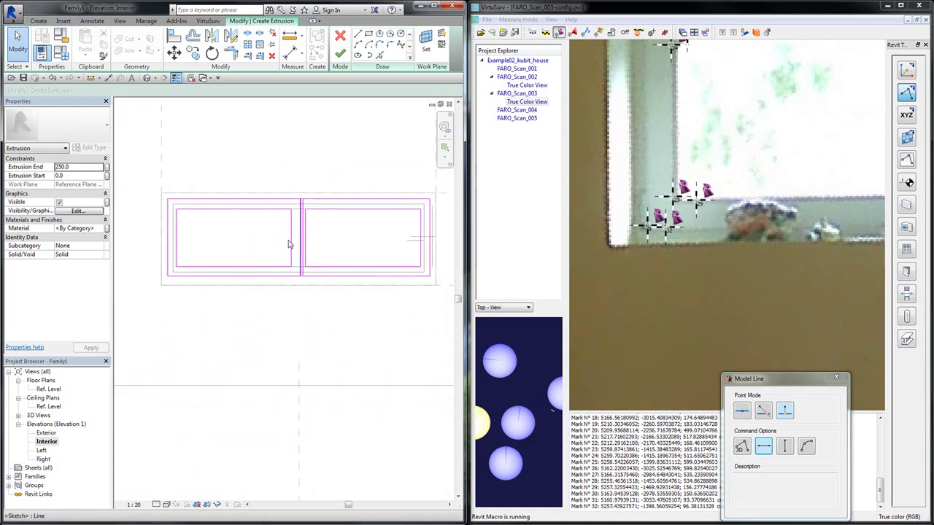
{"action": "scroll", "coordinate": [325, 244], "scroll_direction": "down", "scroll_amount": 1}
{"action": "scroll", "coordinate": [425, 223], "scroll_direction": "up", "scroll_amount": 1}
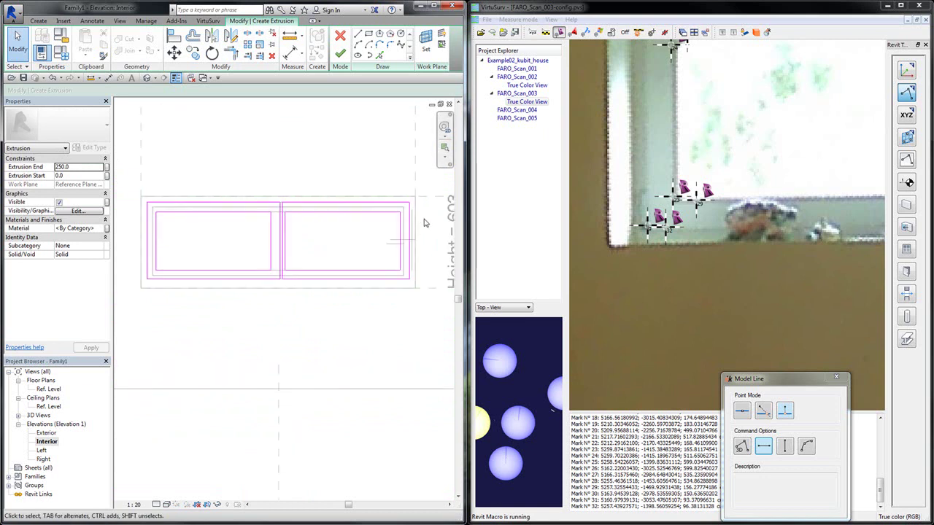
Finish the sash extrusion sketch and open the Ref. Level floor plan
{"action": "left_click", "coordinate": [337, 58]}
{"action": "left_click", "coordinate": [356, 229]}
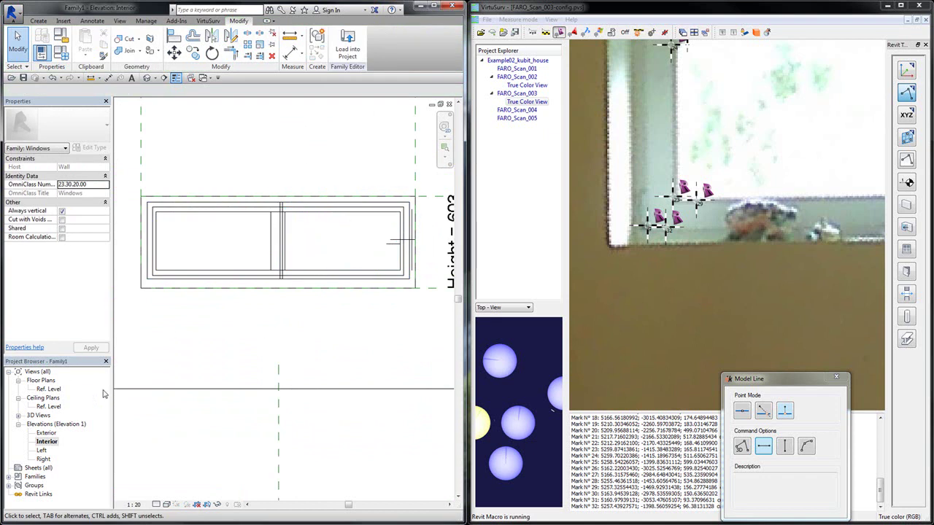
{"action": "double_click", "coordinate": [55, 391]}
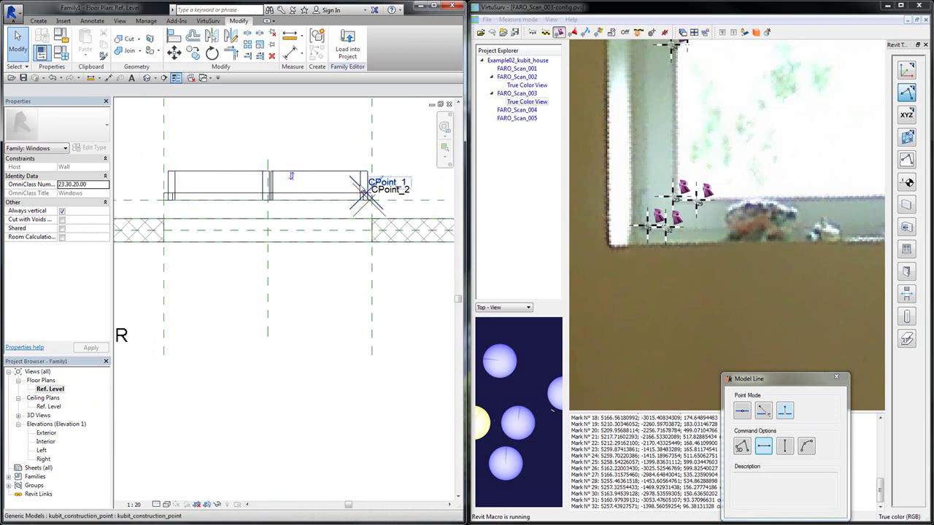
In VirtuSurv, place construction points on the window's central frame post, one in FARO_Scan_003 and one in the FARO_Scan_002 True Color View
{"action": "left_click", "coordinate": [605, 14]}
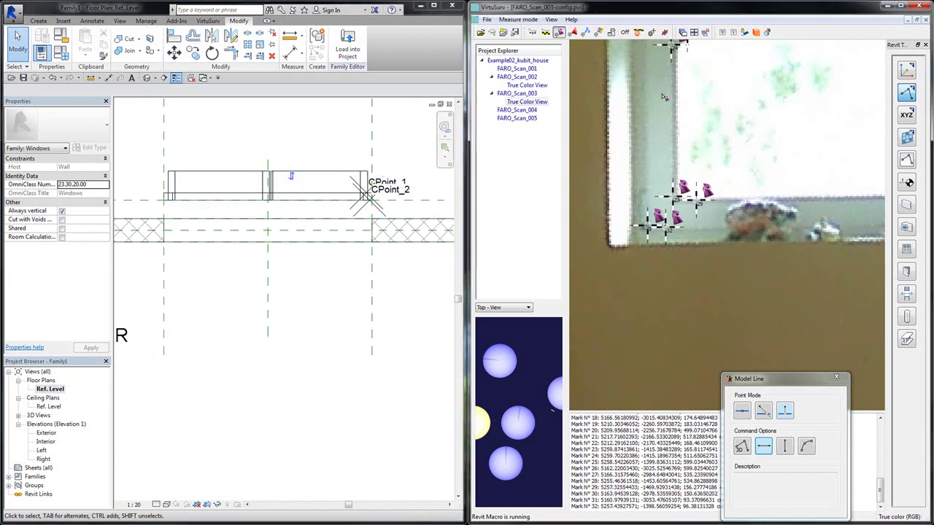
{"action": "left_click", "coordinate": [907, 116]}
{"action": "scroll", "coordinate": [625, 224], "scroll_direction": "down", "scroll_amount": 3}
{"action": "scroll", "coordinate": [657, 156], "scroll_direction": "up", "scroll_amount": 2}
{"action": "scroll", "coordinate": [646, 179], "scroll_direction": "down", "scroll_amount": 1}
{"action": "scroll", "coordinate": [720, 185], "scroll_direction": "down", "scroll_amount": 1}
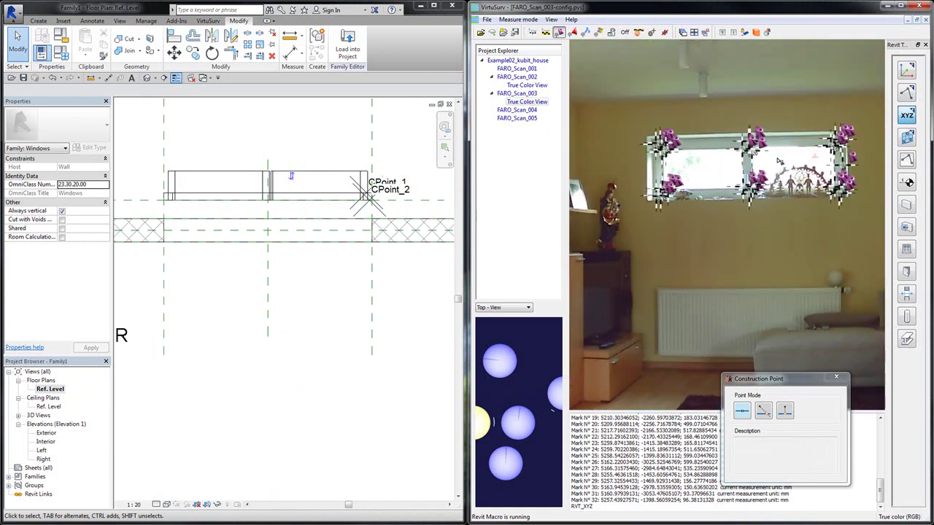
{"action": "scroll", "coordinate": [816, 163], "scroll_direction": "up", "scroll_amount": 1}
{"action": "scroll", "coordinate": [724, 167], "scroll_direction": "up", "scroll_amount": 1}
{"action": "scroll", "coordinate": [722, 178], "scroll_direction": "up", "scroll_amount": 1}
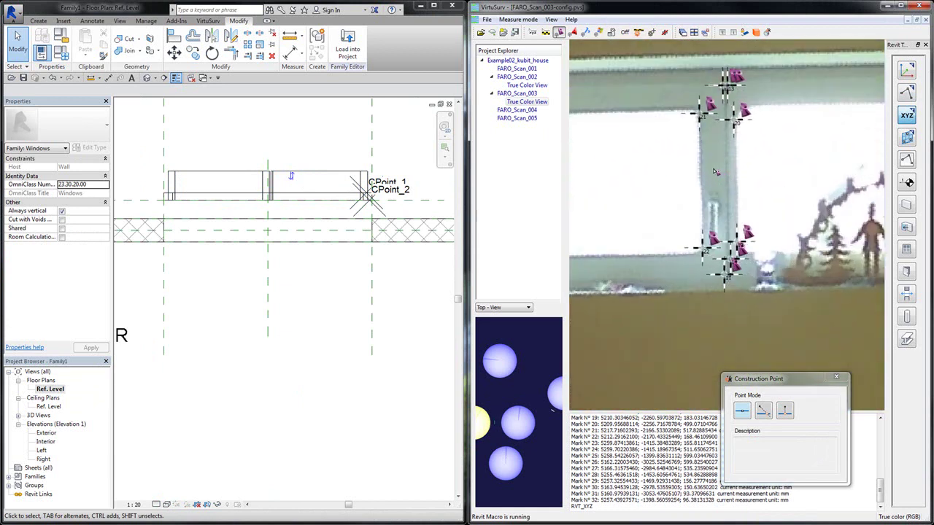
{"action": "left_click", "coordinate": [715, 170]}
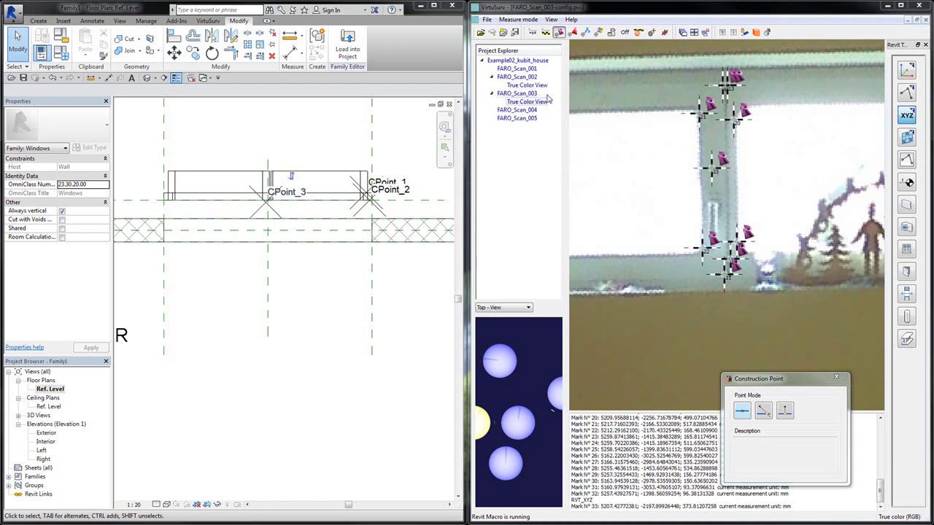
{"action": "double_click", "coordinate": [527, 85]}
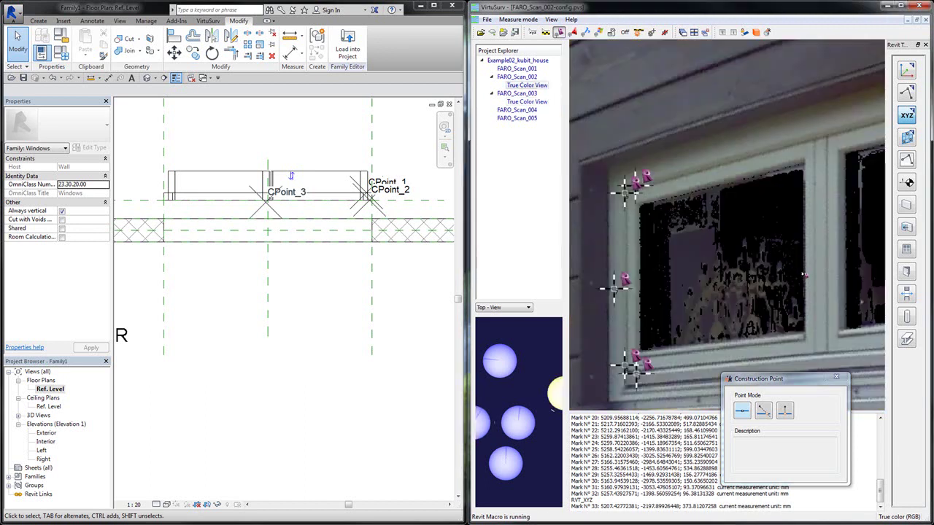
{"action": "left_click", "coordinate": [822, 257]}
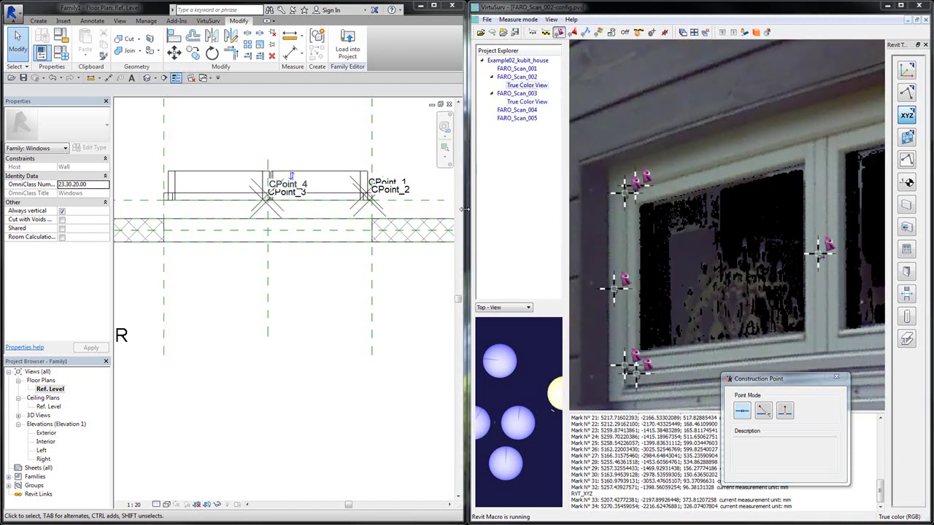
In Revit, align the two long faces of the sash extrusion with the horizontal references of CPoint_3 and CPoint_4
{"action": "scroll", "coordinate": [251, 195], "scroll_direction": "up", "scroll_amount": 1}
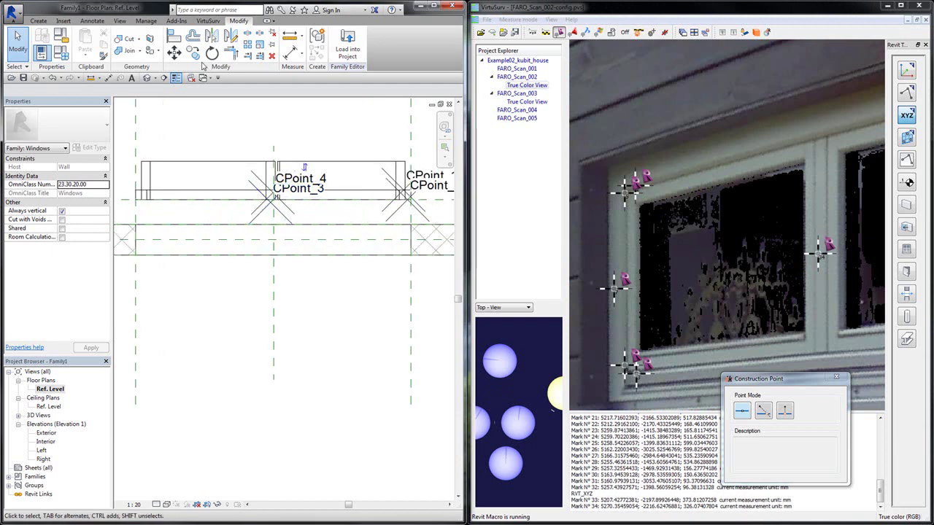
{"action": "left_click", "coordinate": [174, 40]}
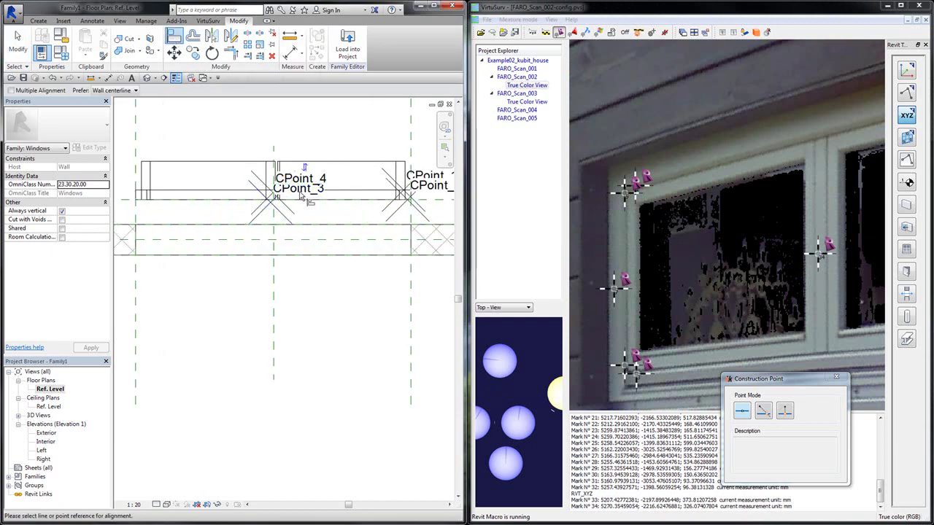
{"action": "scroll", "coordinate": [271, 219], "scroll_direction": "up", "scroll_amount": 1}
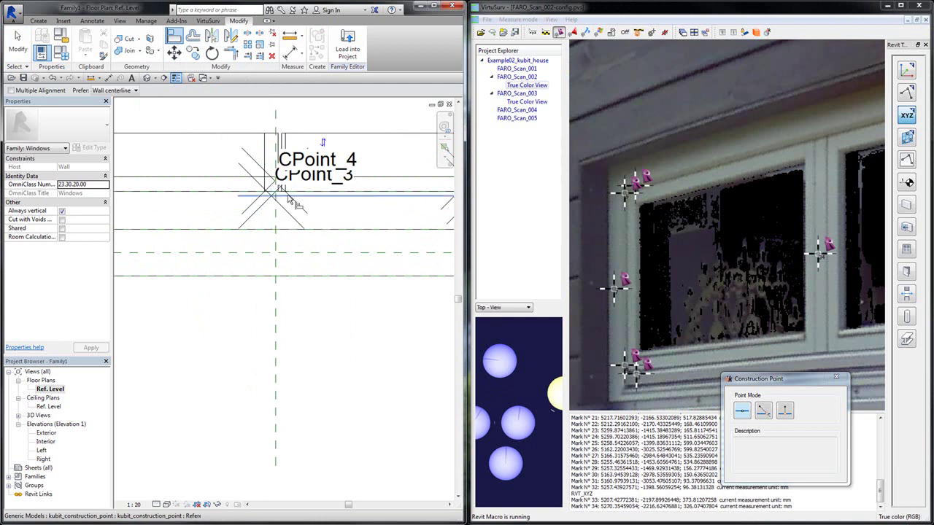
{"action": "scroll", "coordinate": [312, 228], "scroll_direction": "down", "scroll_amount": 1}
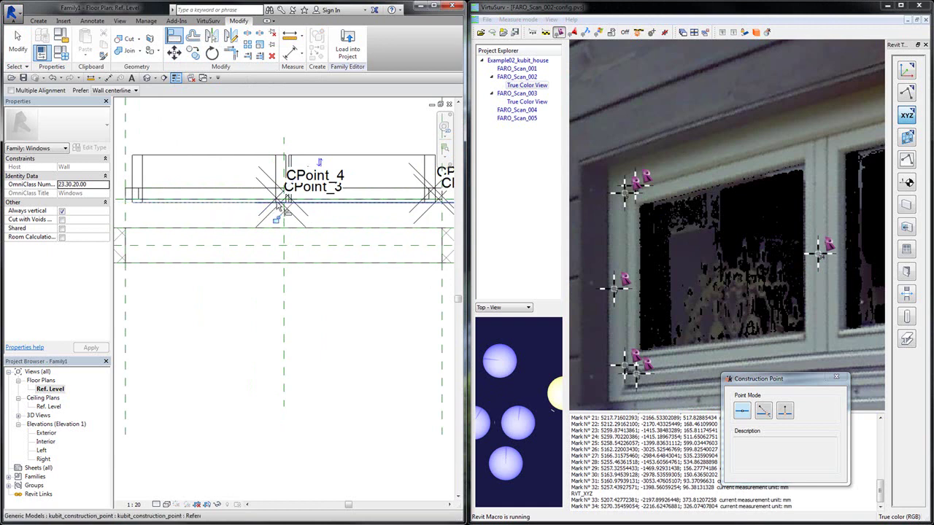
{"action": "scroll", "coordinate": [284, 196], "scroll_direction": "up", "scroll_amount": 1}
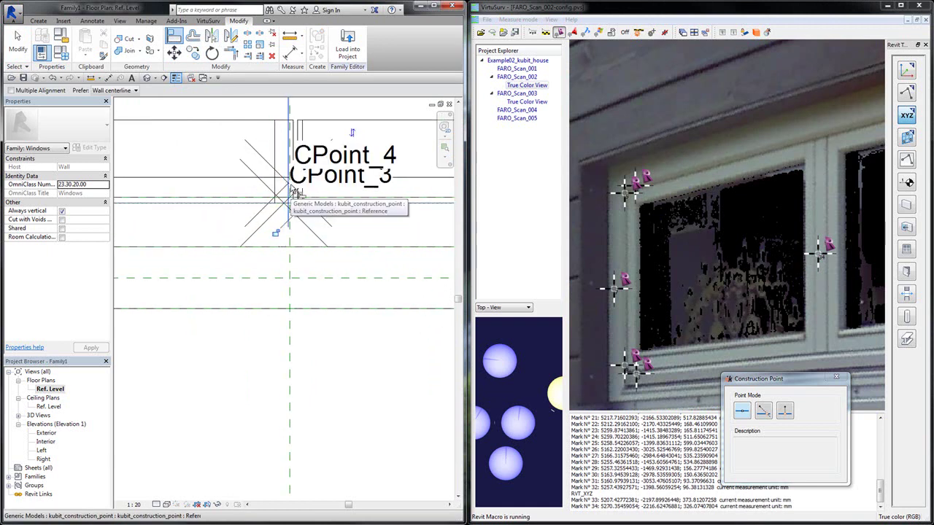
{"action": "key", "text": "Tab"}
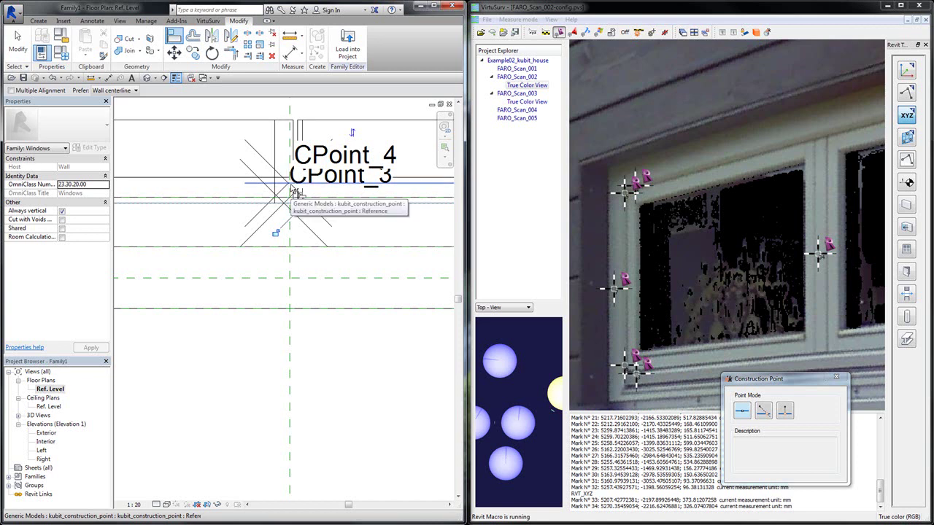
{"action": "left_click", "coordinate": [293, 191]}
{"action": "scroll", "coordinate": [340, 241], "scroll_direction": "down", "scroll_amount": 2}
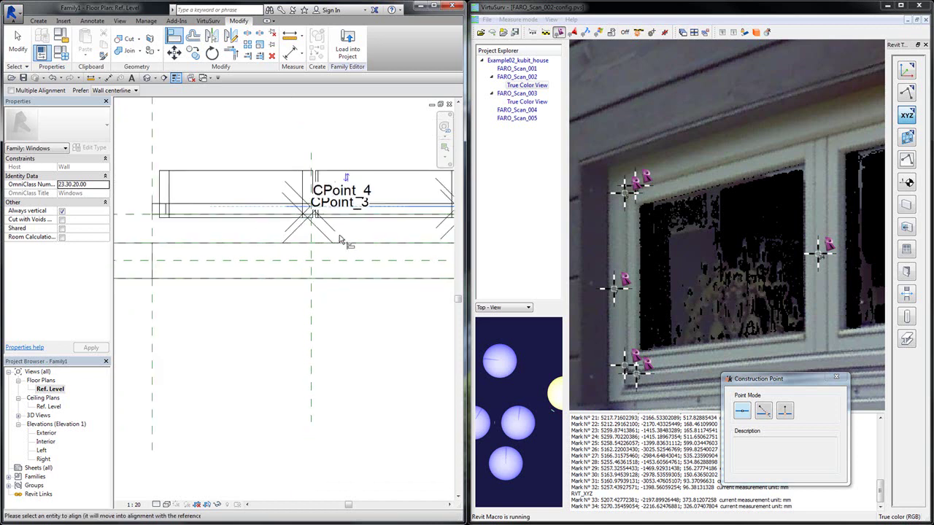
{"action": "left_click", "coordinate": [270, 173]}
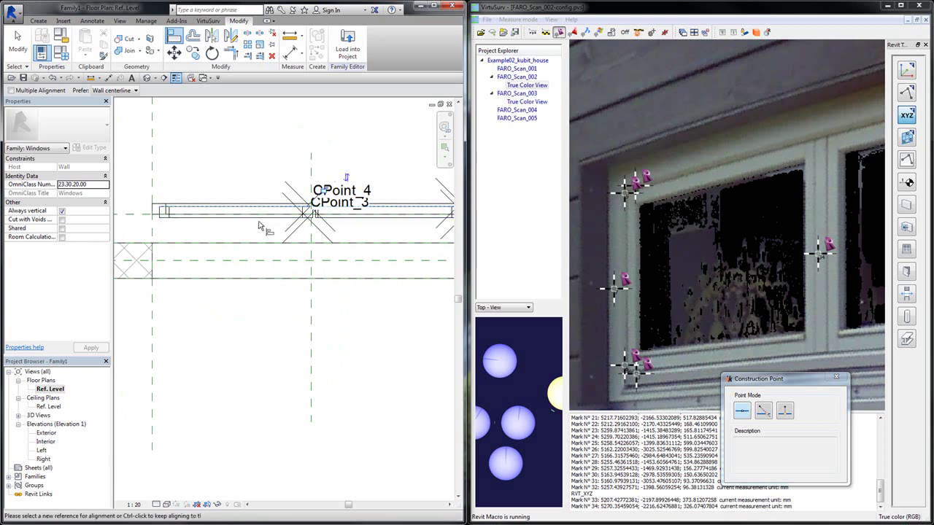
{"action": "left_click", "coordinate": [28, 47]}
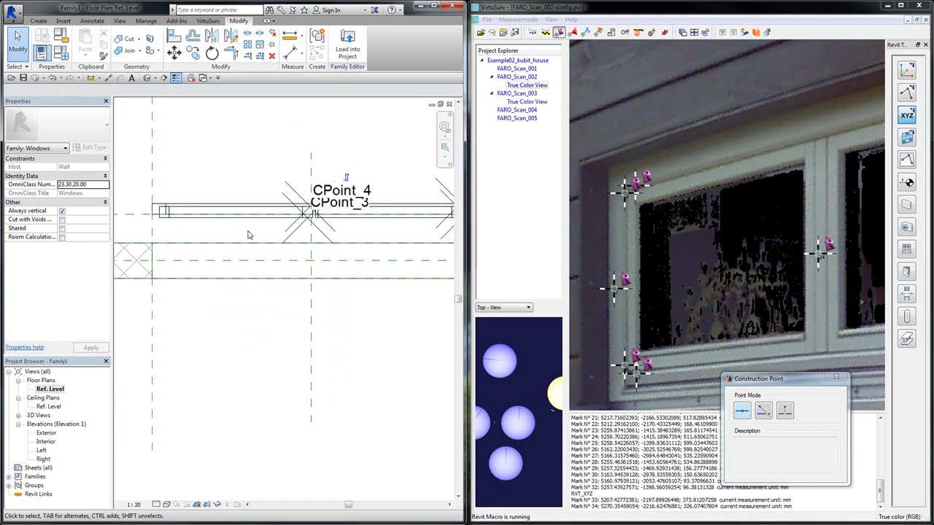
Switch to the 3D view, apply a shaded visual style and examine the sash frames from several angles
{"action": "key", "text": "ctrl+Tab"}
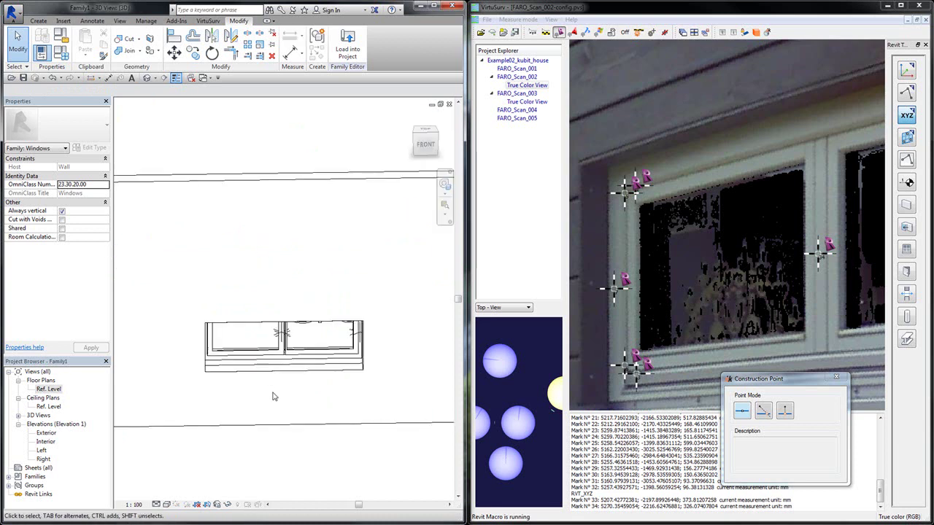
{"action": "left_click", "coordinate": [167, 505]}
{"action": "left_click", "coordinate": [212, 453]}
{"action": "left_click", "coordinate": [166, 504]}
{"action": "left_click", "coordinate": [211, 465]}
{"action": "mouse_move", "coordinate": [339, 404]}
{"action": "middle_mouse_down", "text": "shift"}
{"action": "mouse_move", "coordinate": [278, 414]}
{"action": "mouse_move", "coordinate": [203, 400]}
{"action": "middle_mouse_up", "text": "shift"}
{"action": "middle_click_drag", "start_coordinate": [377, 421], "coordinate": [272, 450], "text": "shift"}
{"action": "scroll", "coordinate": [268, 423], "scroll_direction": "up", "scroll_amount": 5}
{"action": "mouse_move", "coordinate": [374, 415]}
{"action": "middle_mouse_down", "text": "shift"}
{"action": "mouse_move", "coordinate": [394, 474]}
{"action": "mouse_move", "coordinate": [372, 410]}
{"action": "middle_mouse_up", "text": "shift"}
{"action": "middle_click_drag", "start_coordinate": [153, 390], "coordinate": [343, 369], "text": "shift"}
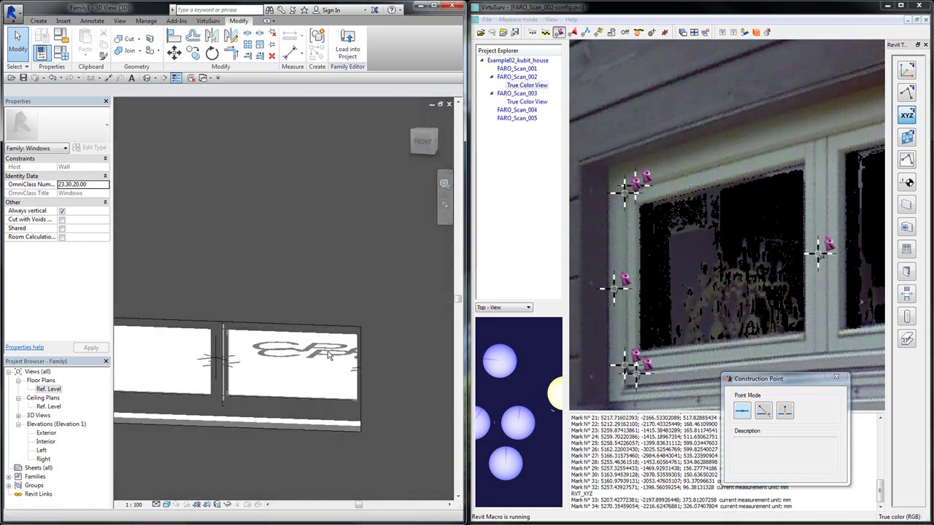
In the Interior elevation, filter the window selection to Generic Models and Lines (Windows), then unpin and delete these construction points and traced lines
{"action": "double_click", "coordinate": [46, 441]}
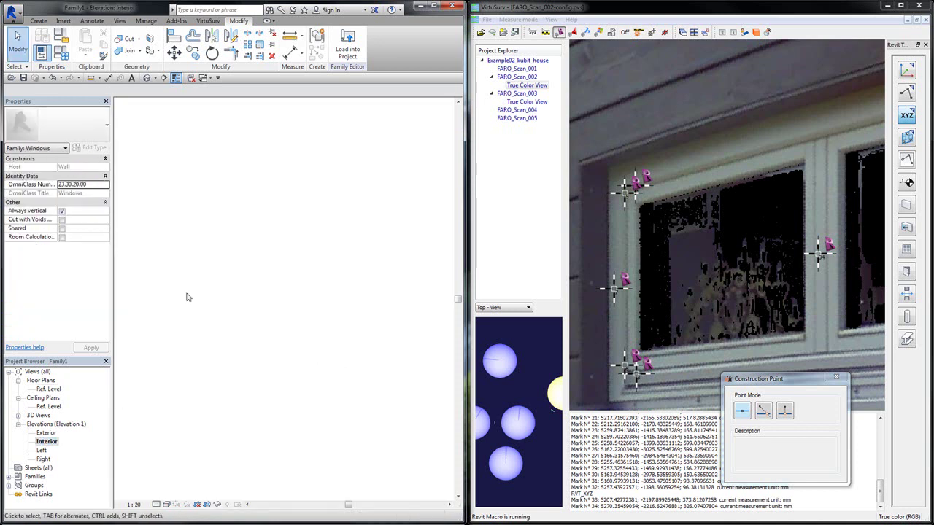
{"action": "key", "text": "z"}
{"action": "key", "text": "f"}
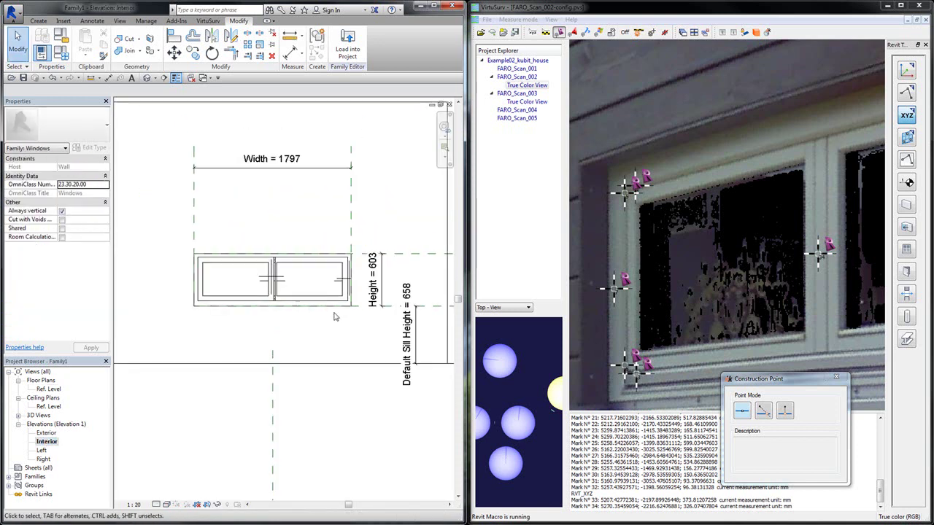
{"action": "scroll", "coordinate": [363, 250], "scroll_direction": "down", "scroll_amount": 3}
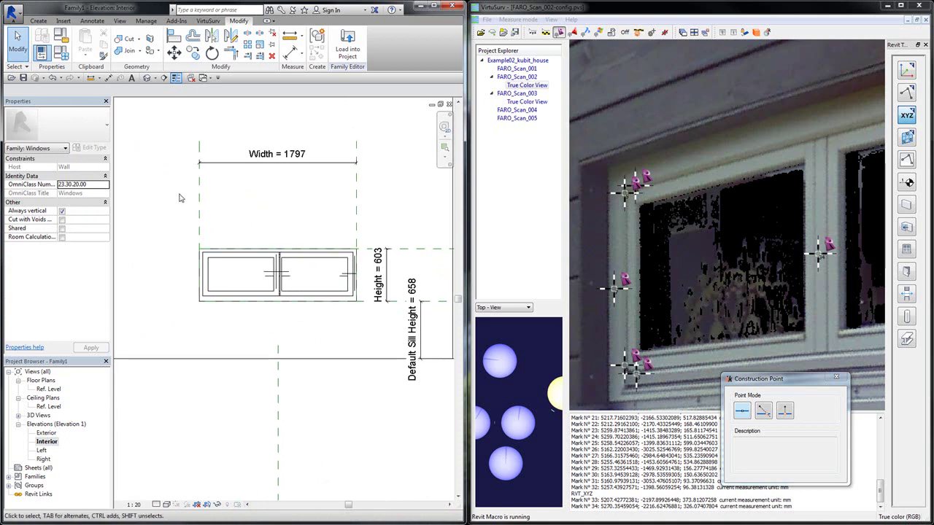
{"action": "left_click_drag", "start_coordinate": [148, 197], "coordinate": [438, 388]}
{"action": "left_click", "coordinate": [344, 47]}
{"action": "left_click_drag", "start_coordinate": [673, 216], "coordinate": [437, 161]}
{"action": "left_click", "coordinate": [576, 196]}
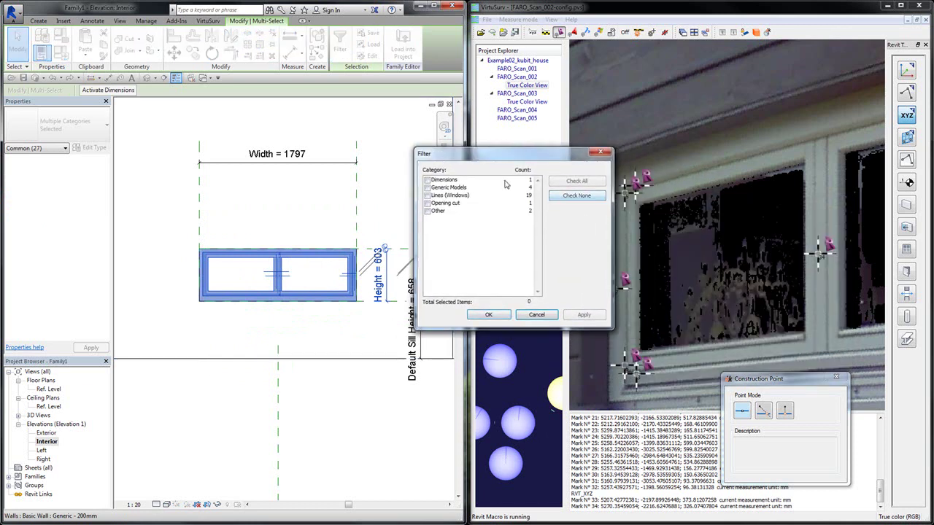
{"action": "left_click", "coordinate": [428, 187]}
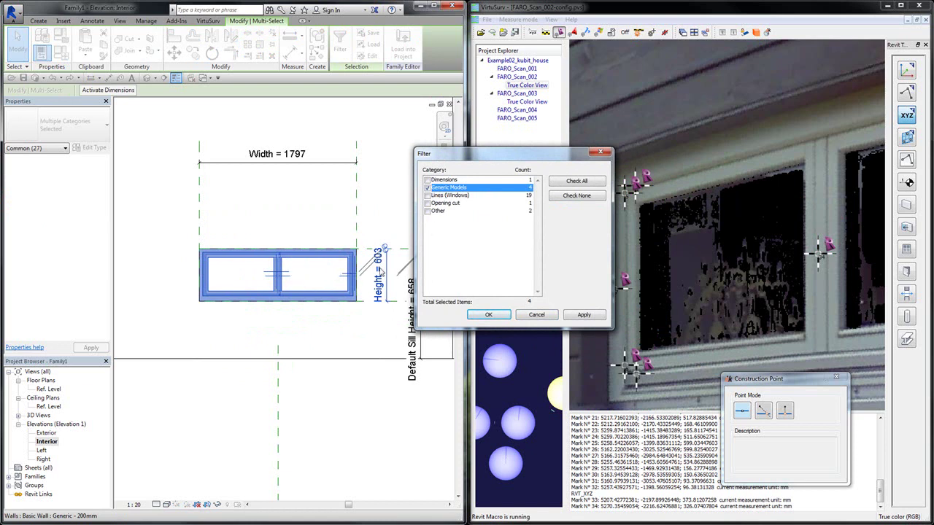
{"action": "left_click", "coordinate": [428, 196]}
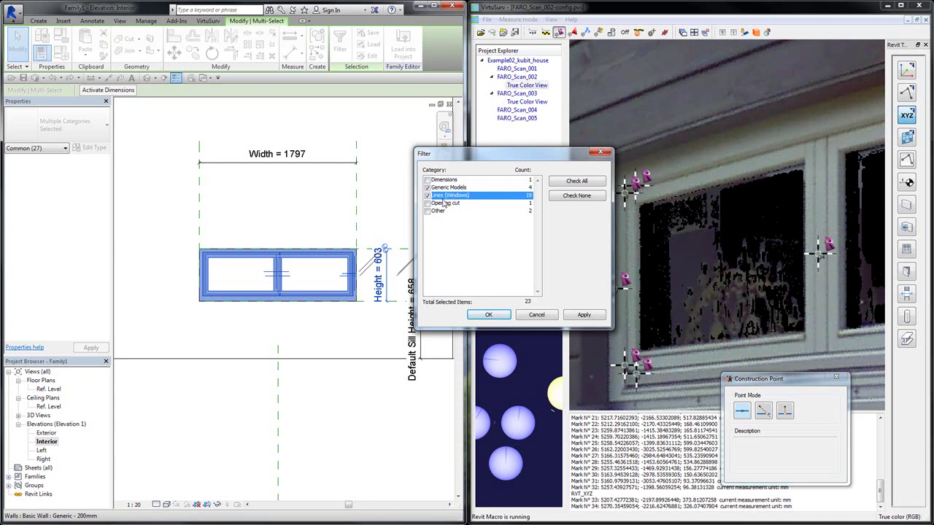
{"action": "left_click", "coordinate": [489, 315]}
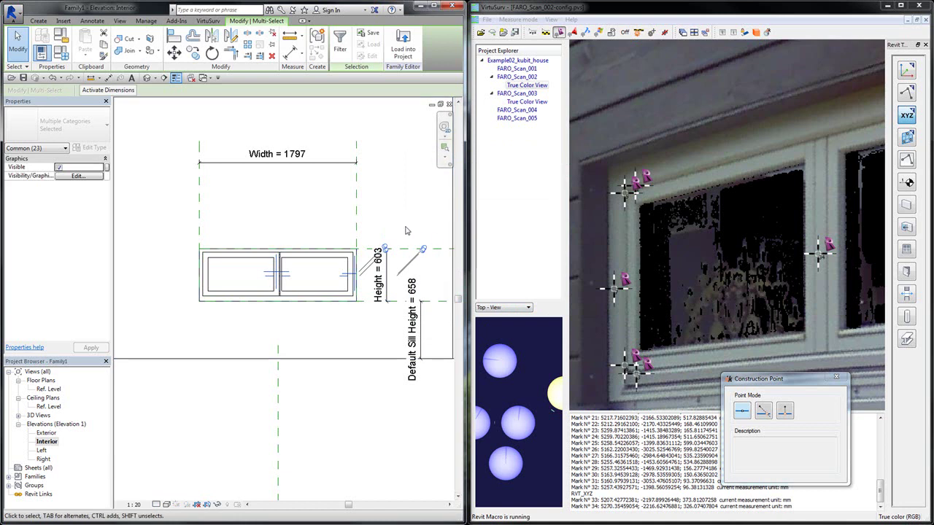
{"action": "left_click", "coordinate": [272, 40]}
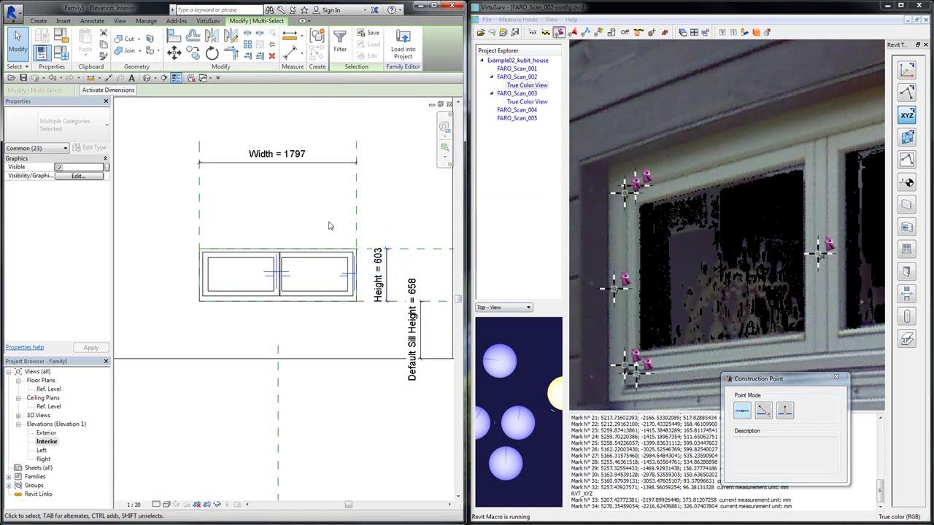
{"action": "key", "text": "Escape"}
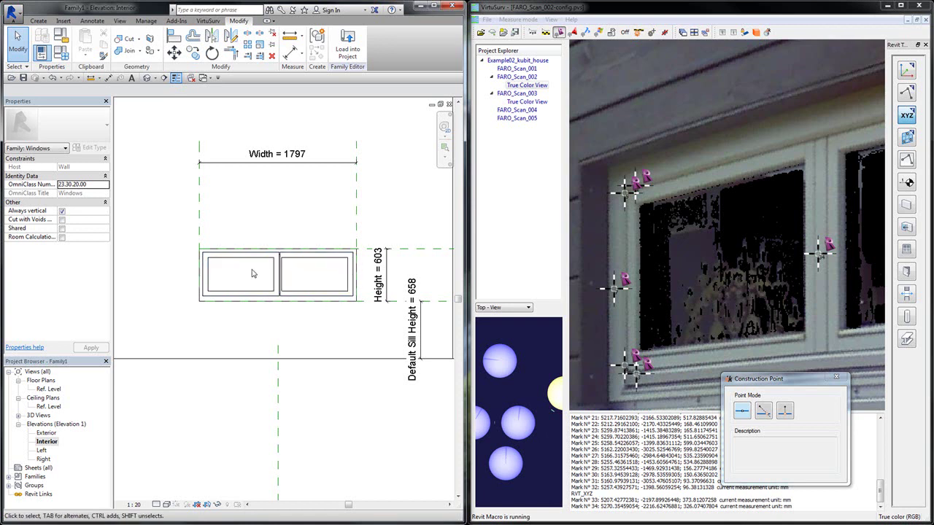
Create one solid extrusion from the inner outlines of both sashes, locking the sketch lines to the sash edges
{"action": "scroll", "coordinate": [254, 273], "scroll_direction": "up", "scroll_amount": 3}
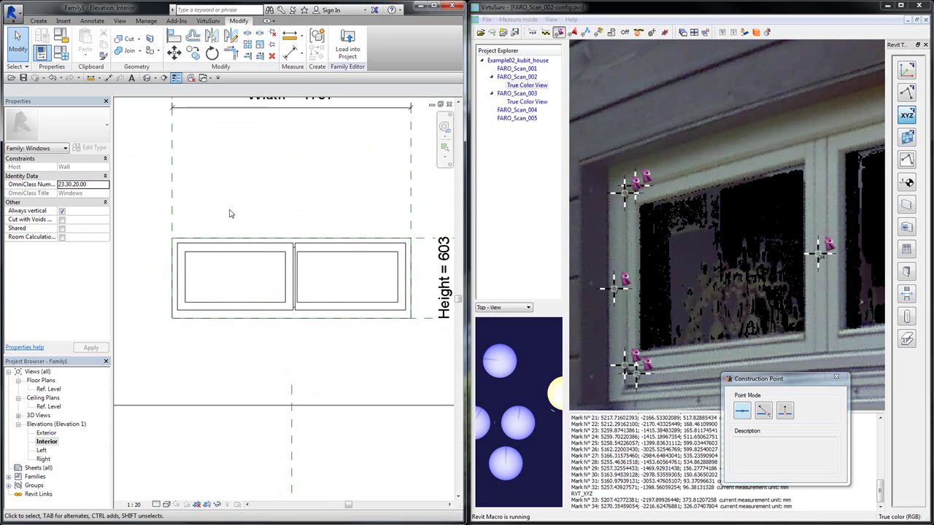
{"action": "left_click", "coordinate": [44, 21]}
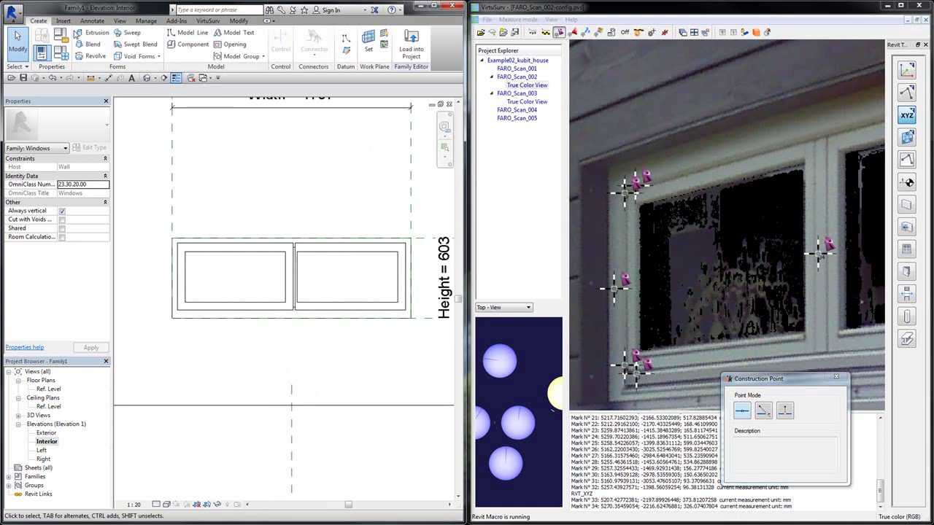
{"action": "left_click", "coordinate": [82, 35]}
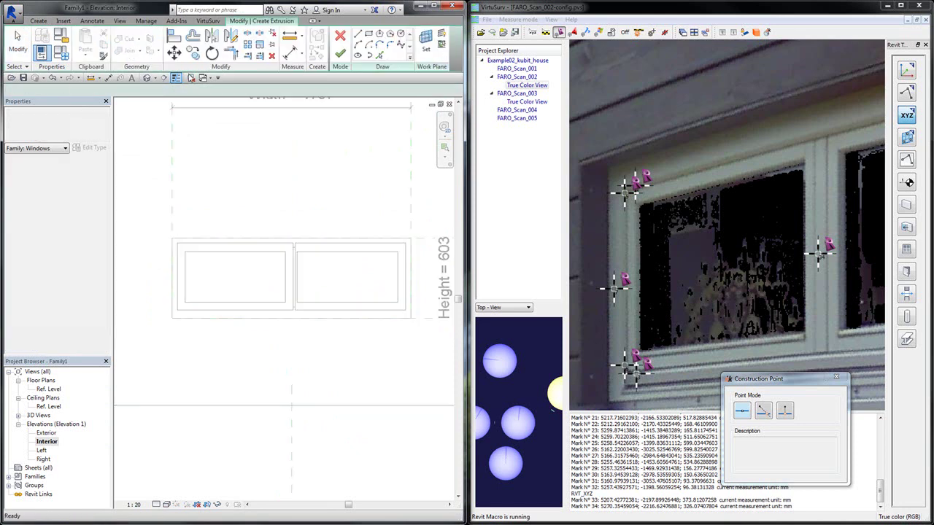
{"action": "left_click", "coordinate": [379, 56]}
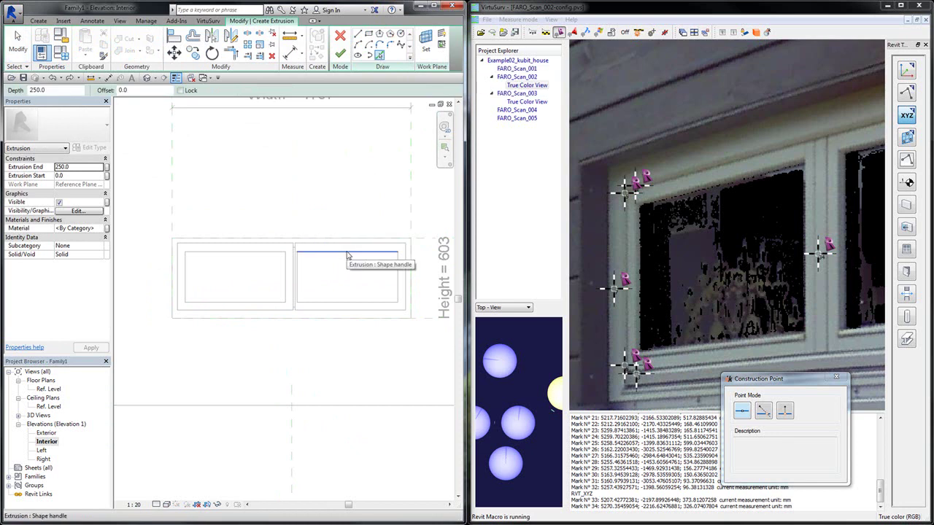
{"action": "key", "text": "Tab"}
{"action": "key", "text": "Tab"}
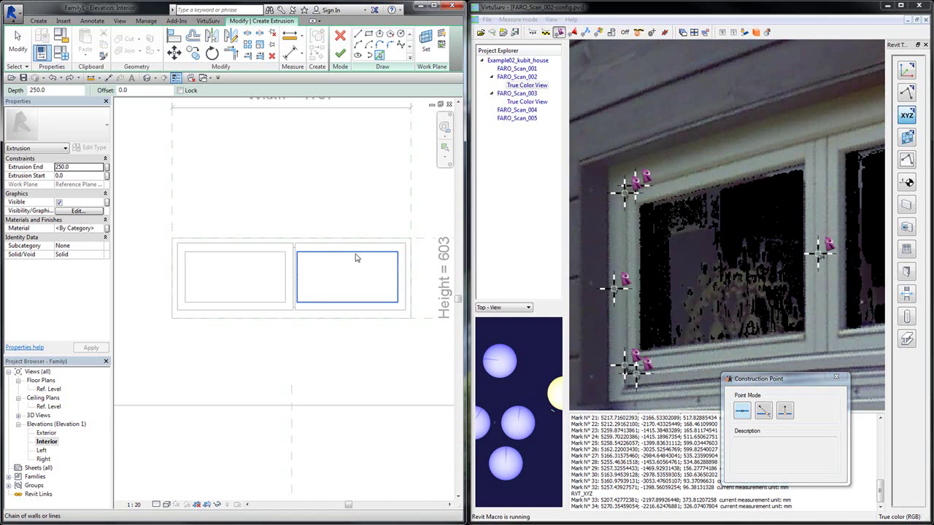
{"action": "left_click", "coordinate": [356, 258]}
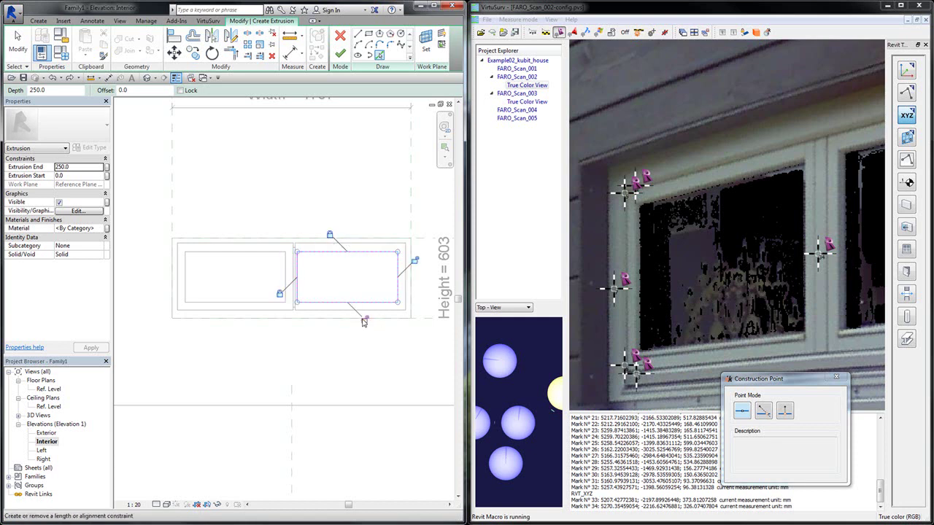
{"action": "left_click", "coordinate": [266, 253]}
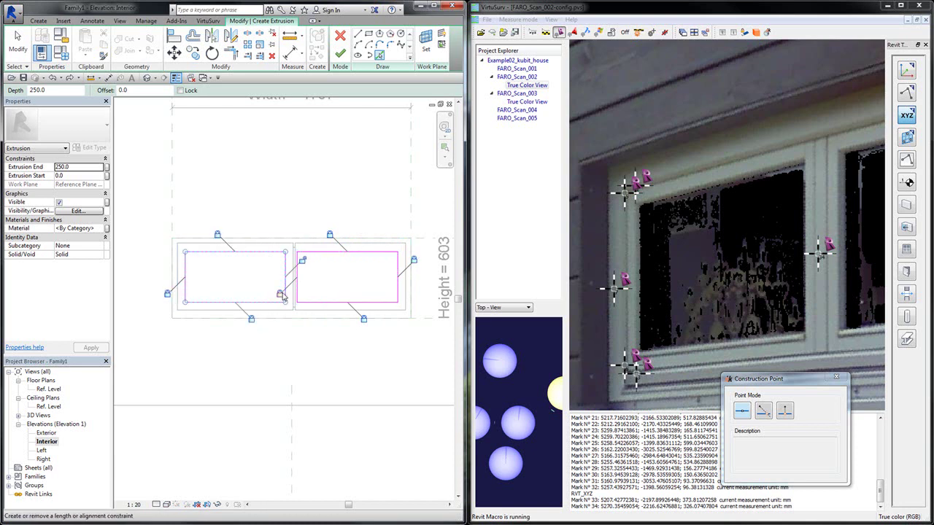
{"action": "left_click", "coordinate": [27, 50]}
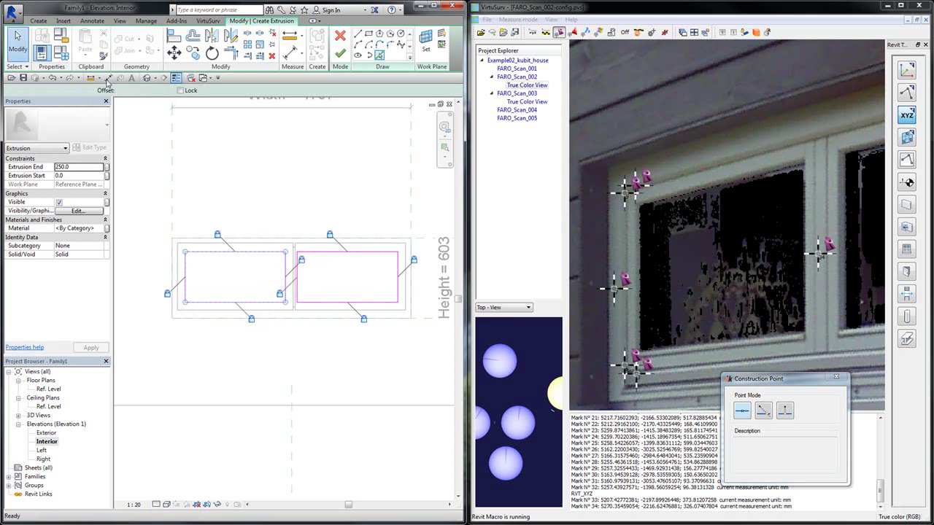
{"action": "left_click", "coordinate": [340, 53]}
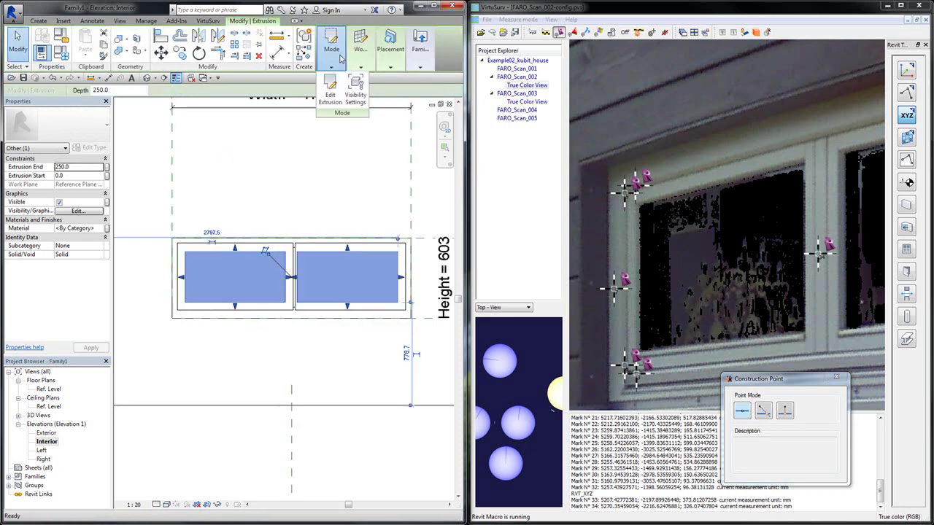
In the Ref. Level floor plan, shrink the pane extrusion to within the sash depth and set its Extrusion End to 25
{"action": "double_click", "coordinate": [51, 389]}
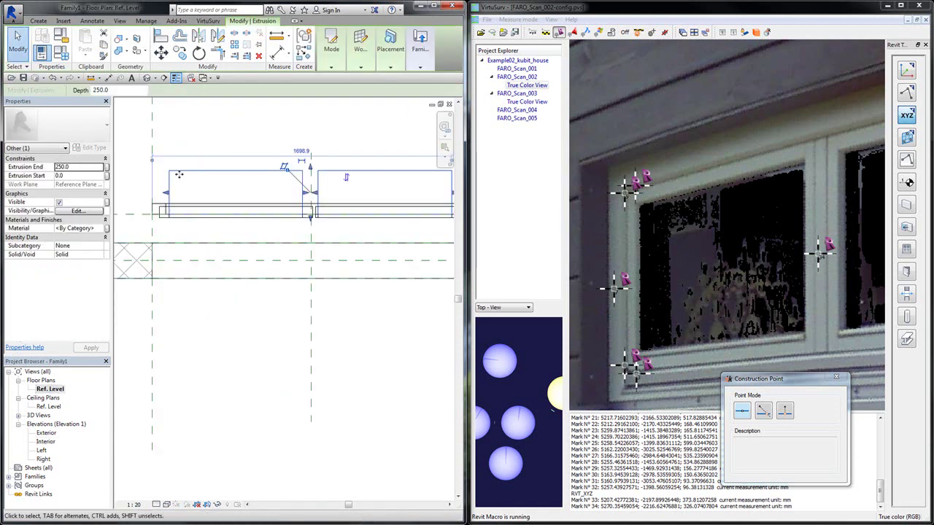
{"action": "scroll", "coordinate": [293, 173], "scroll_direction": "up", "scroll_amount": 1}
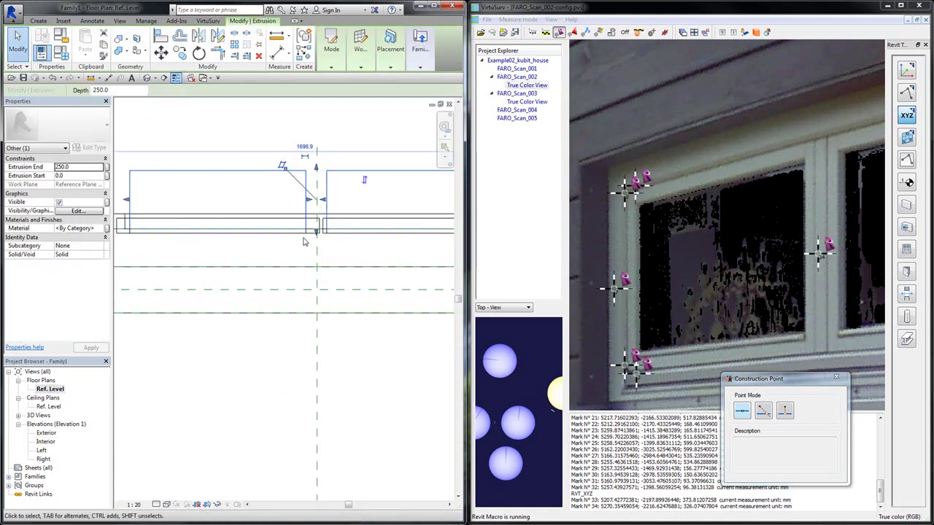
{"action": "left_click_drag", "start_coordinate": [317, 232], "coordinate": [316, 231]}
{"action": "left_click_drag", "start_coordinate": [317, 168], "coordinate": [317, 223]}
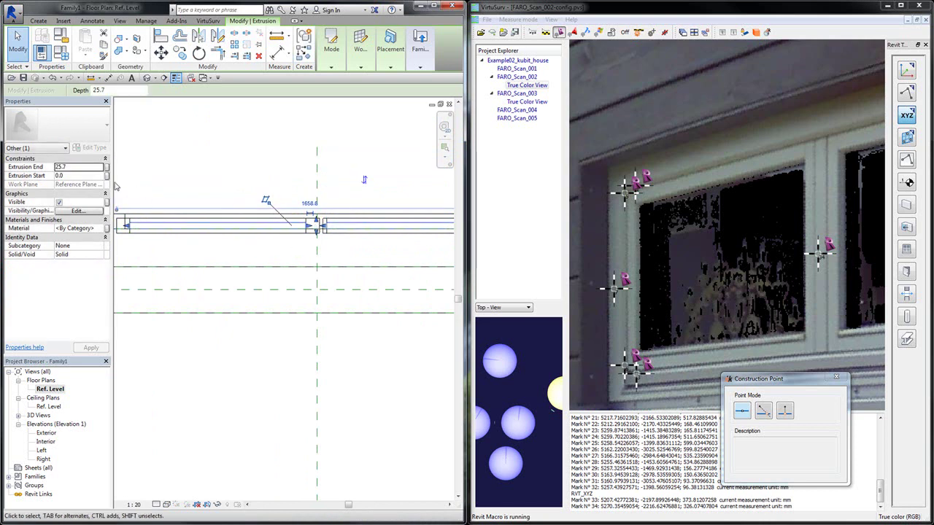
{"action": "left_click", "coordinate": [82, 167]}
{"action": "type", "text": "2"}
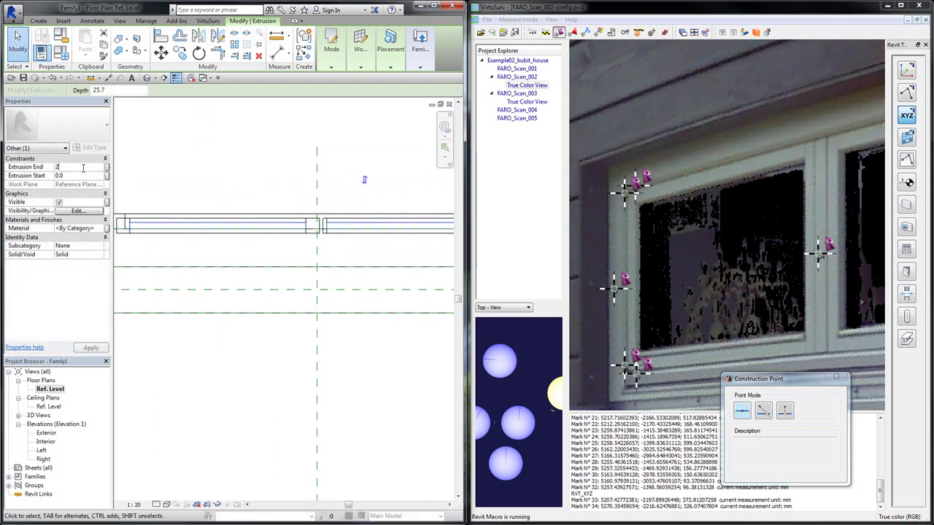
{"action": "type", "text": "5"}
{"action": "left_click", "coordinate": [90, 348]}
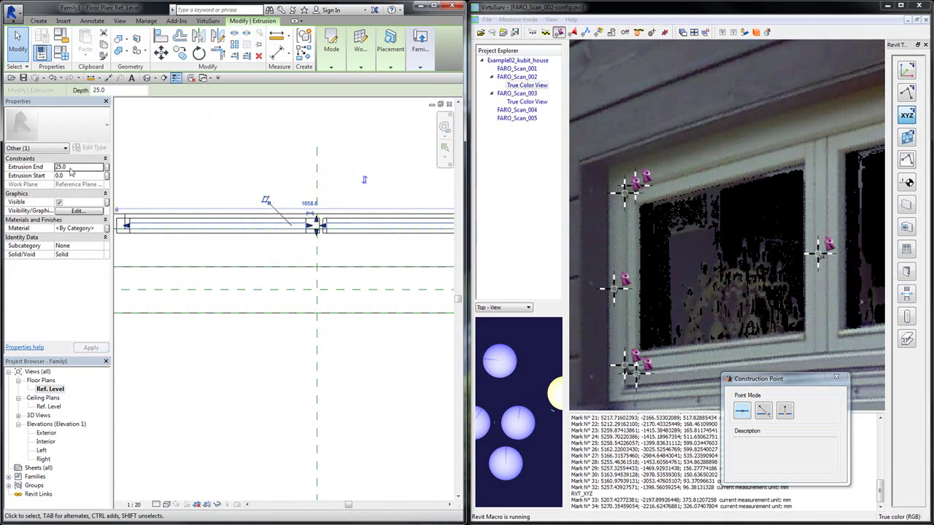
Assign the pane extrusion to the Glass subcategory
{"action": "left_click", "coordinate": [100, 247]}
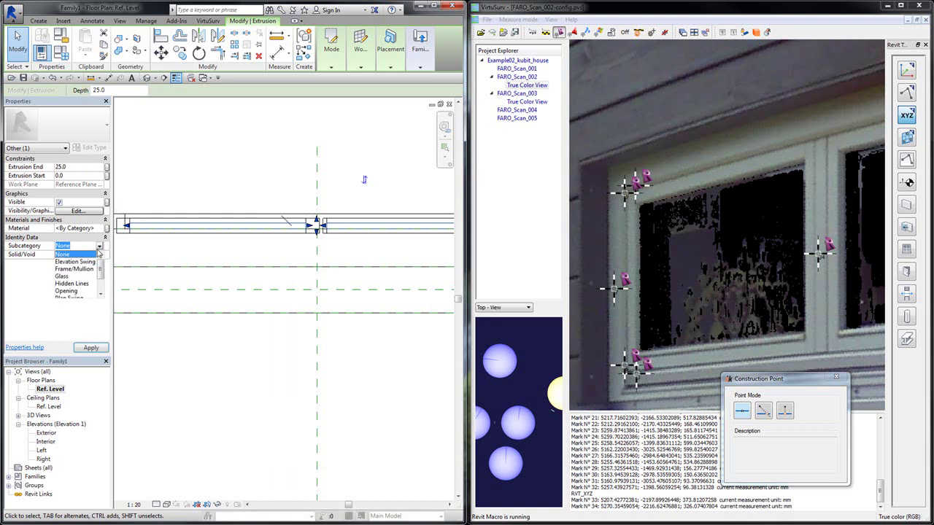
{"action": "left_click", "coordinate": [62, 276]}
{"action": "left_click", "coordinate": [92, 347]}
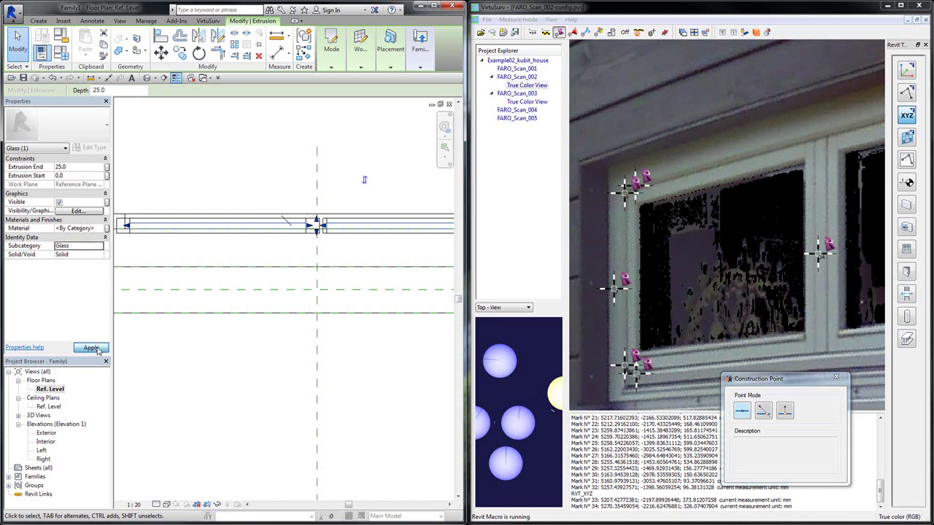
{"action": "key", "text": "Escape"}
Assign both the sash extrusion and the outer frame extrusion to the Frame/Mullion subcategory
{"action": "scroll", "coordinate": [219, 219], "scroll_direction": "up", "scroll_amount": 2}
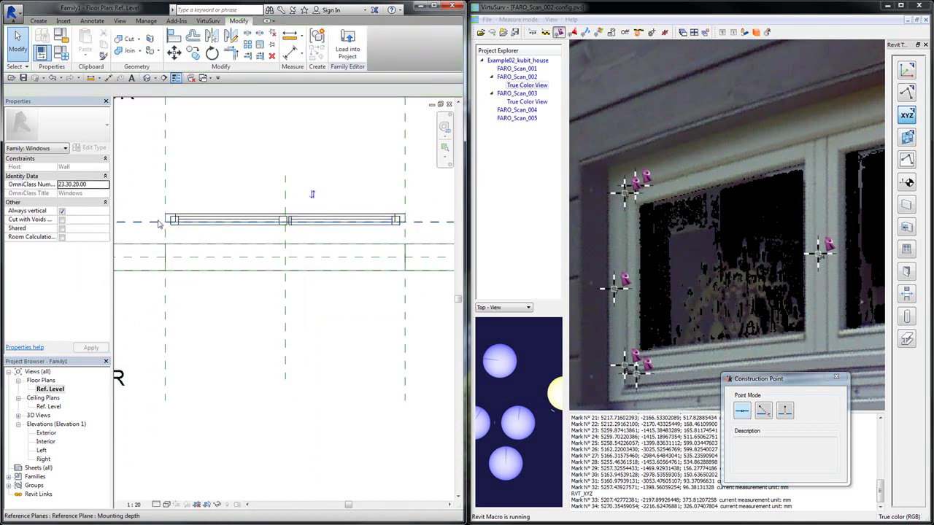
{"action": "left_click", "coordinate": [184, 222]}
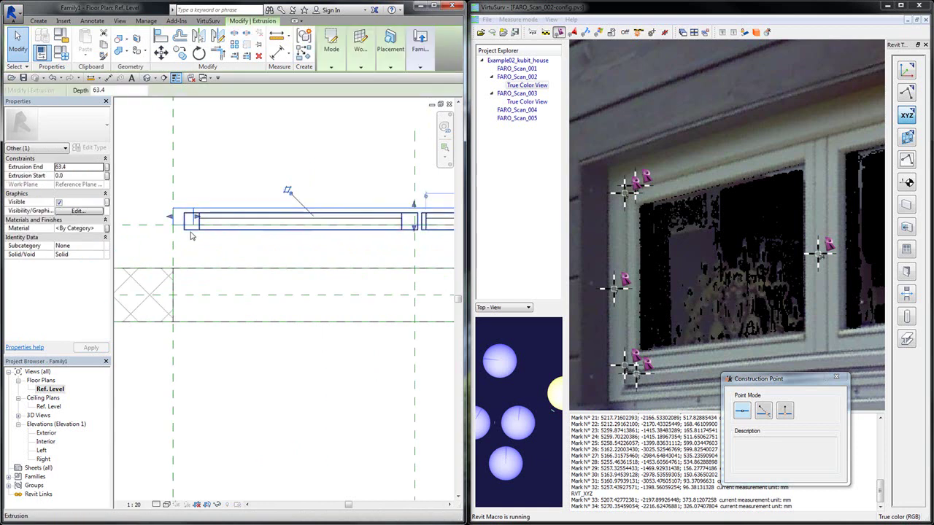
{"action": "left_click", "coordinate": [191, 235], "text": "ctrl"}
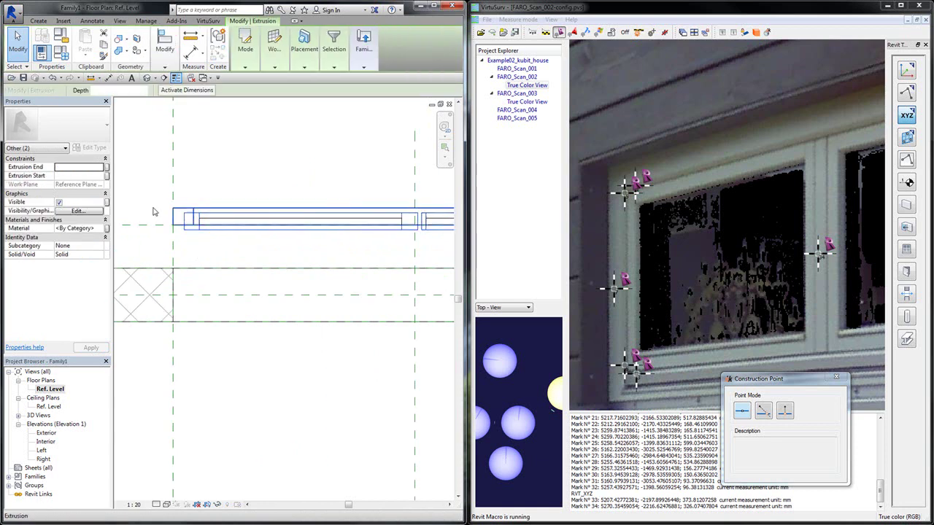
{"action": "left_click", "coordinate": [100, 247]}
{"action": "left_click", "coordinate": [82, 269]}
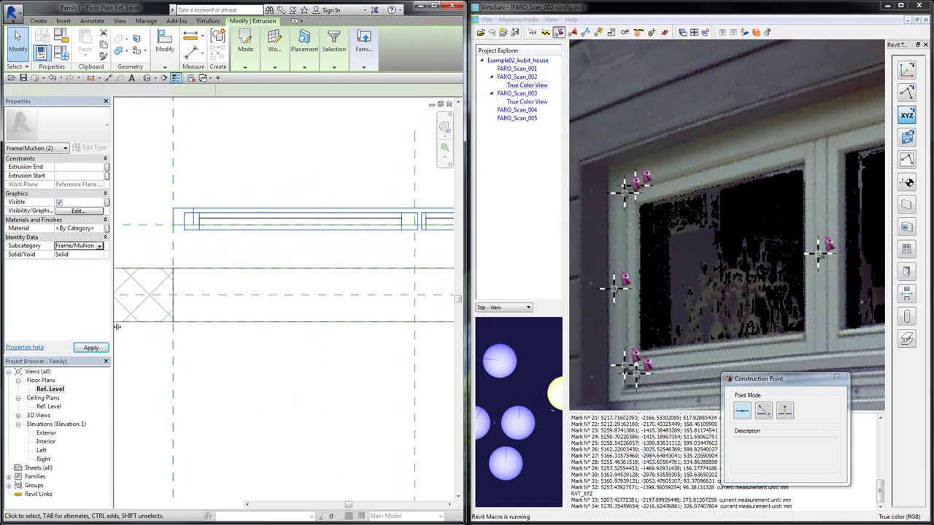
{"action": "left_click", "coordinate": [131, 254]}
{"action": "scroll", "coordinate": [143, 235], "scroll_direction": "down", "scroll_amount": 3}
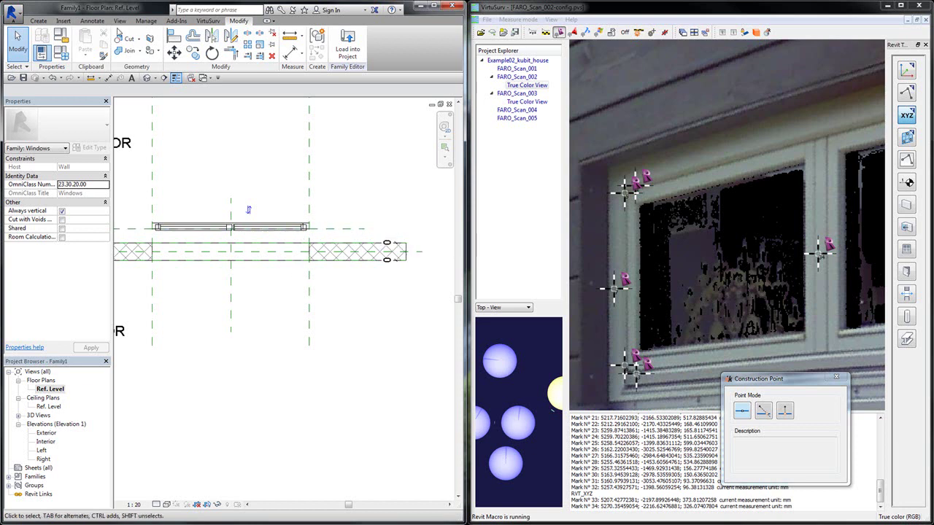
Place an aligned dimension between the Mounting depth reference plane and the Interior reference plane, beside the window opening
{"action": "left_click", "coordinate": [94, 22]}
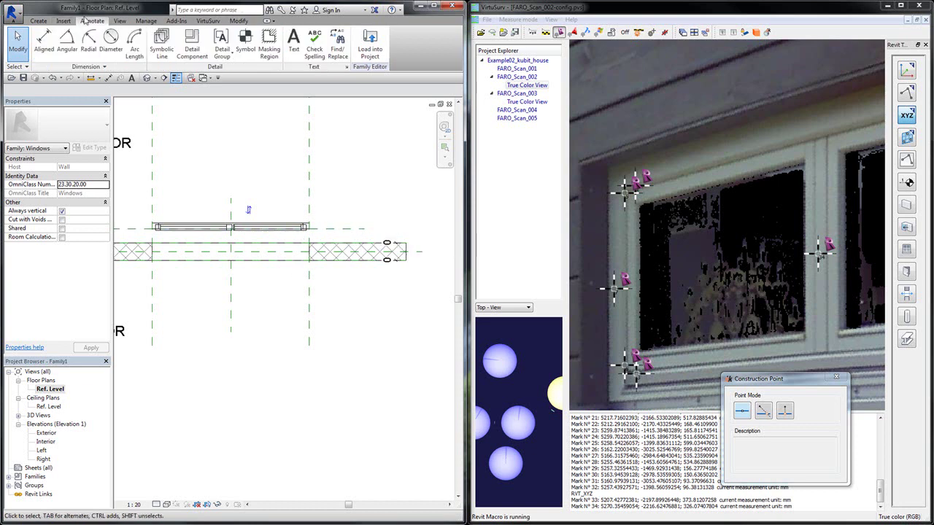
{"action": "left_click", "coordinate": [46, 44]}
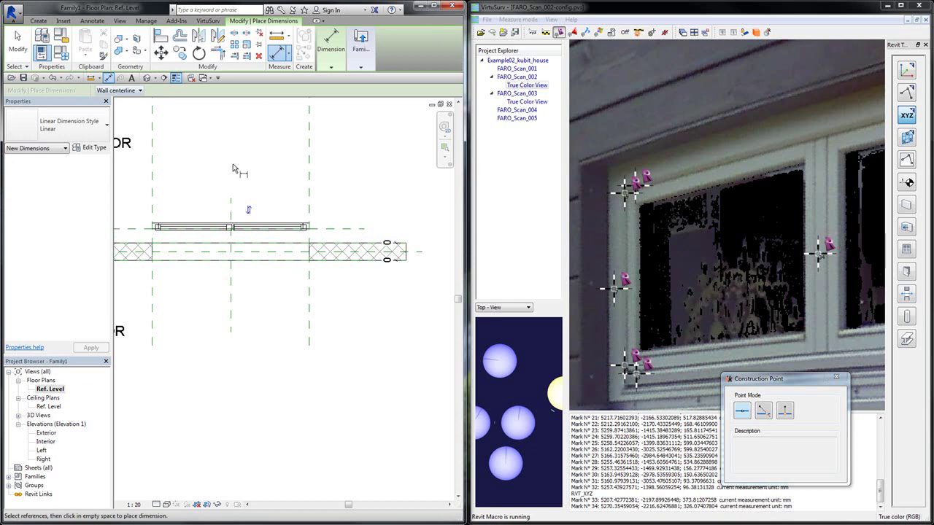
{"action": "left_click", "coordinate": [323, 229]}
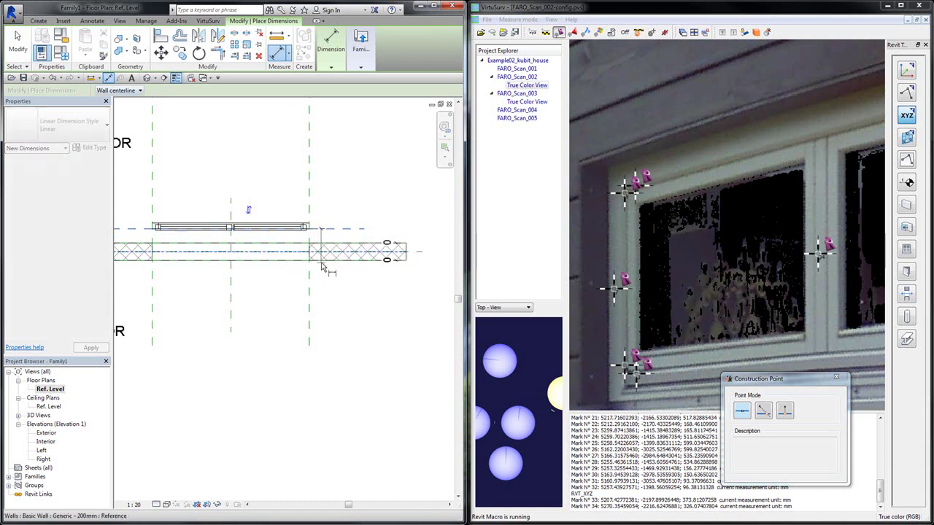
{"action": "scroll", "coordinate": [322, 267], "scroll_direction": "up", "scroll_amount": 2}
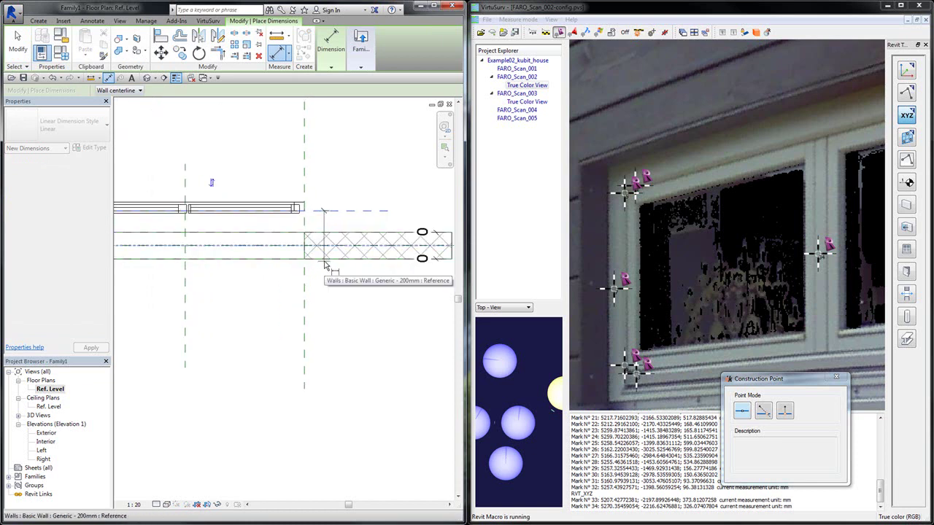
{"action": "key", "text": "Tab"}
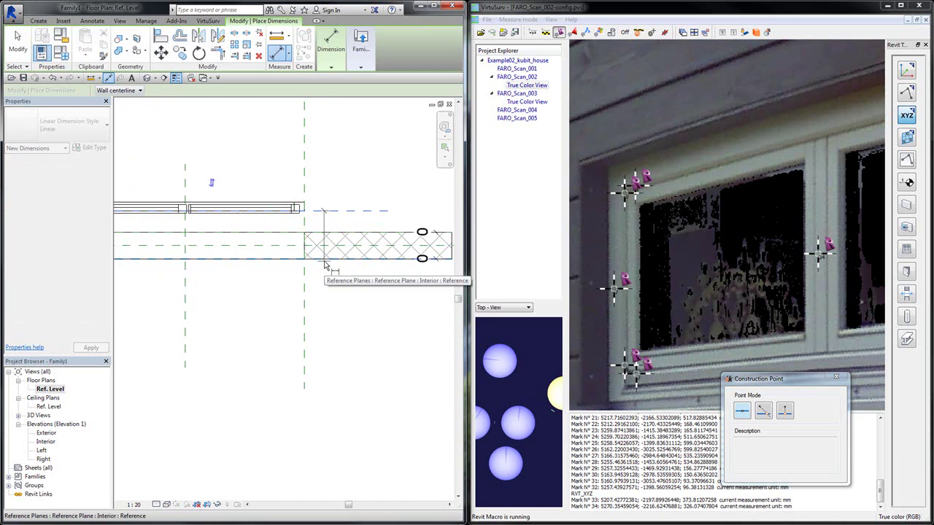
{"action": "left_click", "coordinate": [326, 265]}
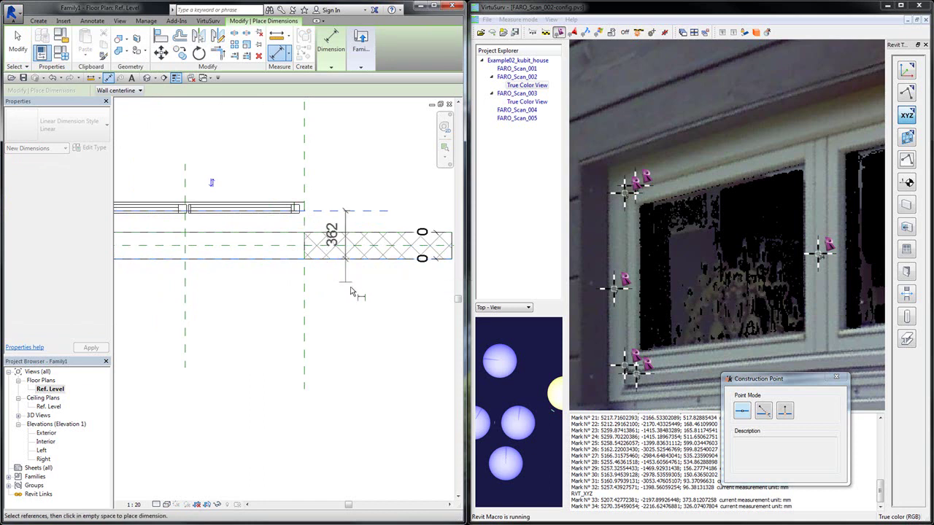
{"action": "left_click", "coordinate": [376, 315]}
{"action": "key", "text": "Escape"}
{"action": "key", "text": "Escape"}
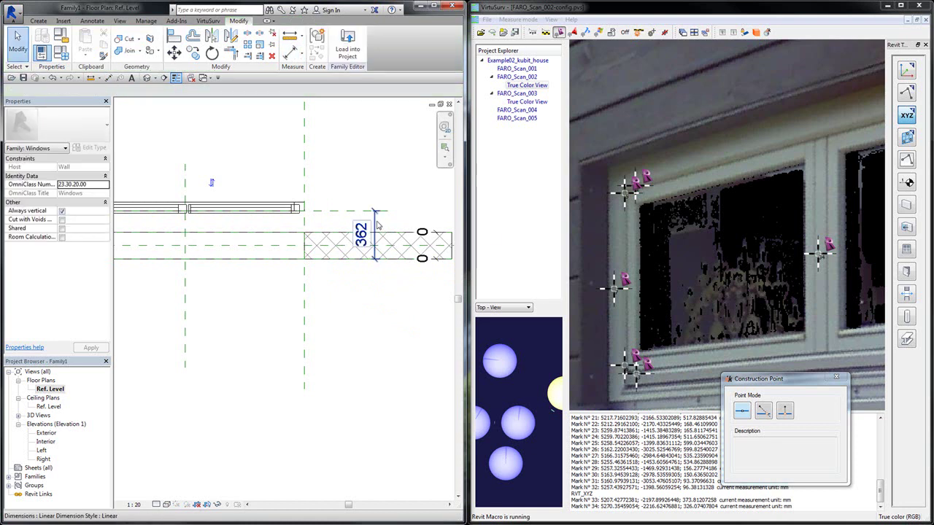
Label the new depth dimension with a new instance family parameter named Mounting Depth, grouped under Dimensions
{"action": "left_click", "coordinate": [376, 226]}
{"action": "left_click", "coordinate": [260, 90]}
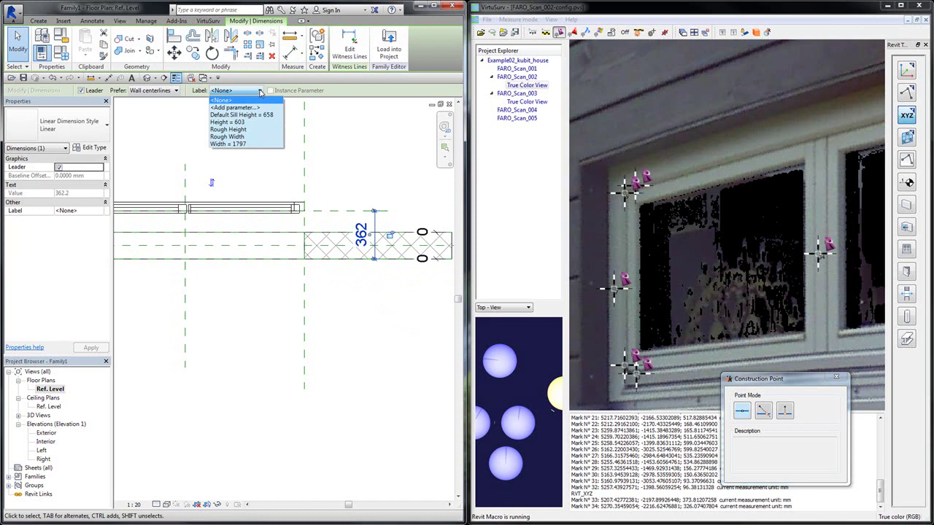
{"action": "left_click", "coordinate": [249, 108]}
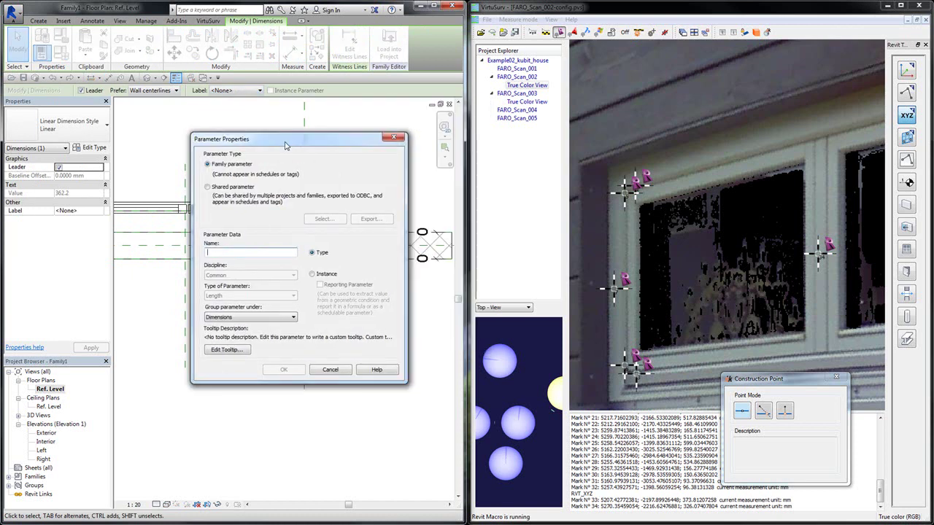
{"action": "type", "text": "Mounting Depth"}
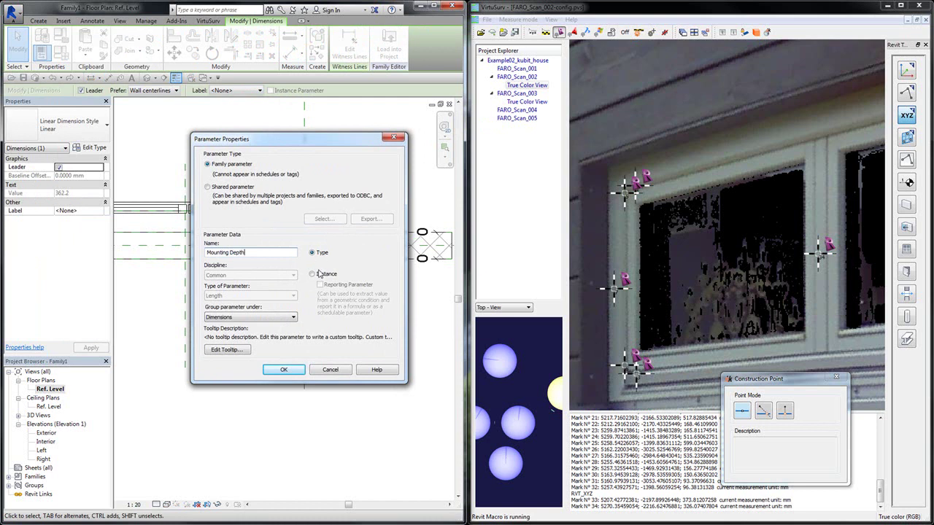
{"action": "left_click", "coordinate": [321, 275]}
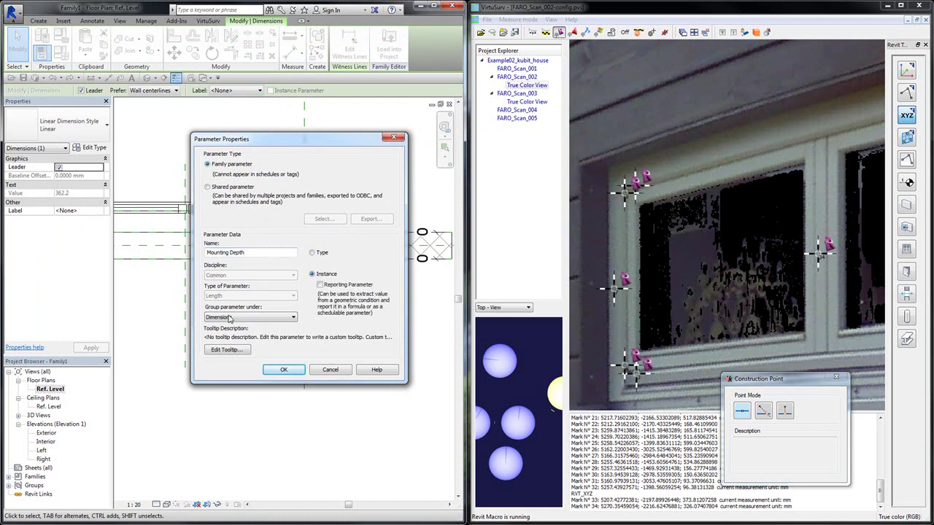
{"action": "left_click", "coordinate": [286, 372]}
{"action": "left_click", "coordinate": [399, 325]}
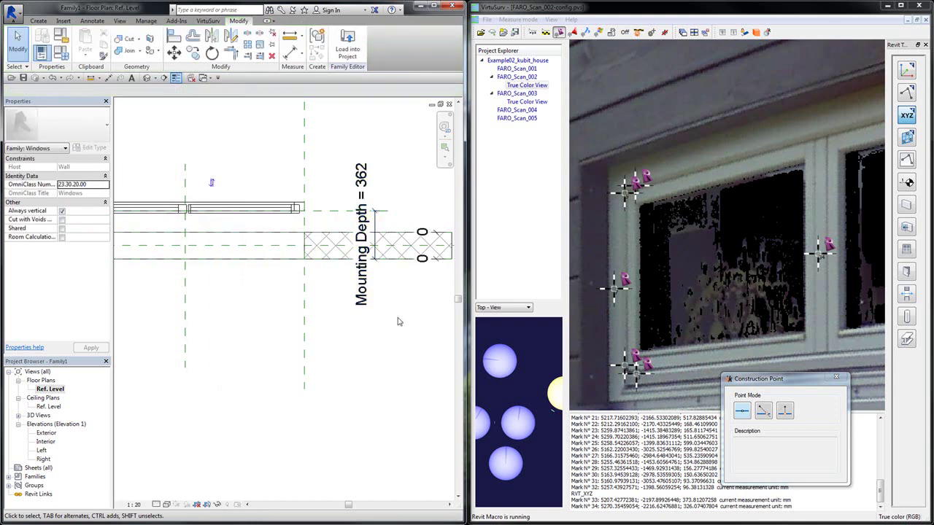
{"action": "scroll", "coordinate": [399, 325], "scroll_direction": "down", "scroll_amount": 4}
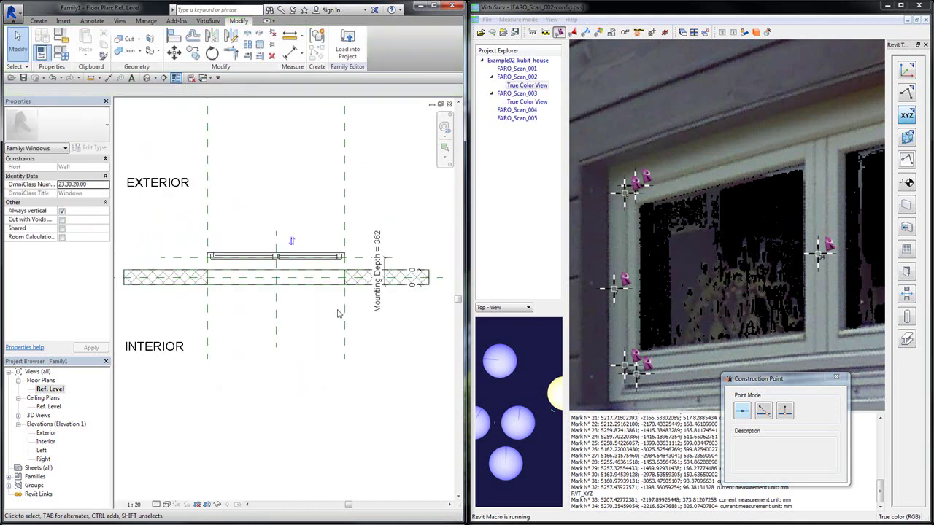
{"action": "scroll", "coordinate": [340, 315], "scroll_direction": "up", "scroll_amount": 2}
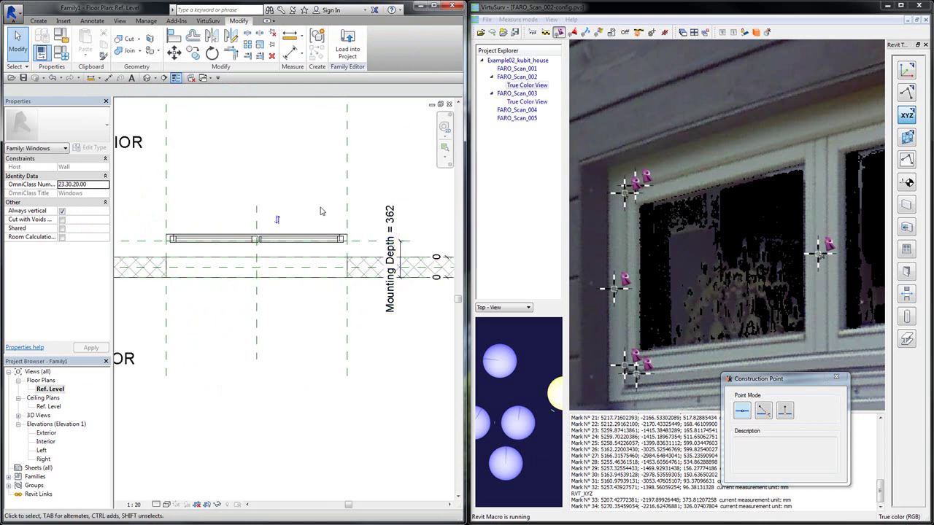
Set the family's Mounting Depth parameter to 200 and close the Construction Point window
{"action": "left_click", "coordinate": [62, 52]}
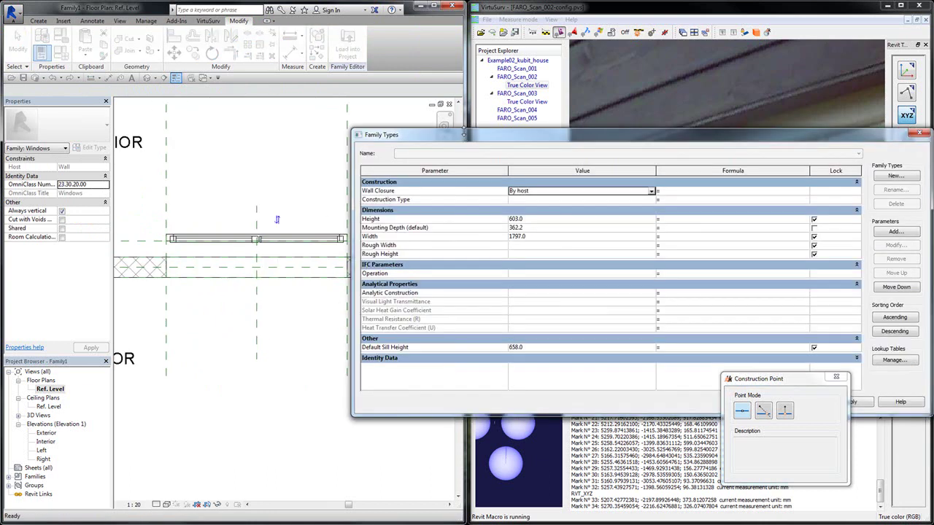
{"action": "left_click", "coordinate": [527, 226]}
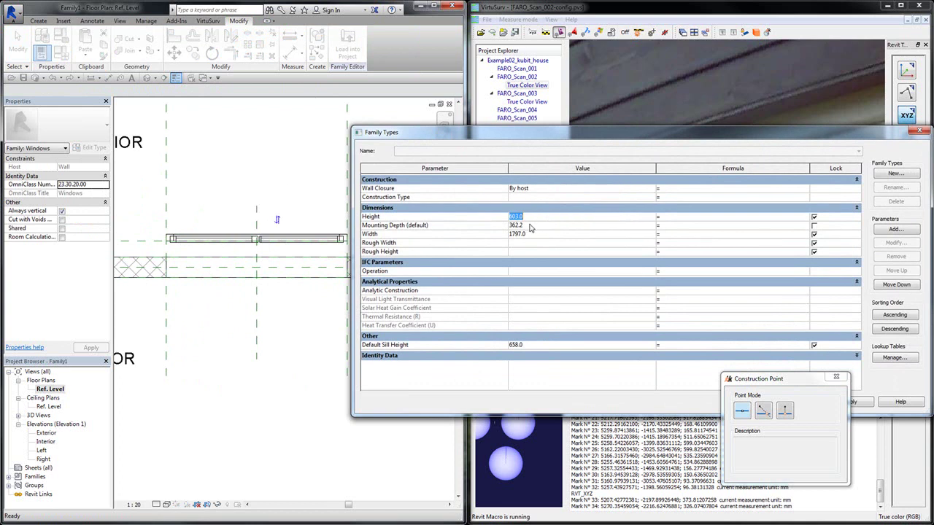
{"action": "type", "text": "200"}
{"action": "key", "text": "Tab"}
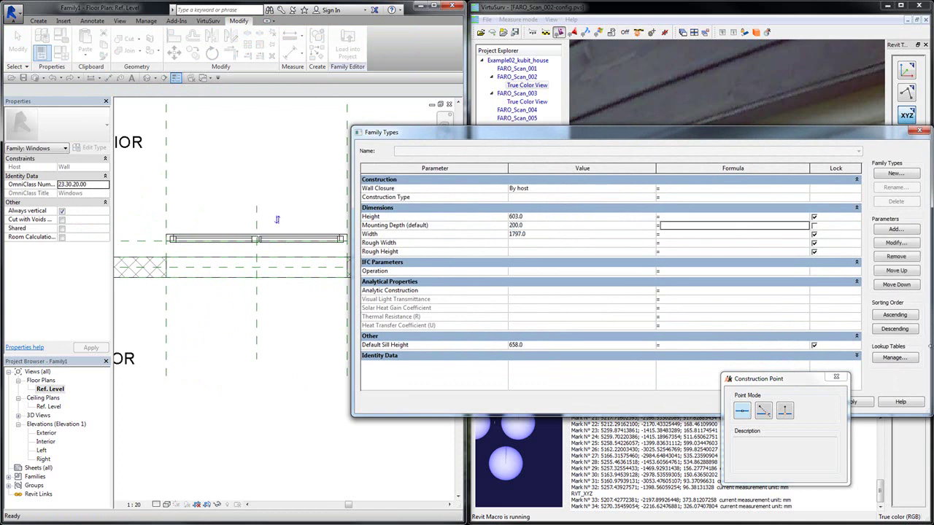
{"action": "left_click", "coordinate": [836, 377]}
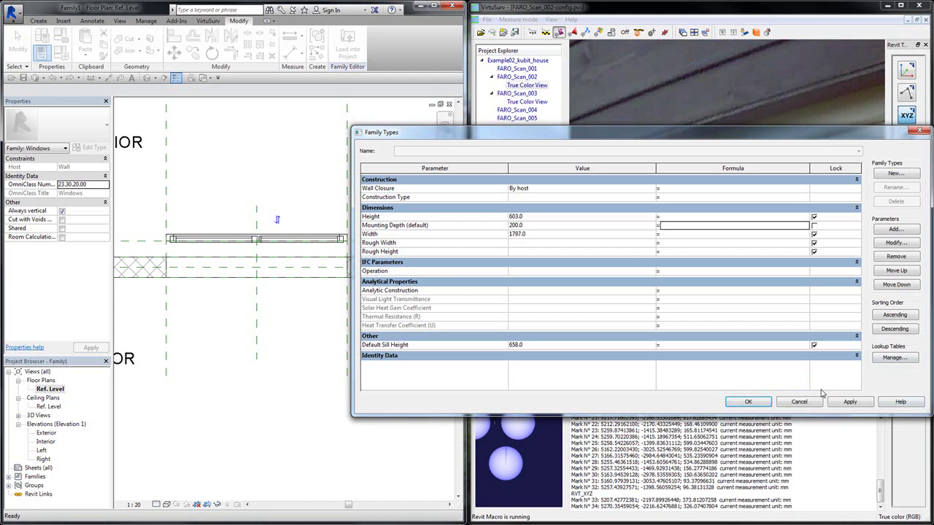
{"action": "left_click", "coordinate": [762, 403]}
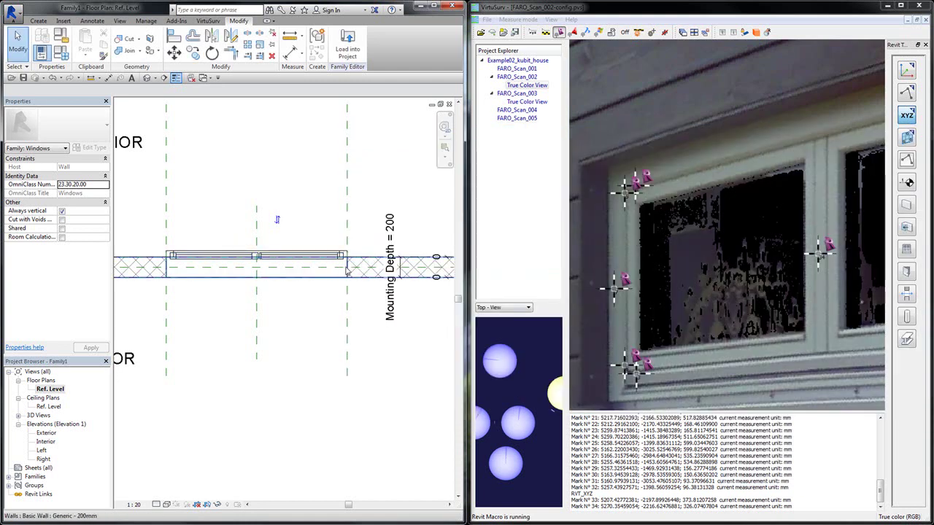
Set the Mounting Depth parameter to 100 and check the window's position in the wall in the 3D view
{"action": "left_click", "coordinate": [62, 52]}
{"action": "left_click", "coordinate": [533, 228]}
{"action": "type", "text": "1"}
{"action": "key", "text": "Tab"}
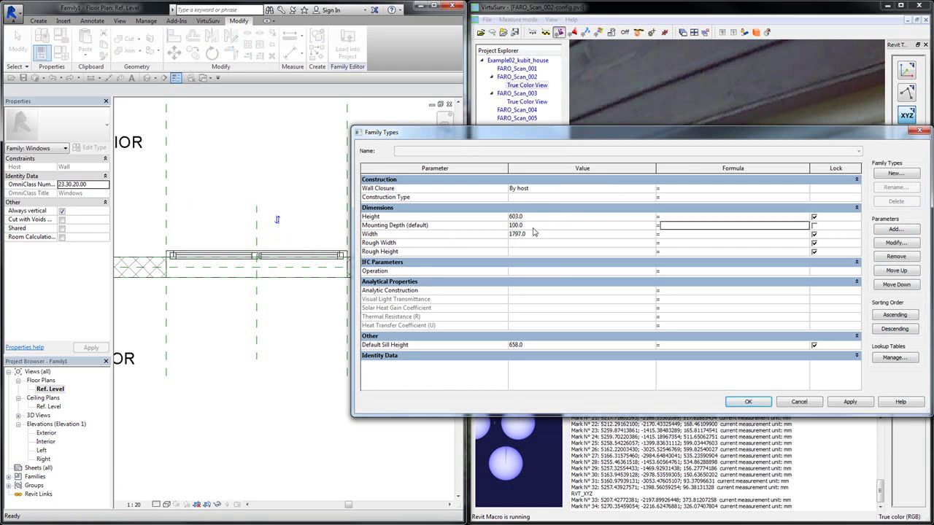
{"action": "left_click", "coordinate": [748, 402]}
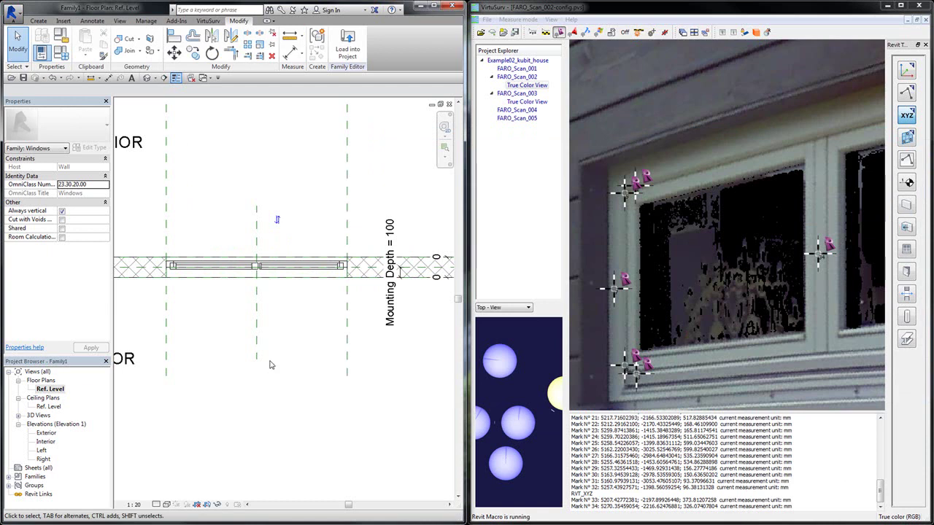
{"action": "key", "text": "ctrl+Tab"}
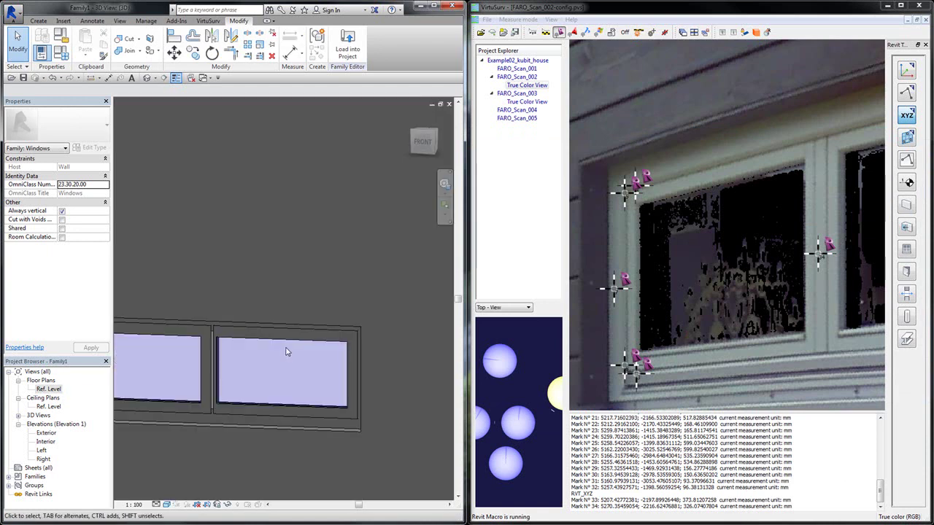
{"action": "scroll", "coordinate": [265, 369], "scroll_direction": "down", "scroll_amount": 2}
{"action": "middle_click_drag", "start_coordinate": [234, 388], "coordinate": [300, 359], "text": "shift"}
{"action": "middle_click_drag", "start_coordinate": [354, 370], "coordinate": [444, 397], "text": "shift"}
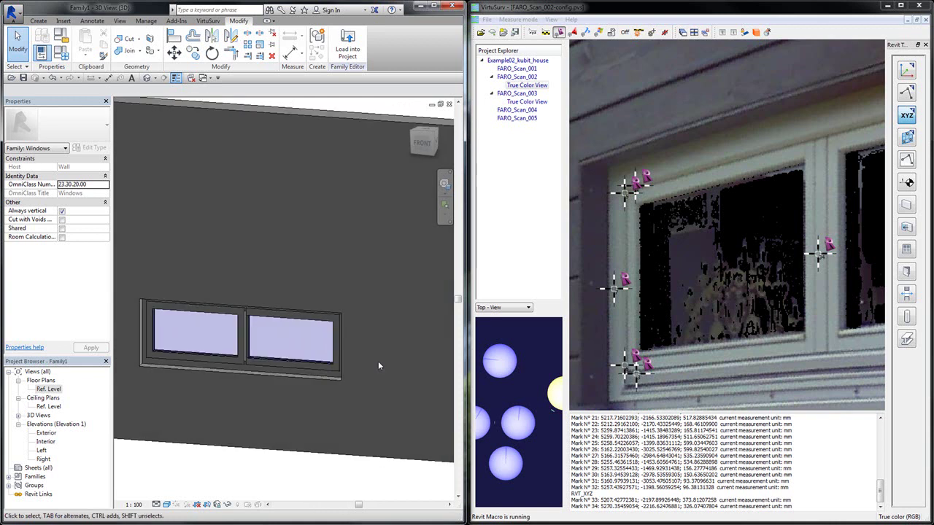
In the Interior elevation, place a continuous aligned dimension across the left, centre and right reference planes, above the Width dimension
{"action": "double_click", "coordinate": [48, 442]}
{"action": "scroll", "coordinate": [243, 335], "scroll_direction": "down", "scroll_amount": 3}
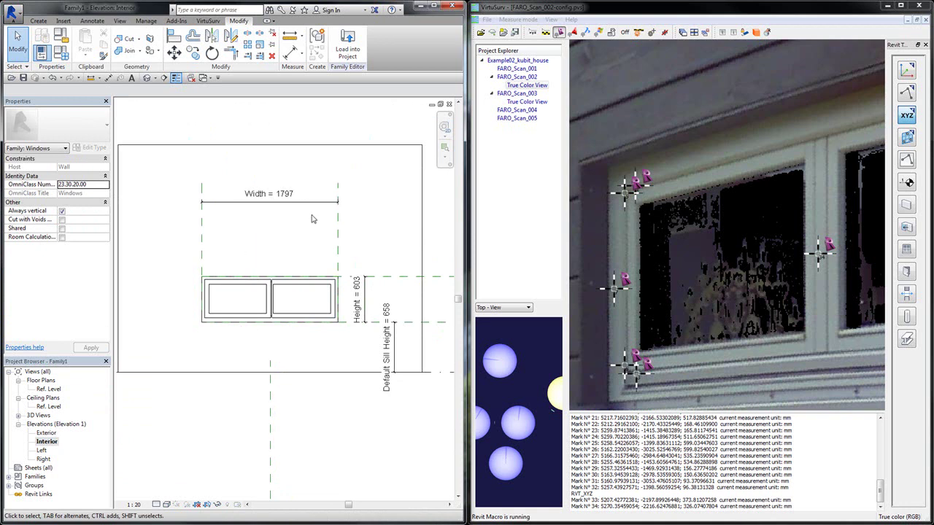
{"action": "scroll", "coordinate": [311, 219], "scroll_direction": "up", "scroll_amount": 1}
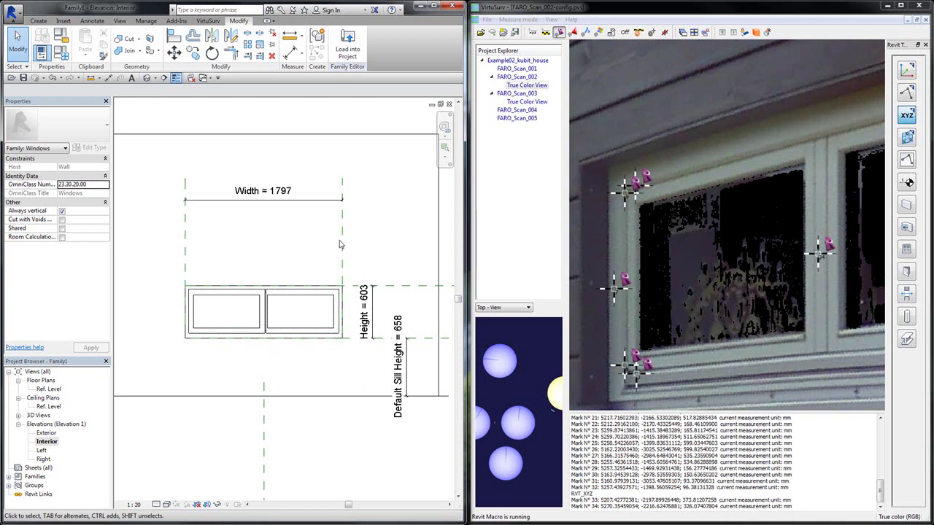
{"action": "left_click", "coordinate": [264, 391]}
{"action": "left_click", "coordinate": [292, 119]}
{"action": "left_click", "coordinate": [100, 21]}
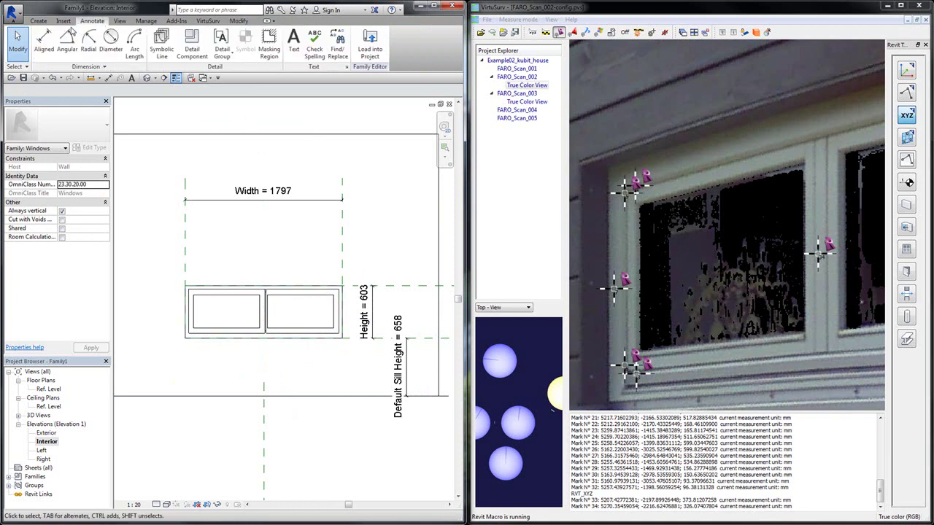
{"action": "left_click", "coordinate": [50, 41]}
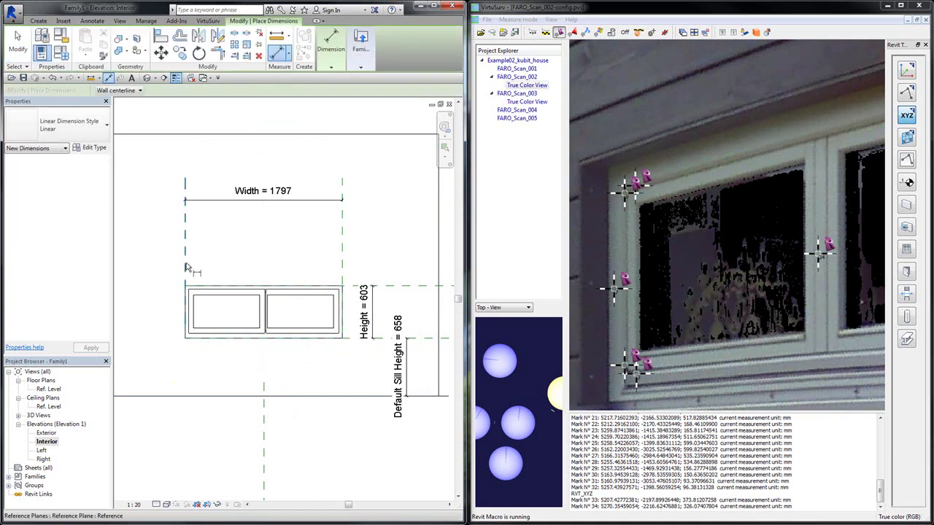
{"action": "left_click", "coordinate": [186, 266]}
{"action": "left_click", "coordinate": [265, 383]}
{"action": "left_click", "coordinate": [342, 234]}
{"action": "left_click", "coordinate": [371, 169]}
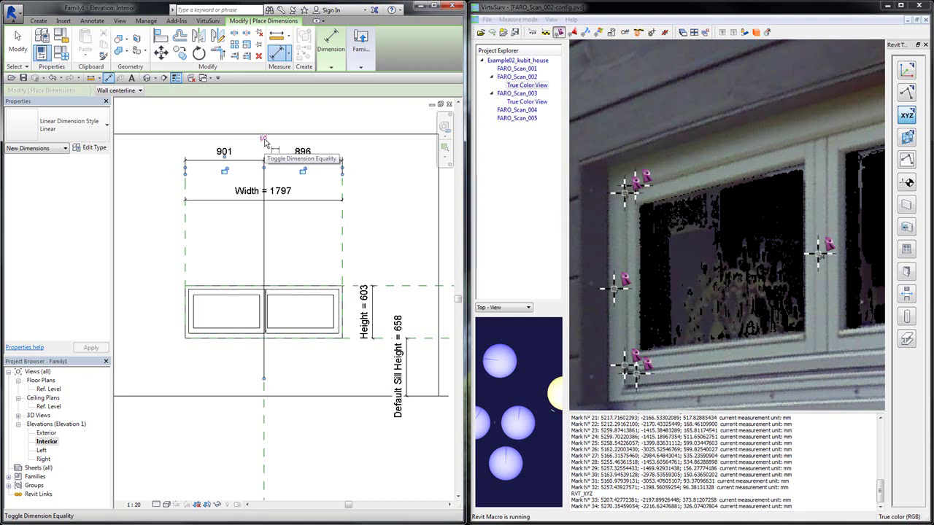
{"action": "left_click", "coordinate": [18, 44]}
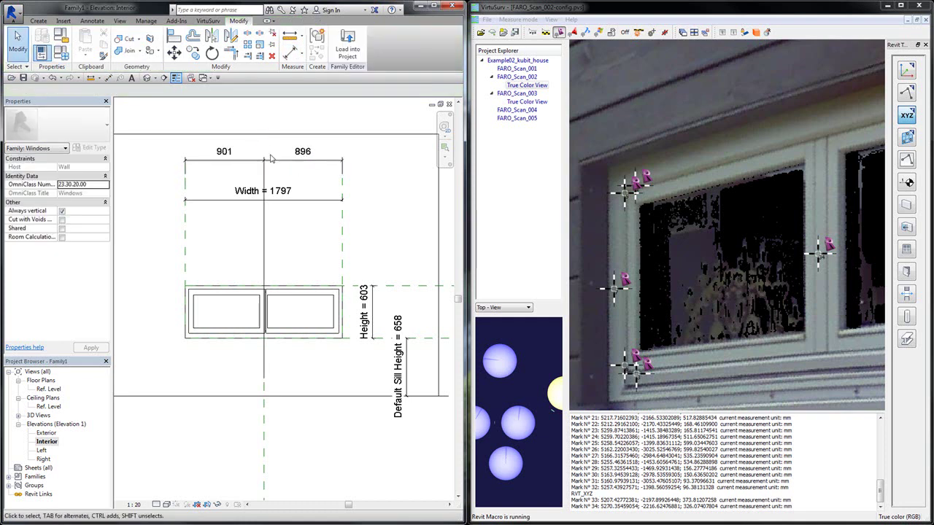
Unlock the Width dimension and apply an equality constraint to the two-segment dimension above it
{"action": "left_click", "coordinate": [282, 206]}
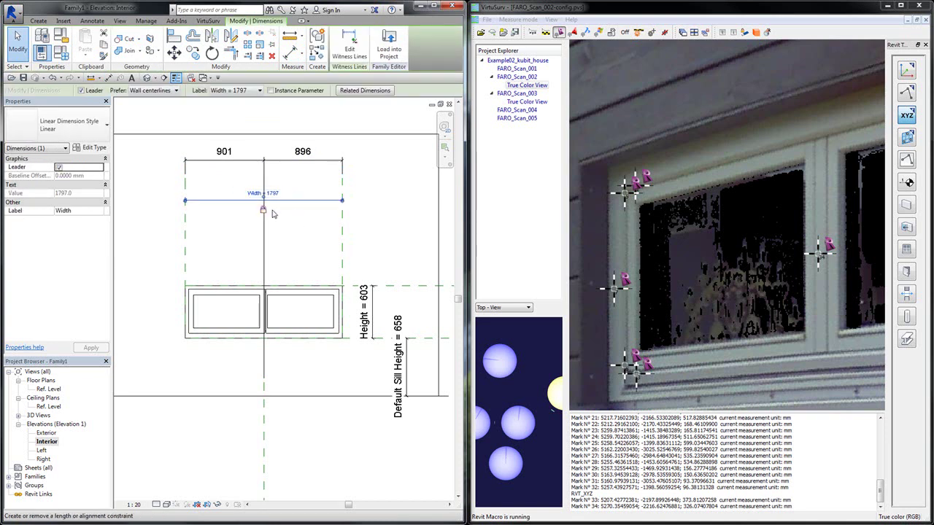
{"action": "left_click", "coordinate": [282, 215]}
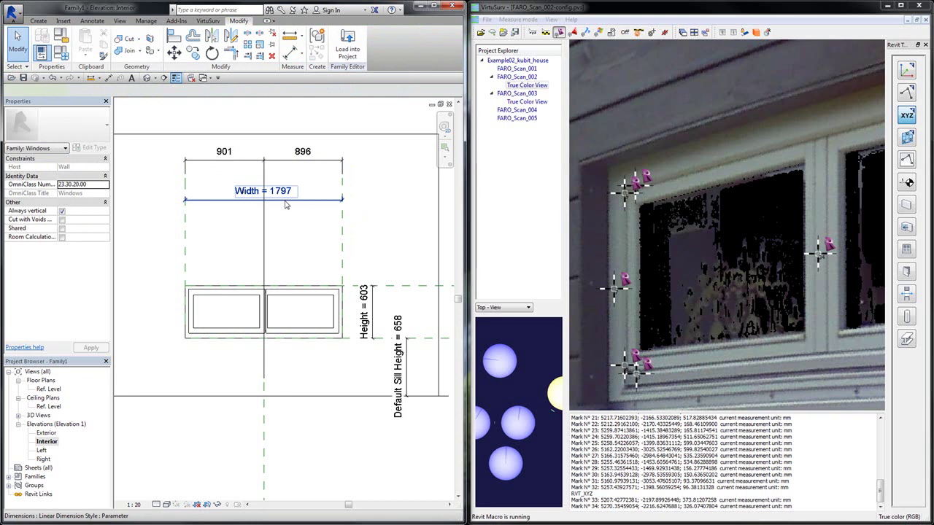
{"action": "left_click", "coordinate": [286, 205]}
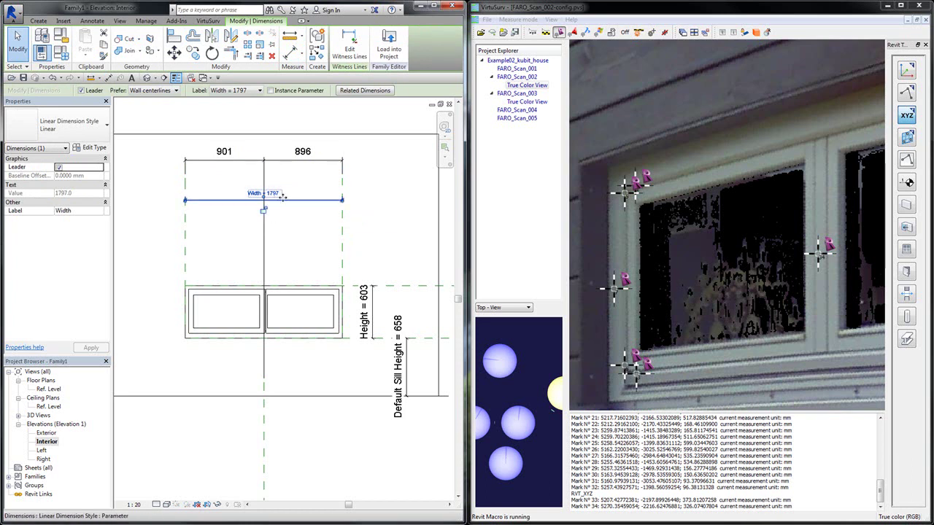
{"action": "left_click", "coordinate": [271, 206]}
{"action": "scroll", "coordinate": [270, 208], "scroll_direction": "up", "scroll_amount": 1}
{"action": "scroll", "coordinate": [270, 208], "scroll_direction": "up", "scroll_amount": 1}
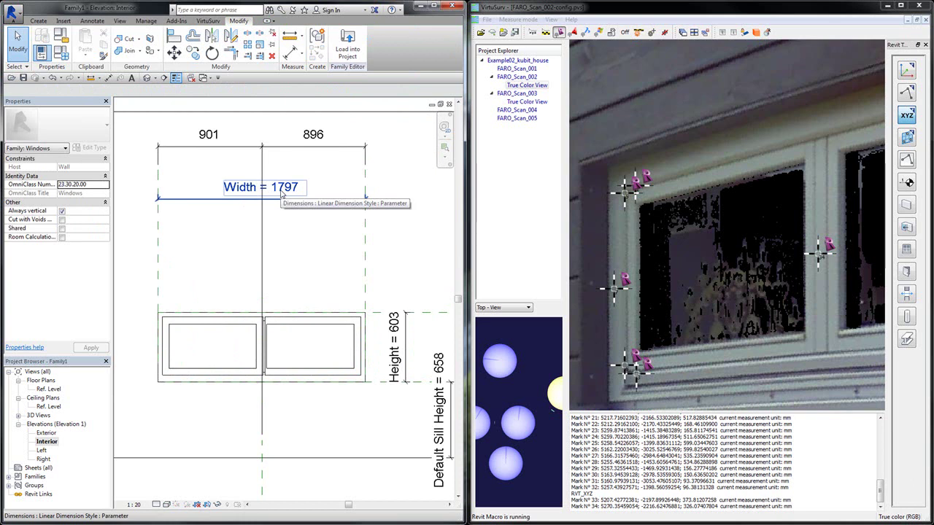
{"action": "scroll", "coordinate": [302, 213], "scroll_direction": "down", "scroll_amount": 1}
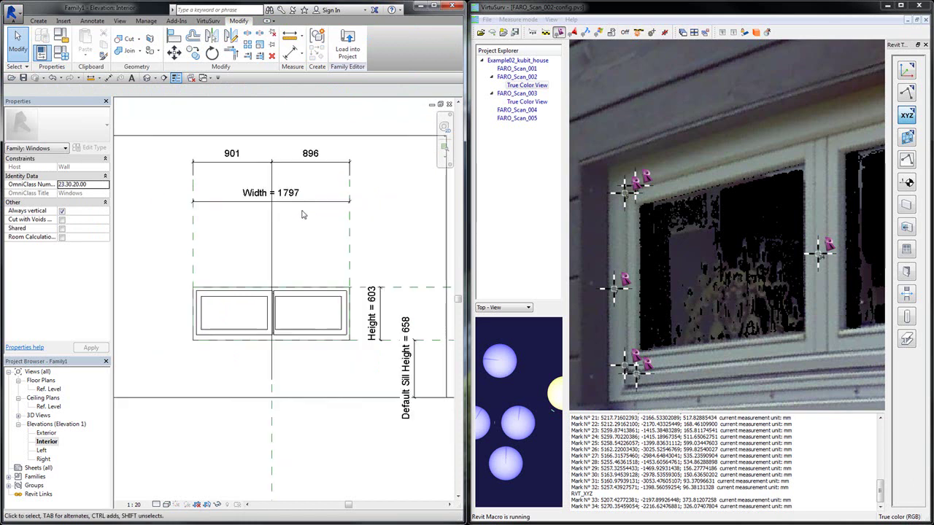
{"action": "left_click", "coordinate": [271, 173]}
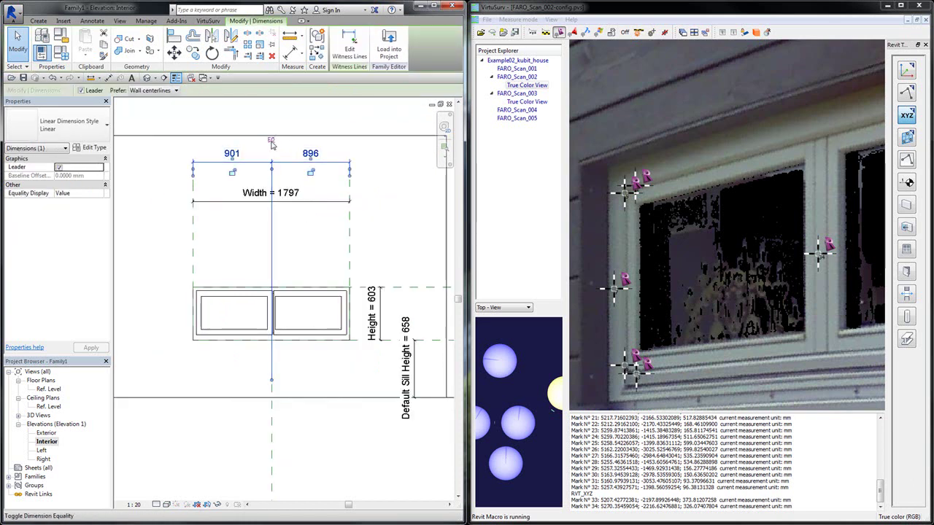
{"action": "left_click", "coordinate": [271, 142]}
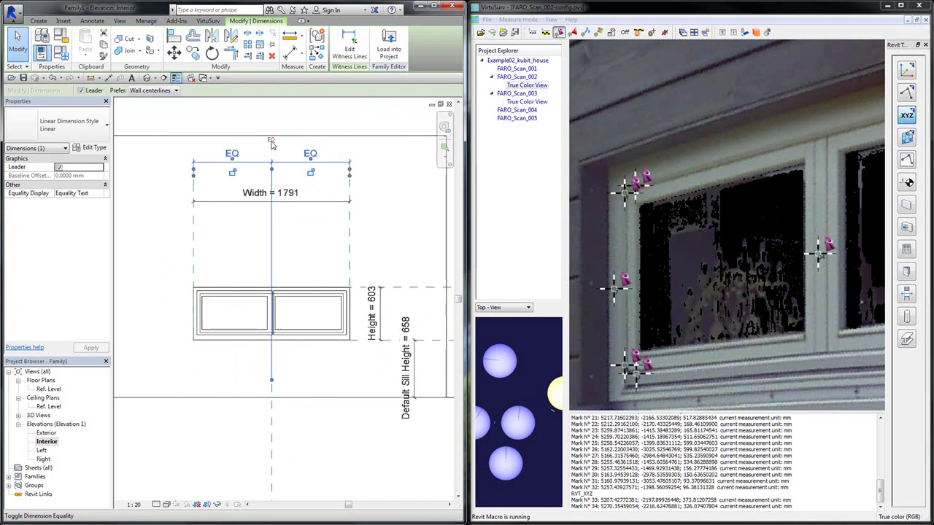
Set the window's Width dimension to 1797
{"action": "left_click", "coordinate": [292, 201]}
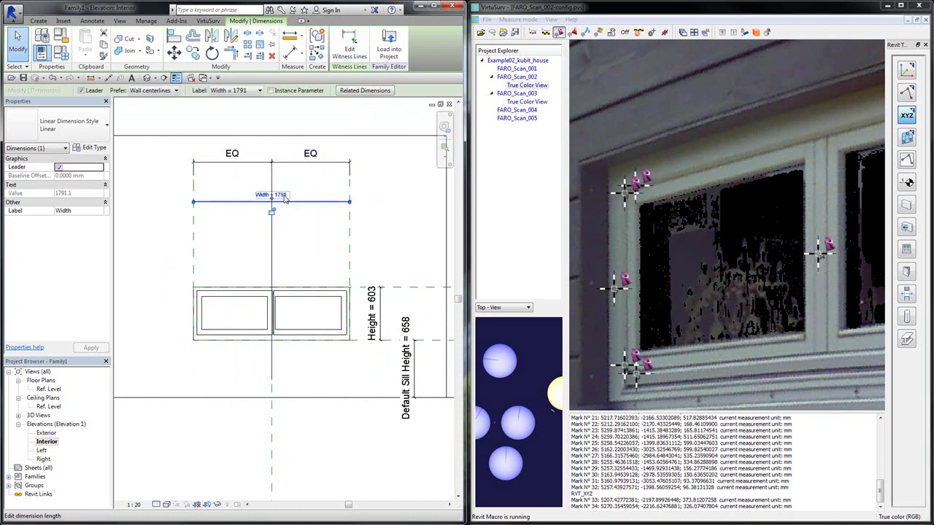
{"action": "left_click", "coordinate": [285, 196]}
{"action": "left_click", "coordinate": [280, 189]}
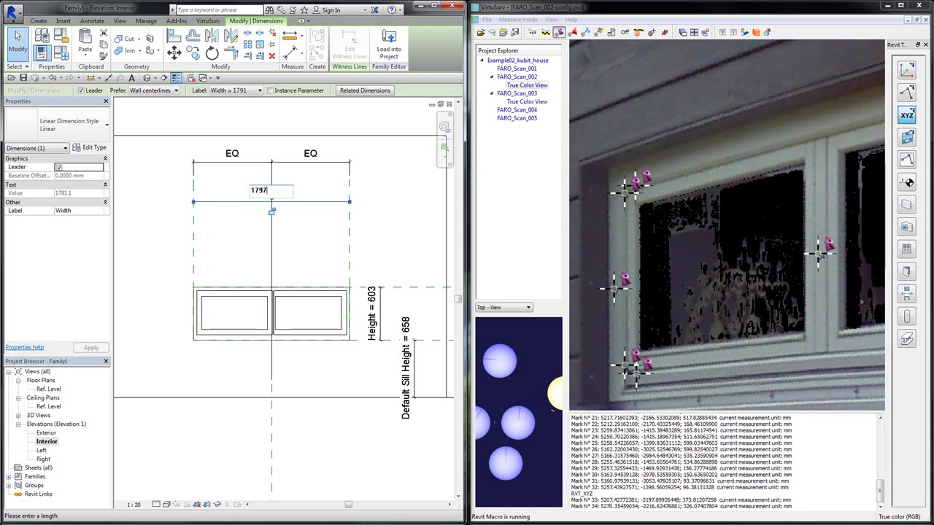
{"action": "key", "text": "Return"}
{"action": "left_click", "coordinate": [302, 220]}
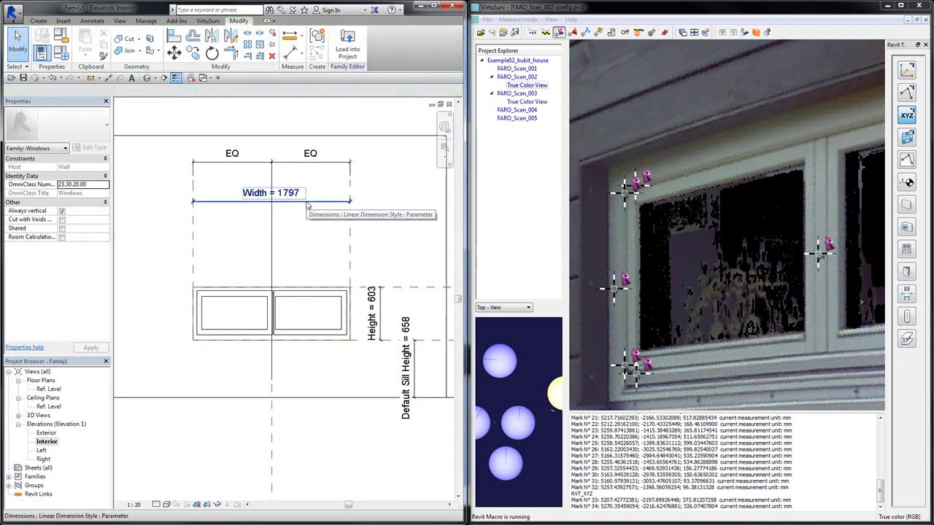
{"action": "scroll", "coordinate": [306, 356], "scroll_direction": "down", "scroll_amount": 2}
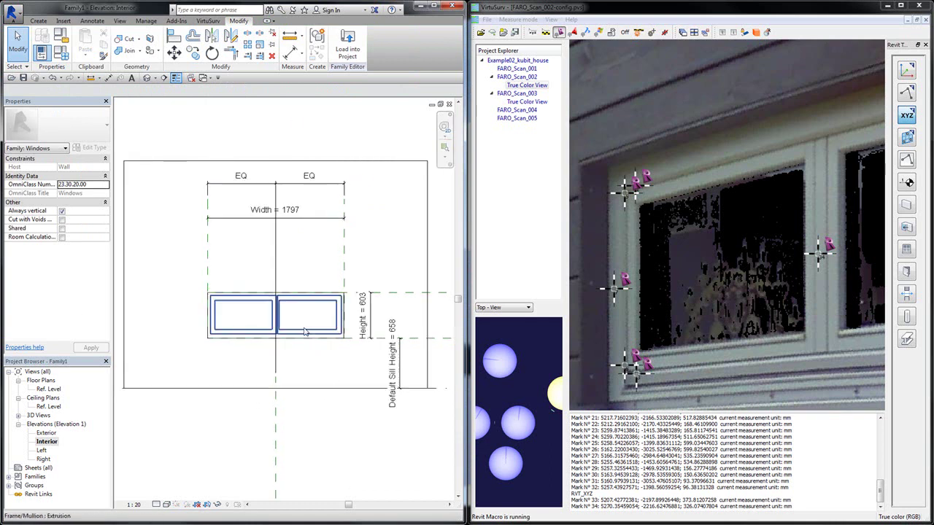
{"action": "scroll", "coordinate": [309, 365], "scroll_direction": "up", "scroll_amount": 2}
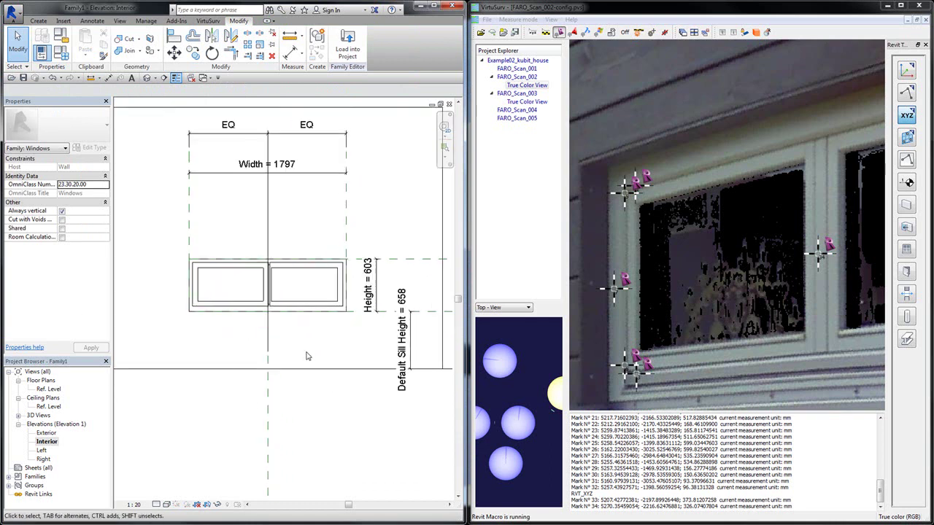
{"action": "scroll", "coordinate": [306, 357], "scroll_direction": "down", "scroll_amount": 3}
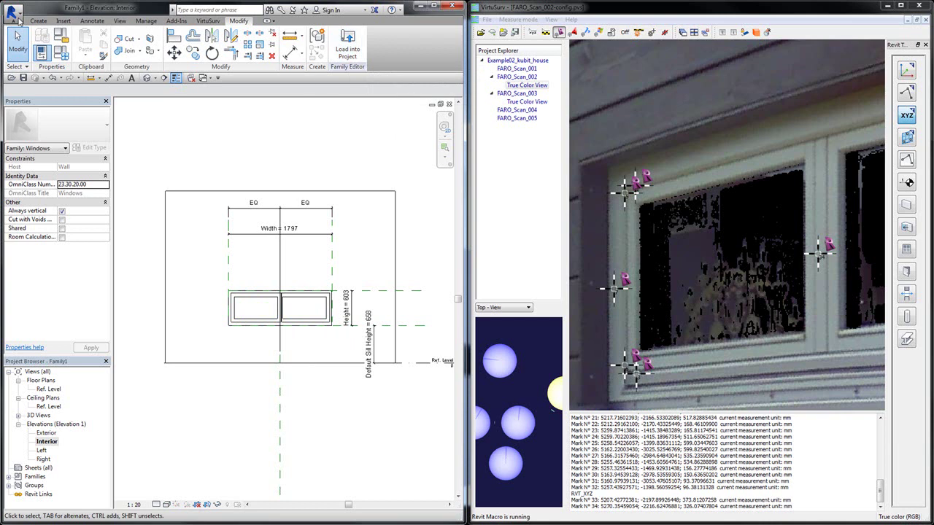
Save the window family as Window_exam in the foo folder
{"action": "left_click", "coordinate": [12, 15]}
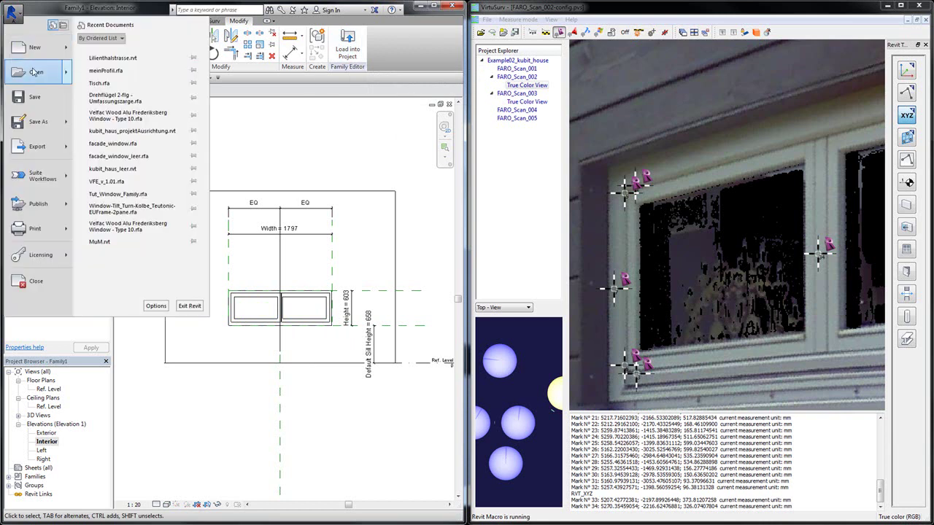
{"action": "left_click", "coordinate": [41, 97]}
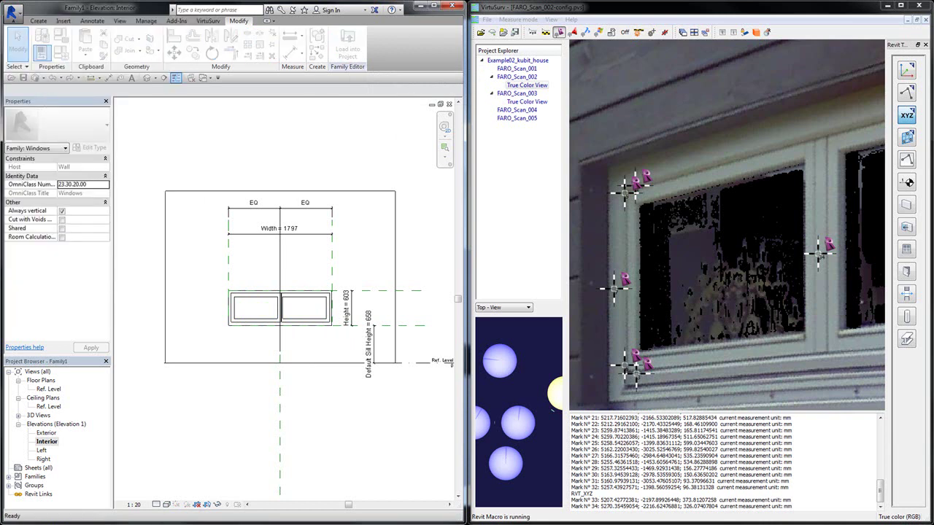
{"action": "left_click", "coordinate": [413, 180]}
{"action": "left_click", "coordinate": [230, 222]}
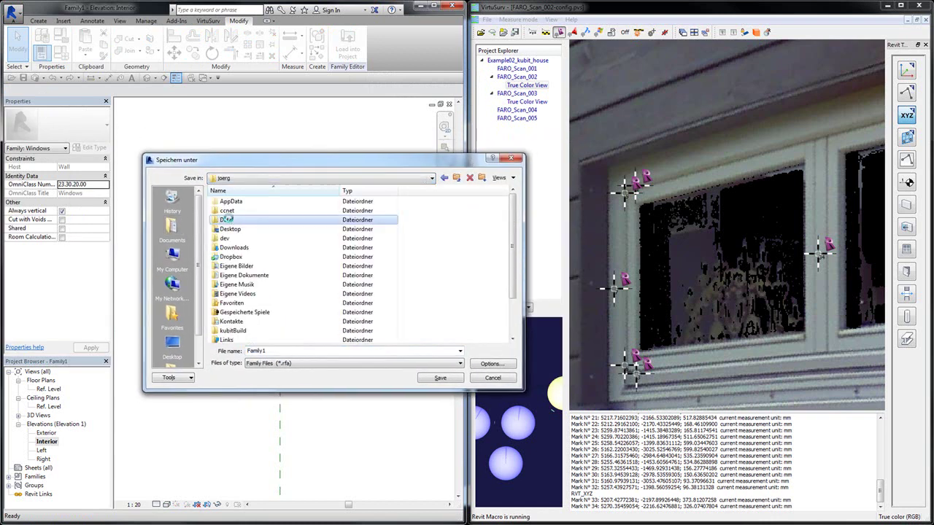
{"action": "double_click", "coordinate": [226, 221]}
{"action": "double_click", "coordinate": [226, 220]}
{"action": "double_click", "coordinate": [270, 350]}
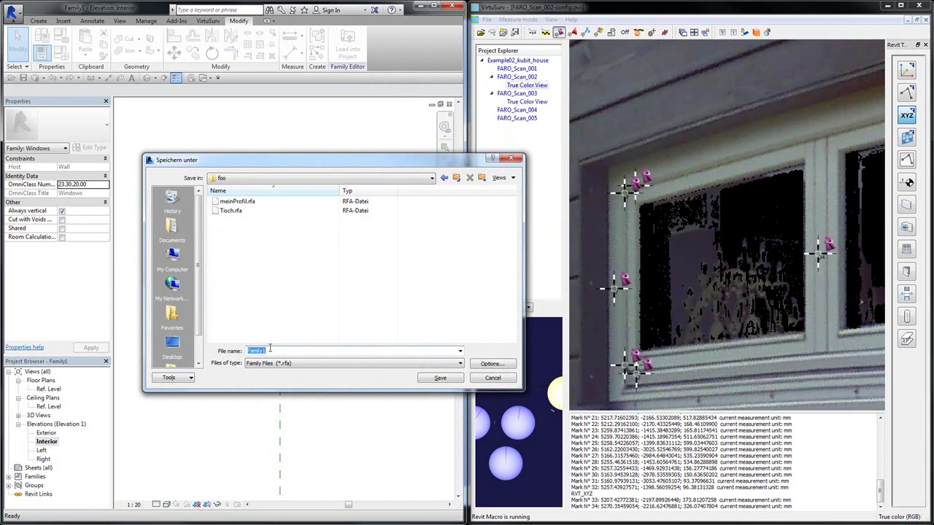
{"action": "type", "text": "Wi"}
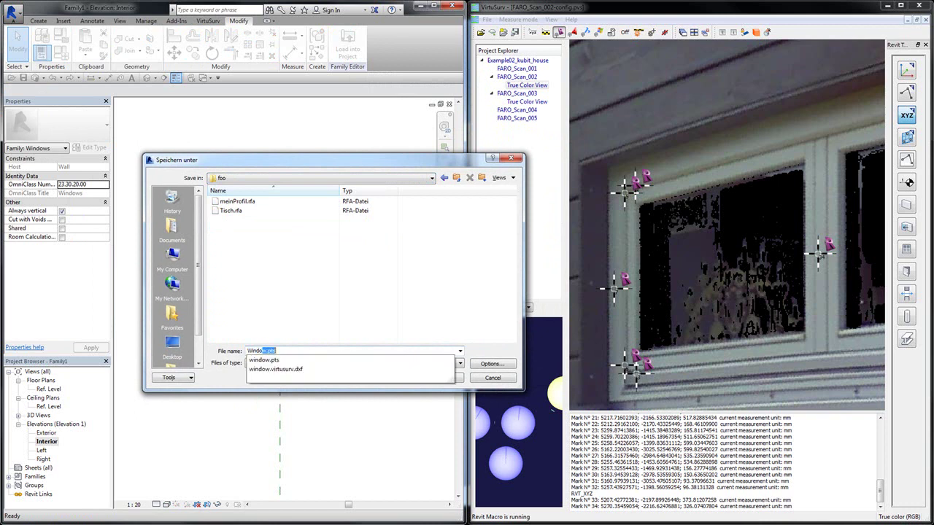
{"action": "type", "text": "ndow"}
{"action": "key", "text": "Delete"}
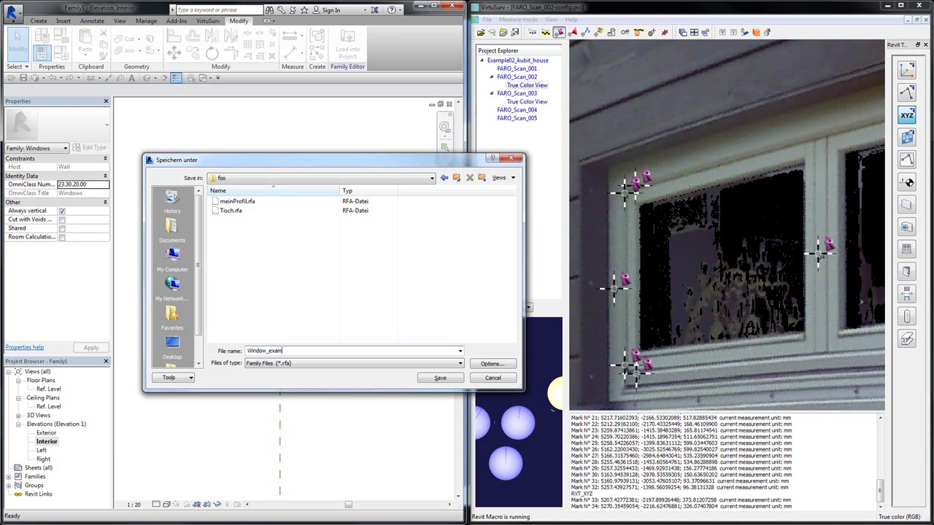
{"action": "key", "text": "Return"}
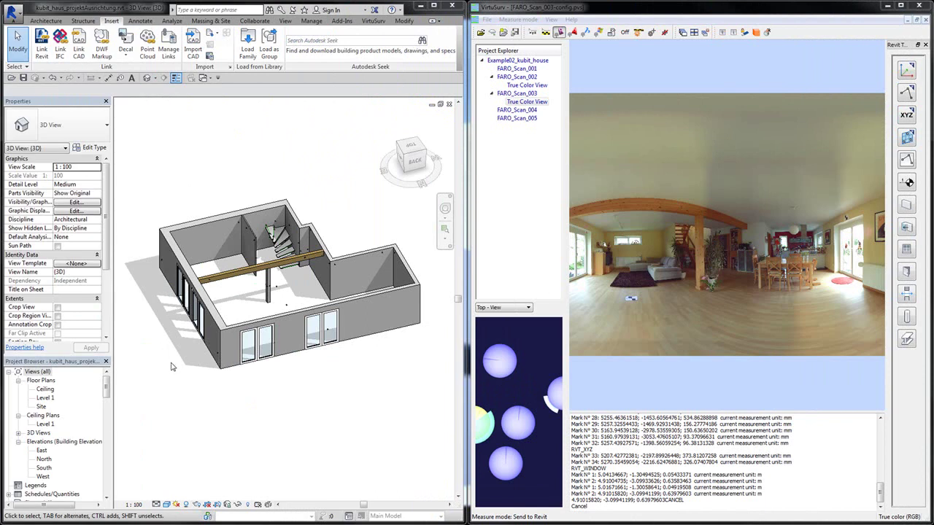
Load the Window_example family from the foo folder into the house project
{"action": "middle_click_drag", "start_coordinate": [184, 377], "coordinate": [282, 366], "text": "shift"}
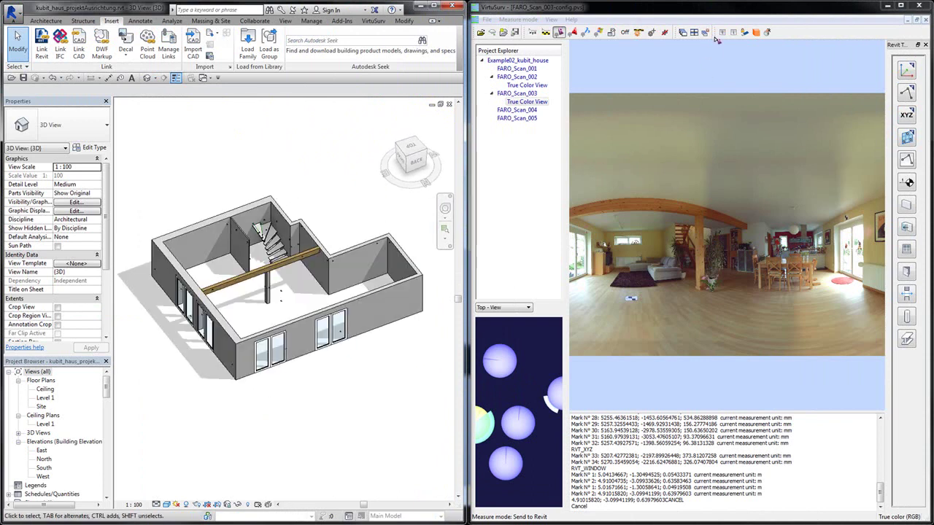
{"action": "left_click", "coordinate": [713, 9]}
{"action": "scroll", "coordinate": [688, 276], "scroll_direction": "up", "scroll_amount": 1}
{"action": "scroll", "coordinate": [688, 276], "scroll_direction": "down", "scroll_amount": 1}
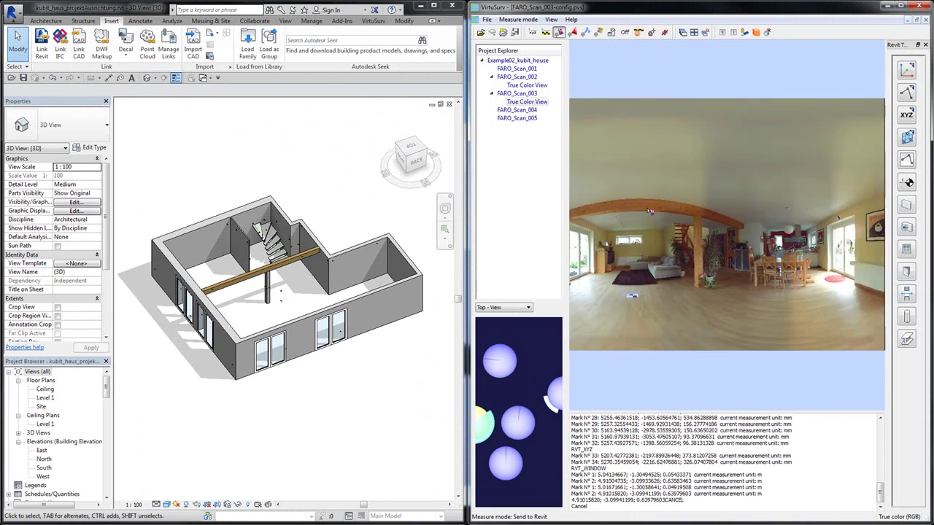
{"action": "scroll", "coordinate": [631, 295], "scroll_direction": "up", "scroll_amount": 5}
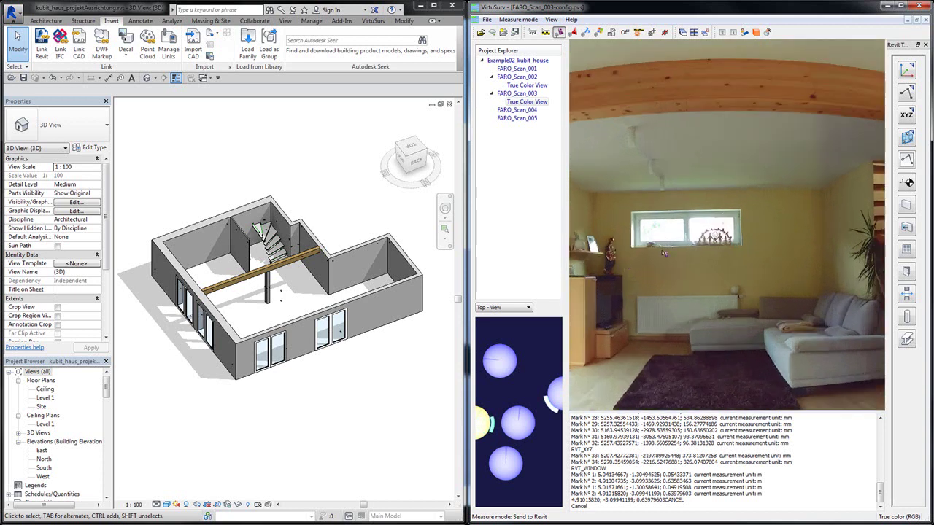
{"action": "left_click", "coordinate": [315, 96]}
{"action": "left_click", "coordinate": [249, 43]}
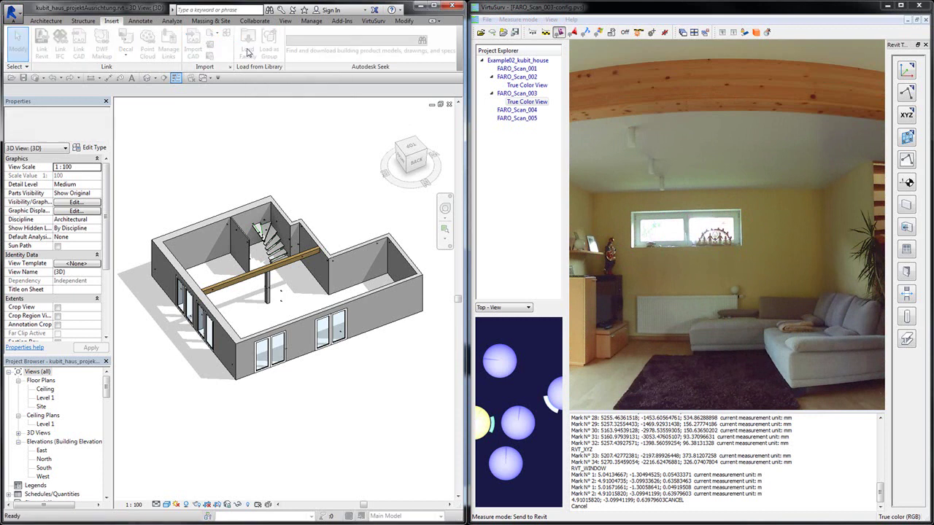
{"action": "left_click_drag", "start_coordinate": [276, 154], "coordinate": [346, 160]}
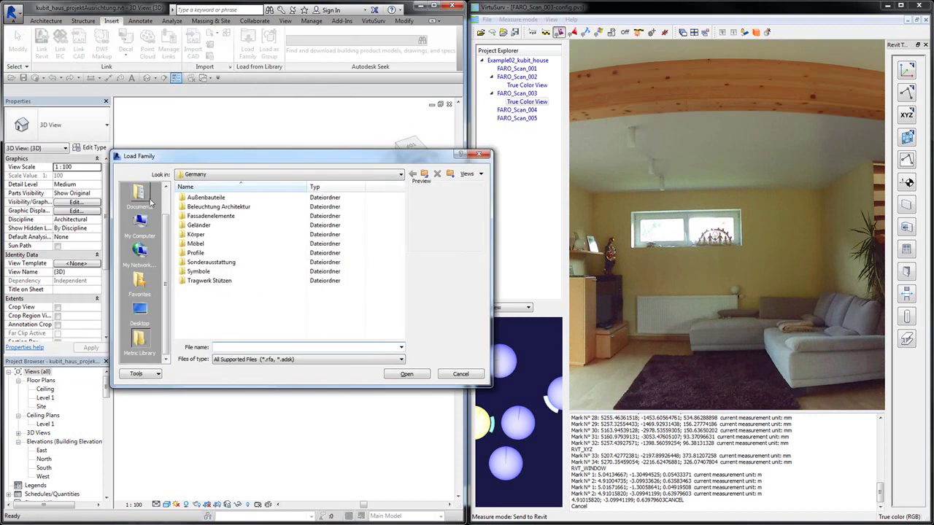
{"action": "left_click", "coordinate": [195, 175]}
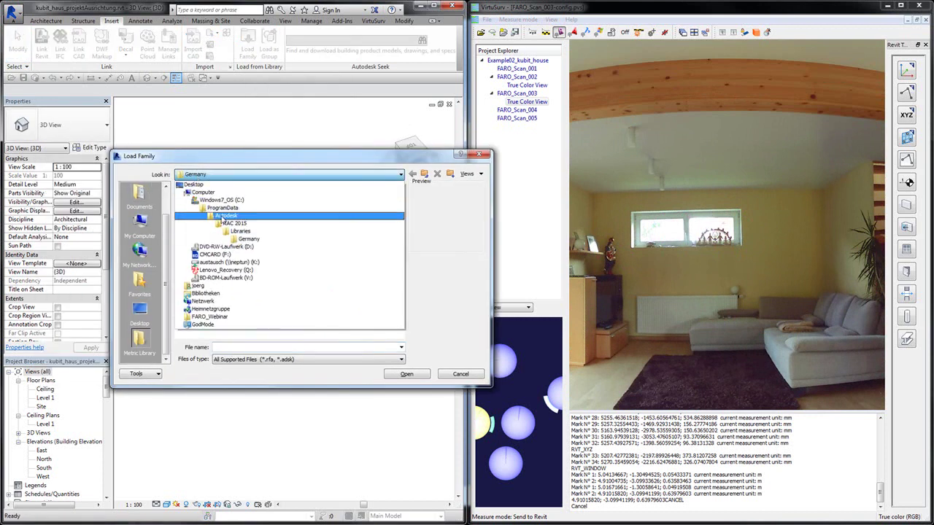
{"action": "left_click", "coordinate": [222, 202]}
{"action": "double_click", "coordinate": [200, 217]}
{"action": "double_click", "coordinate": [197, 208]}
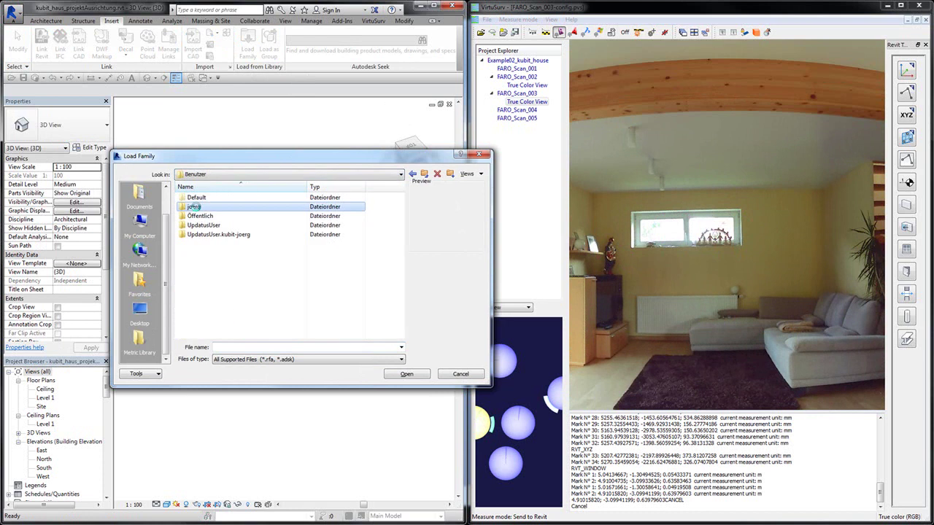
{"action": "double_click", "coordinate": [196, 218]}
{"action": "double_click", "coordinate": [197, 216]}
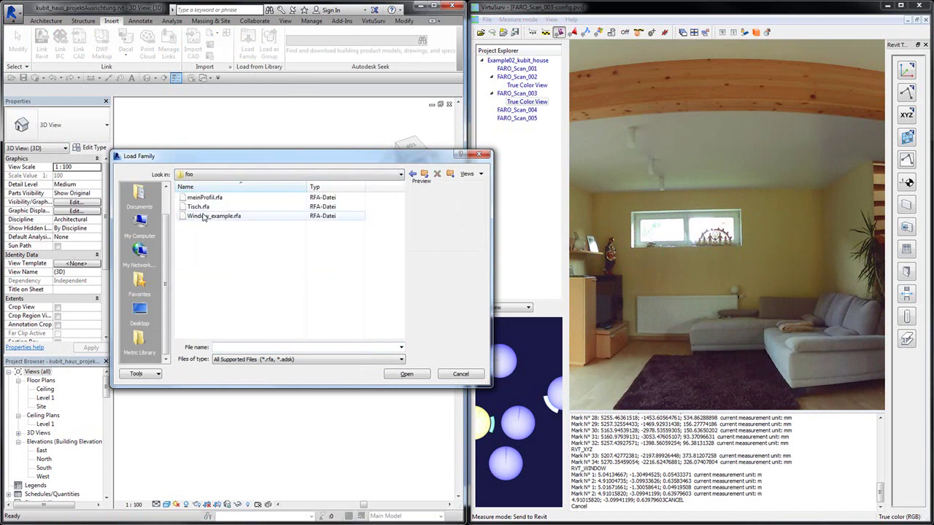
{"action": "left_click", "coordinate": [211, 216]}
{"action": "left_click", "coordinate": [405, 374]}
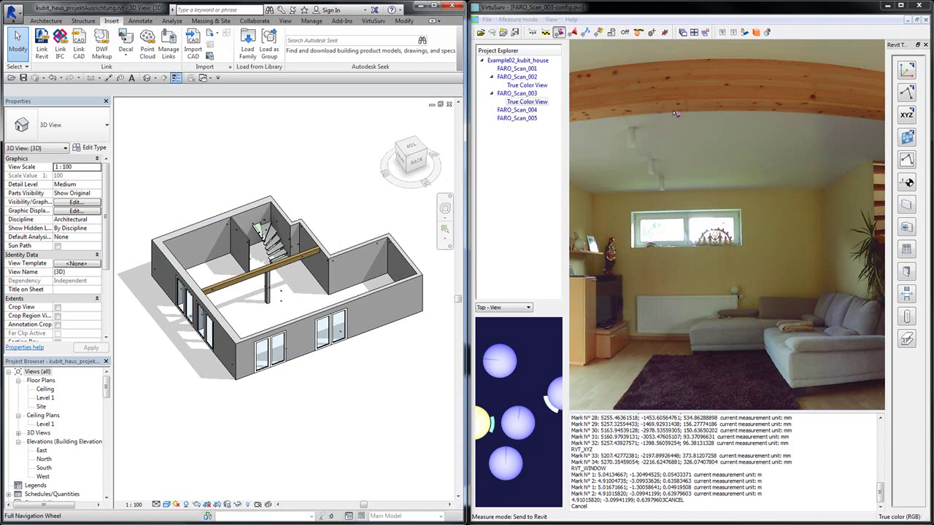
Switch to VirtuSurv and set the measurement unit to Meters
{"action": "left_click", "coordinate": [640, 34]}
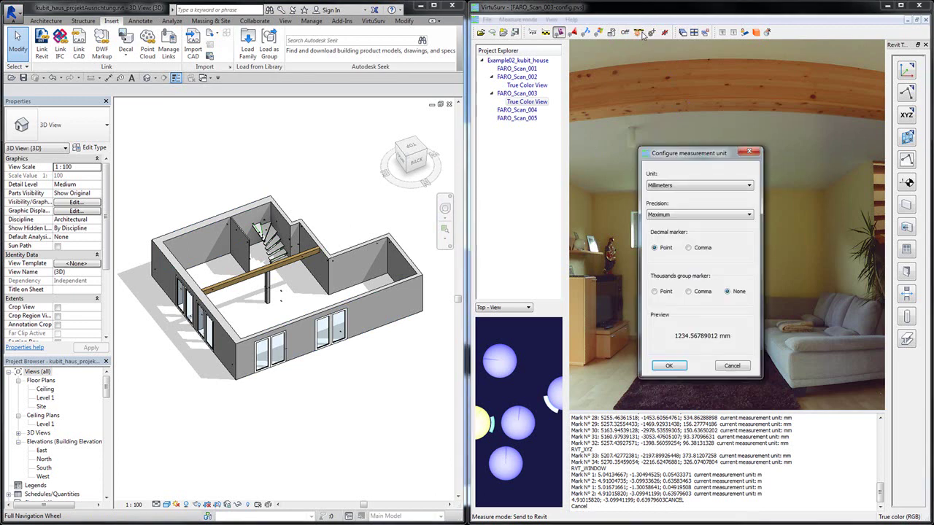
{"action": "left_click", "coordinate": [674, 187]}
{"action": "left_click", "coordinate": [673, 204]}
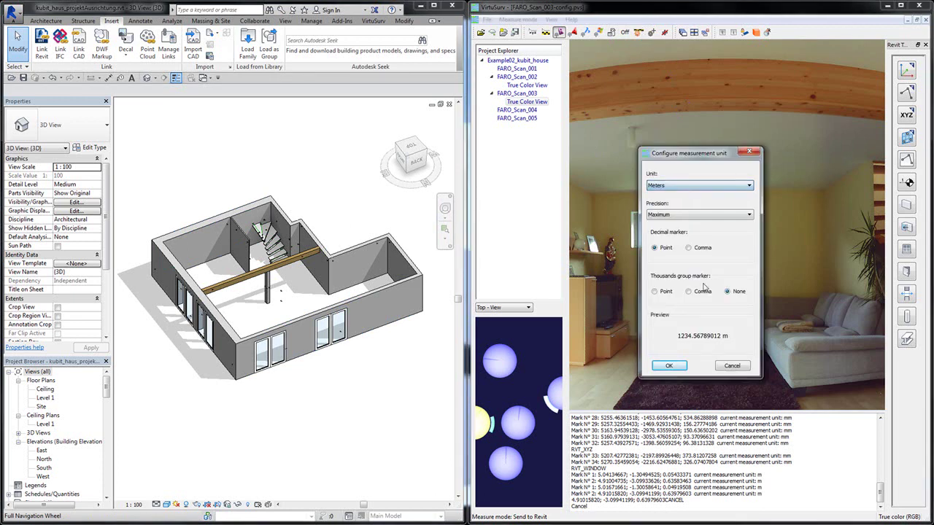
{"action": "left_click", "coordinate": [669, 366]}
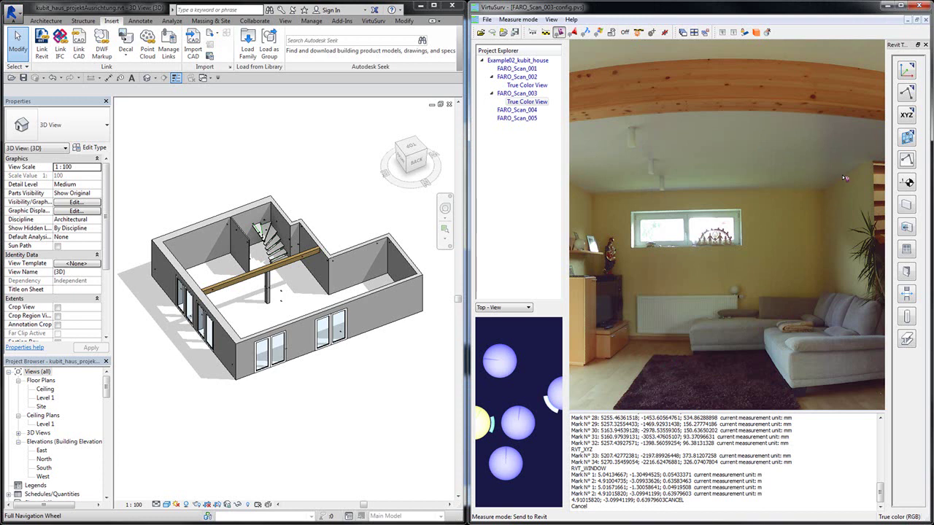
Set up the Window command with type Window_example, creation by two diagonal points, and perpendicular projection of scan points onto the plane
{"action": "left_click", "coordinate": [907, 250]}
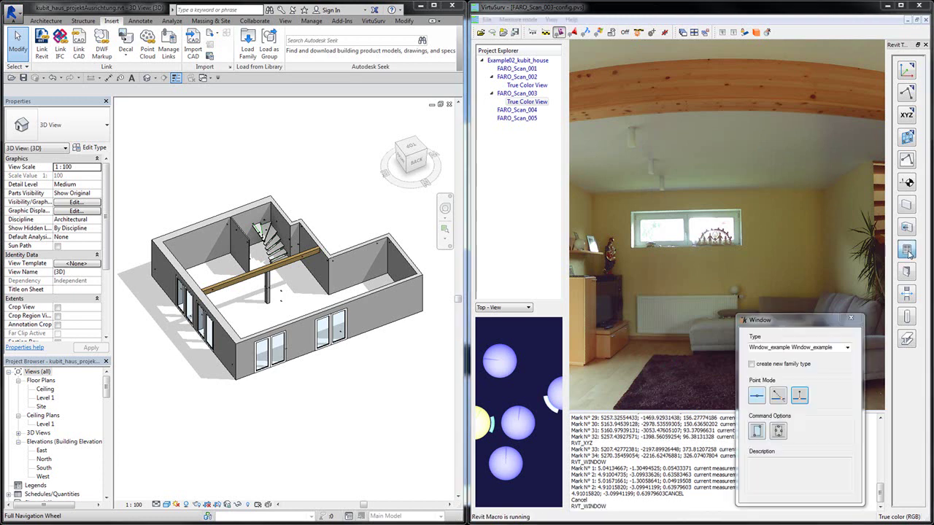
{"action": "left_click", "coordinate": [847, 350]}
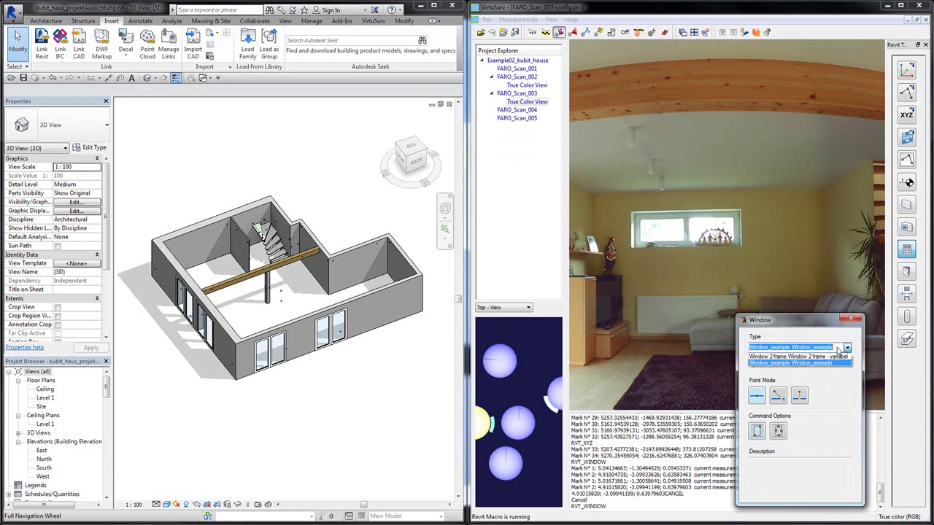
{"action": "left_click", "coordinate": [785, 363]}
{"action": "left_click_drag", "start_coordinate": [749, 347], "coordinate": [828, 348]}
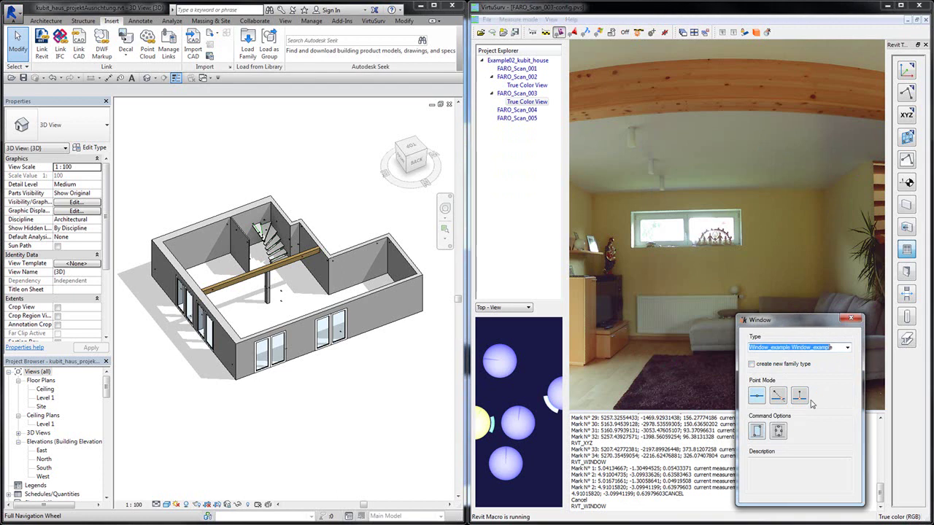
{"action": "left_click", "coordinate": [756, 434]}
{"action": "left_click", "coordinate": [758, 434]}
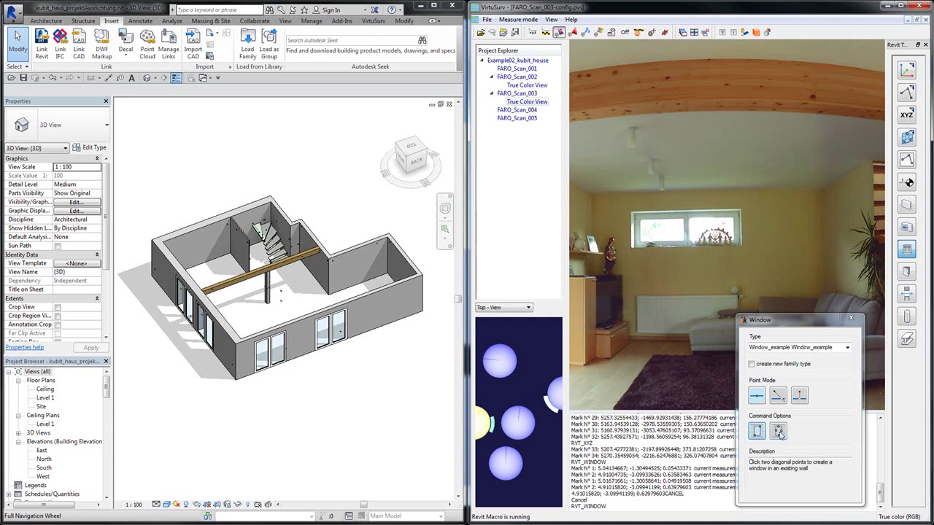
{"action": "left_click", "coordinate": [799, 398]}
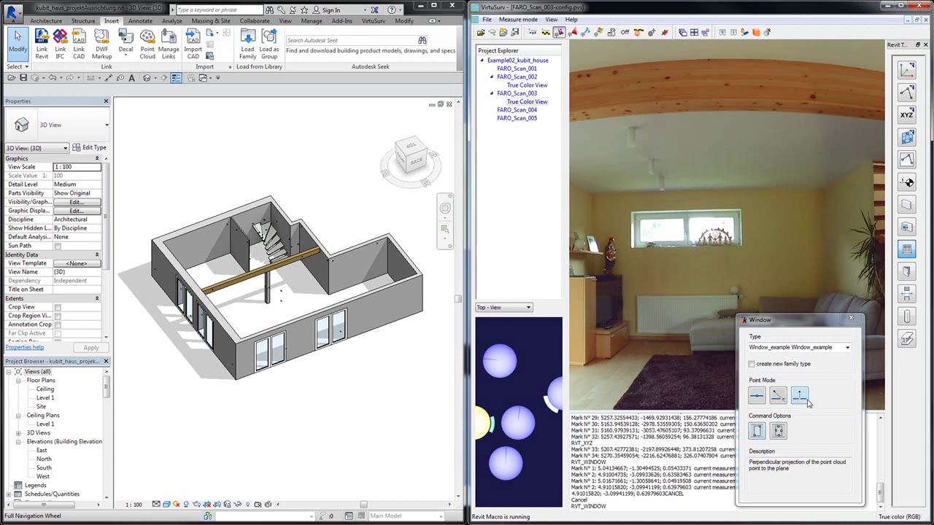
Place the window in the existing wall by picking the scanned opening's lower-left and upper-right corners
{"action": "scroll", "coordinate": [627, 259], "scroll_direction": "up", "scroll_amount": 3}
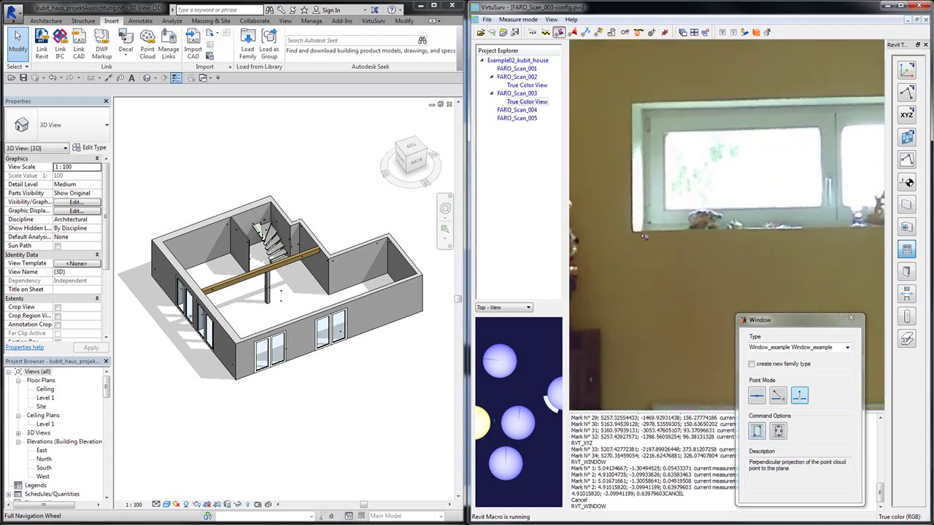
{"action": "left_click", "coordinate": [634, 233]}
{"action": "scroll", "coordinate": [628, 252], "scroll_direction": "down", "scroll_amount": 3}
{"action": "scroll", "coordinate": [754, 228], "scroll_direction": "up", "scroll_amount": 3}
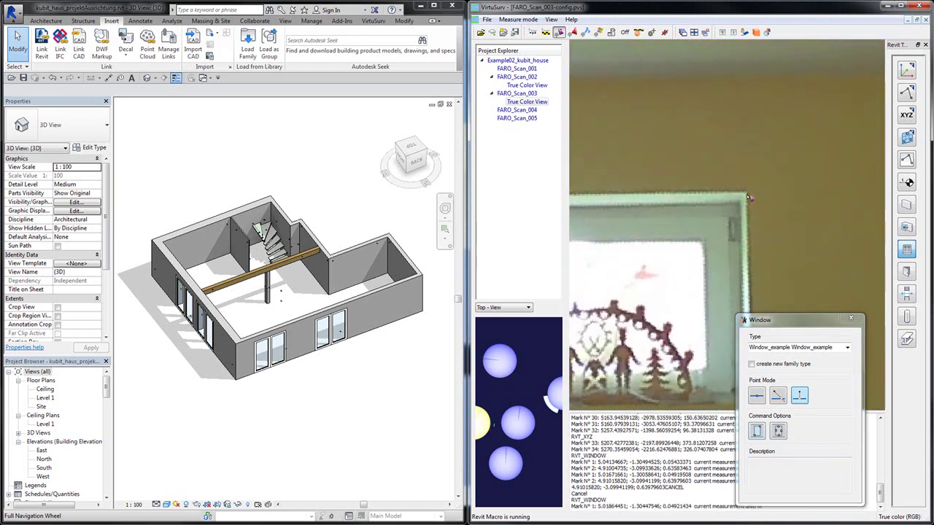
{"action": "left_click", "coordinate": [748, 194]}
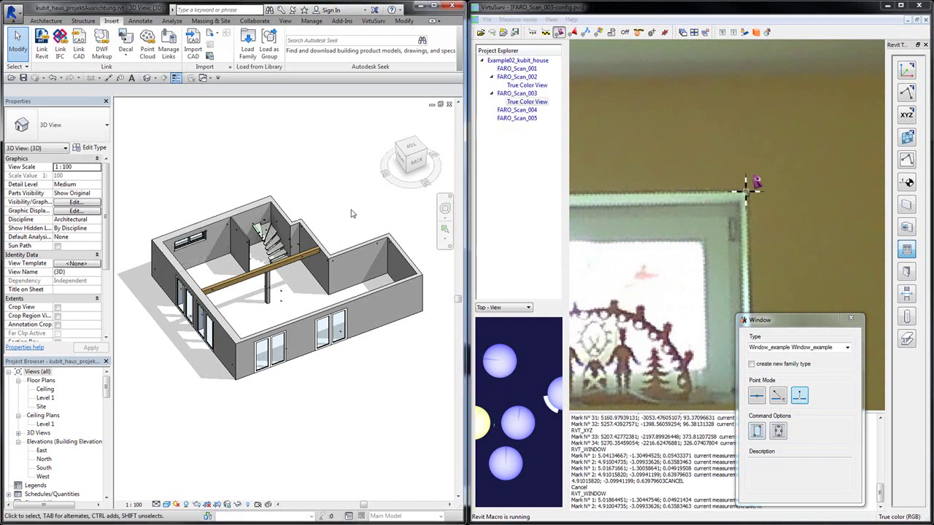
Create a construction point on the scanned window frame, below its upper-right corner
{"action": "scroll", "coordinate": [204, 277], "scroll_direction": "up", "scroll_amount": 8}
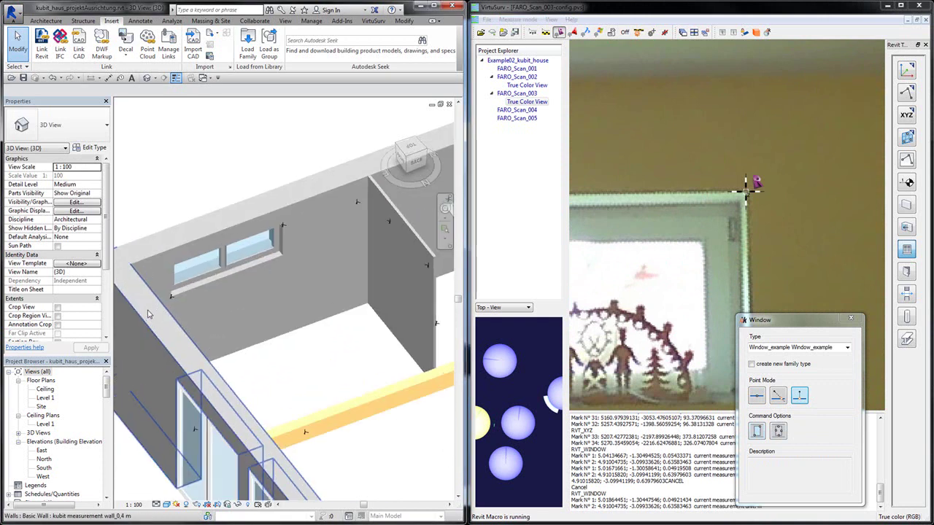
{"action": "scroll", "coordinate": [263, 292], "scroll_direction": "up", "scroll_amount": 3}
{"action": "middle_click_drag", "start_coordinate": [316, 287], "coordinate": [351, 398], "text": "shift"}
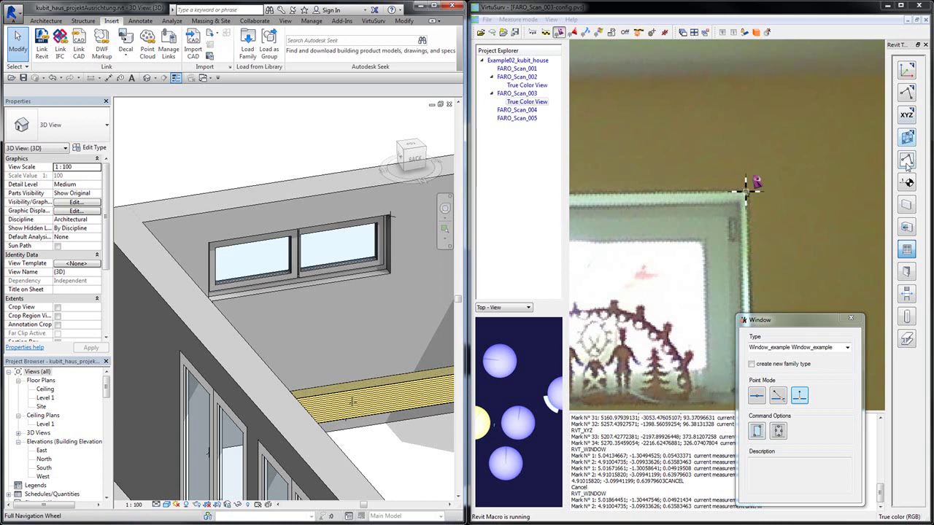
{"action": "left_click", "coordinate": [909, 119]}
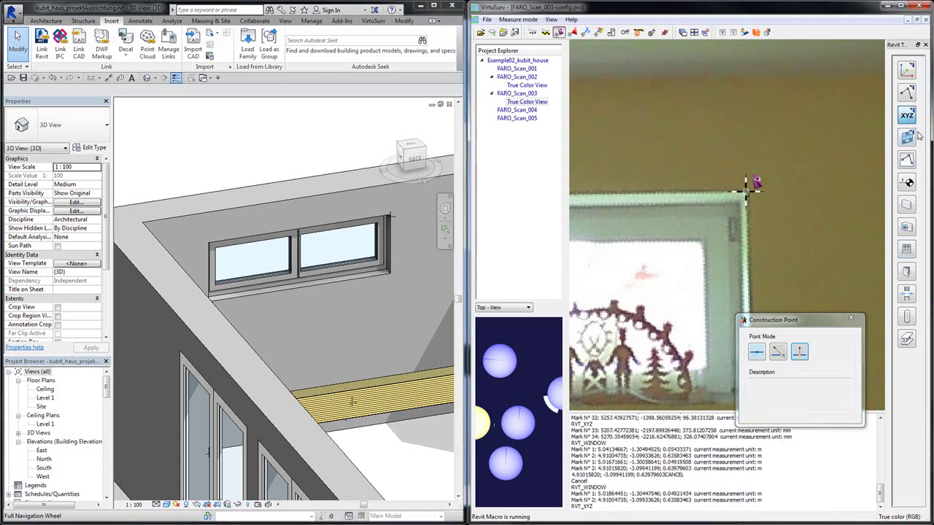
{"action": "left_click", "coordinate": [734, 287]}
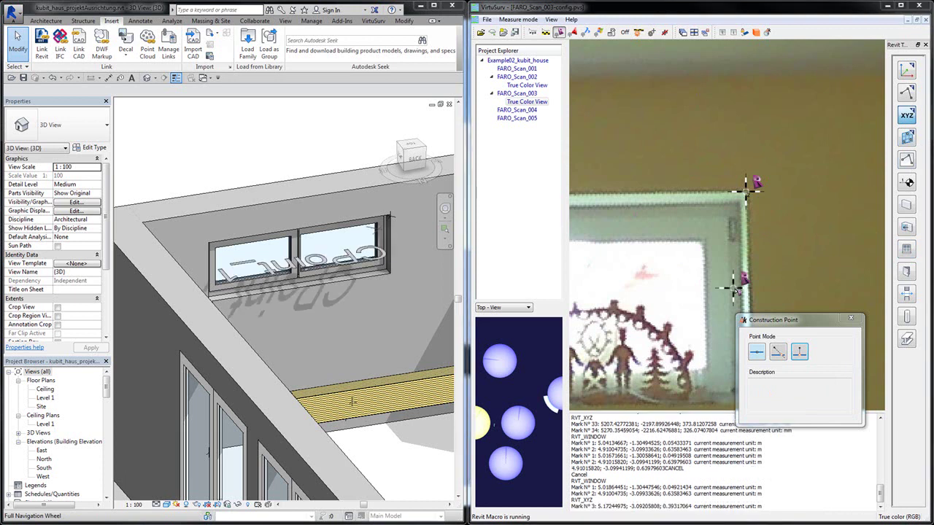
Open the Level 1 floor plan at the new construction point beside the placed window
{"action": "double_click", "coordinate": [44, 397]}
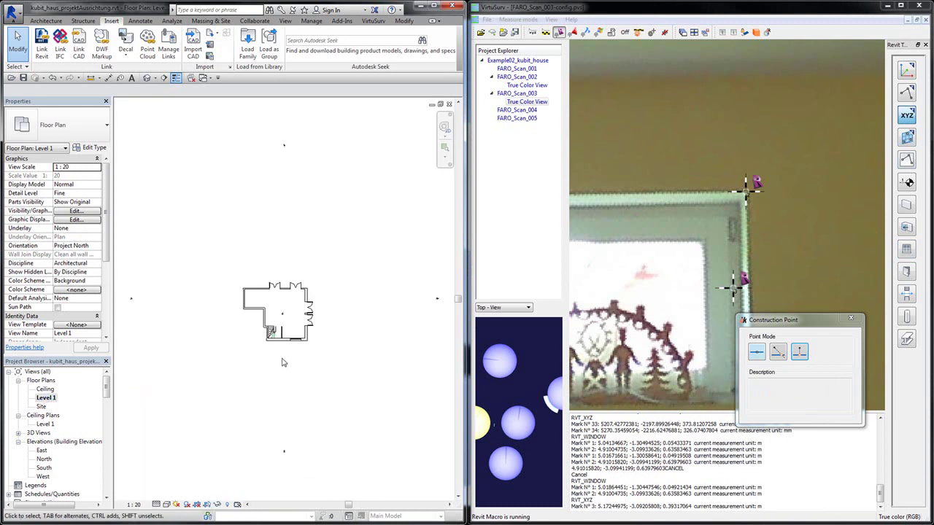
{"action": "scroll", "coordinate": [296, 354], "scroll_direction": "up", "scroll_amount": 10}
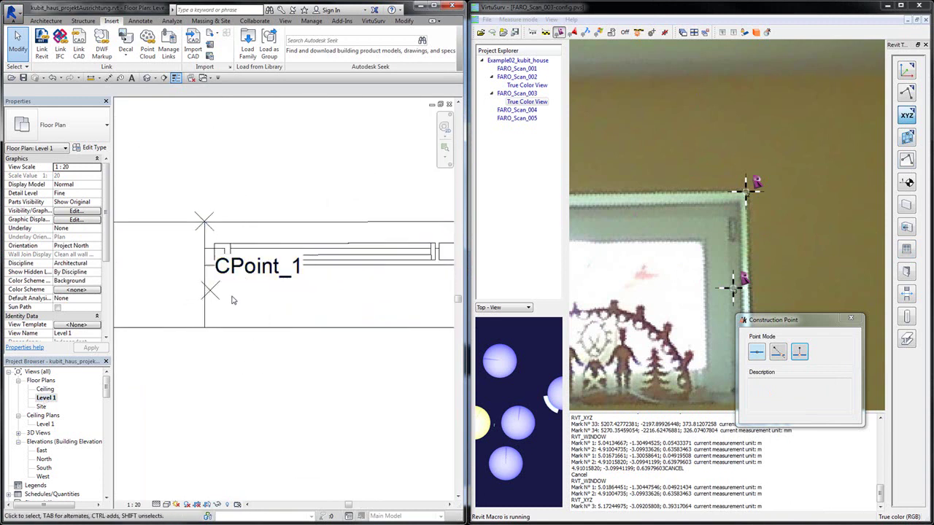
{"action": "left_click", "coordinate": [224, 273]}
{"action": "left_click", "coordinate": [283, 204]}
Set the cut plane offset in the Level 1 floor plan's view range to 2 m
{"action": "left_click_drag", "start_coordinate": [108, 255], "coordinate": [109, 304]}
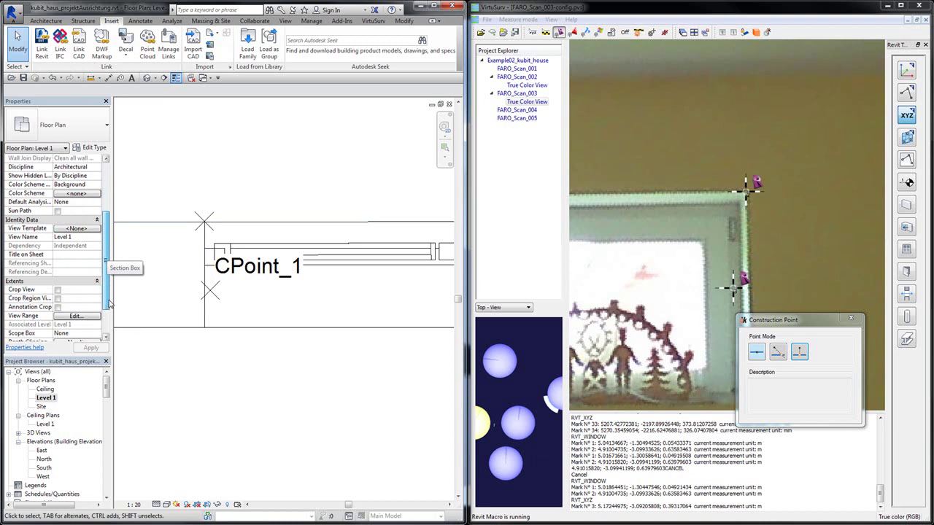
{"action": "left_click", "coordinate": [96, 318]}
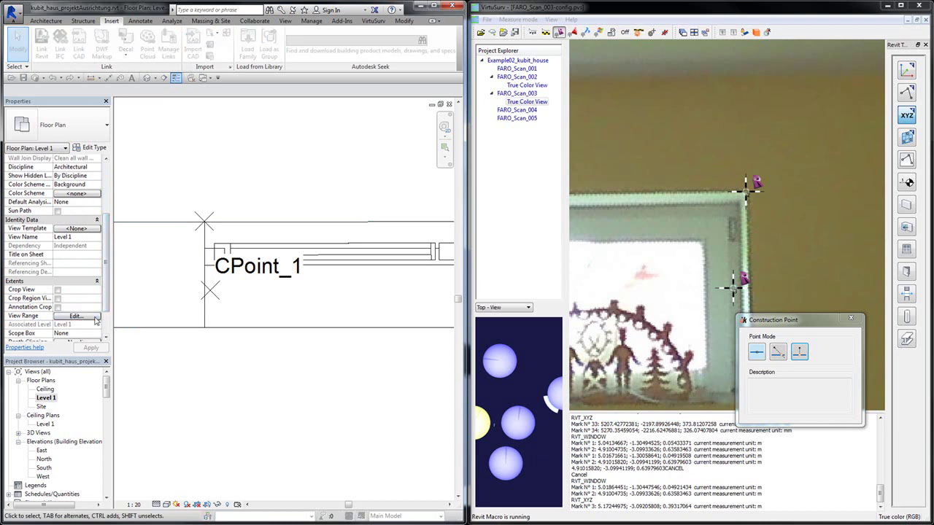
{"action": "left_click_drag", "start_coordinate": [292, 218], "coordinate": [332, 336]}
{"action": "left_click_drag", "start_coordinate": [404, 380], "coordinate": [398, 381]}
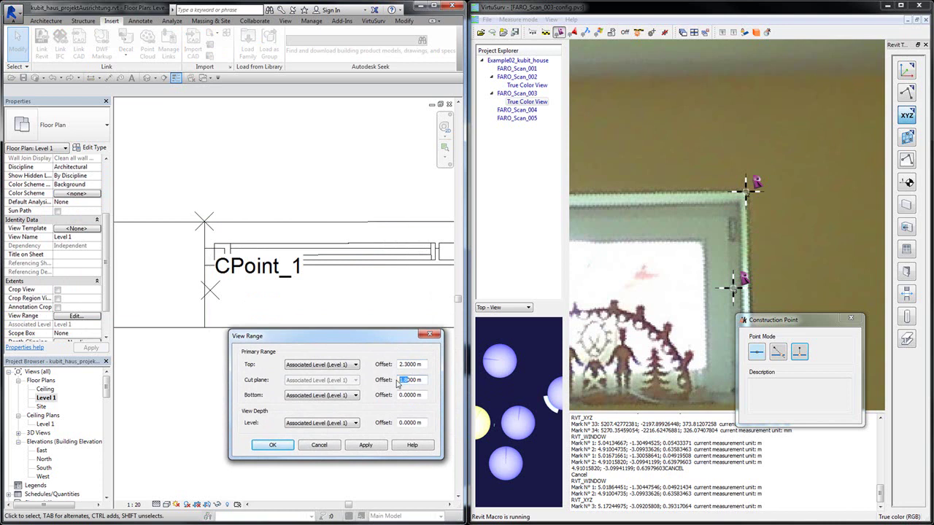
{"action": "type", "text": "2000"}
{"action": "left_click", "coordinate": [365, 445]}
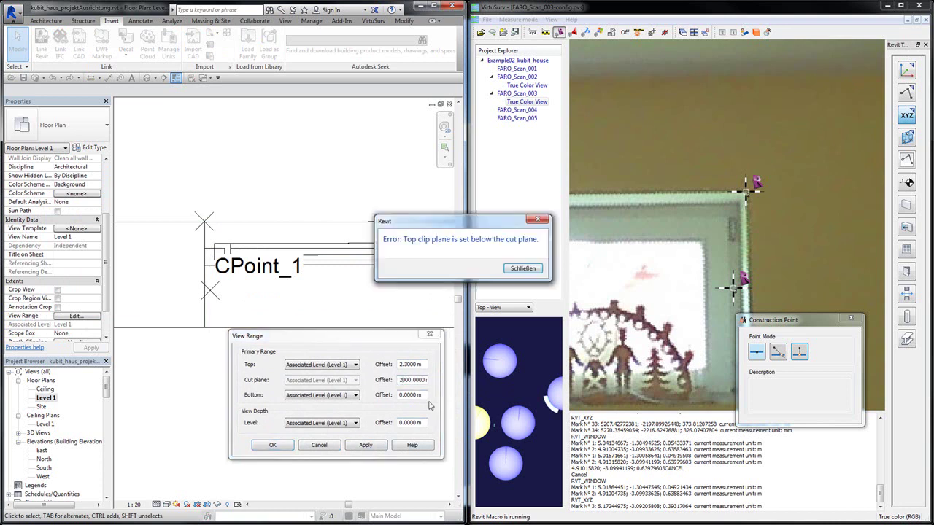
{"action": "left_click", "coordinate": [529, 270]}
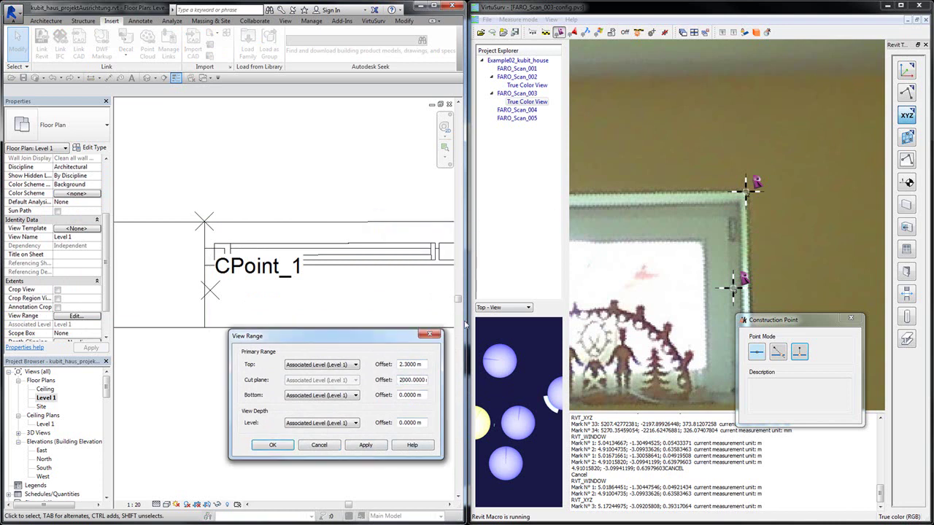
{"action": "double_click", "coordinate": [403, 378]}
{"action": "type", "text": "2"}
{"action": "left_click", "coordinate": [272, 445]}
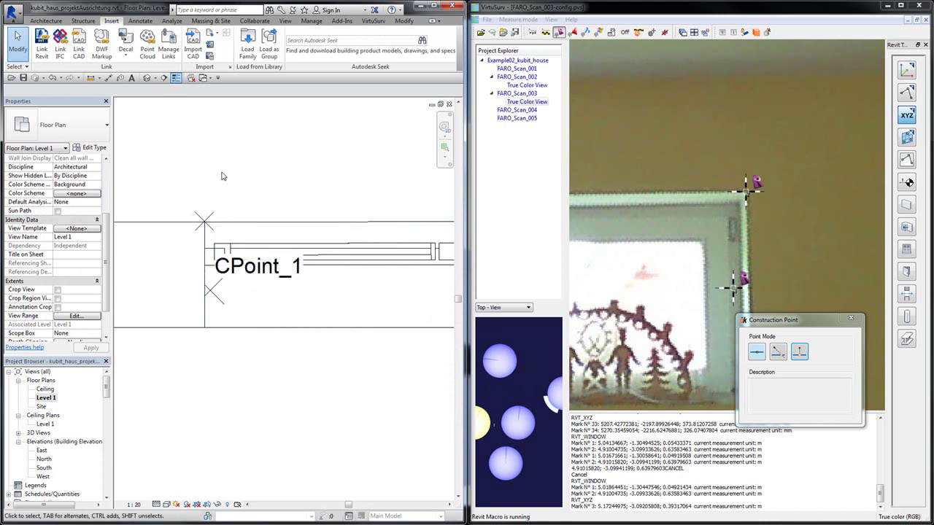
Align the placed window's frame to the horizontal reference of construction point CPoint_1 in the Level 1 floor plan
{"action": "left_click", "coordinate": [405, 20]}
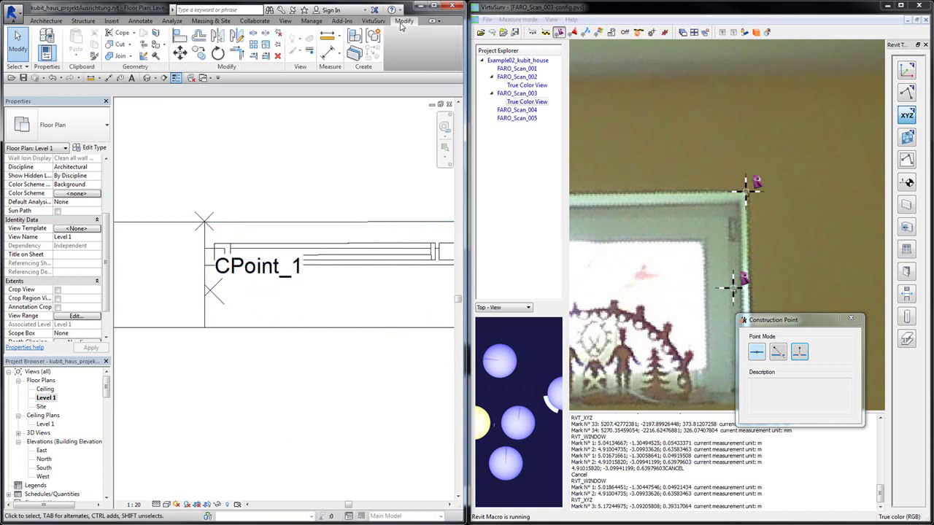
{"action": "left_click", "coordinate": [180, 37]}
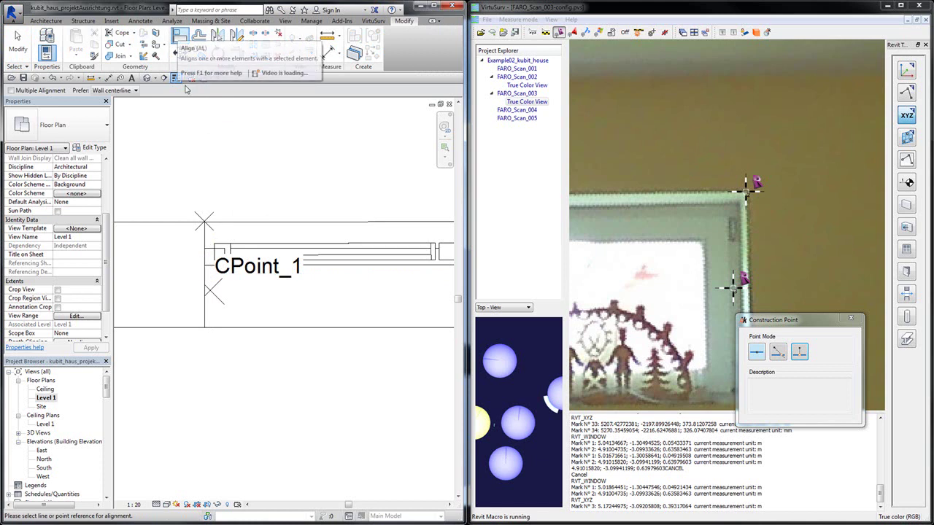
{"action": "left_click", "coordinate": [215, 294]}
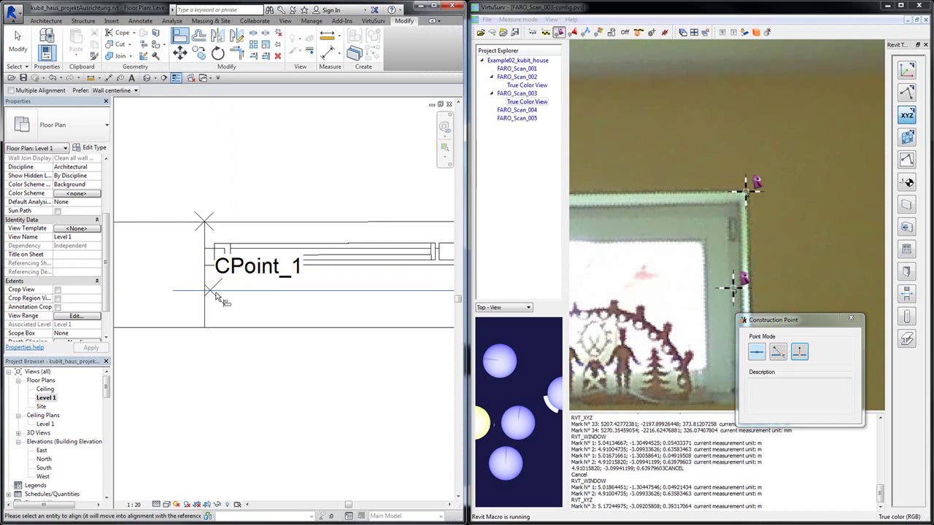
{"action": "left_click", "coordinate": [211, 253]}
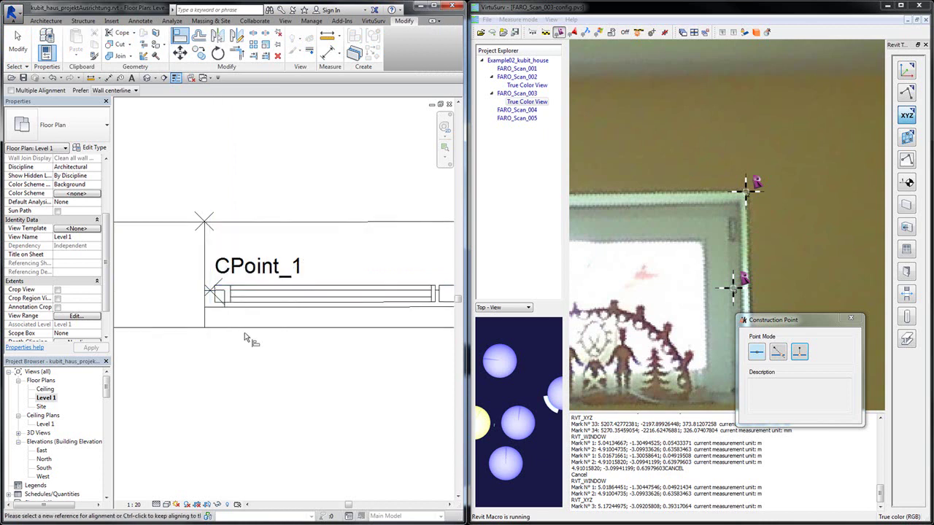
{"action": "key", "text": "Escape"}
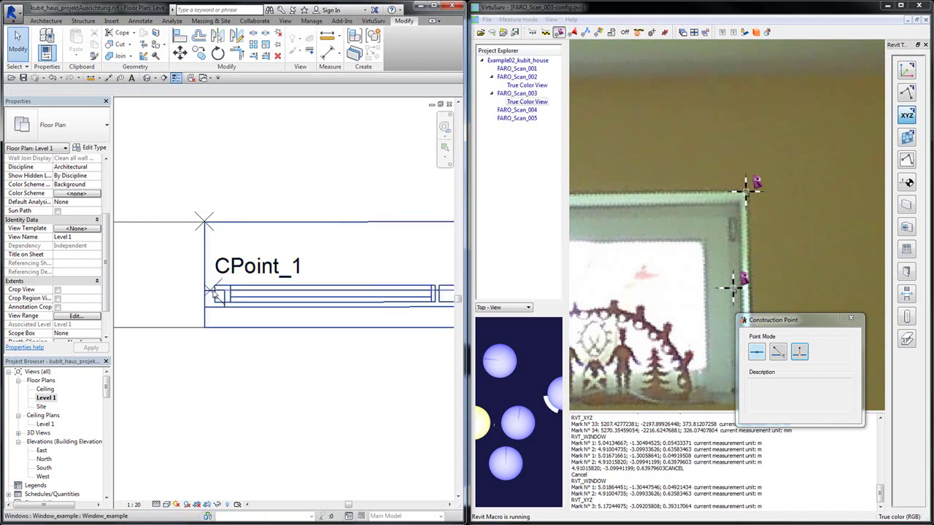
Examine the aligned window in the 3D view of the house and compare it with the scanned window in VirtuSurv
{"action": "scroll", "coordinate": [222, 375], "scroll_direction": "down", "scroll_amount": 2}
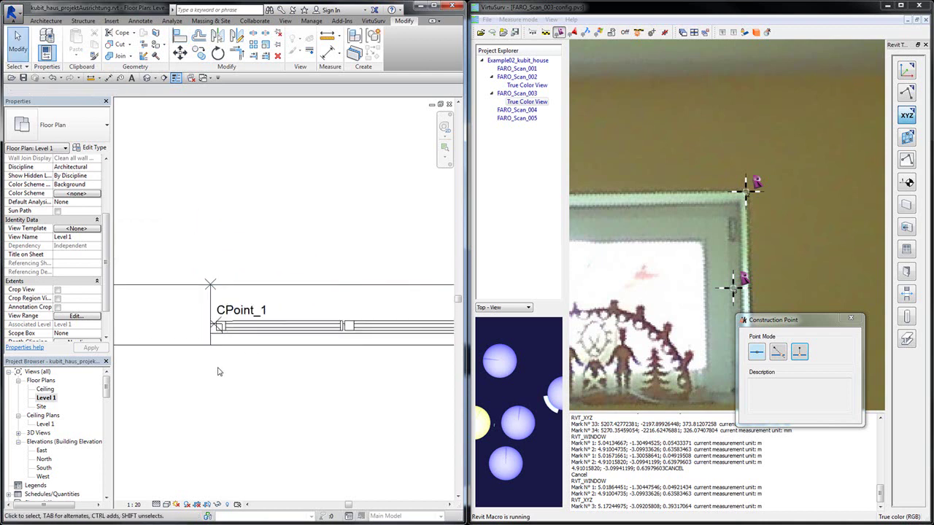
{"action": "key", "text": "ctrl+Tab"}
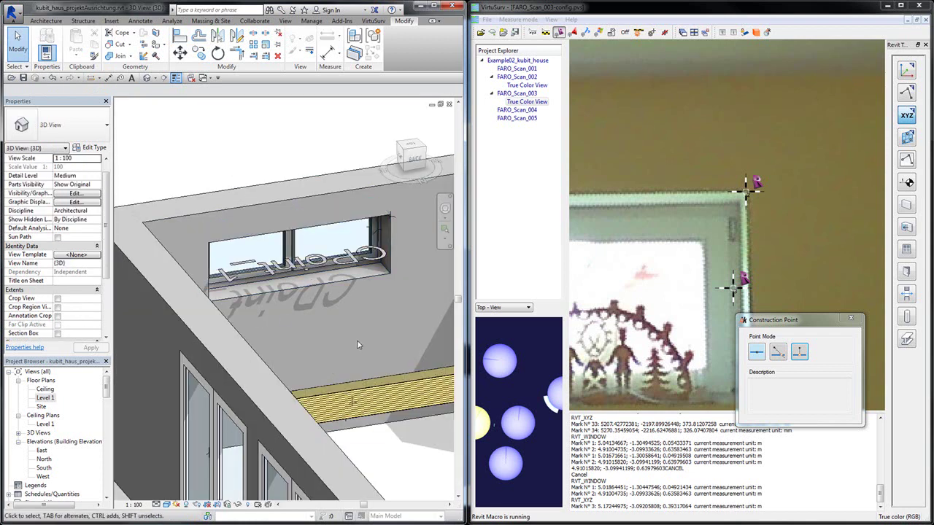
{"action": "middle_click_drag", "start_coordinate": [378, 353], "coordinate": [409, 267], "text": "shift"}
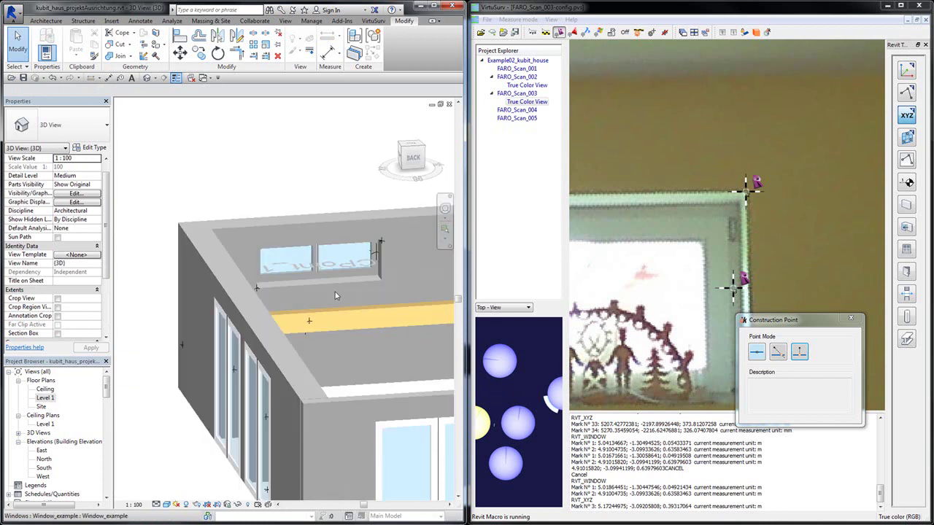
{"action": "scroll", "coordinate": [411, 260], "scroll_direction": "up", "scroll_amount": 3}
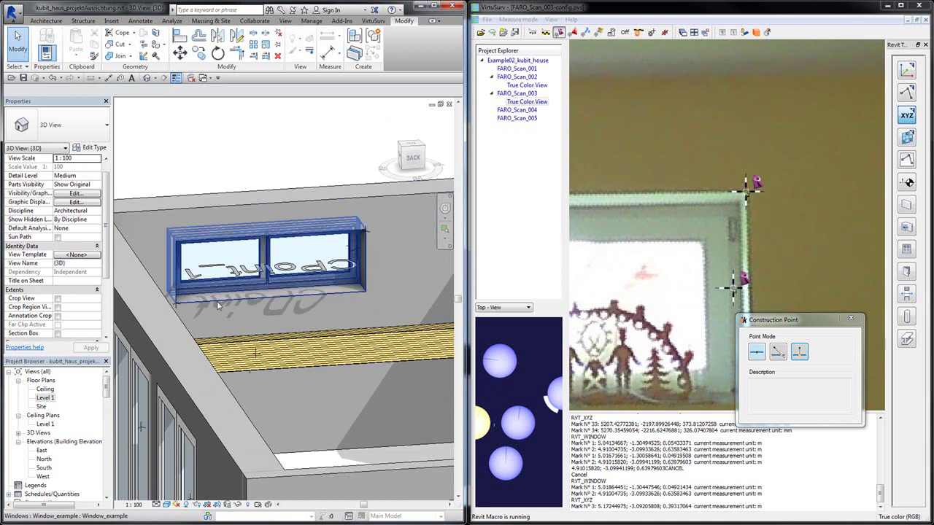
{"action": "scroll", "coordinate": [216, 305], "scroll_direction": "down", "scroll_amount": 2}
{"action": "scroll", "coordinate": [216, 302], "scroll_direction": "down", "scroll_amount": 1}
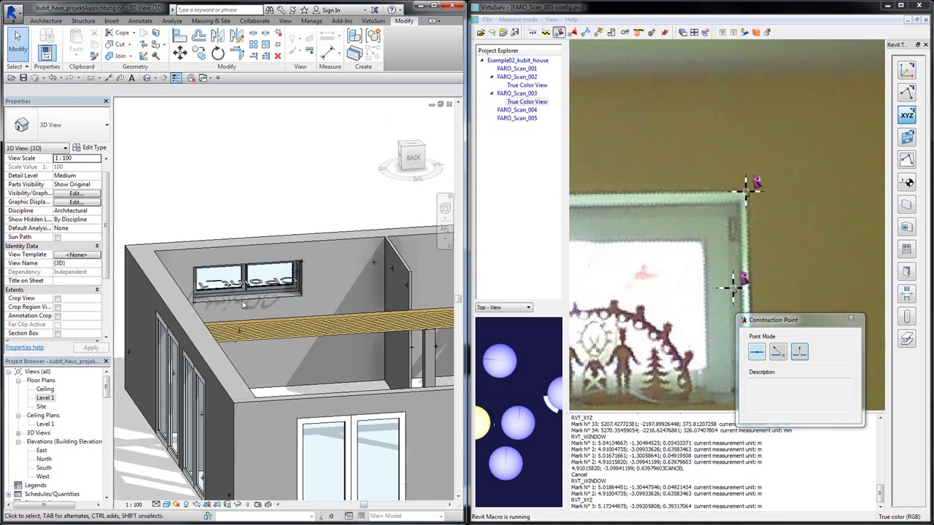
{"action": "scroll", "coordinate": [270, 312], "scroll_direction": "down", "scroll_amount": 4}
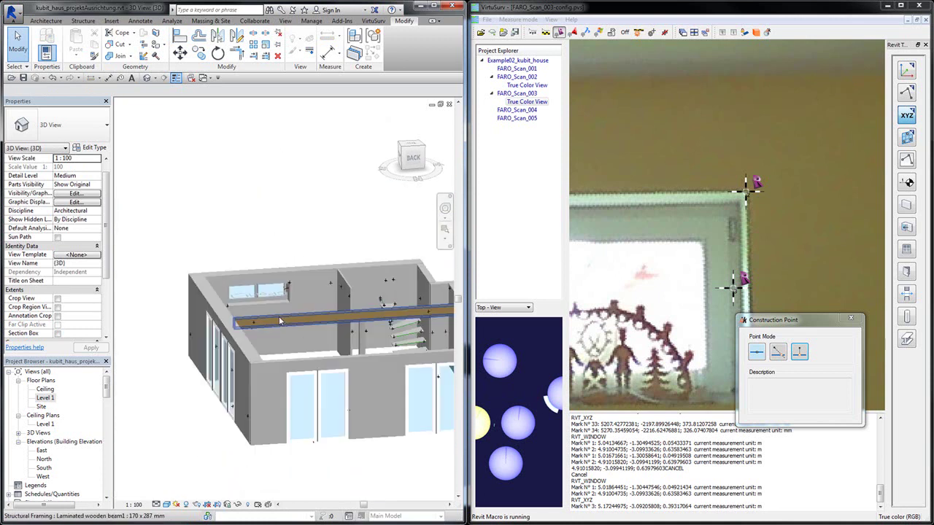
{"action": "scroll", "coordinate": [255, 329], "scroll_direction": "down", "scroll_amount": 2}
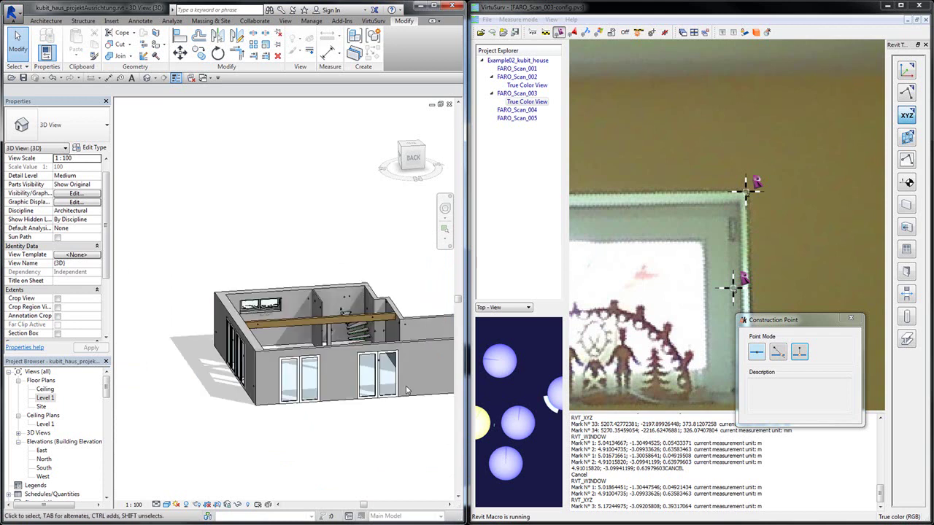
{"action": "scroll", "coordinate": [406, 385], "scroll_direction": "up", "scroll_amount": 2}
{"action": "left_click", "coordinate": [625, 19]}
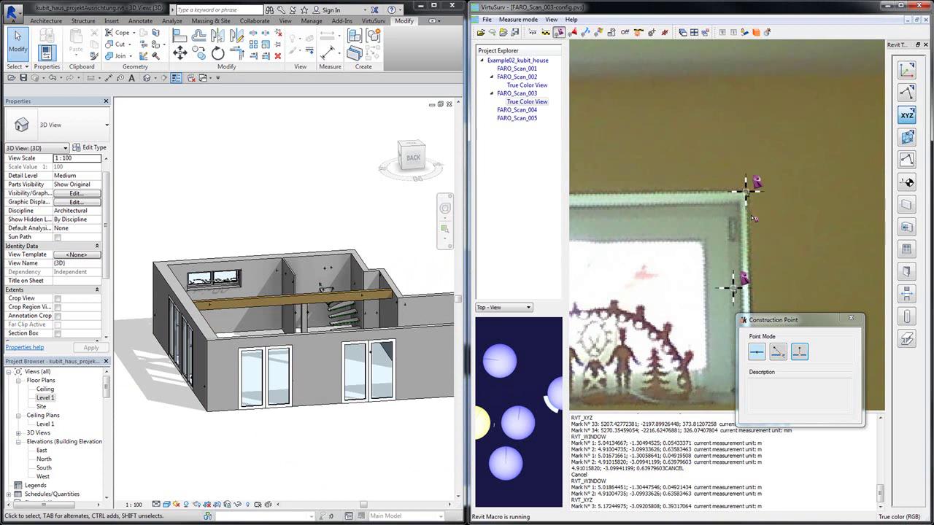
{"action": "scroll", "coordinate": [754, 217], "scroll_direction": "down", "scroll_amount": 5}
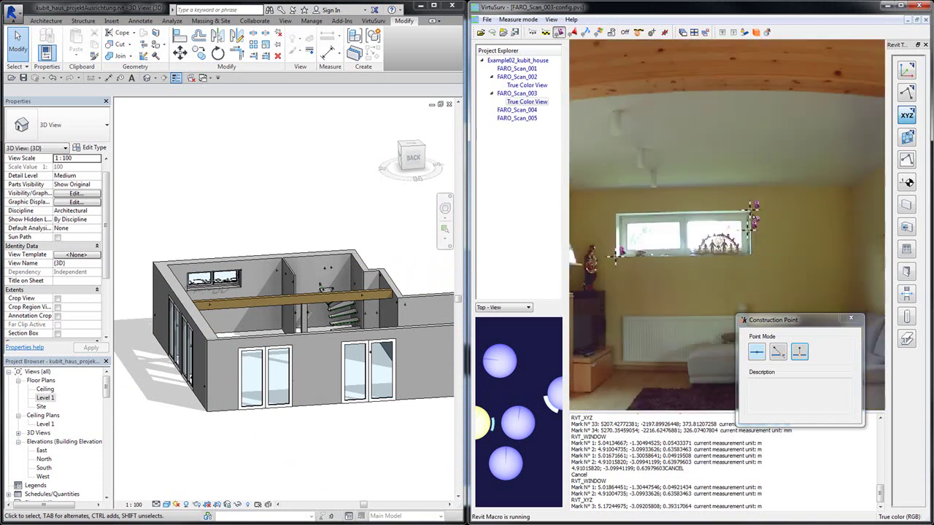
{"action": "scroll", "coordinate": [752, 213], "scroll_direction": "down", "scroll_amount": 2}
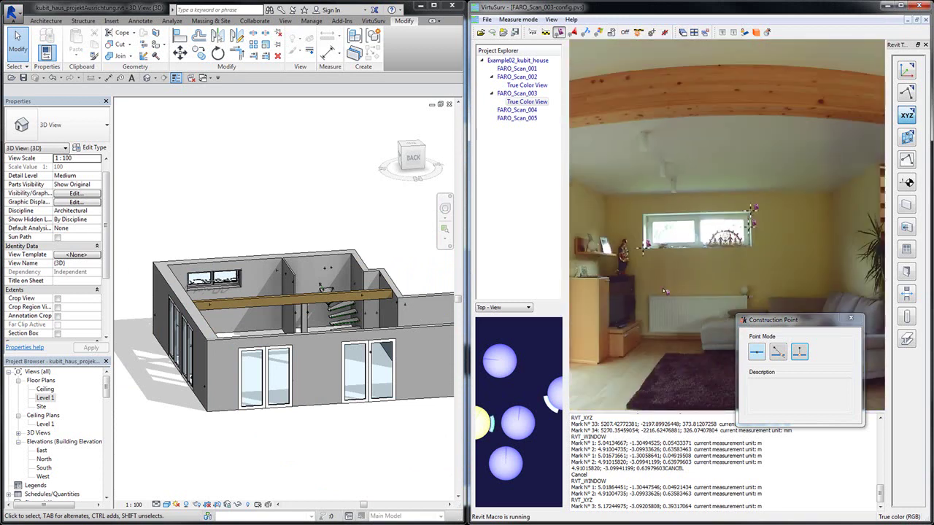